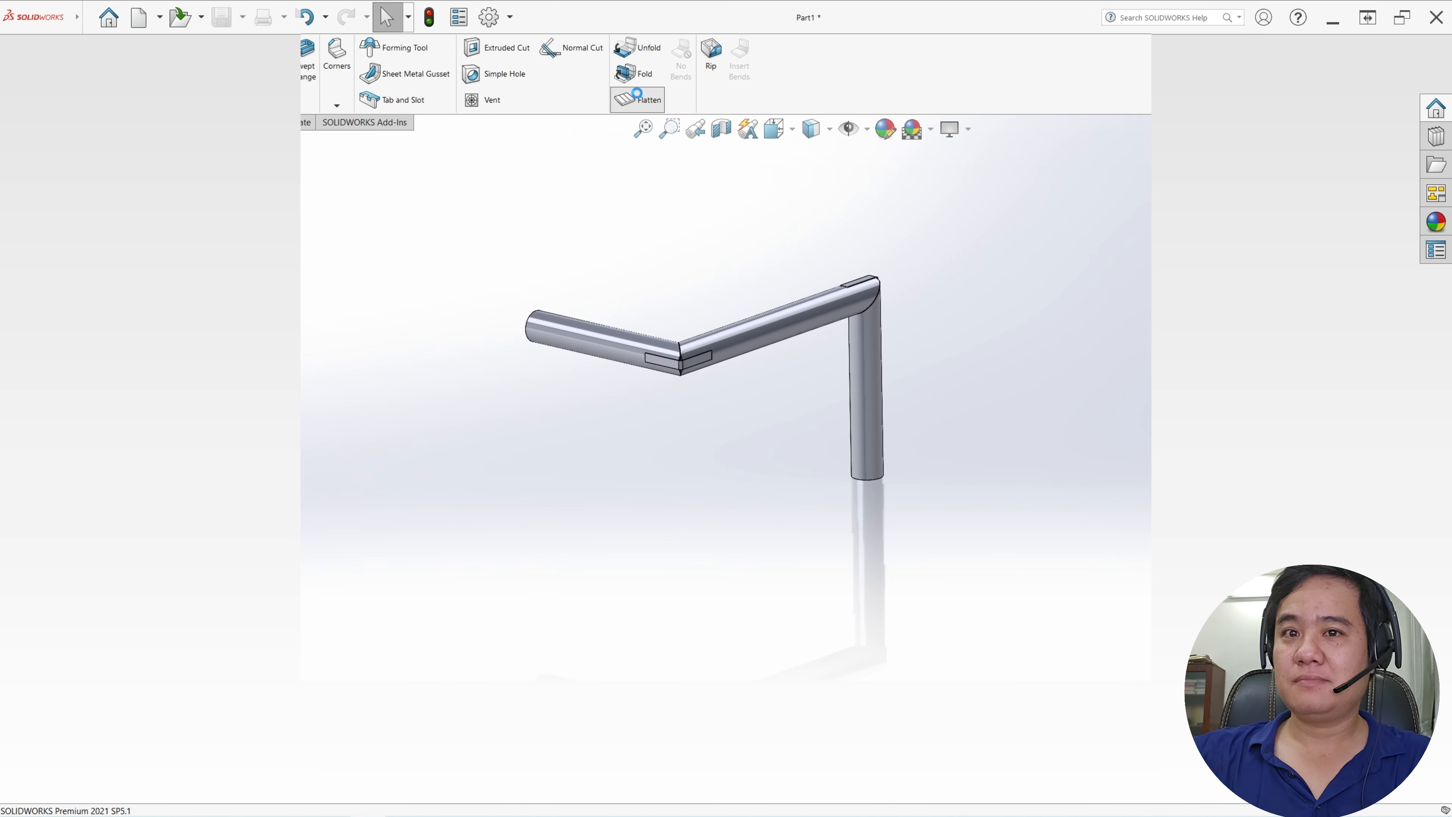
- Flatten the bent pipe part to view its straightened shape, and toggle the flattening off again
left_click(639, 99)
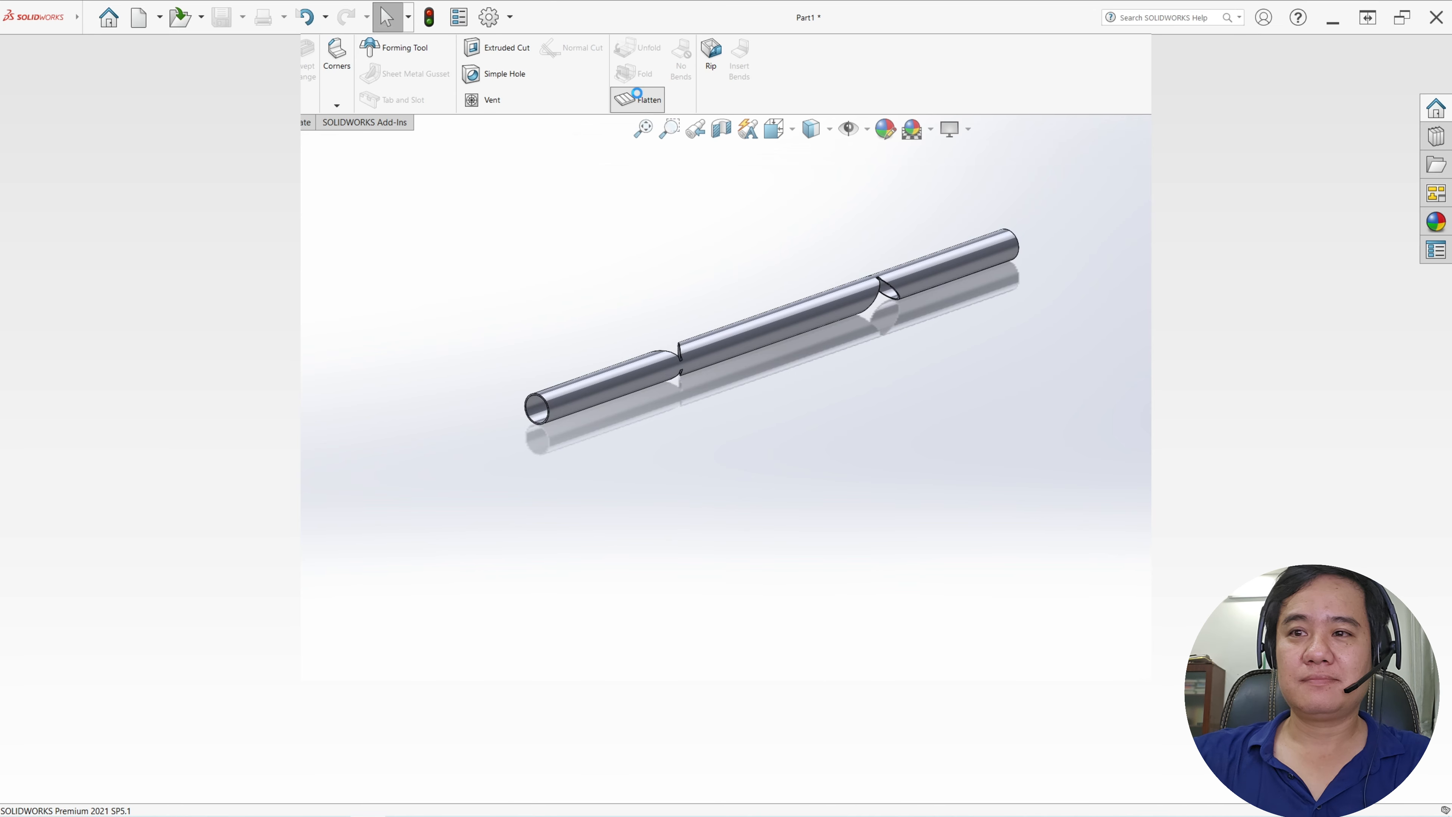
left_click(639, 97)
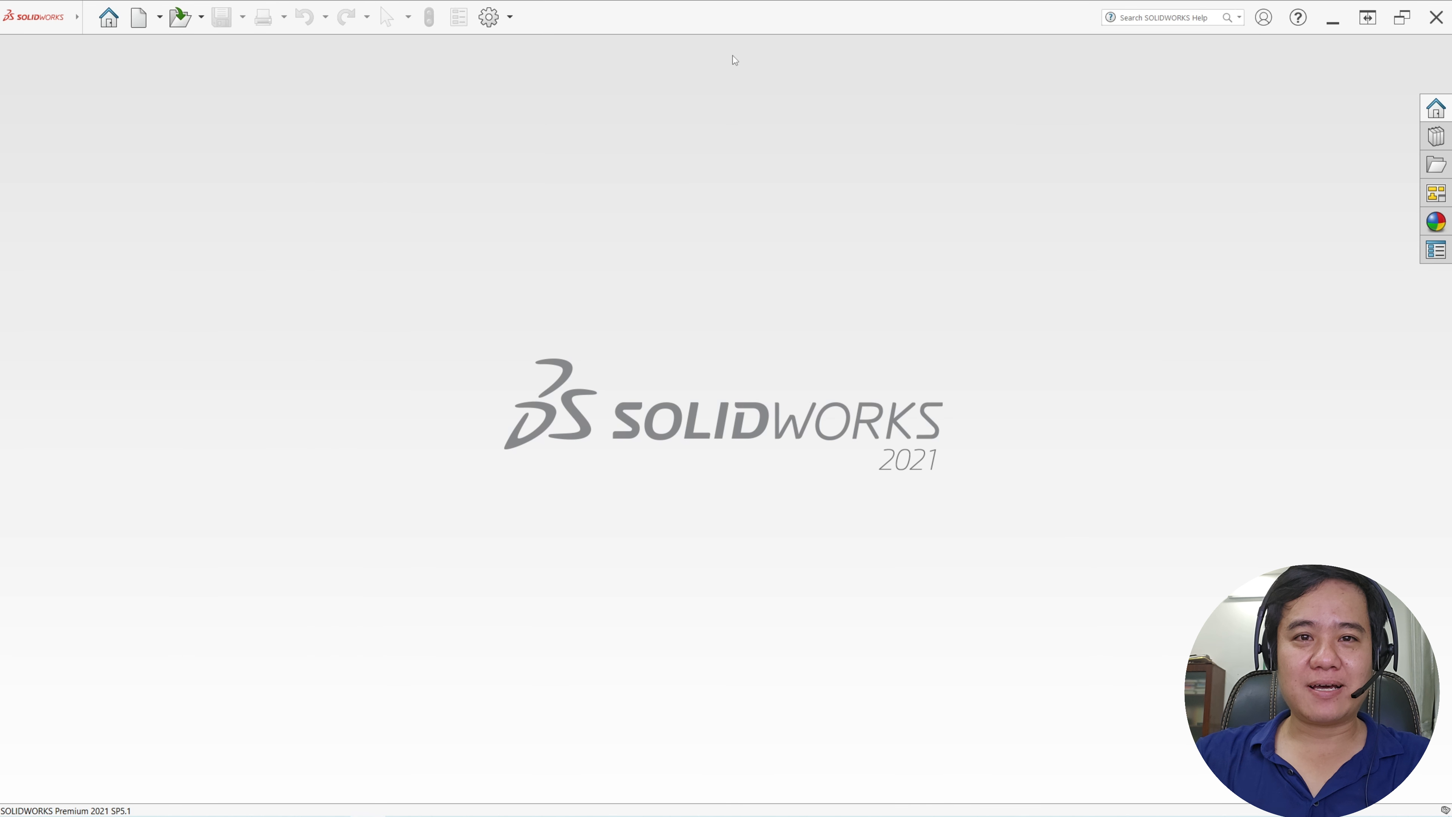
- Create a new part document and start a 3D sketch in it
left_click(139, 23)
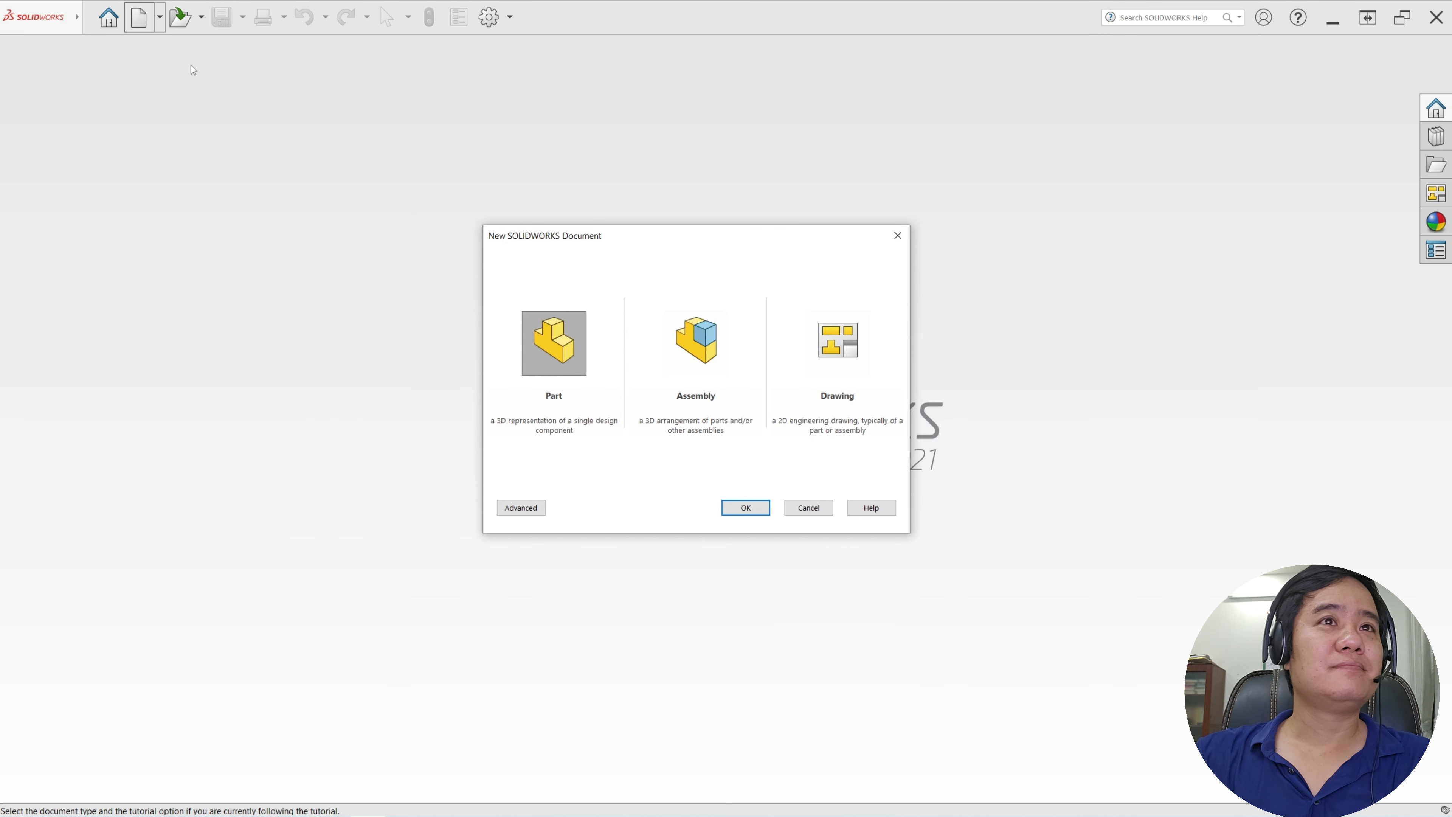
left_click(735, 510)
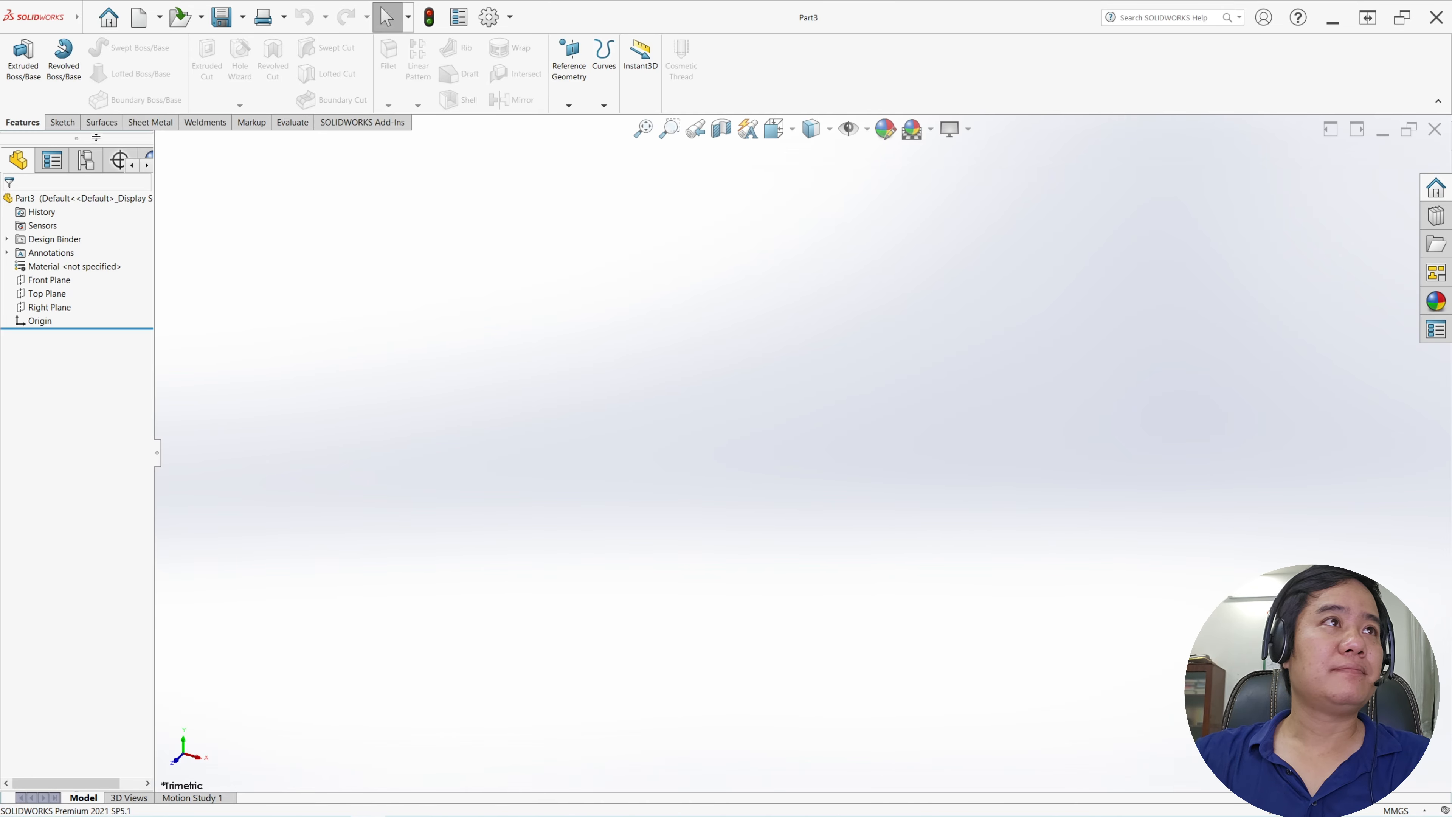
left_click(64, 124)
left_click(17, 105)
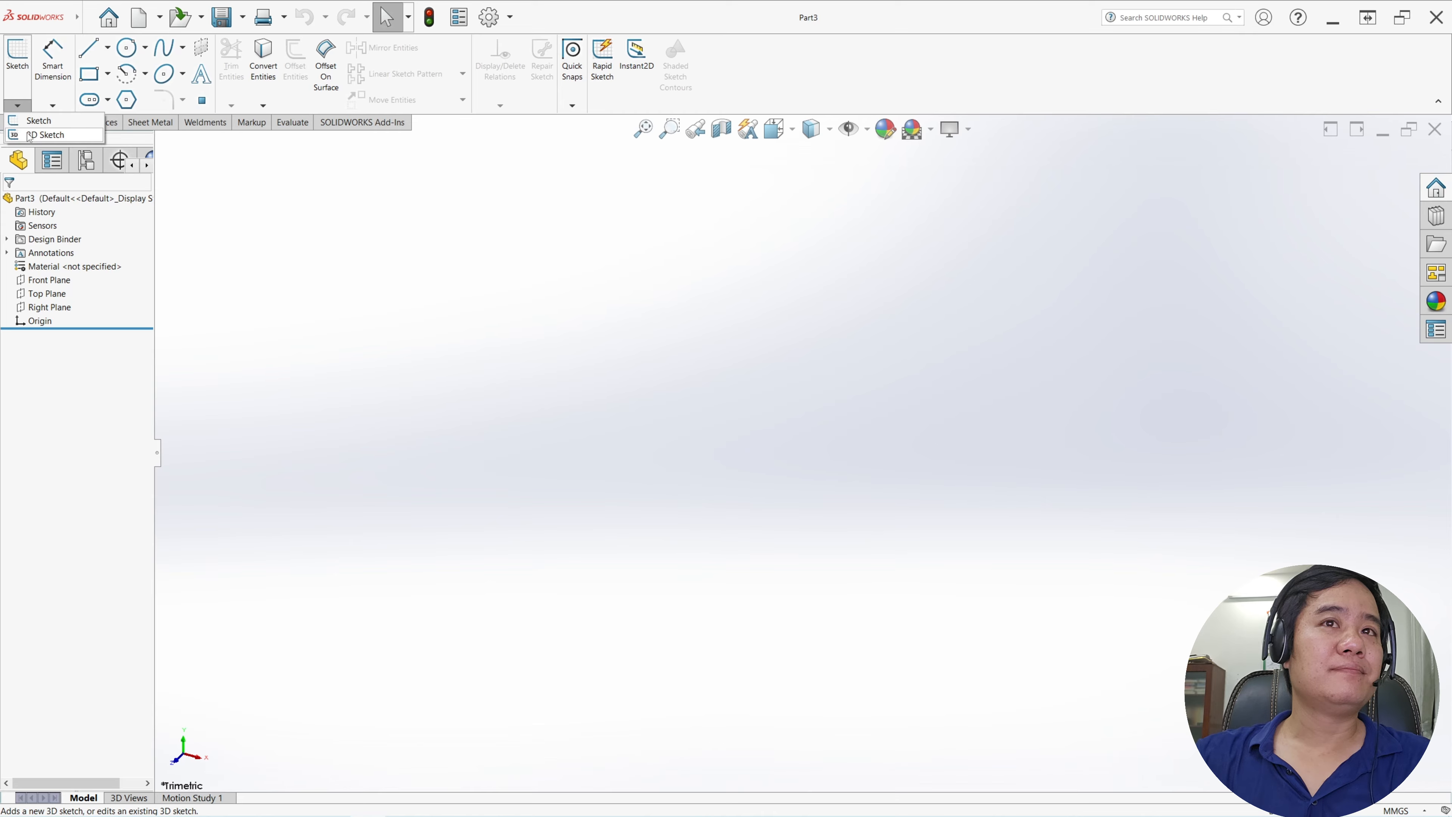
left_click(29, 135)
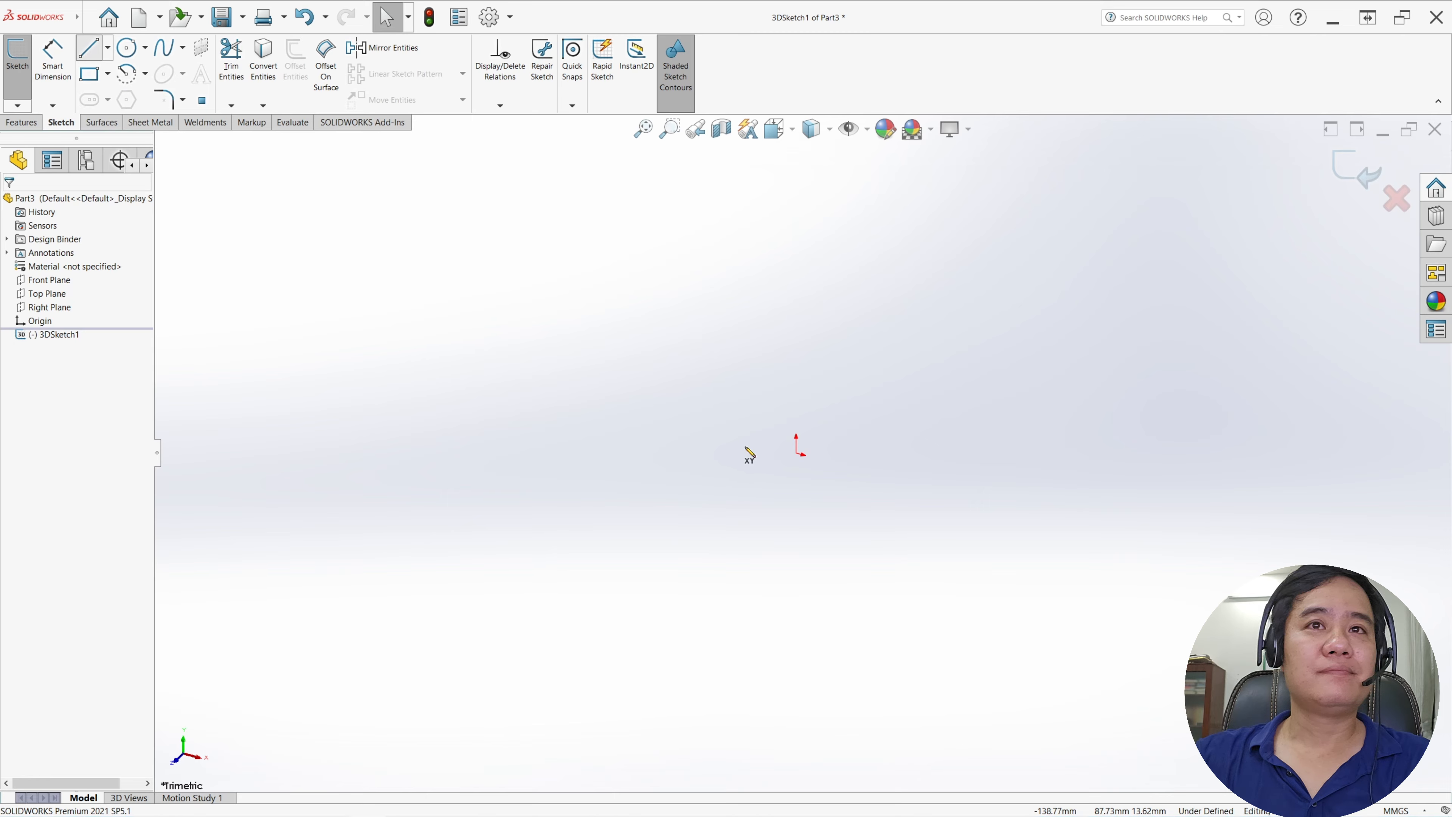
- Sketch a line about 78 mm along X from the origin, a vertical line about 46 mm down from its end, and another from the origin along Z
left_click(797, 453)
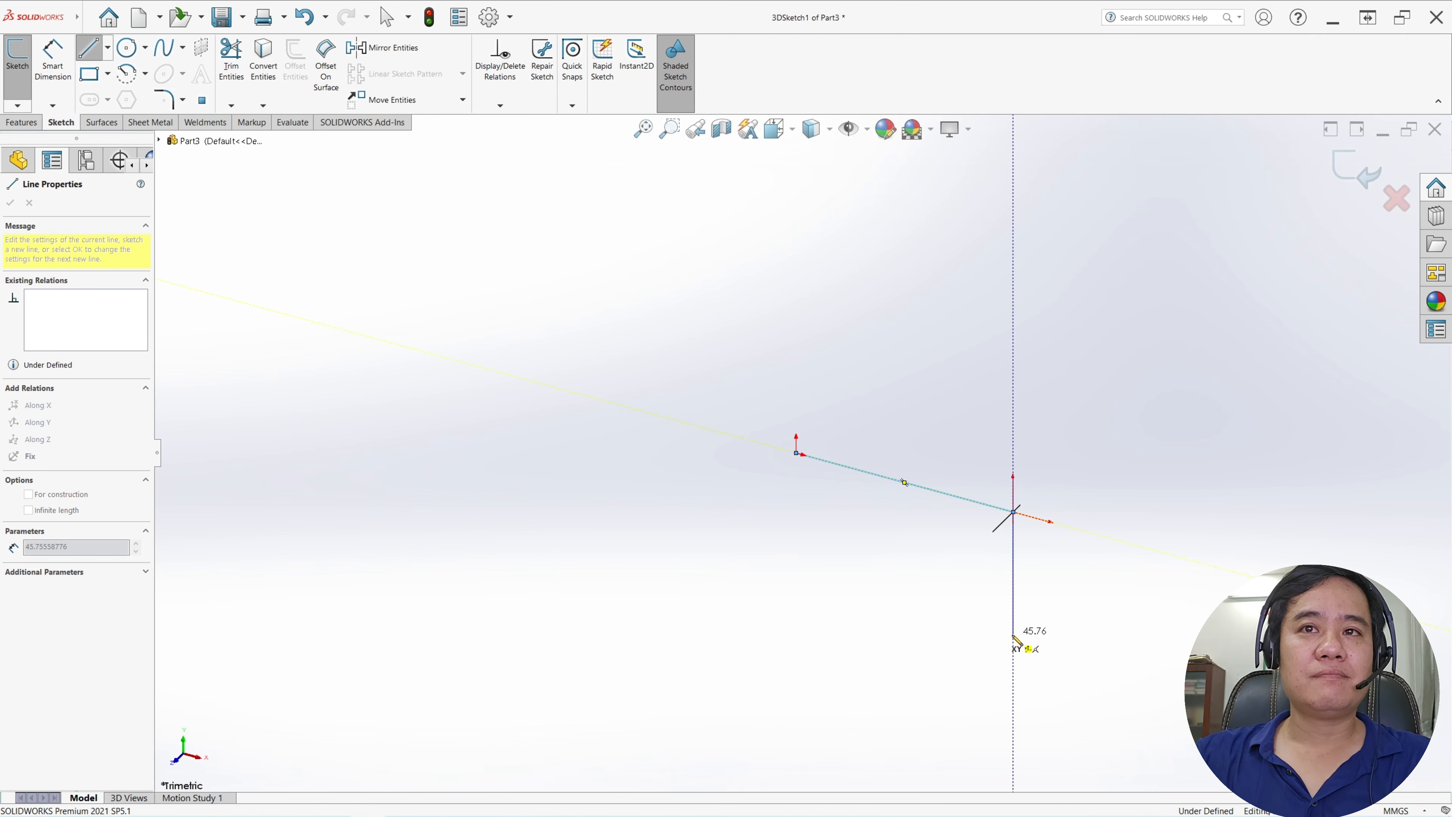
left_click(1013, 634)
key("Escape")
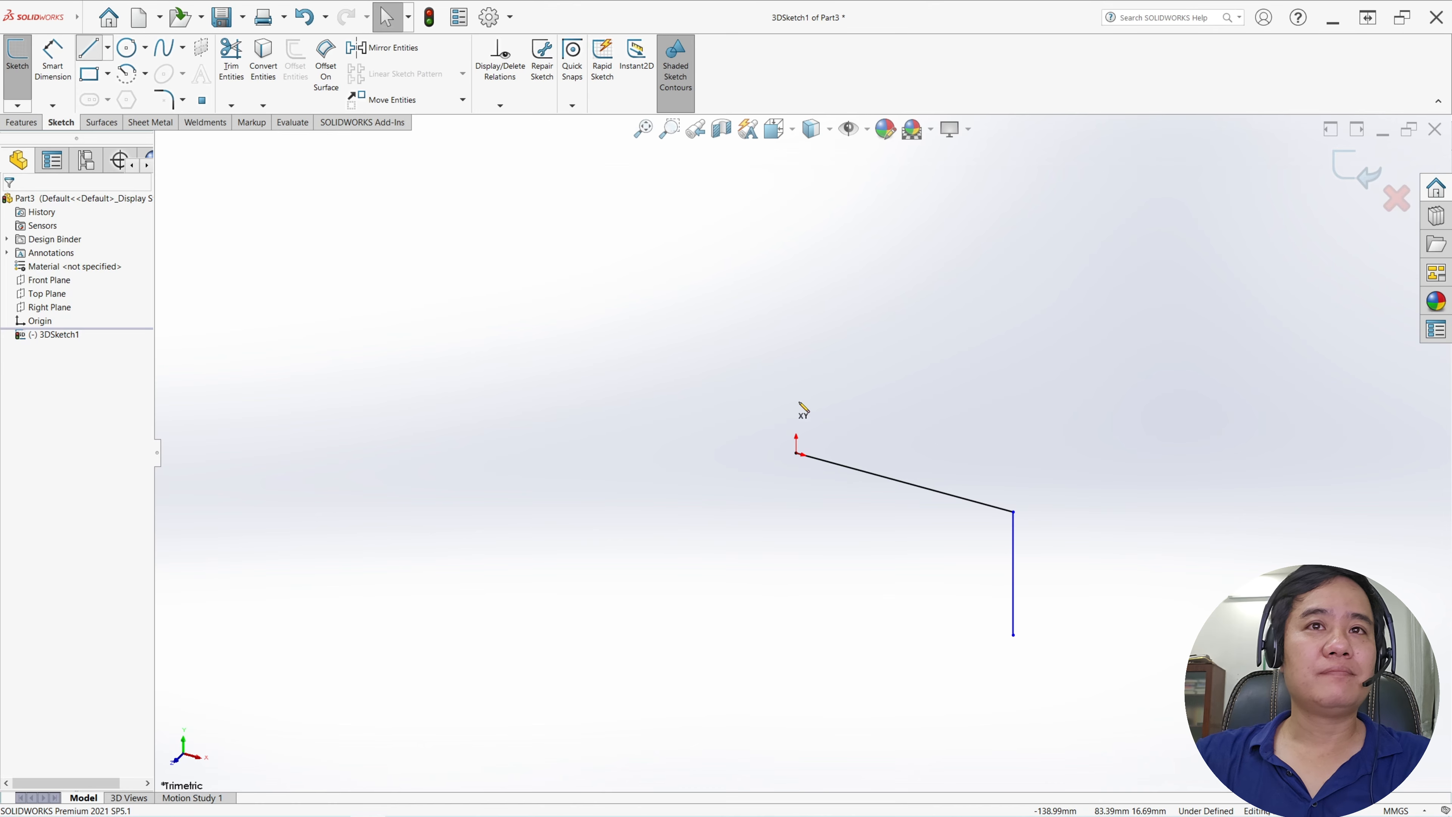
left_click(796, 453)
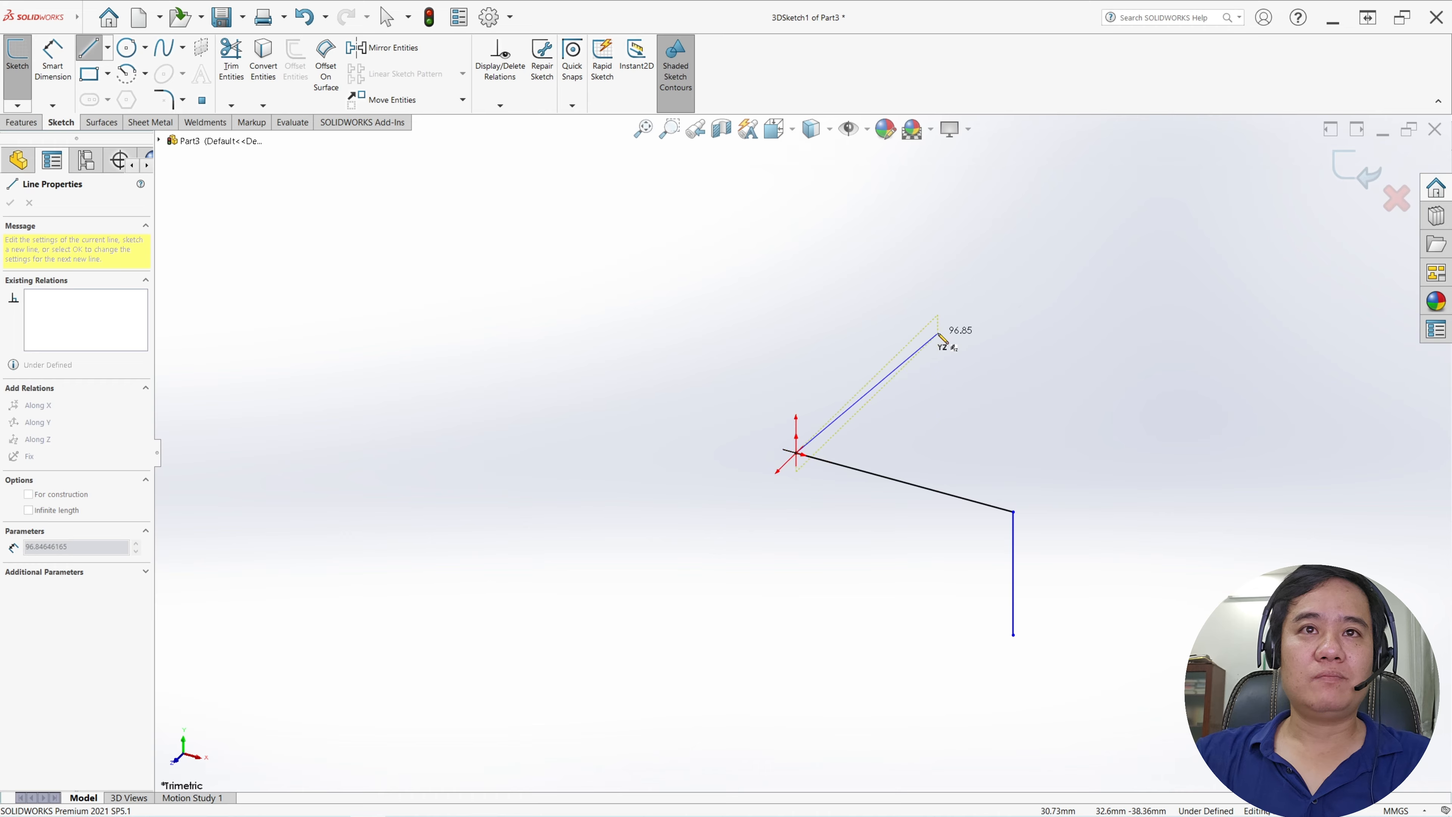
double_click(948, 307)
key("Escape")
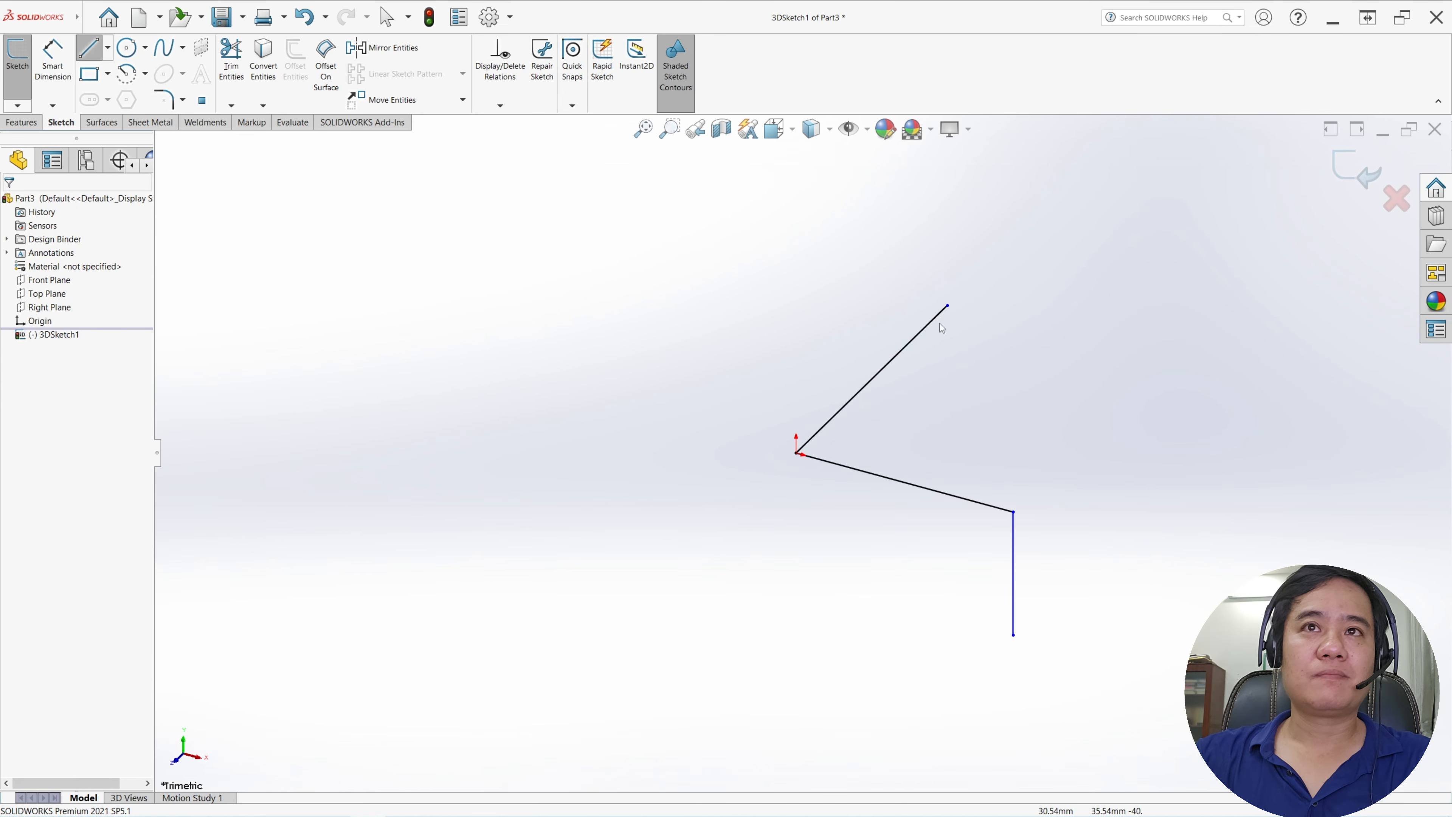
- Dimension the line along X to 300 mm and the vertical line to 200 mm
left_click(52, 67)
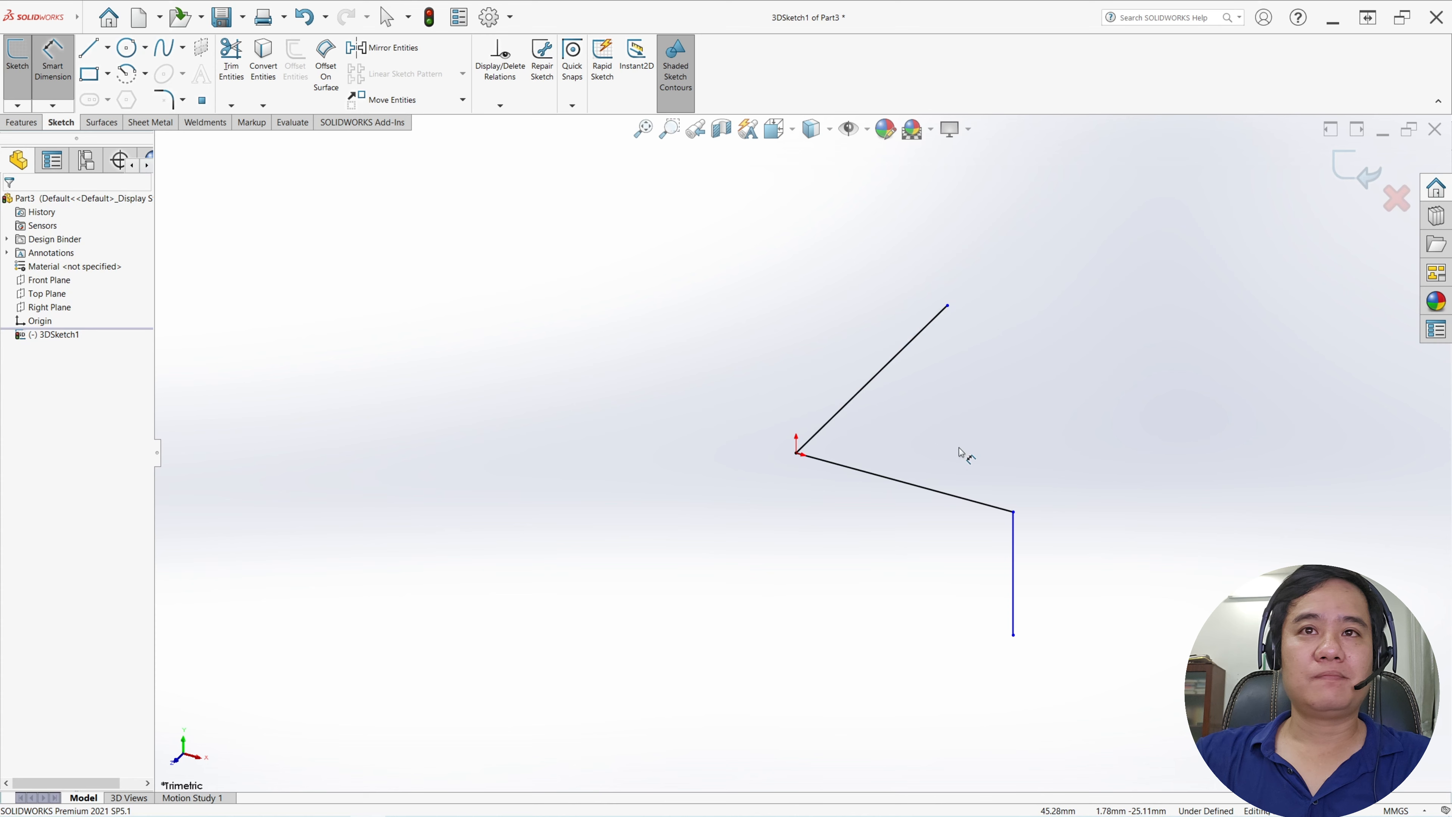
left_click(929, 496)
left_click(895, 525)
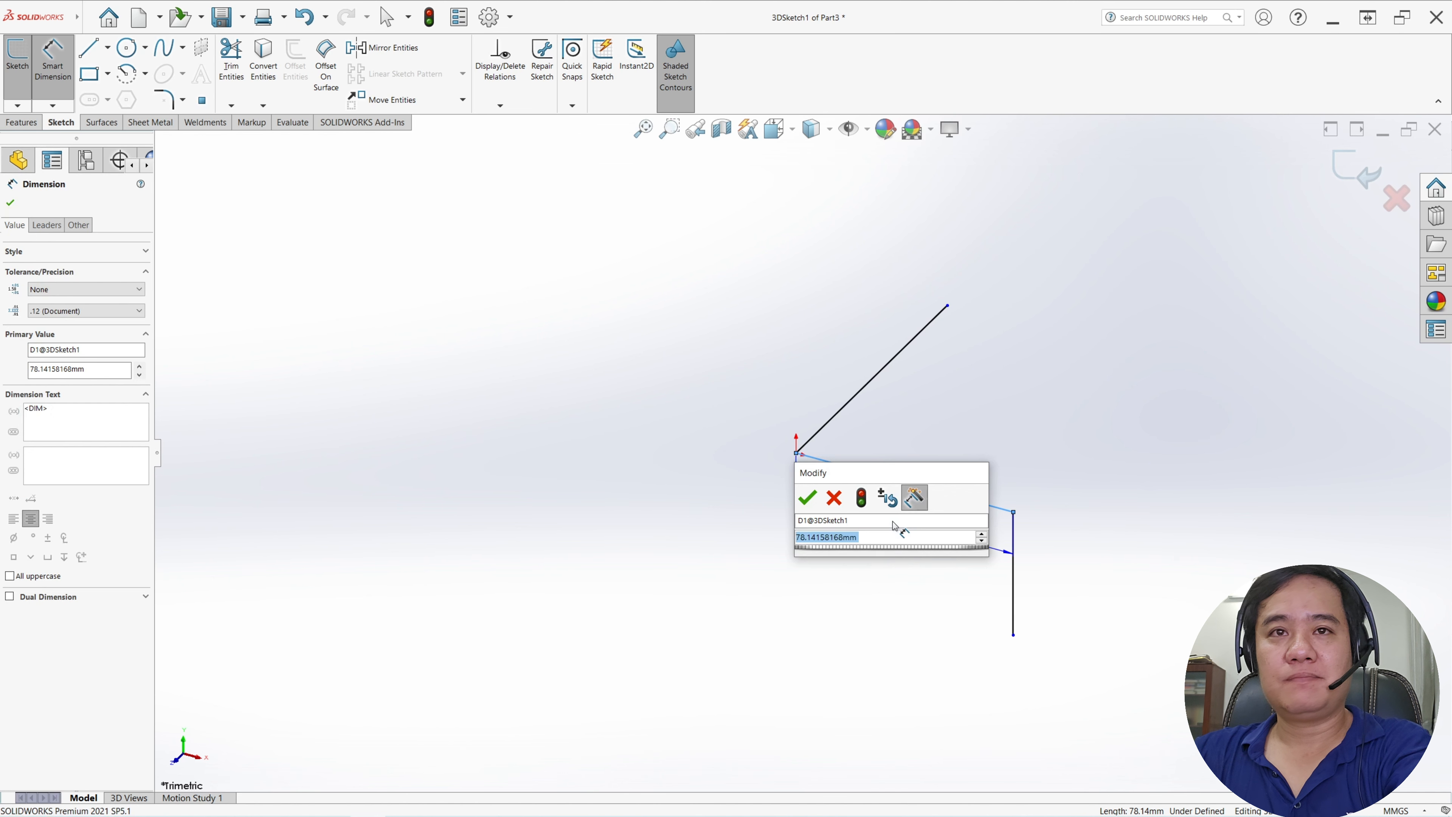
type("300")
key("Return")
left_click(1017, 582)
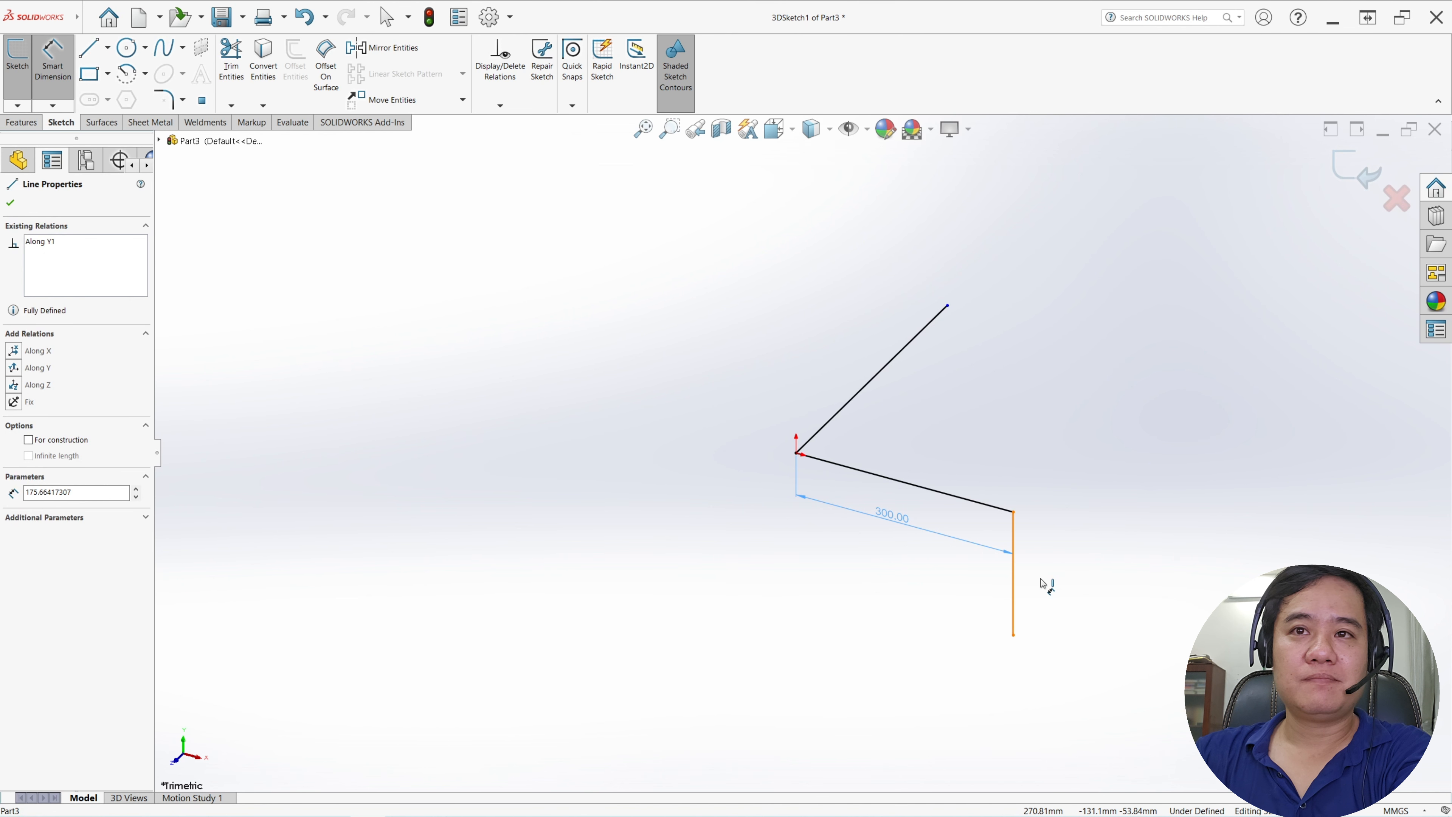
left_click(1034, 577)
type("200")
key("Return")
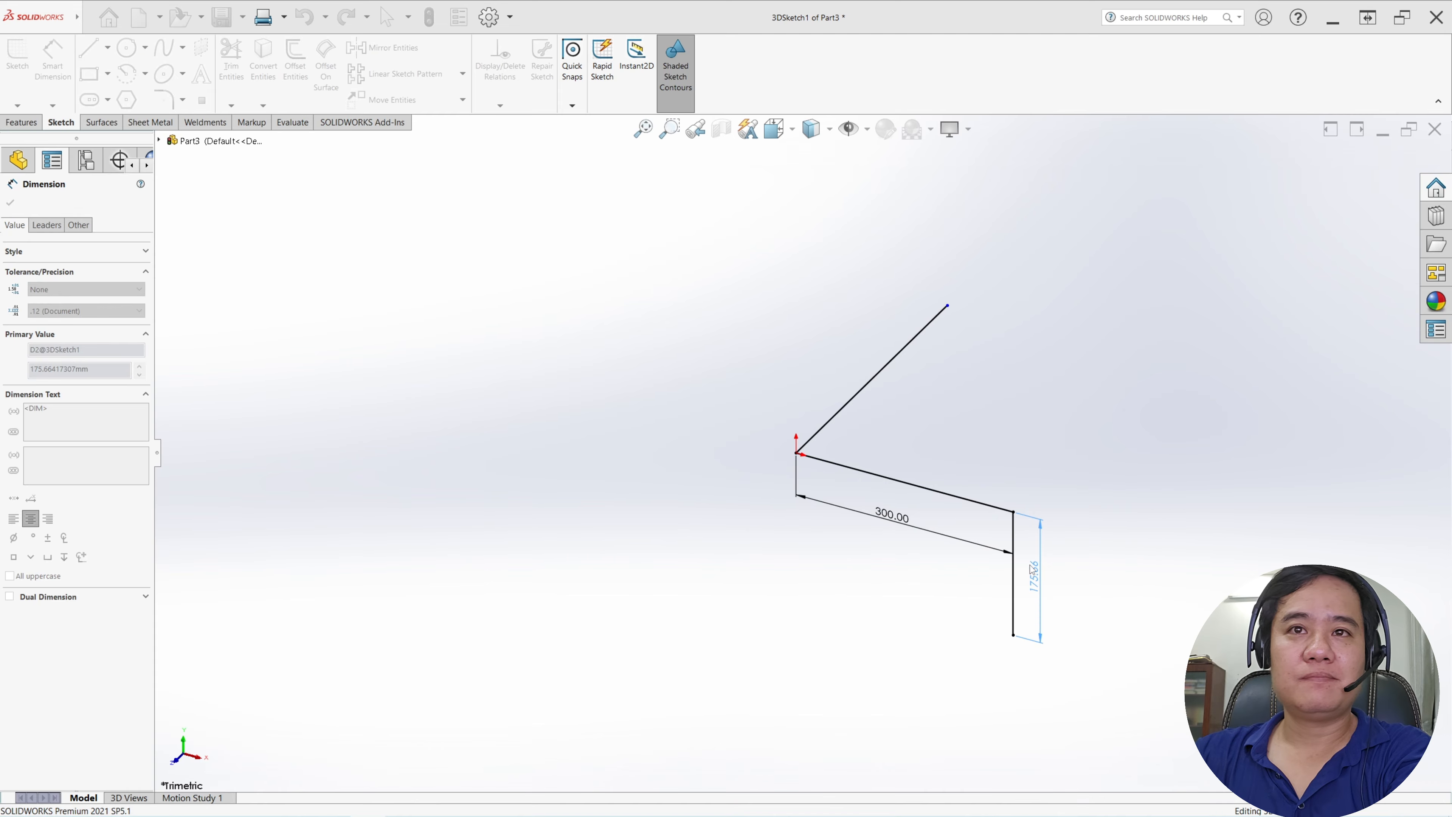
- Dimension the line along Z to 200 mm and exit the 3D sketch
left_click(860, 389)
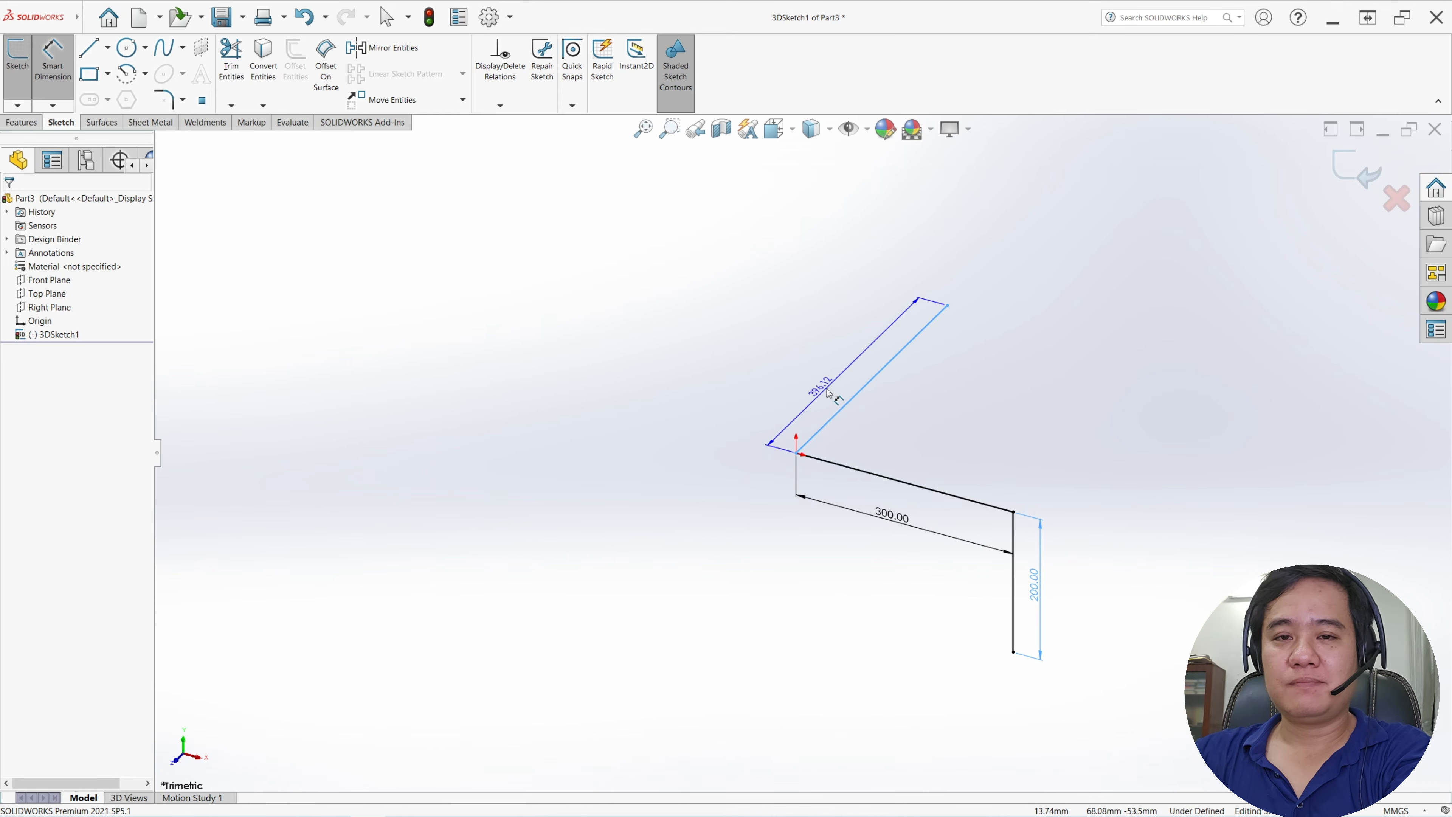
left_click(828, 392)
type("200")
key("Return")
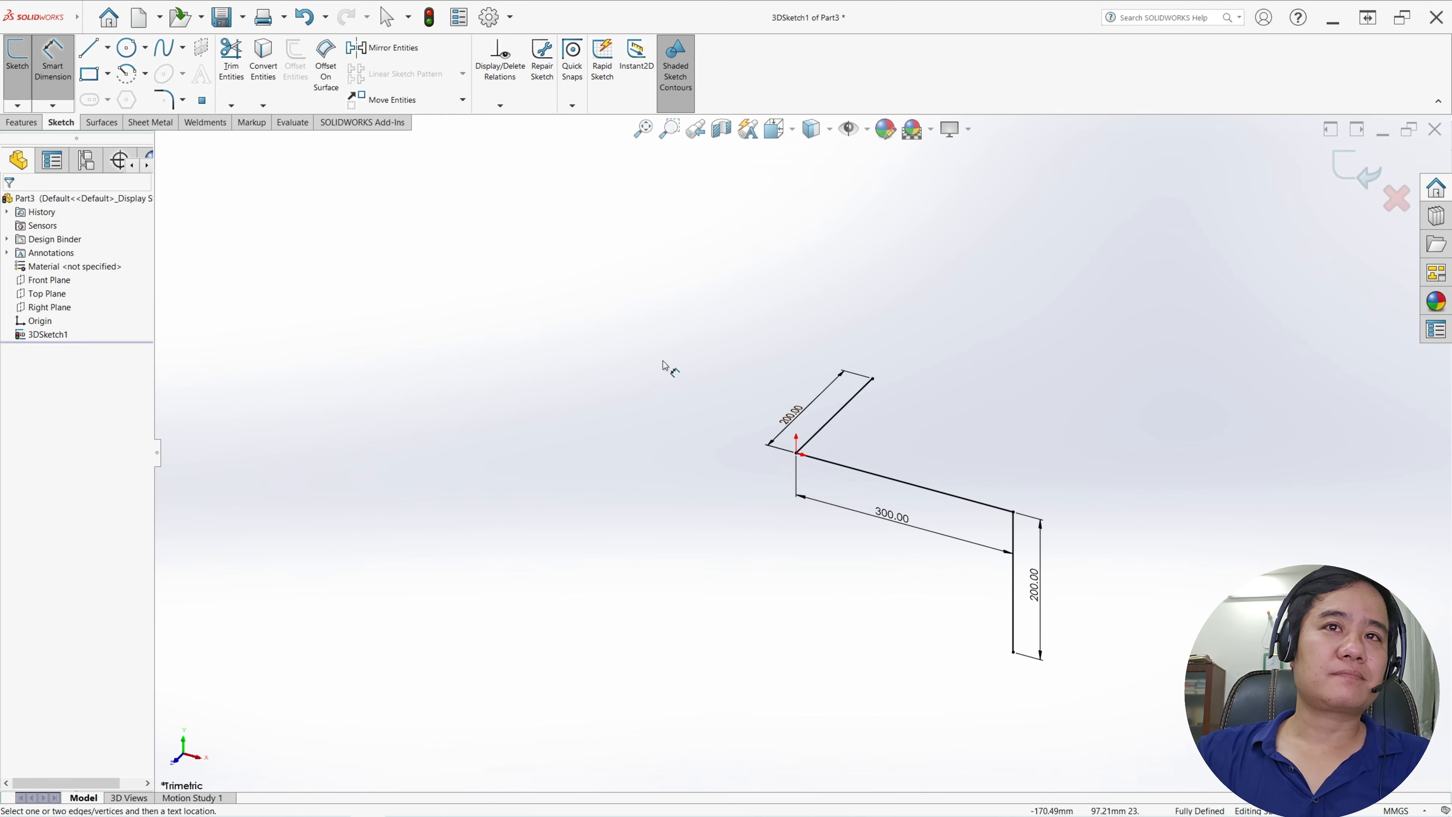
left_click(17, 105)
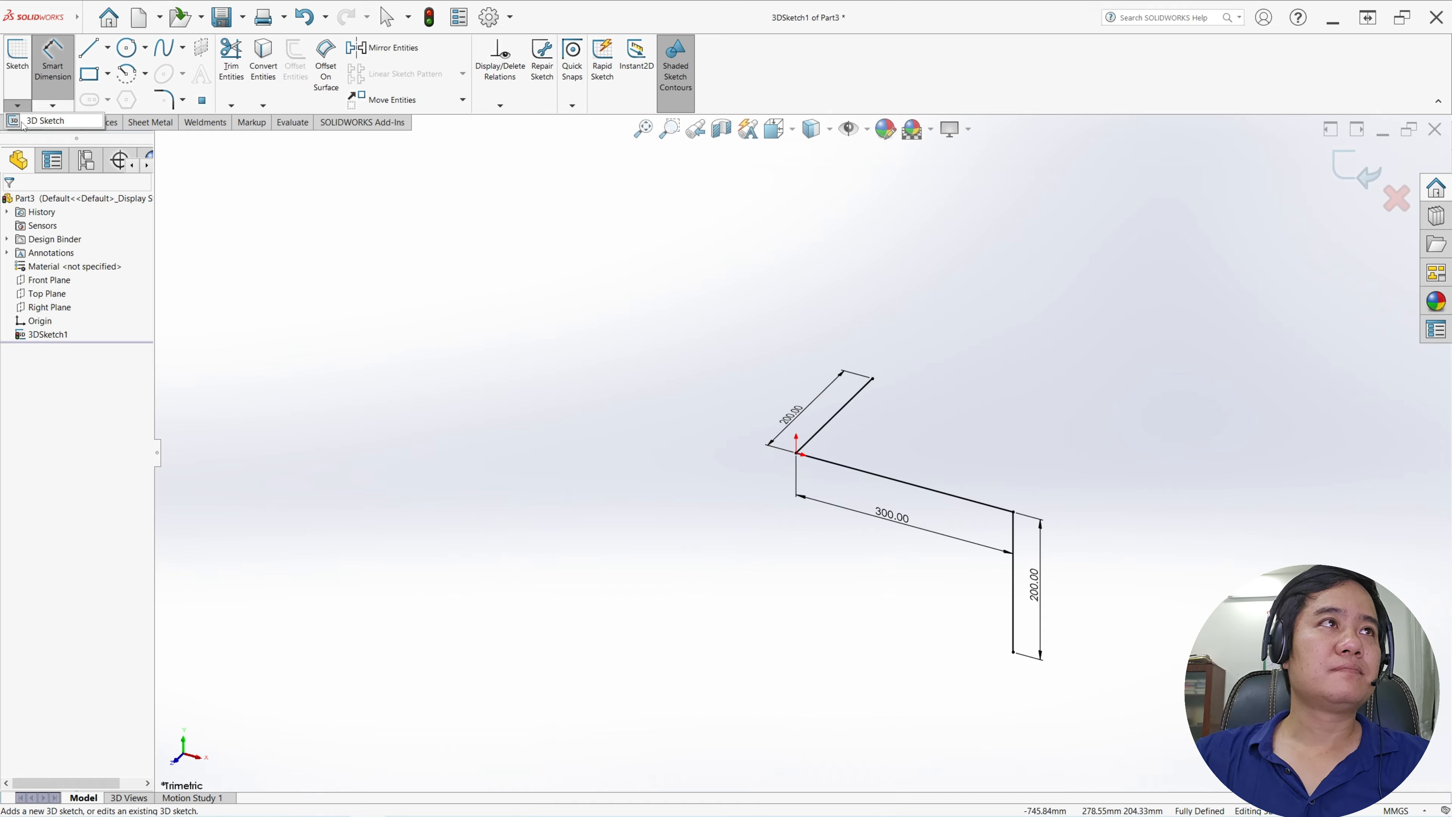
left_click(26, 121)
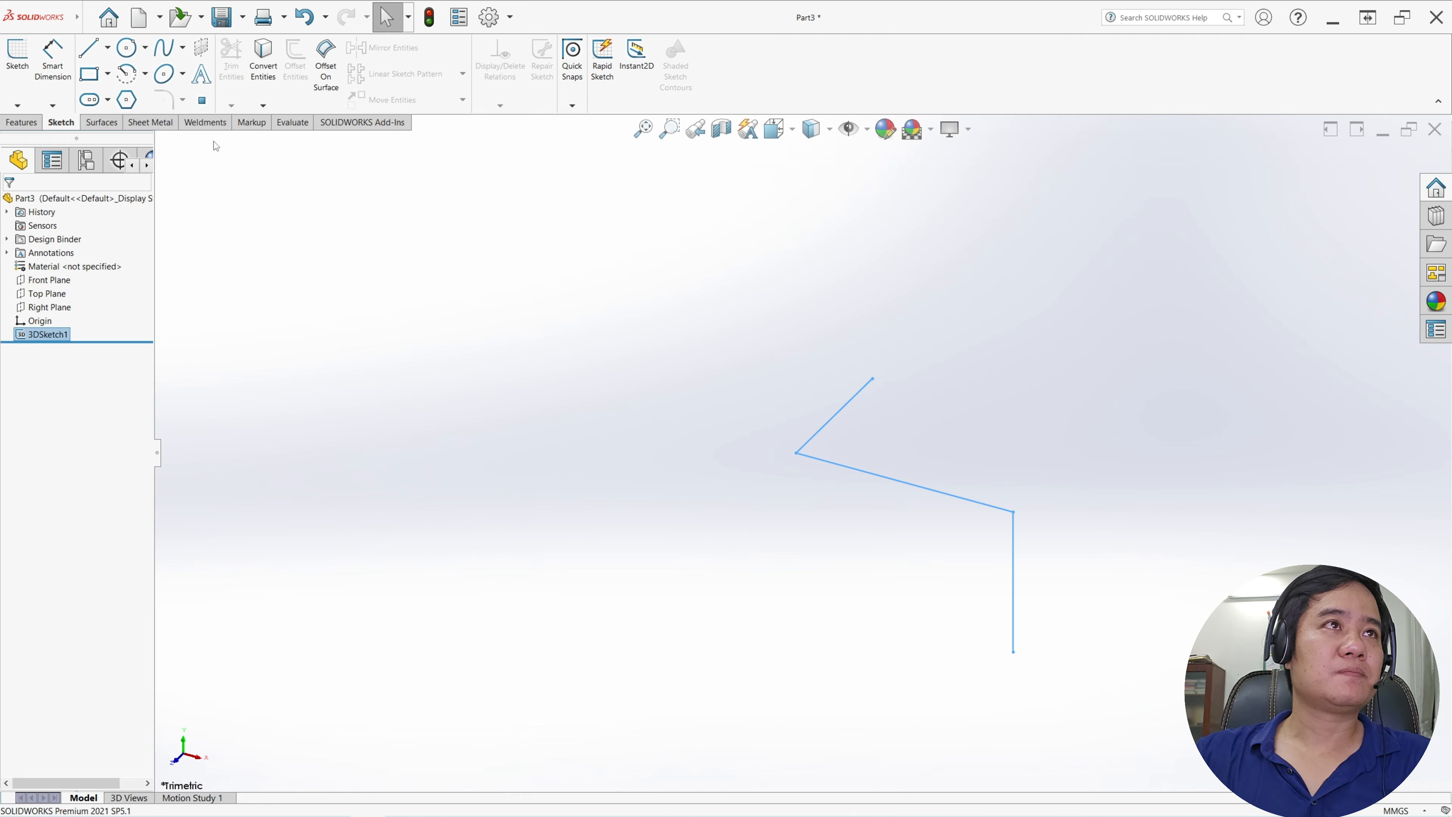
- Start a weldment structural member with the iso standard, pipe type and size 21.3 x 2.3
left_click(214, 126)
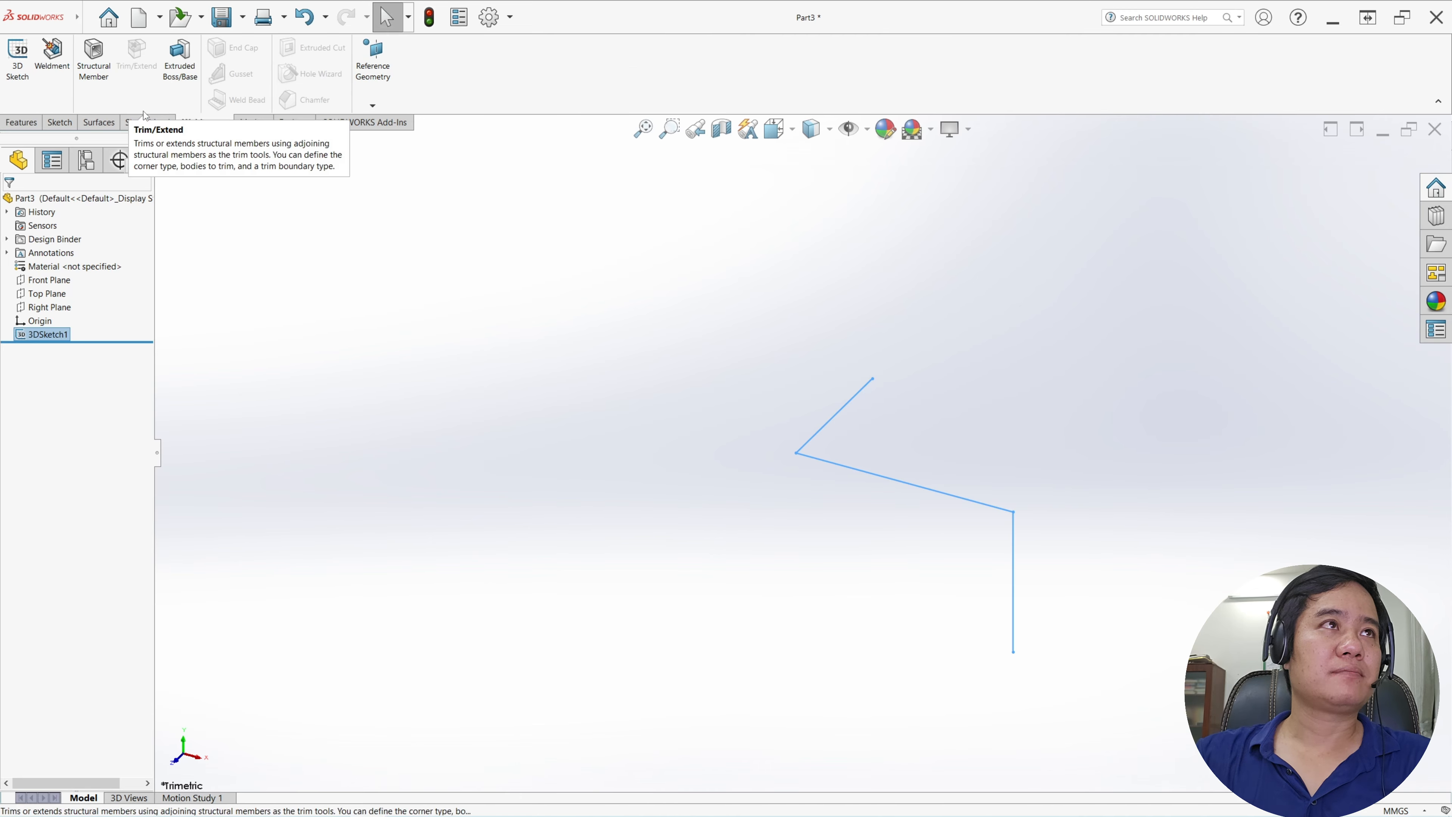
left_click(94, 63)
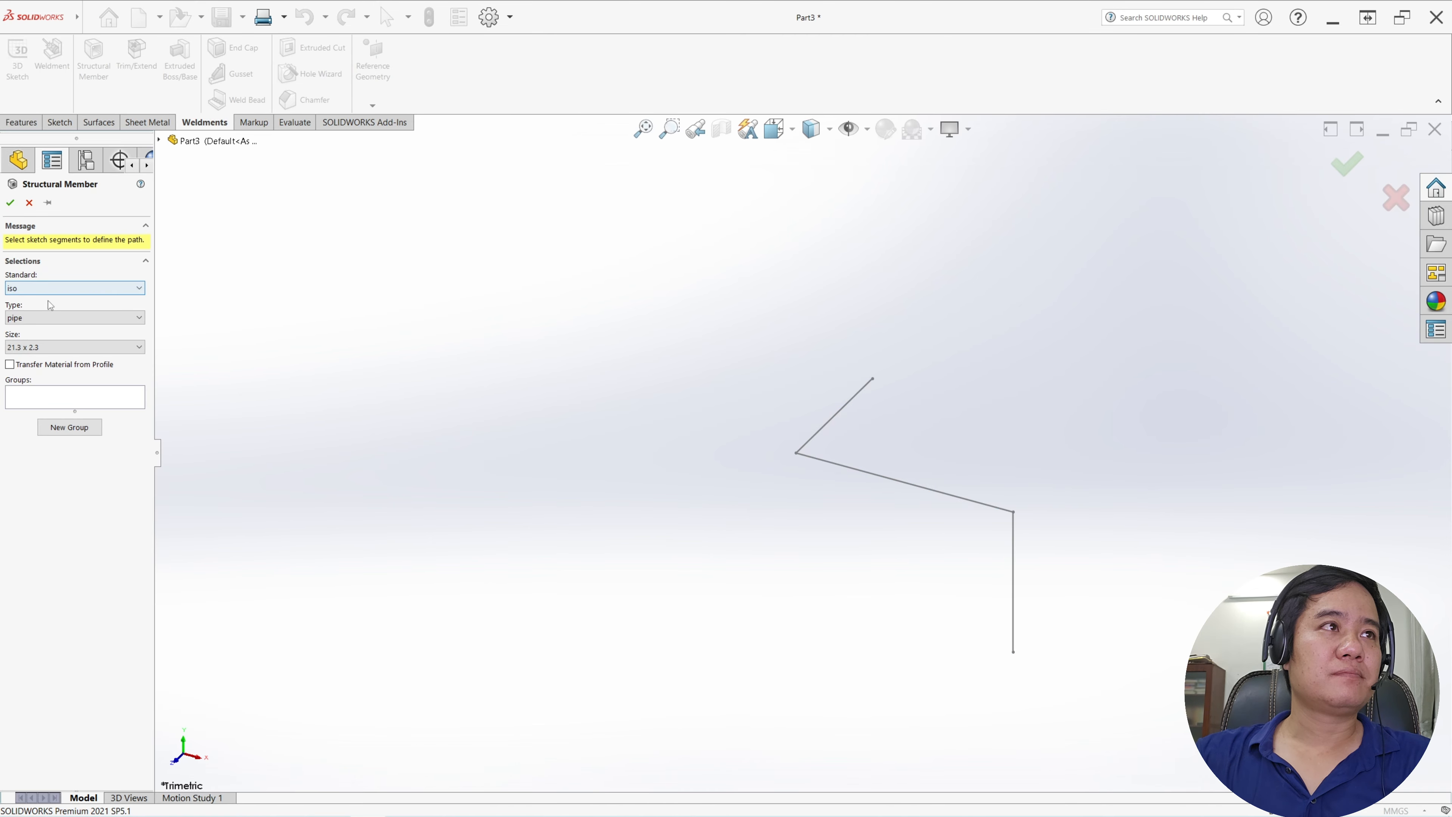
left_click(36, 289)
left_click(38, 348)
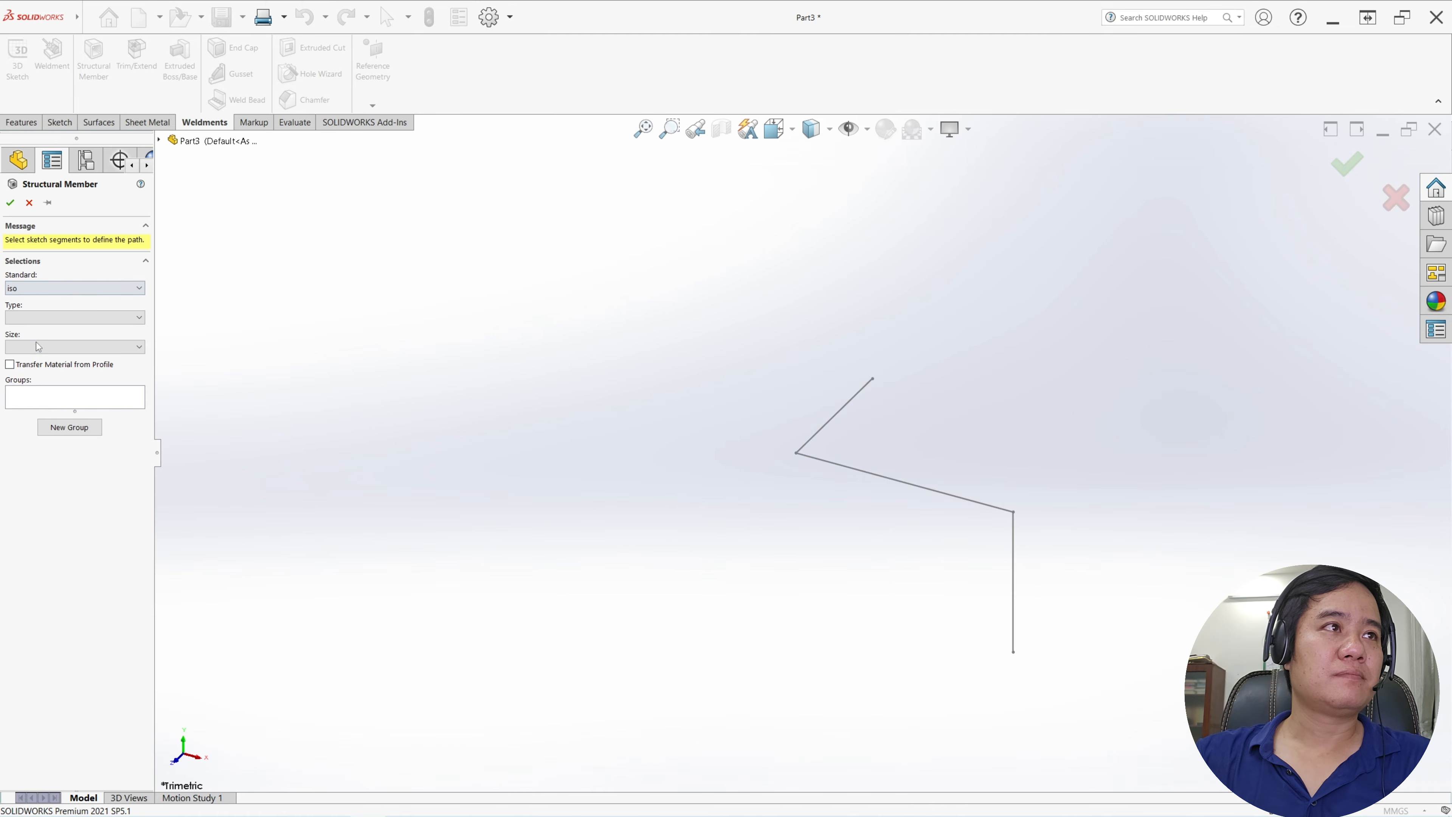
left_click(40, 318)
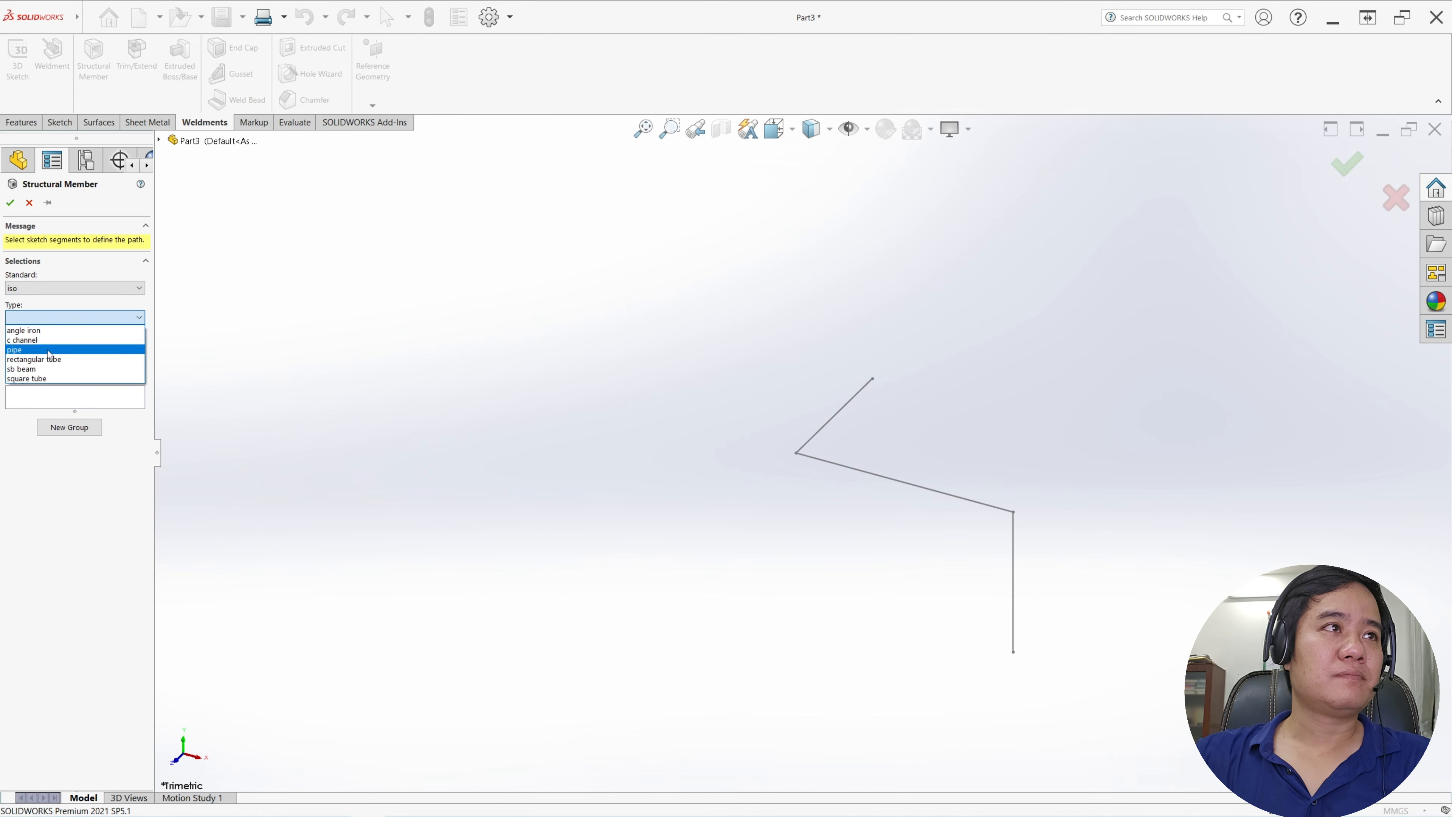
left_click(49, 350)
left_click(66, 347)
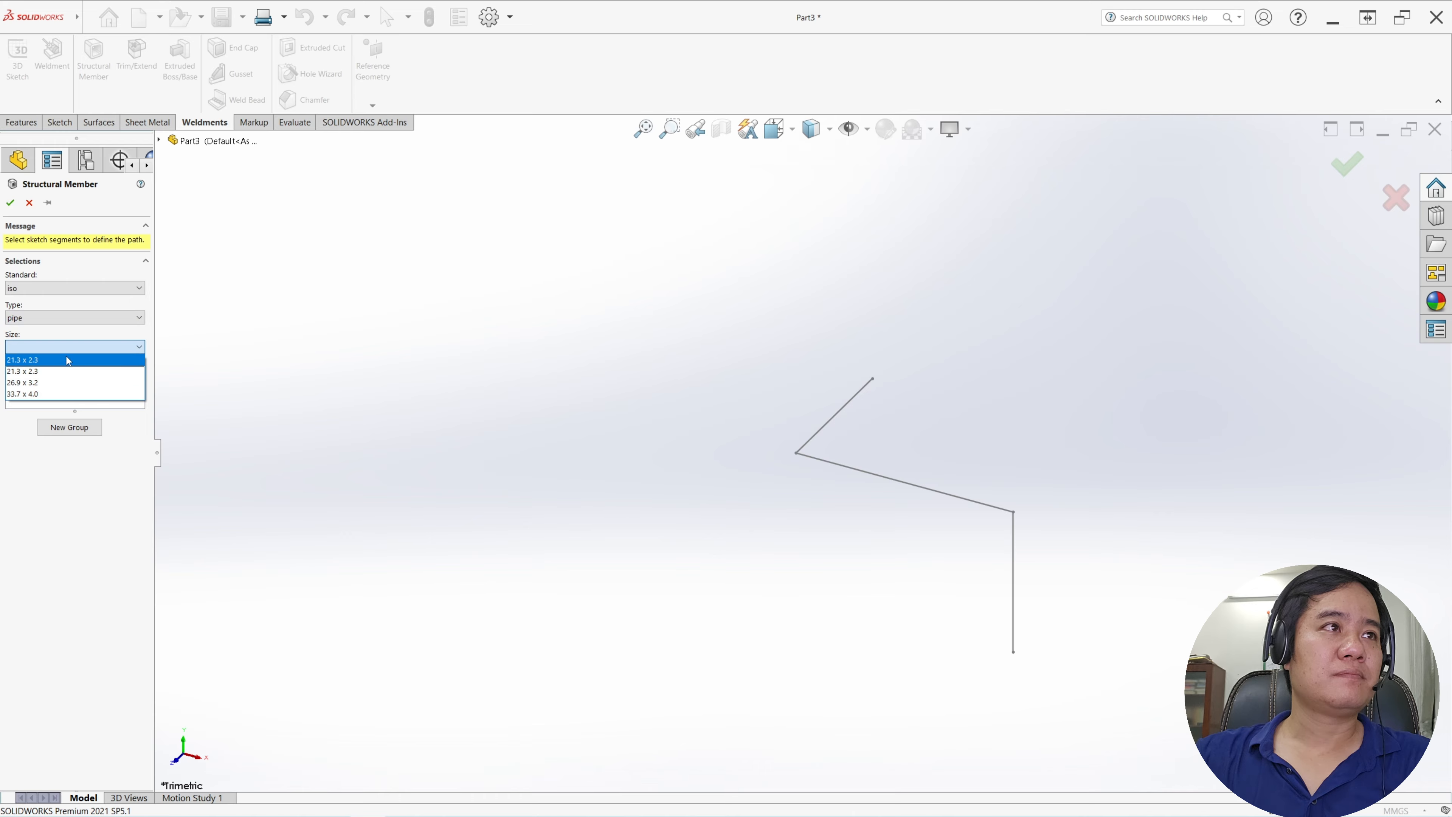
left_click(65, 358)
- Select the three sketch lines as one path group, set the gap between connected segments to 0.50 mm, and create the structural member
left_click(66, 399)
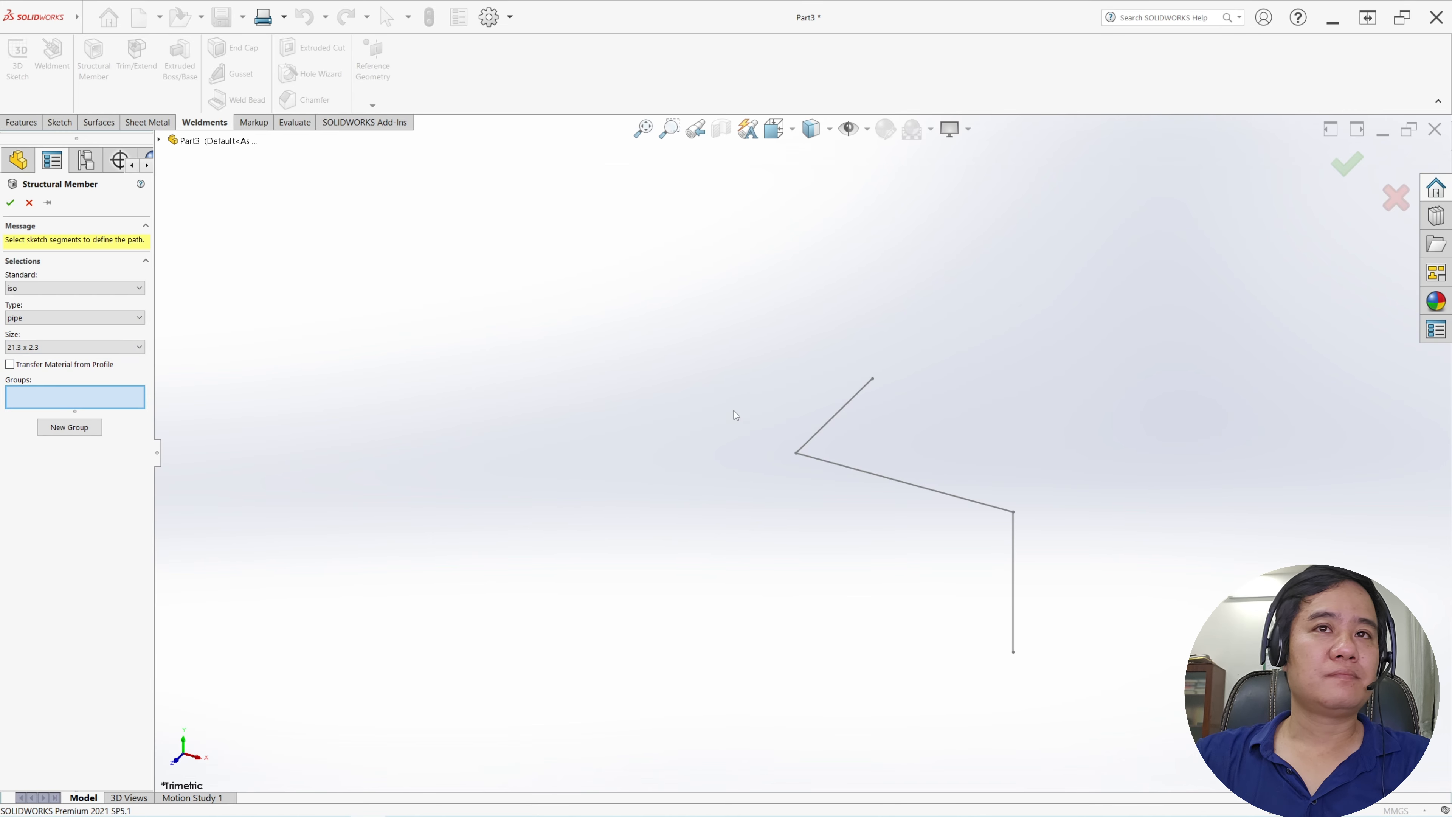
left_click(823, 429)
left_click(898, 481)
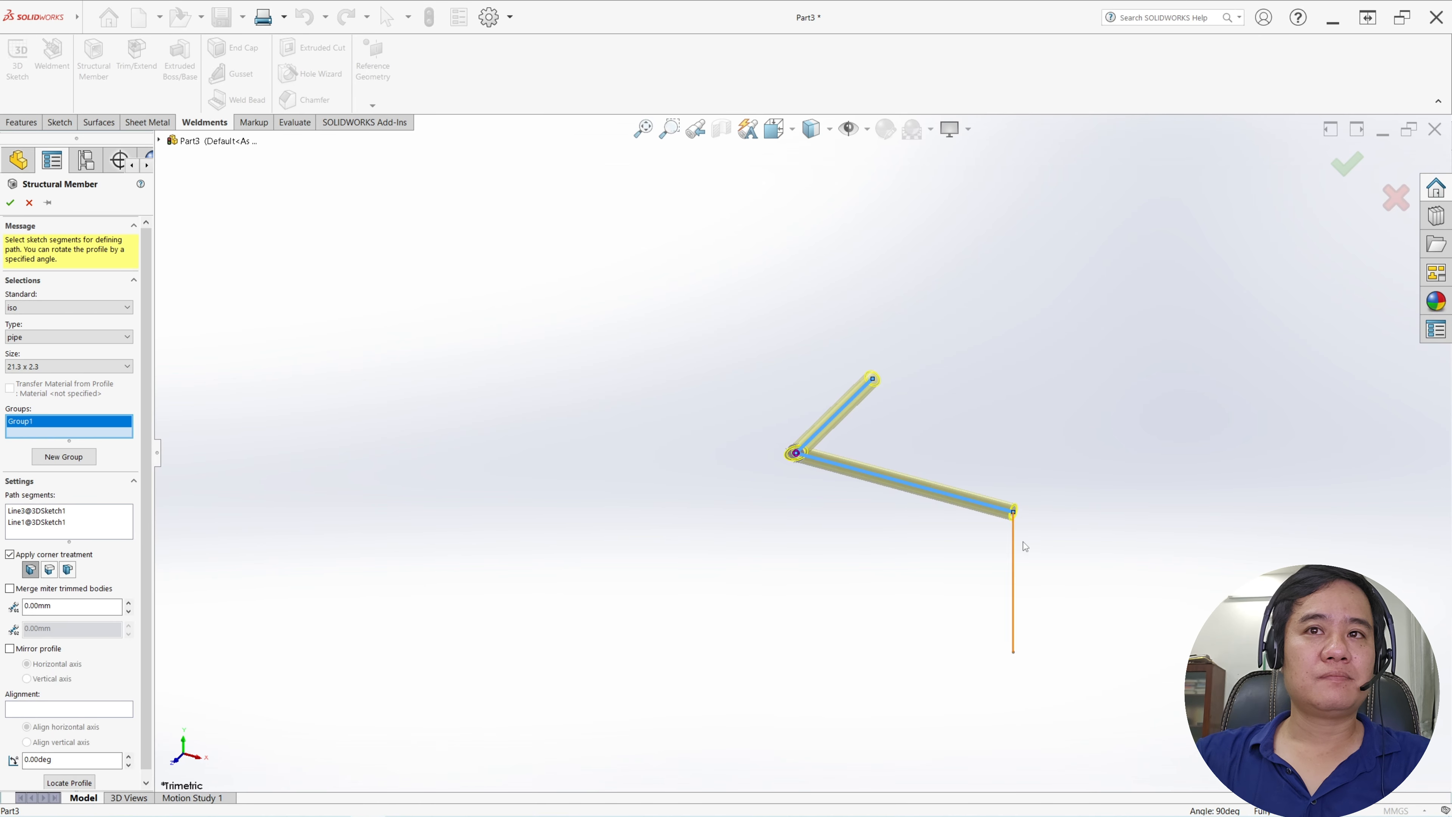
left_click(1016, 549)
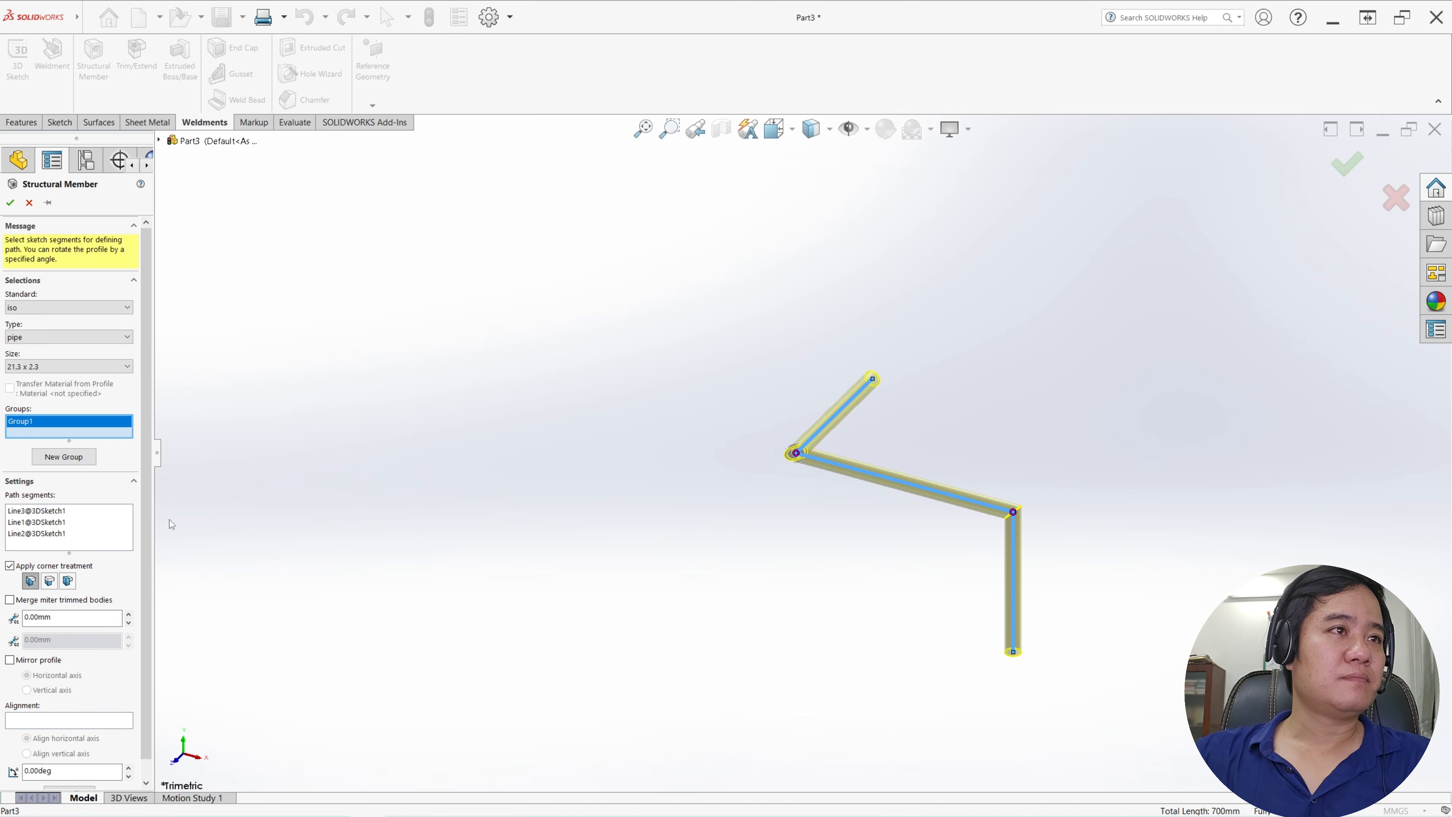
left_click_drag(148, 521, 151, 549)
left_click_drag(82, 598, 2, 604)
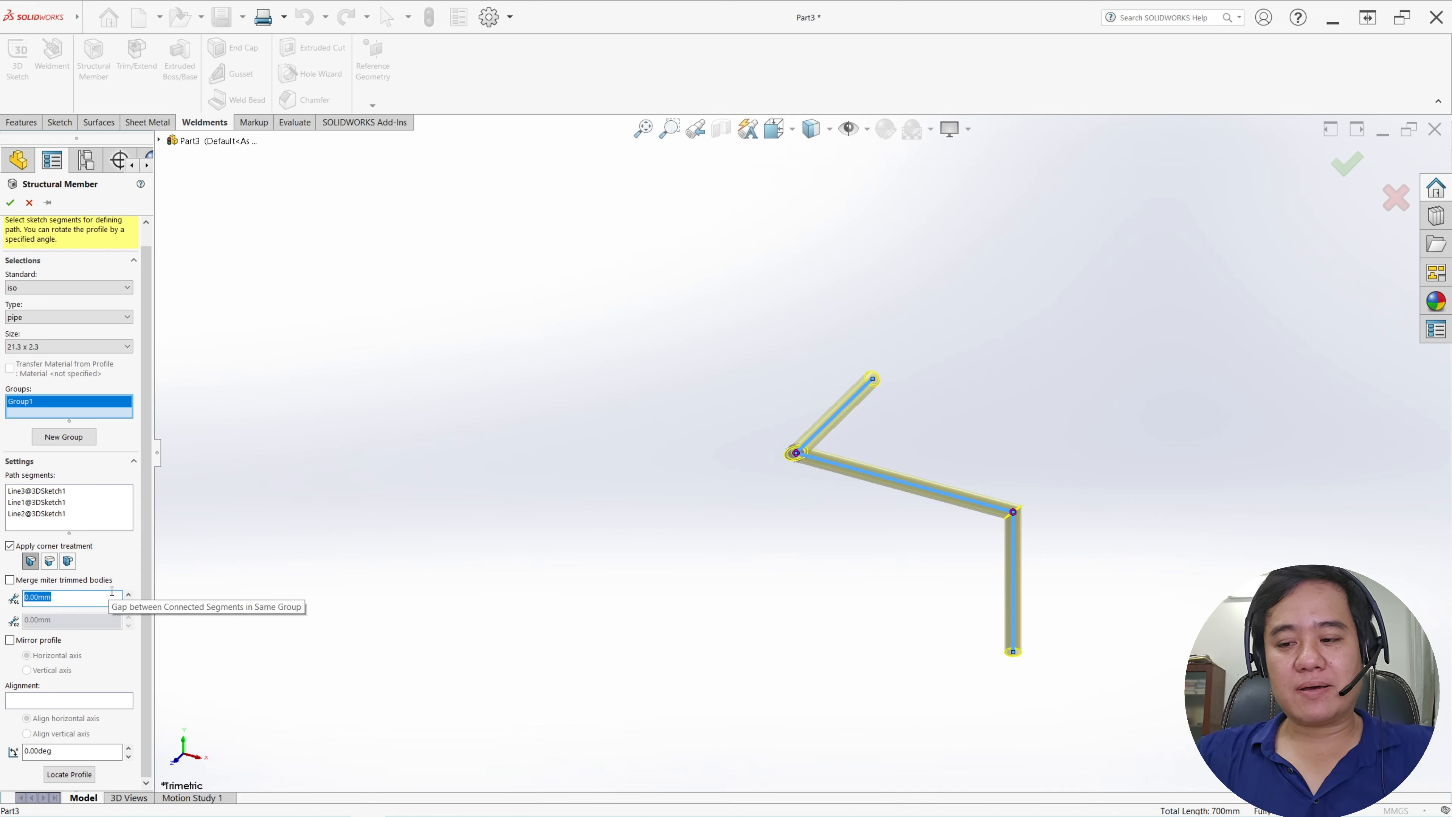
left_click(232, 543)
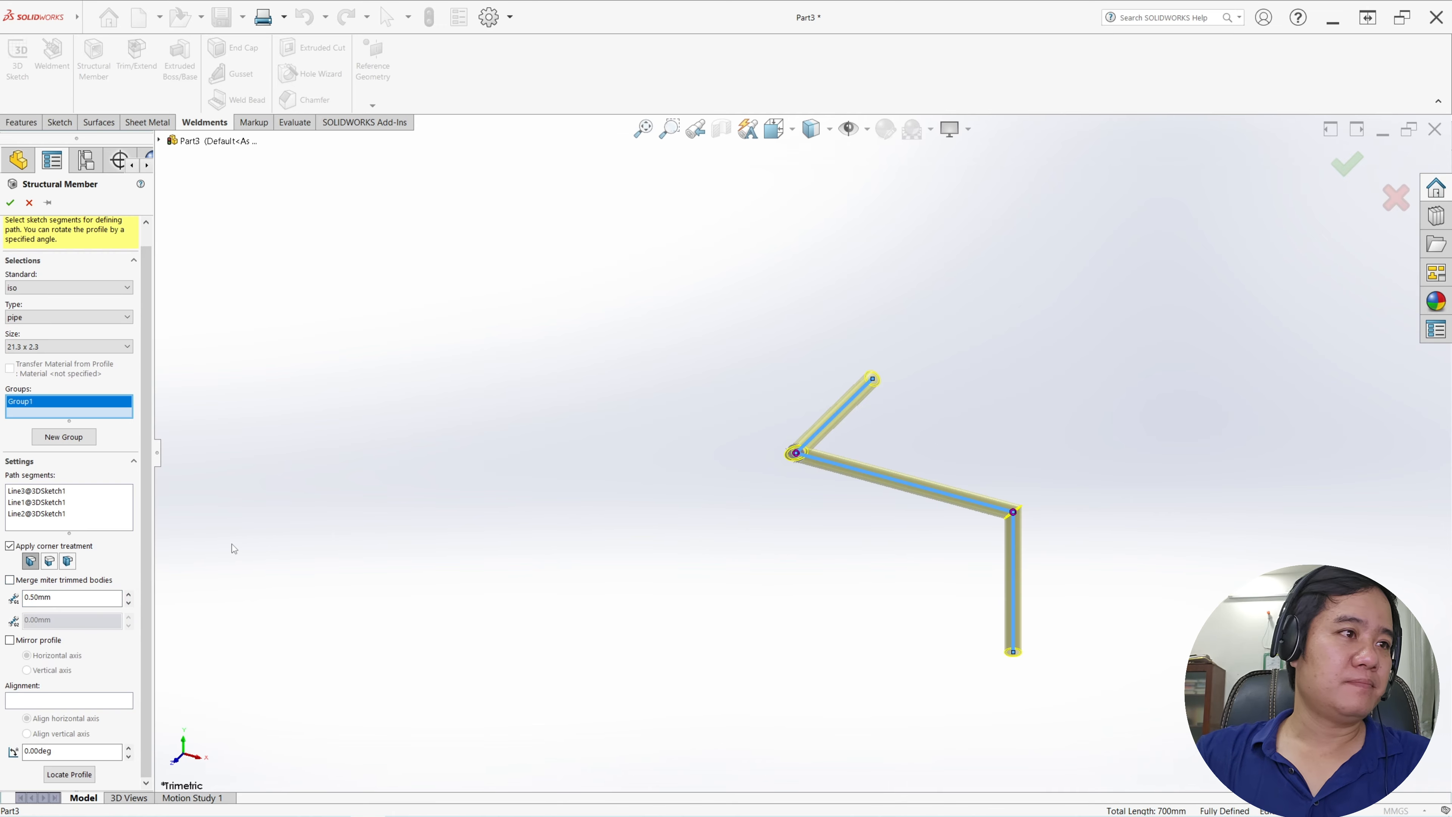
left_click(11, 202)
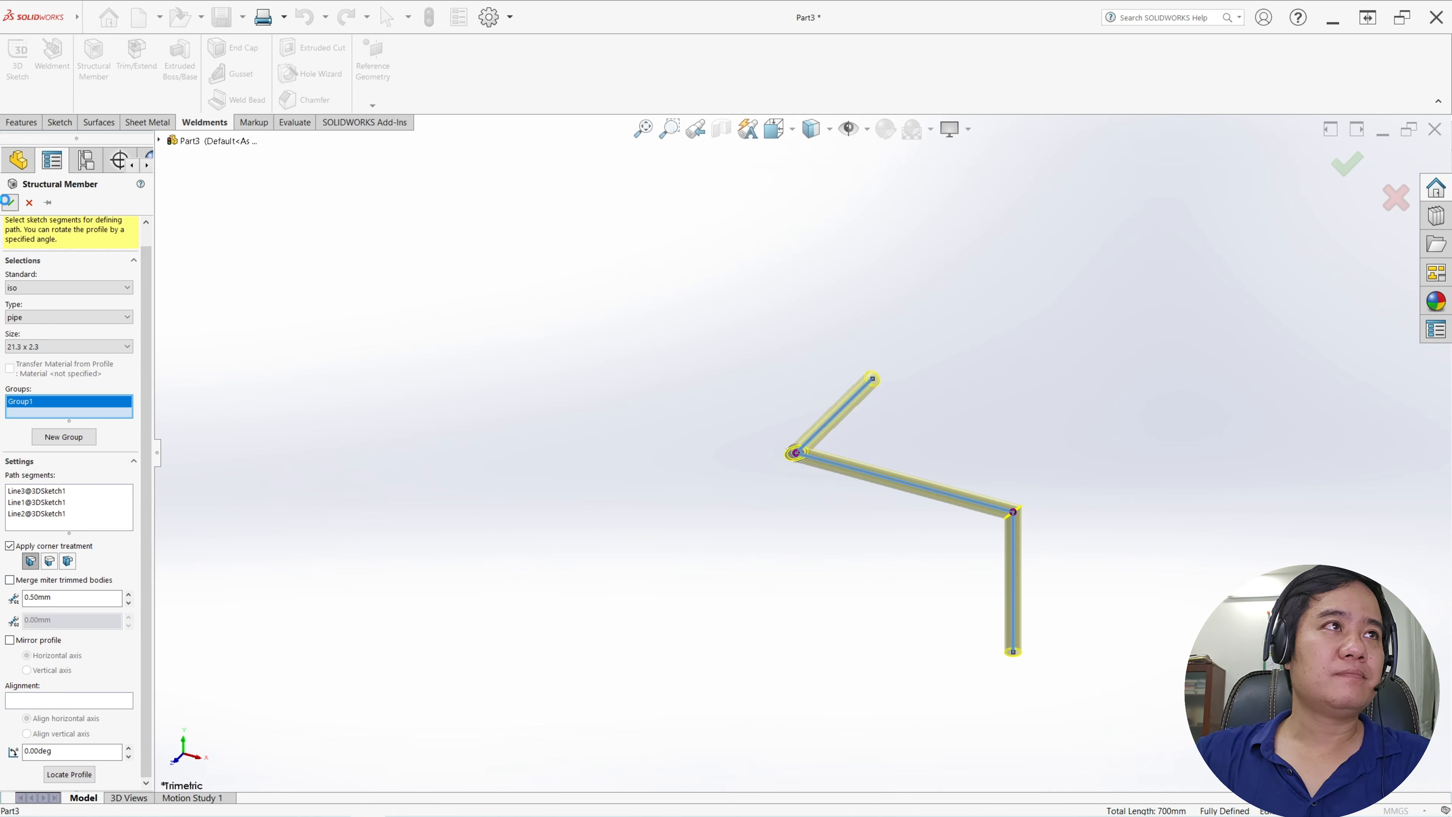
- Open the pipe member's profile sketch for editing and set its outer diameter to 34 mm
left_click(8, 376)
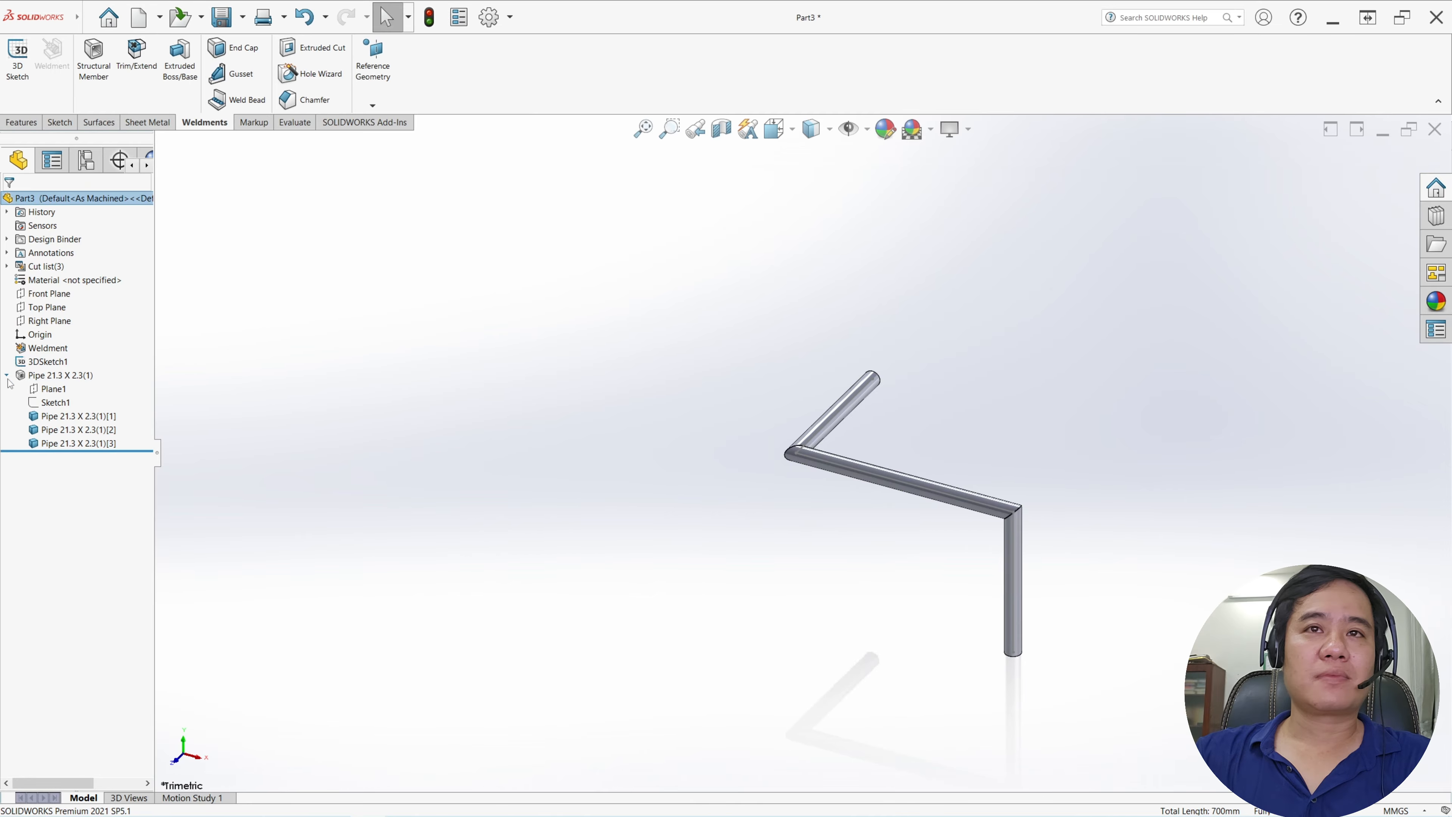
left_click(53, 404)
left_click(57, 373)
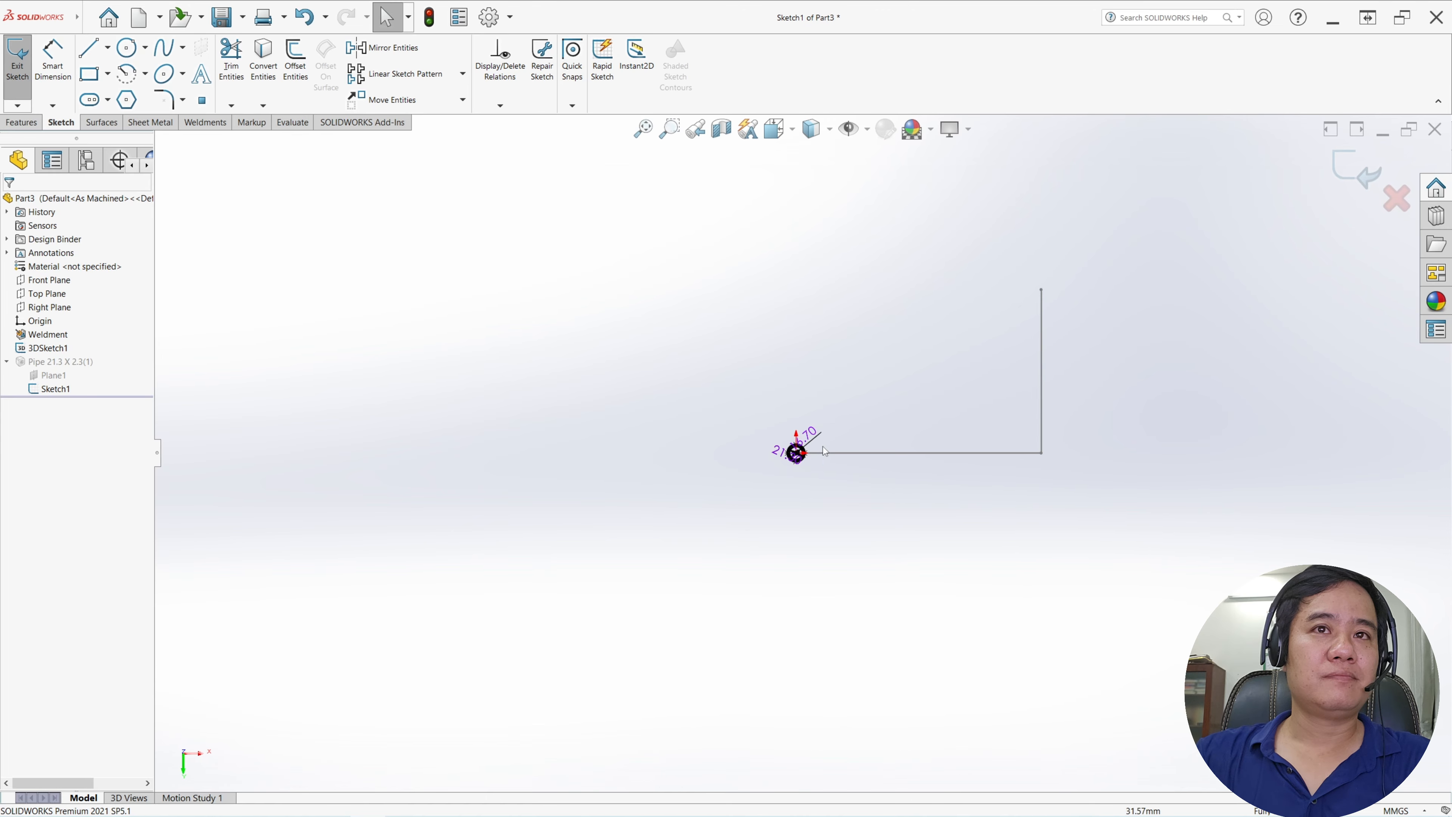
scroll(824, 450, "down", 5)
double_click(675, 452)
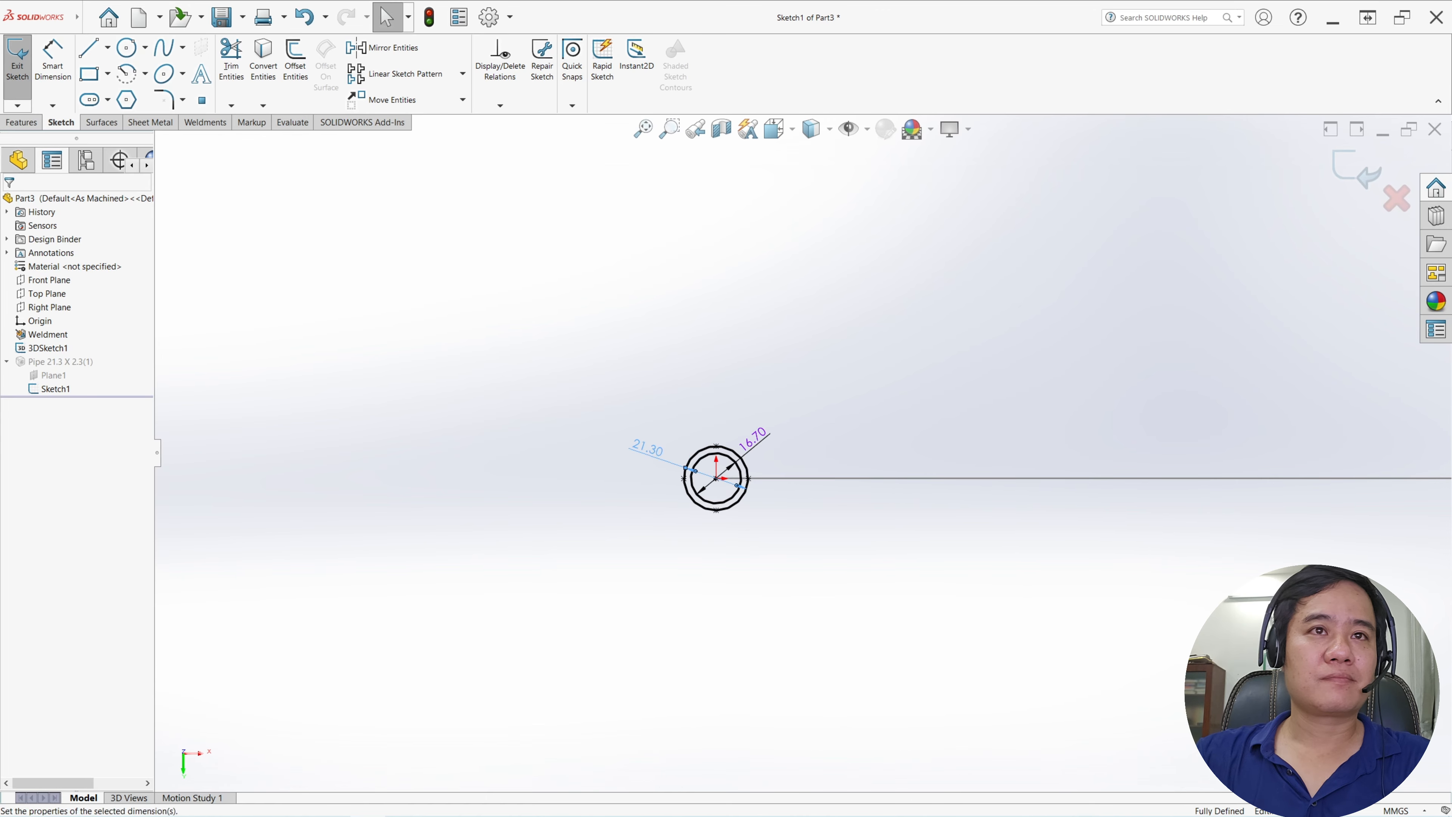
type("34")
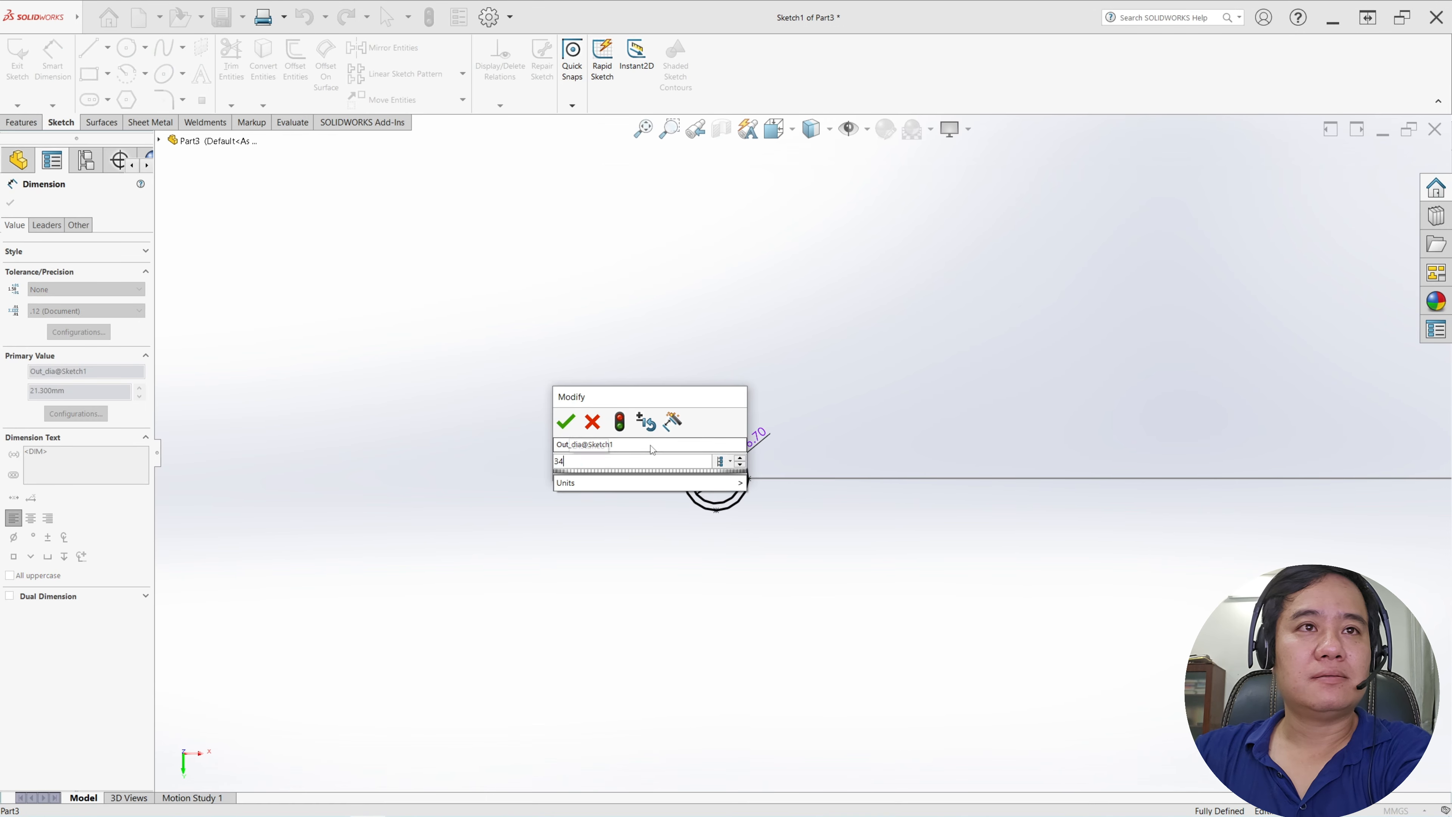
key("Return")
- Set the inner diameter of the pipe profile to 31 mm
double_click(761, 436)
type("31")
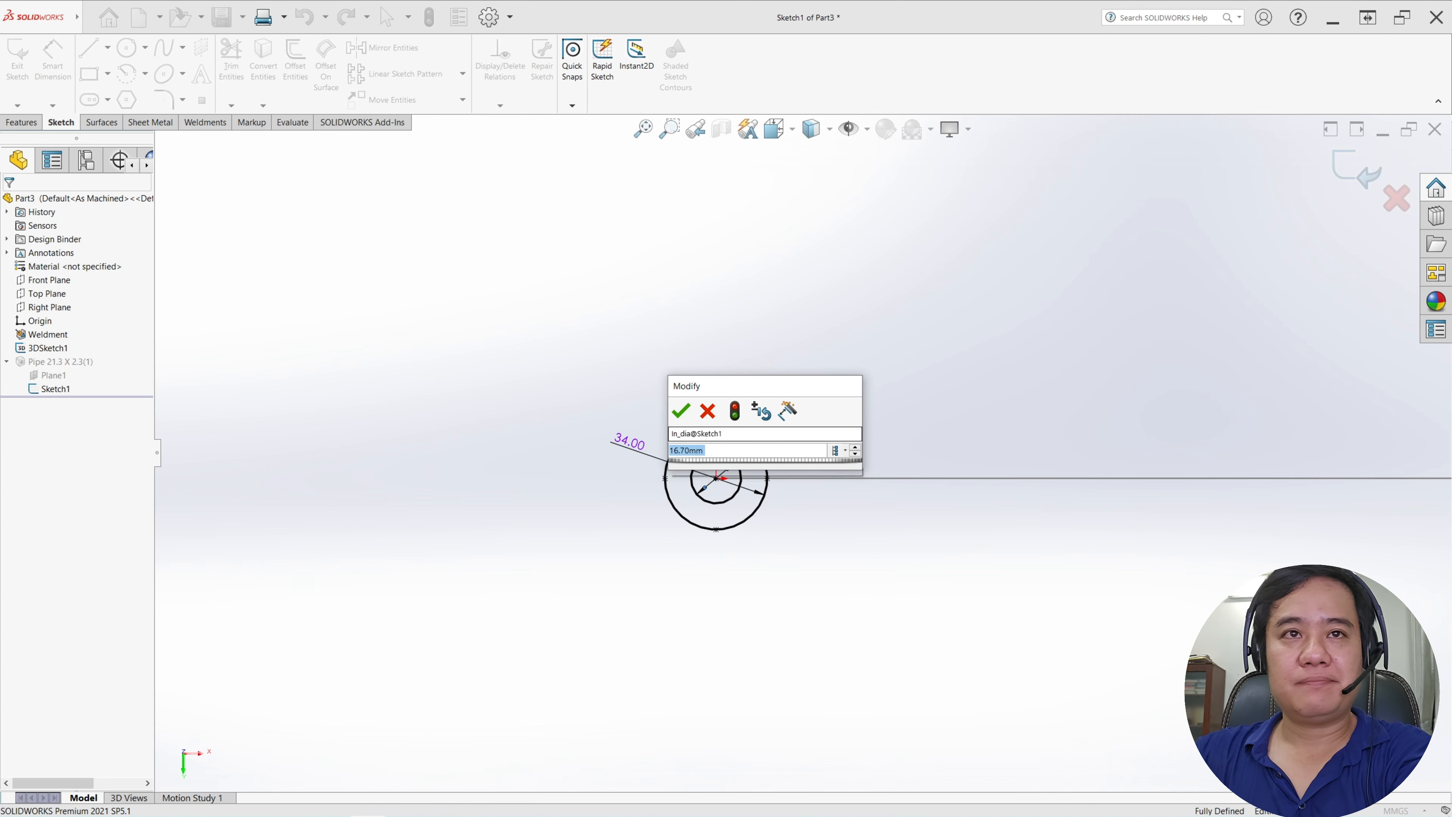
key("Return")
scroll(803, 445, "down", 3)
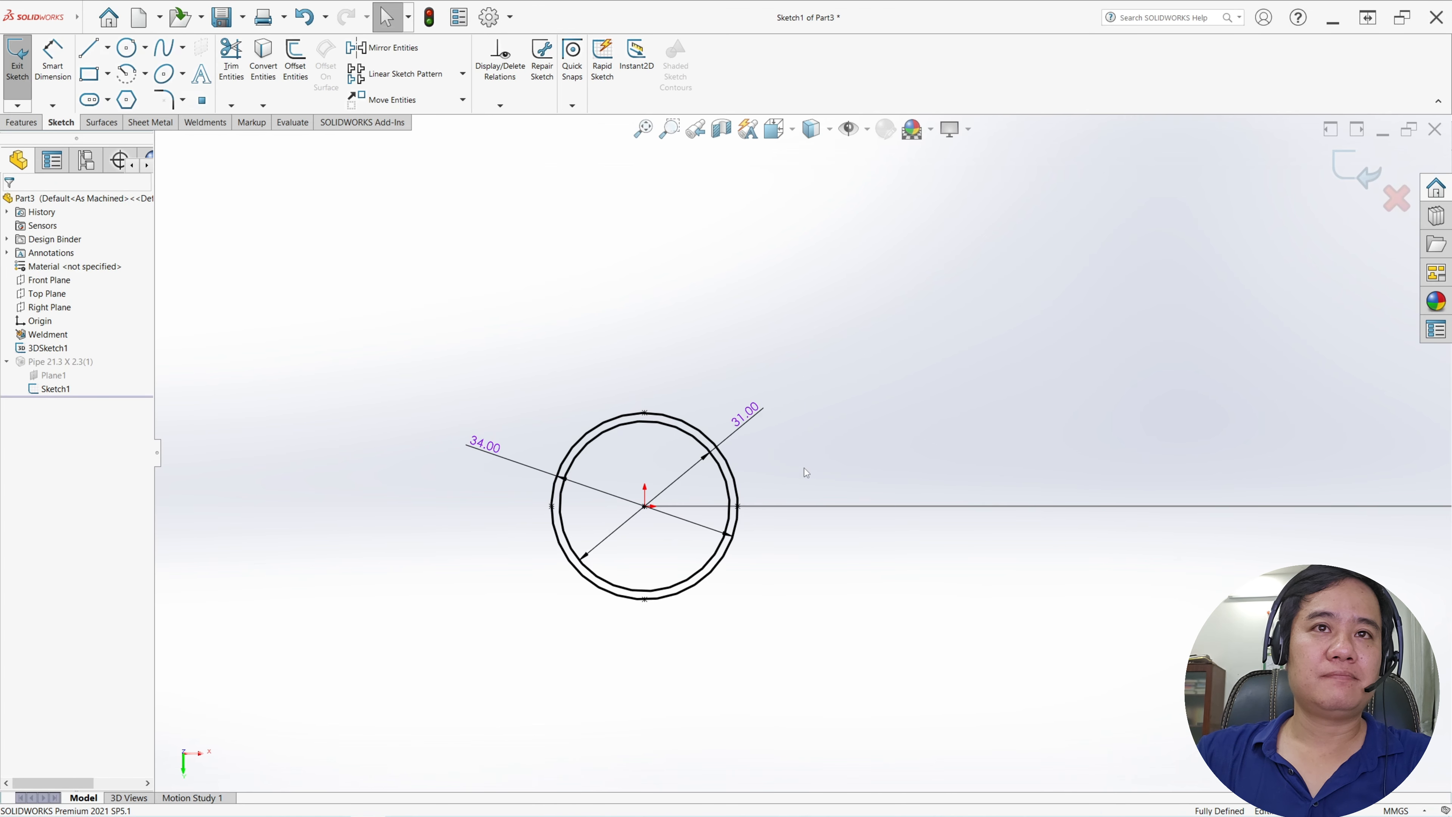
- Add a reference dimension for the wall thickness between the two pipe profile circles and exit the sketch
right_click_drag(809, 483, 806, 417)
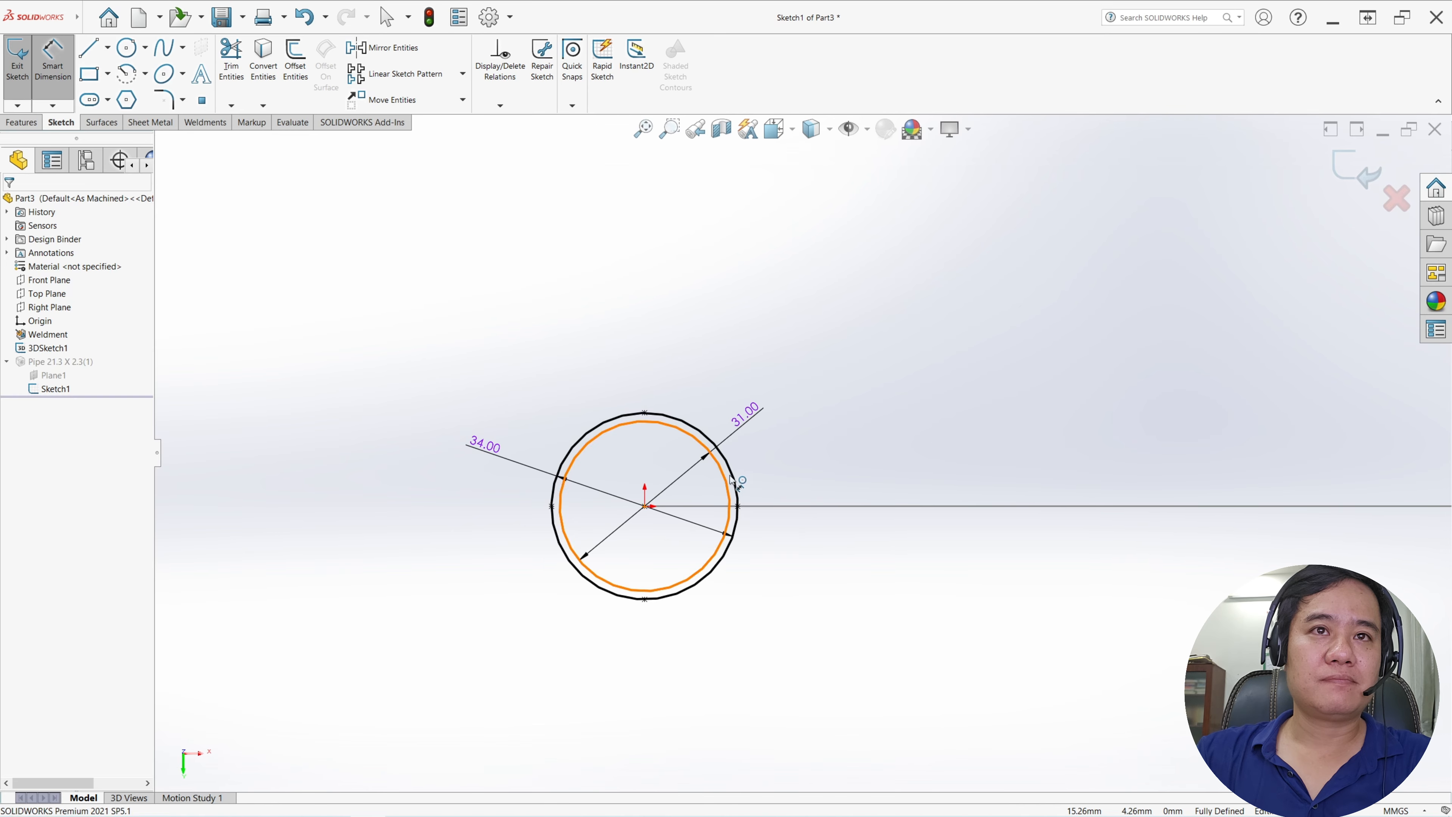
left_click(735, 489)
left_click(725, 476)
left_click(763, 468)
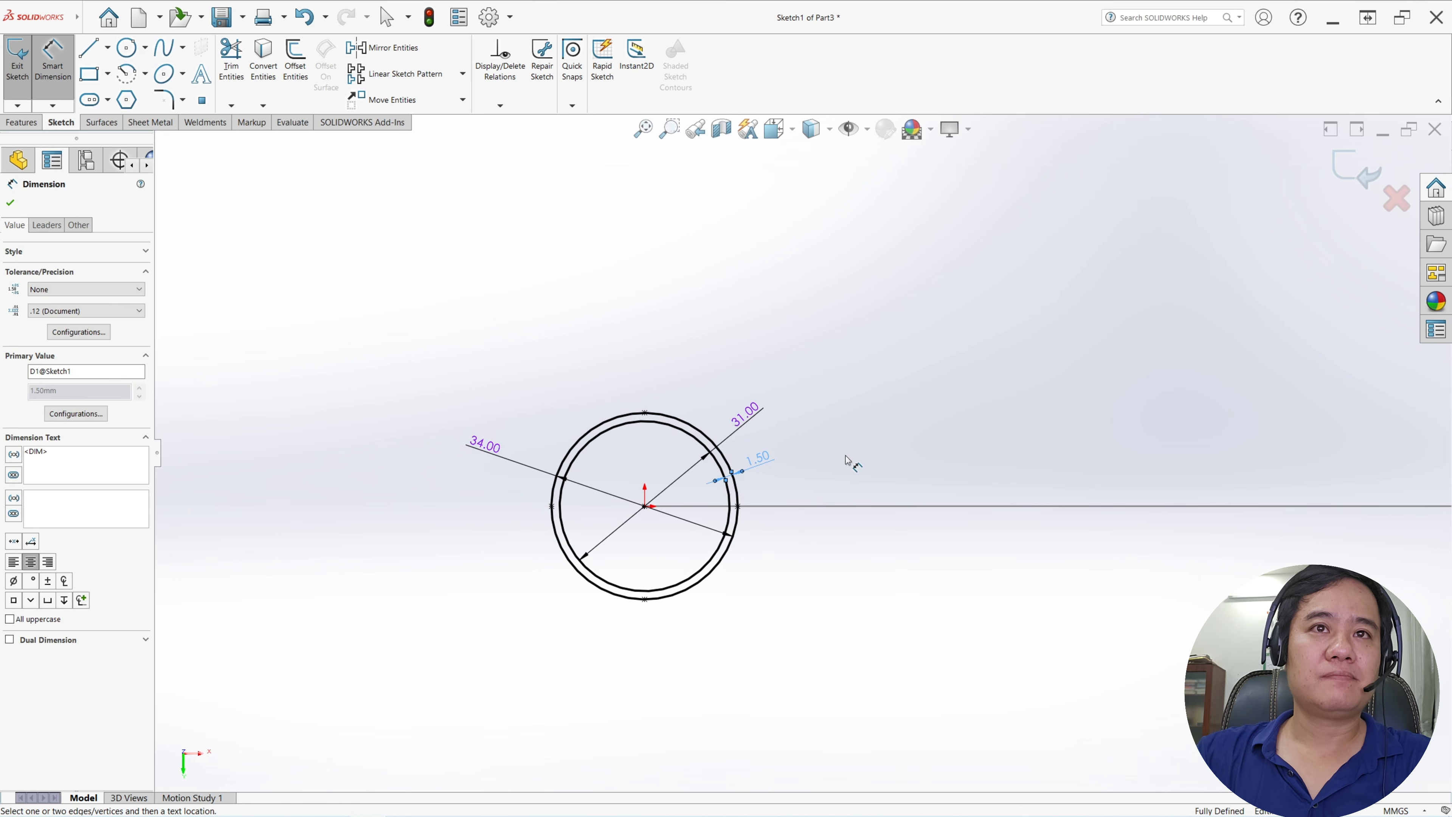
left_click(849, 464)
scroll(849, 464, "up", 3)
left_click(5, 72)
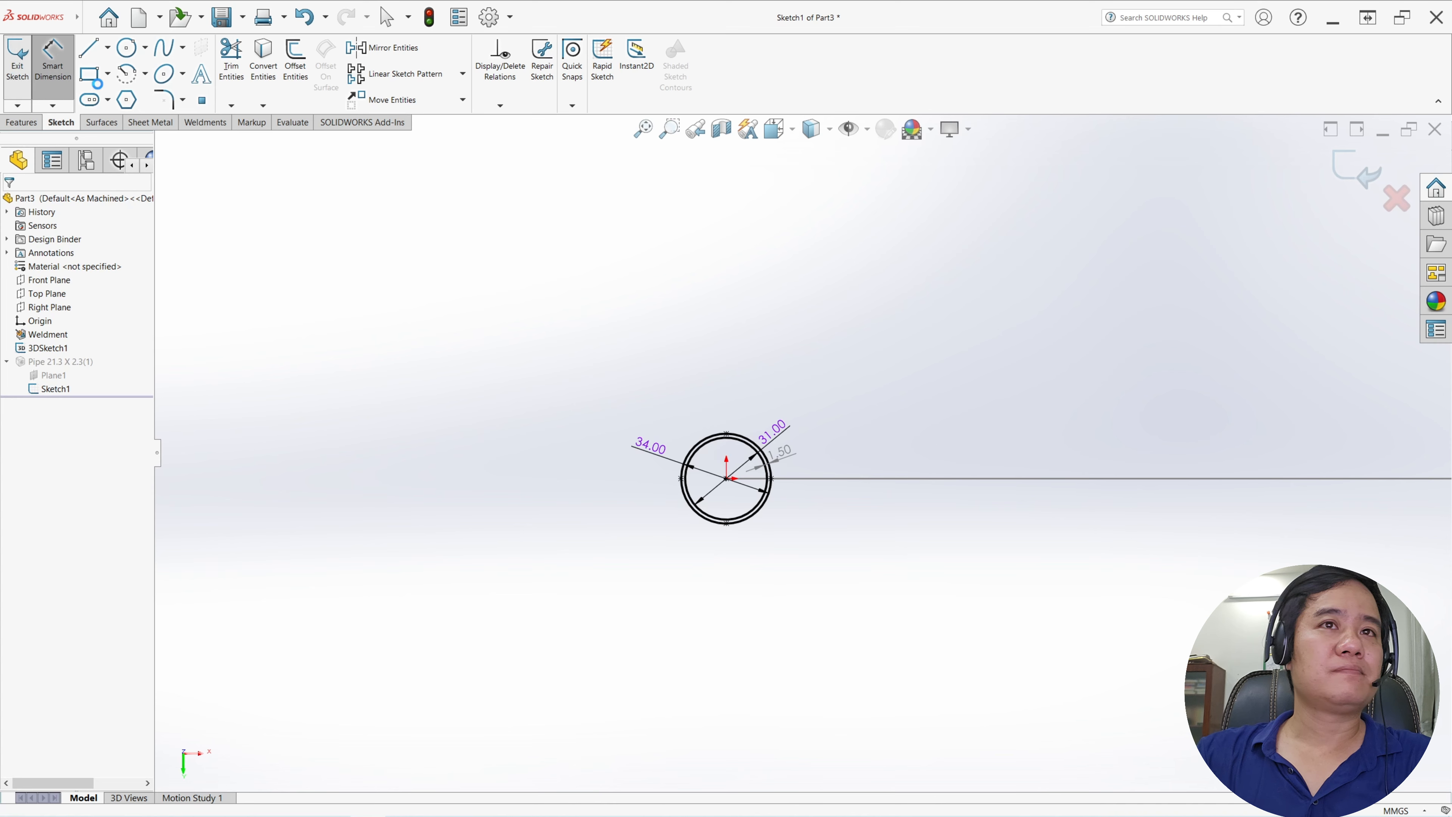
middle_click_drag(959, 338, 877, 393)
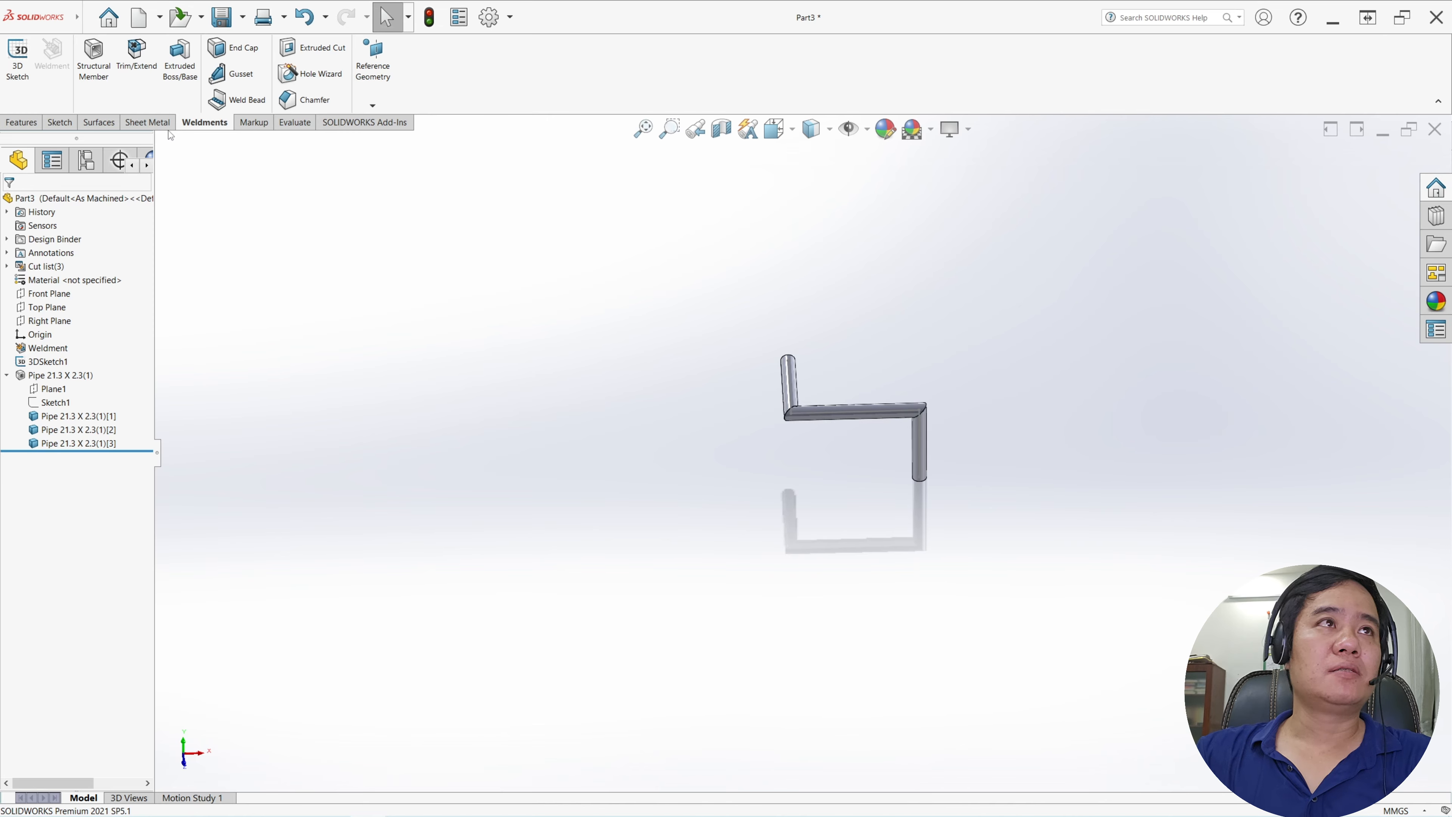
- Sketch on the Top Plane two connected lines, about 32 mm and 31 mm long, along the outer edges of the pipe's mitered corner
left_click(153, 123)
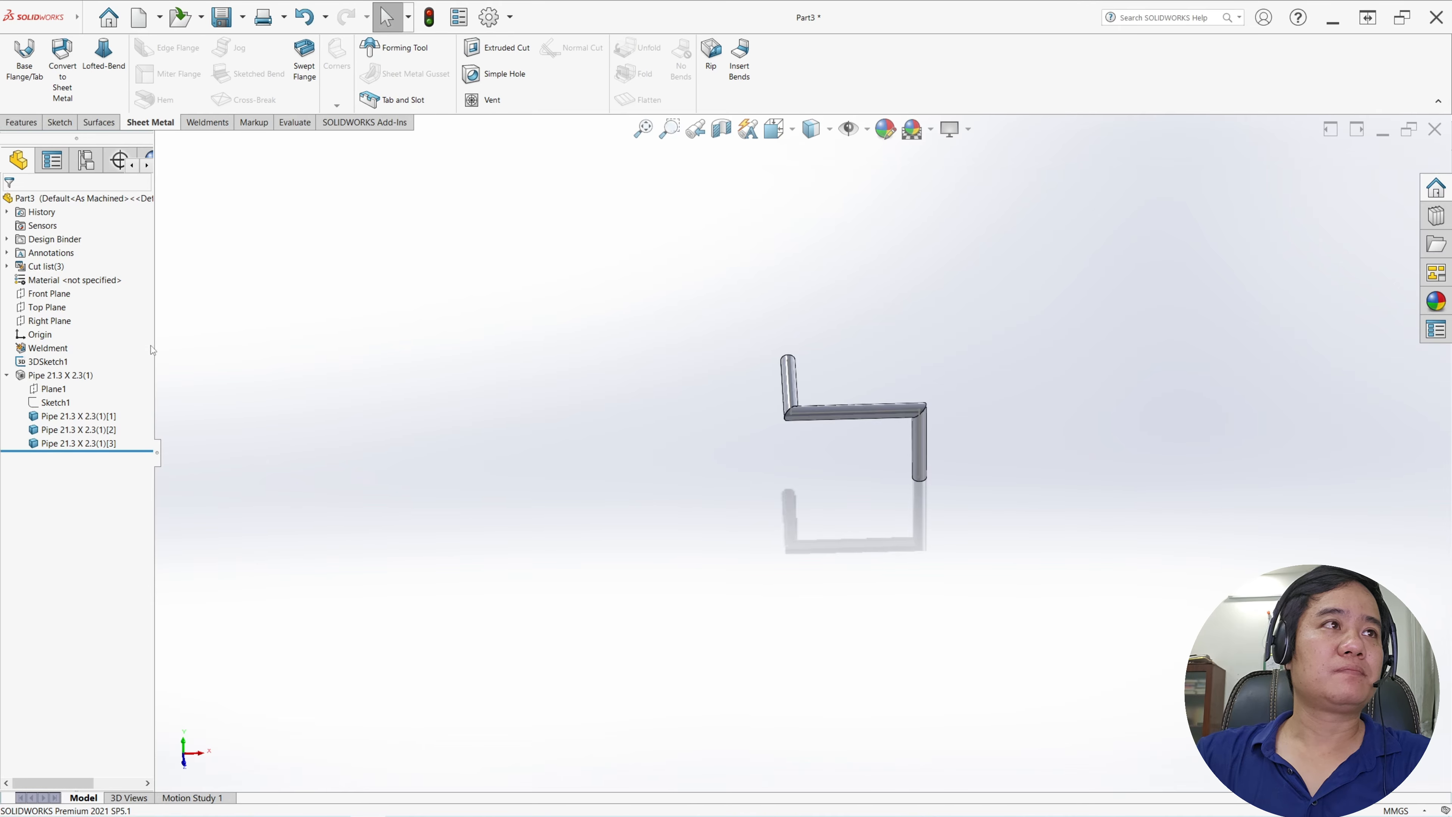
left_click(46, 294)
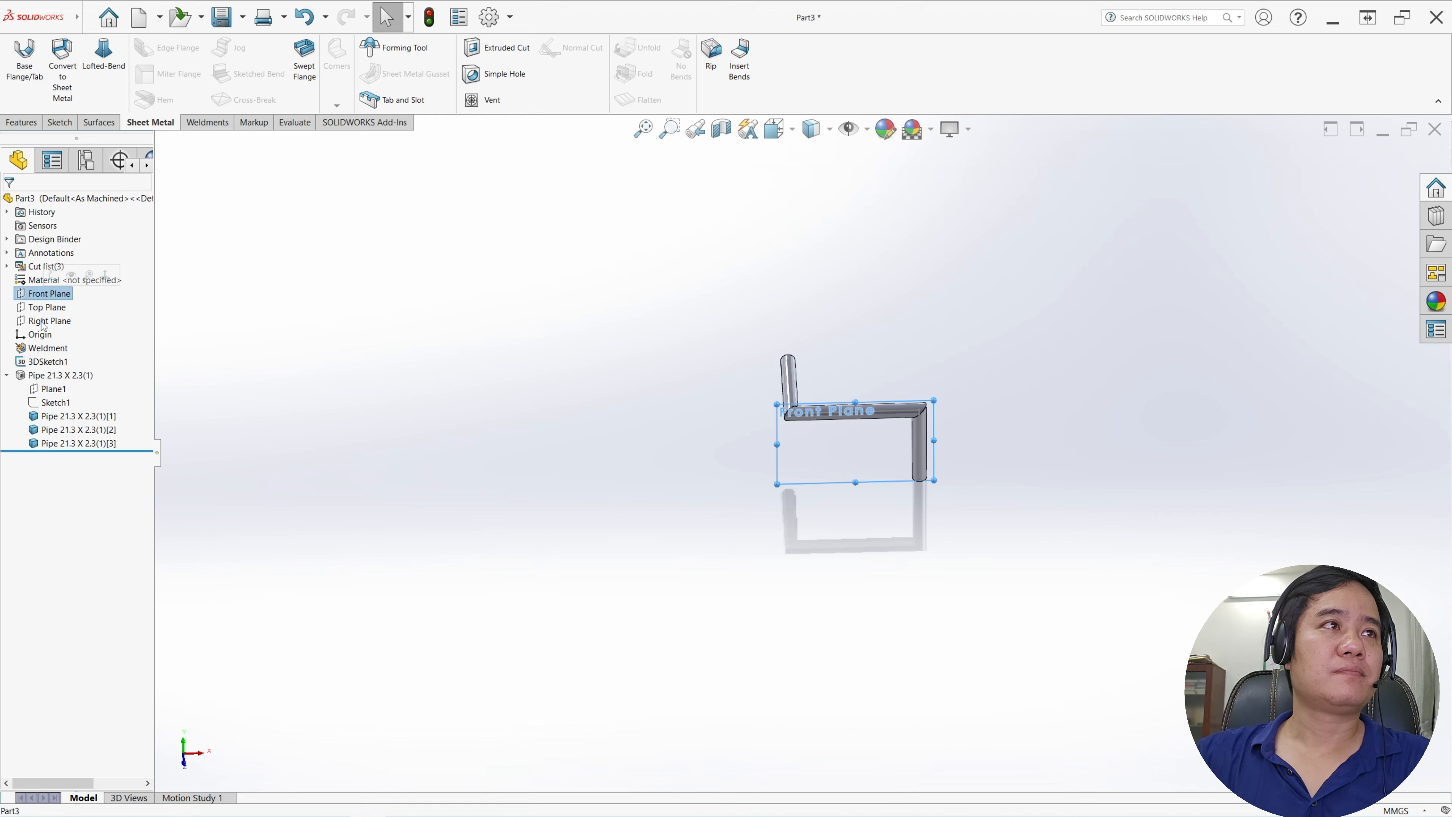
left_click(46, 322)
left_click(40, 308)
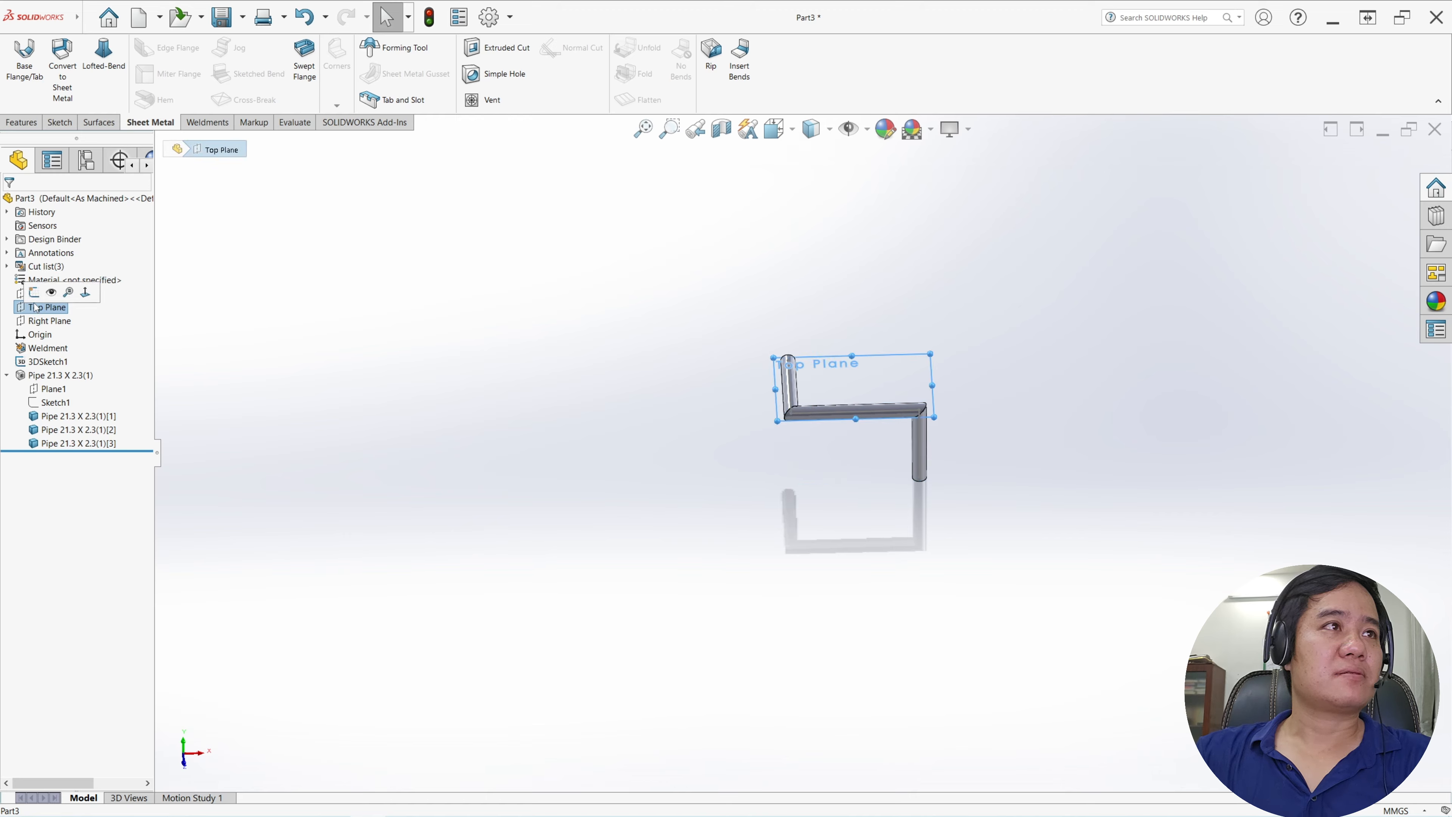
left_click(34, 292)
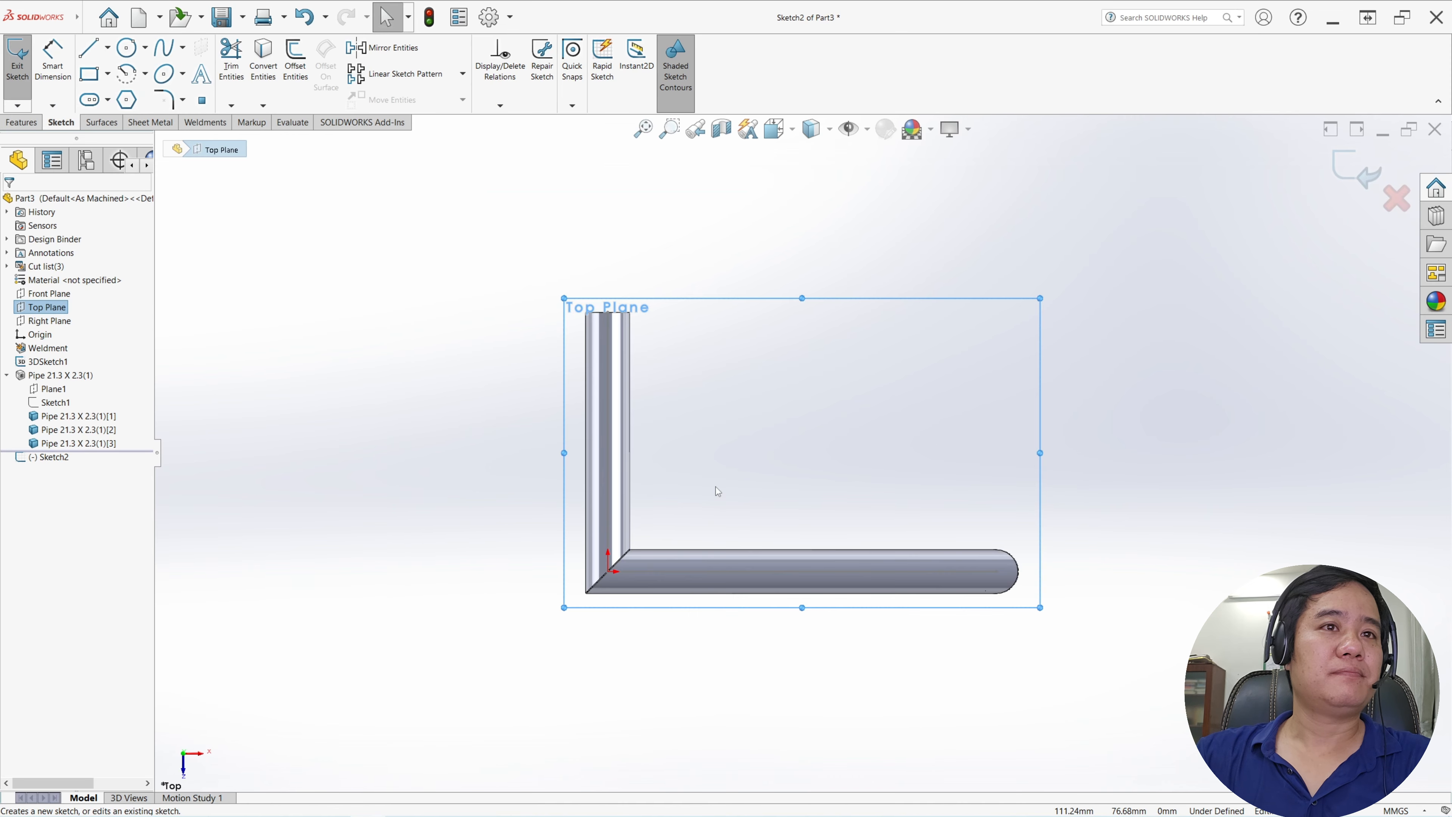
scroll(675, 520, "down", 2)
left_click(269, 218)
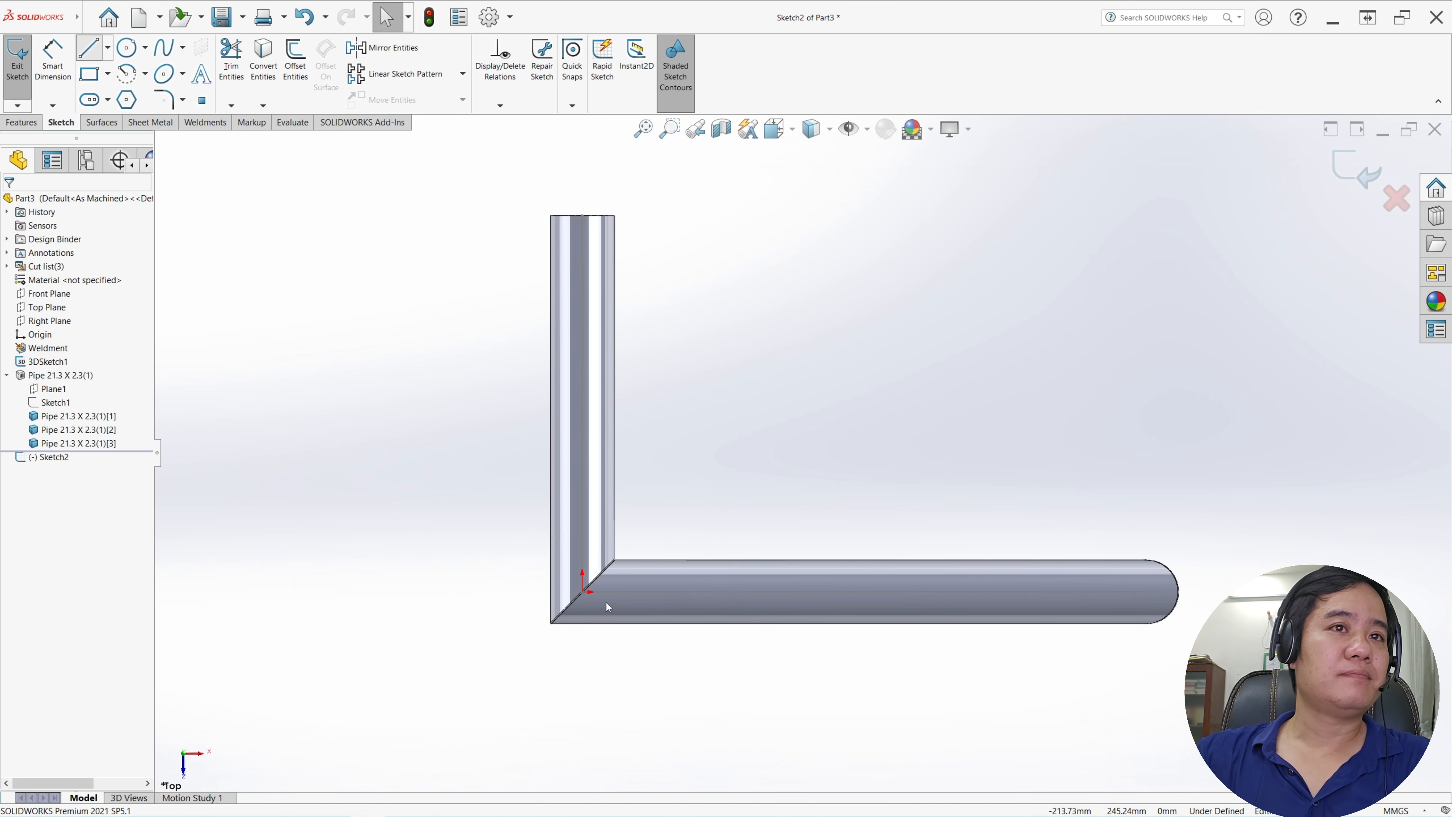
scroll(558, 528, "down", 3)
left_click(540, 480)
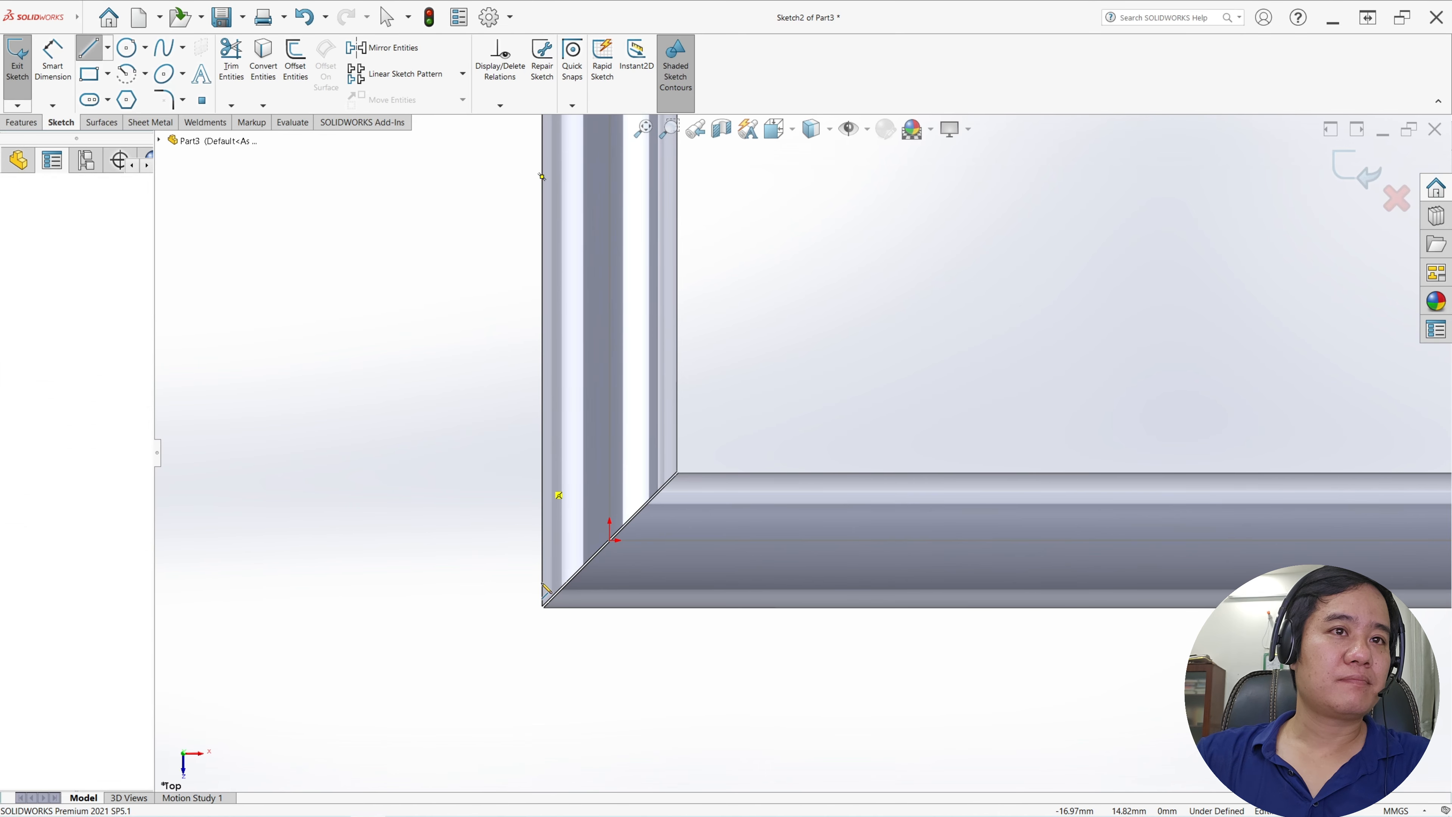
scroll(572, 572, "down", 2)
left_click(587, 593)
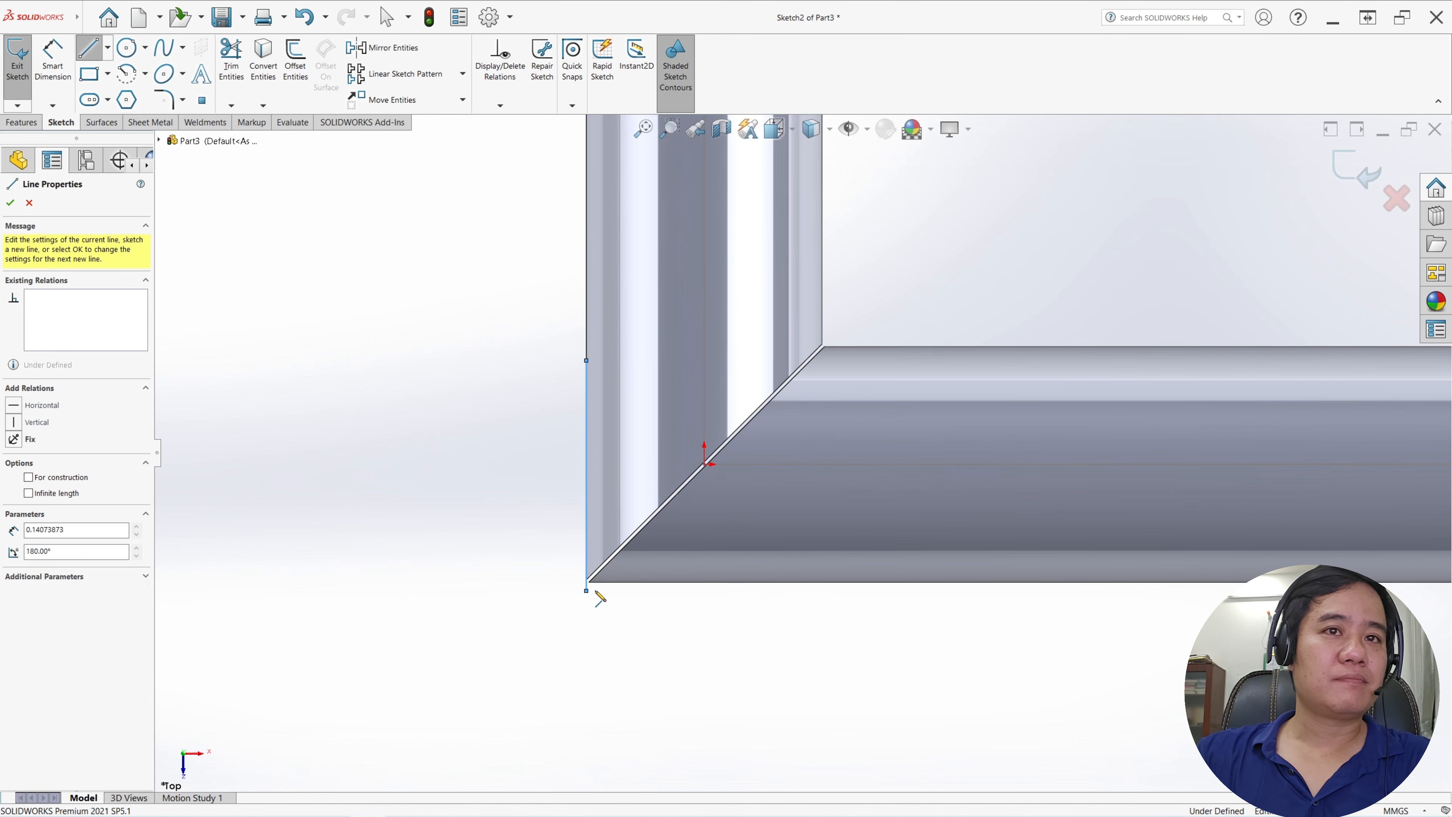
left_click(802, 583)
key("Escape")
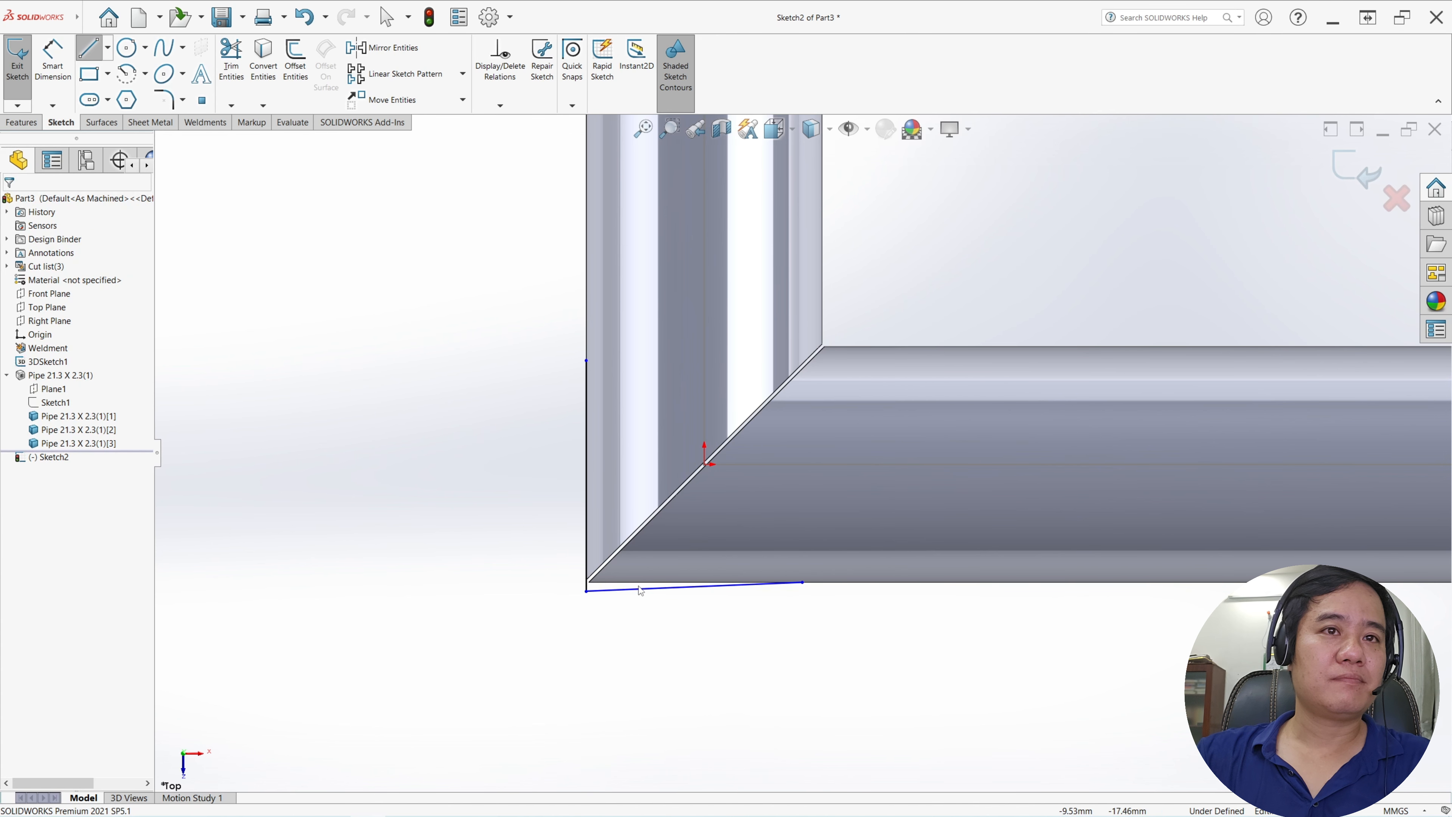
- Make the slanted lower sketch line collinear with the outer silhouette edge of the horizontal pipe segment
left_click(629, 589)
scroll(614, 590, "down", 2)
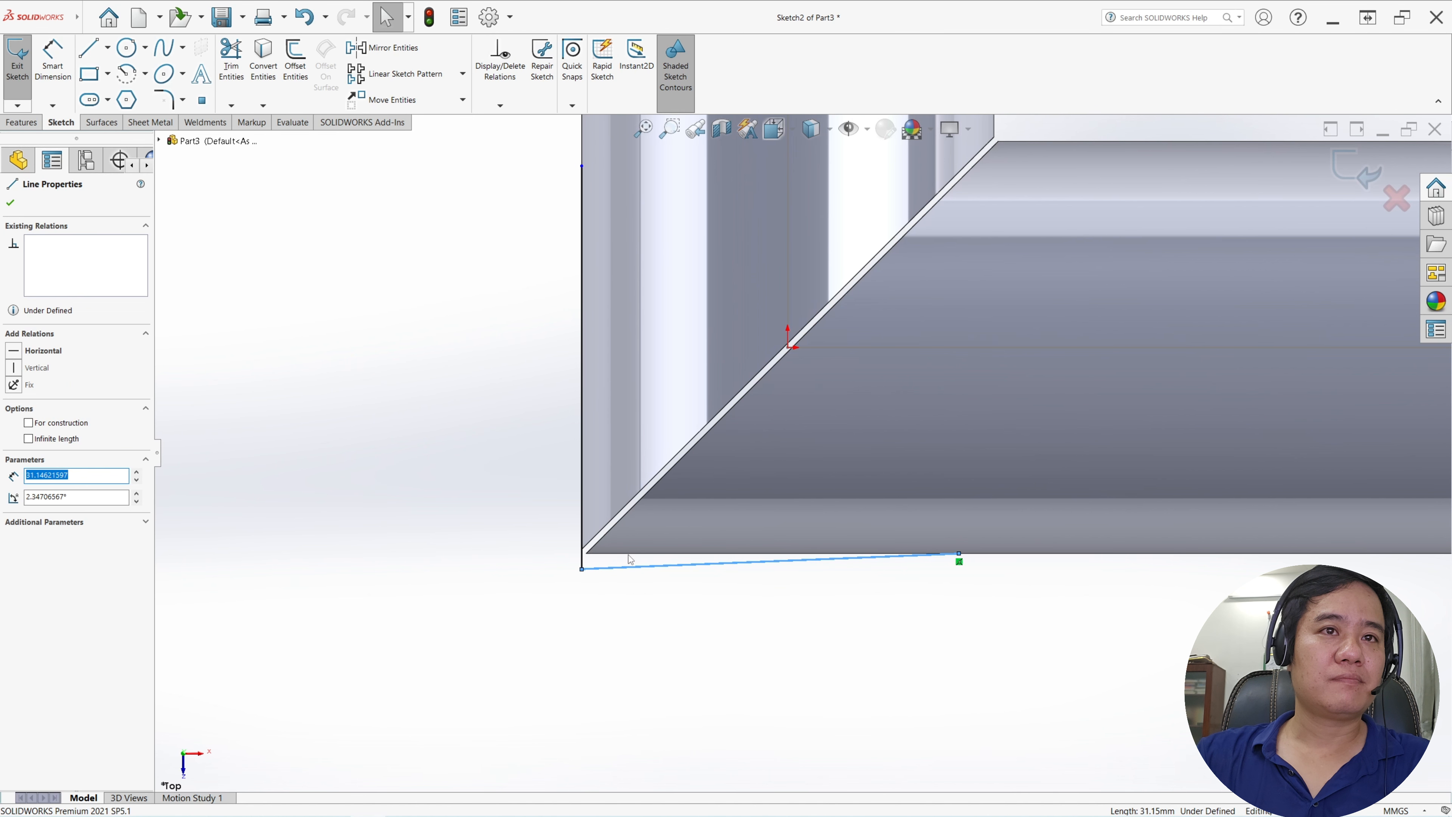
left_click(628, 557, "ctrl")
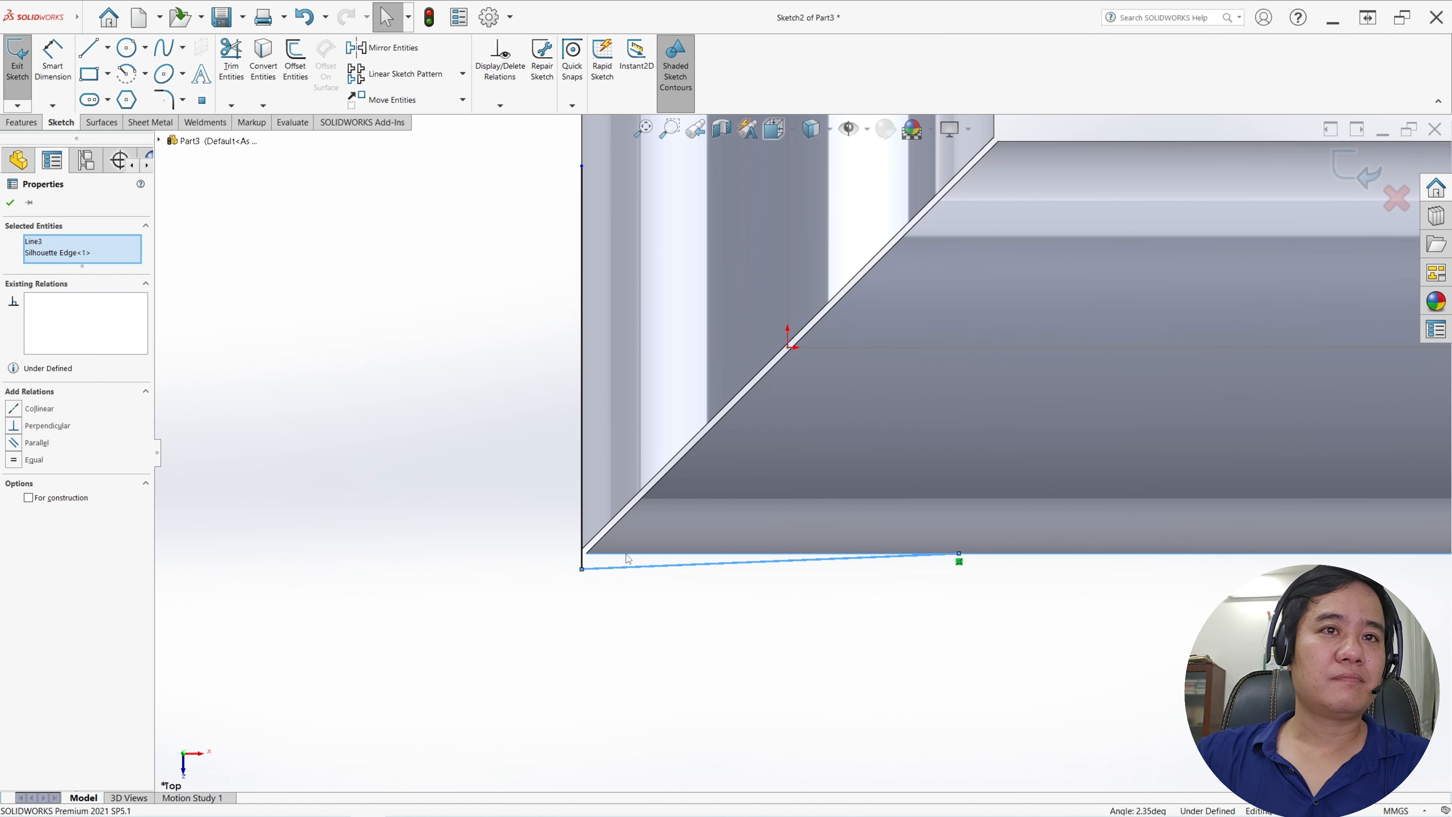
left_click(11, 410)
left_click(308, 383)
scroll(823, 358, "up", 2)
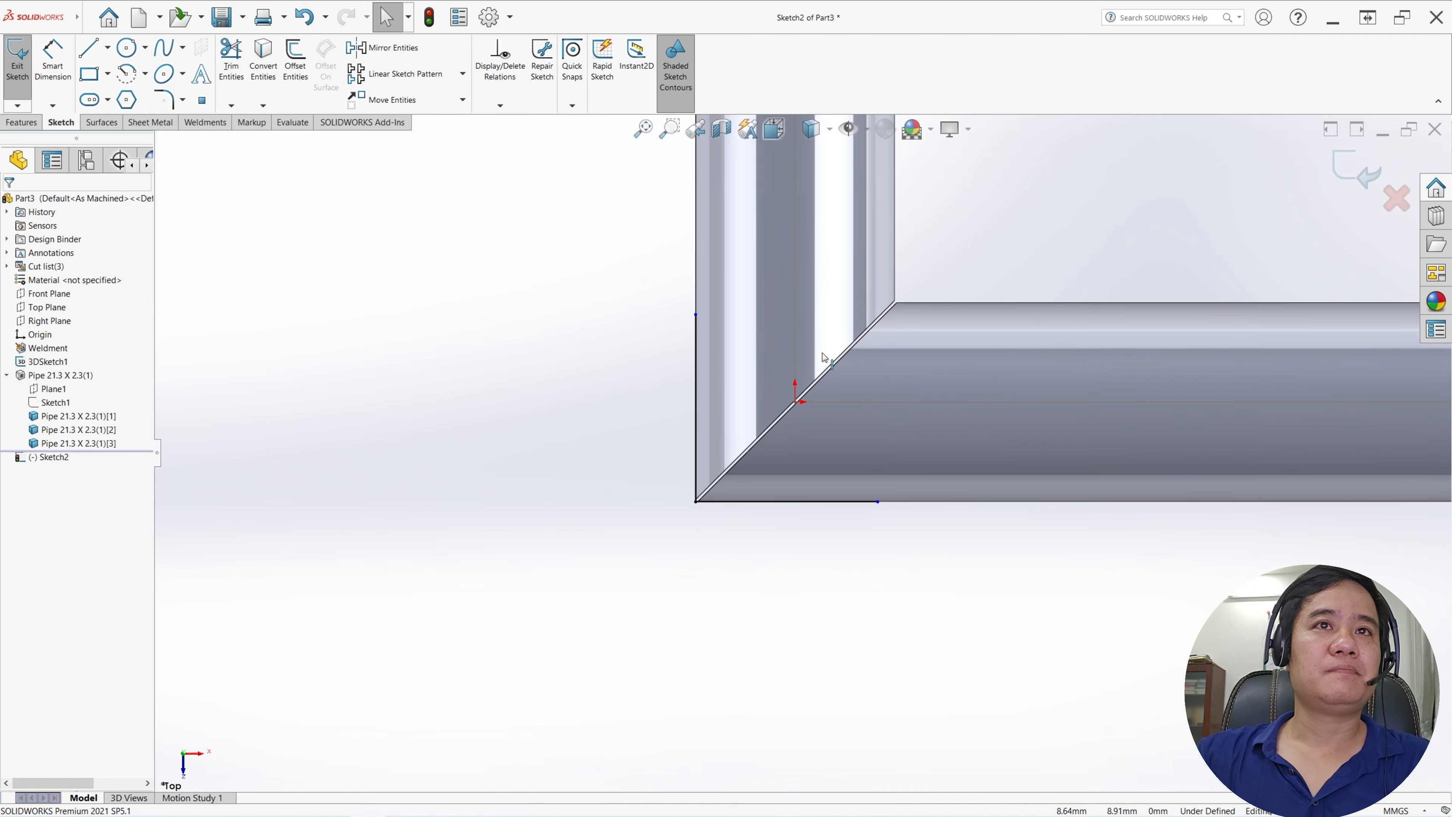
- Apply an Equal relation between the two sketch lines at the mitered corner
left_click(696, 375)
left_click(740, 502, "ctrl")
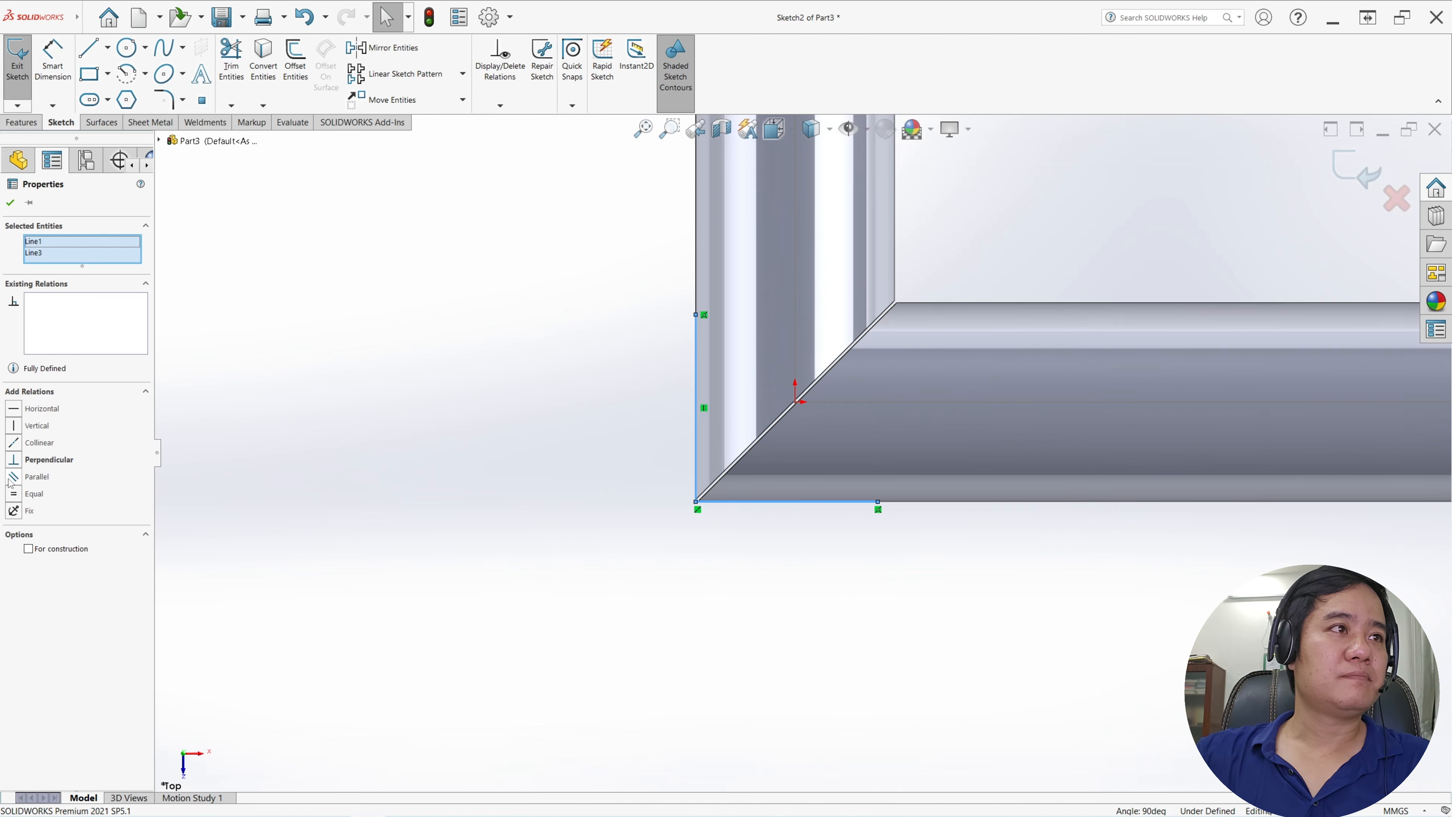
left_click(14, 494)
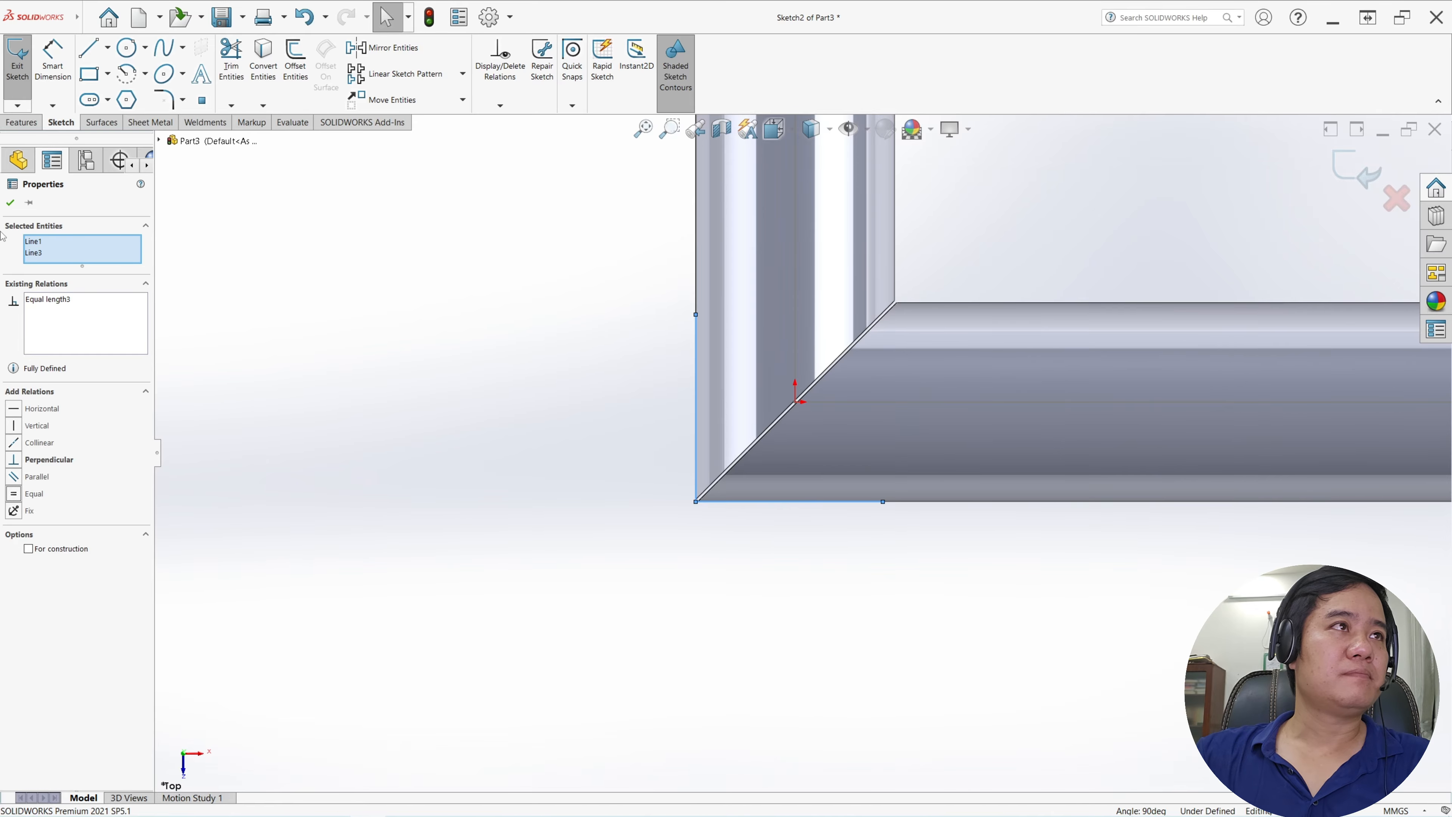
left_click(10, 203)
- Dimension the vertical corner line to 50 mm and exit the sketch
key("d")
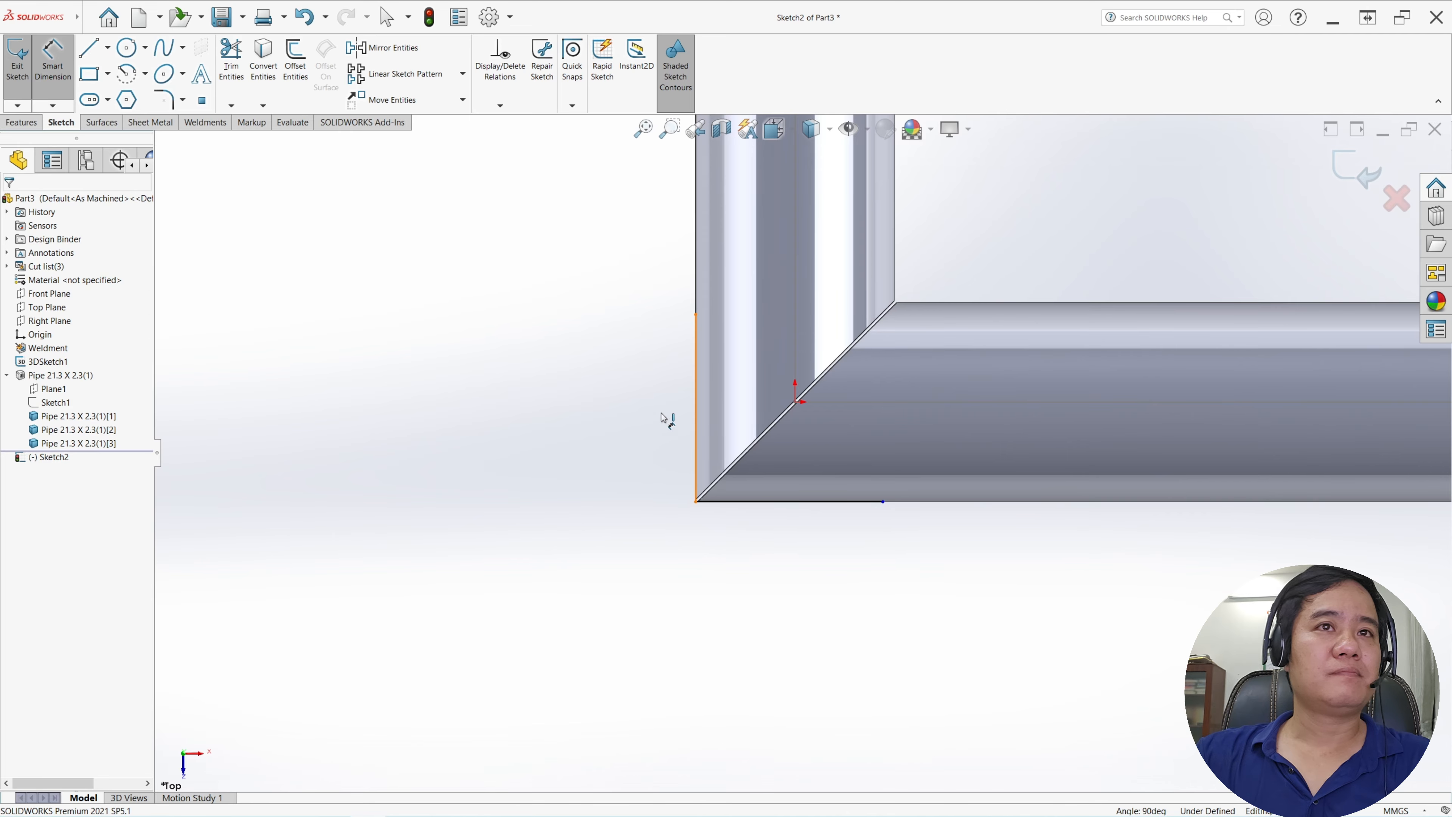
left_click(695, 412)
left_click(659, 401)
type("50")
key("Return")
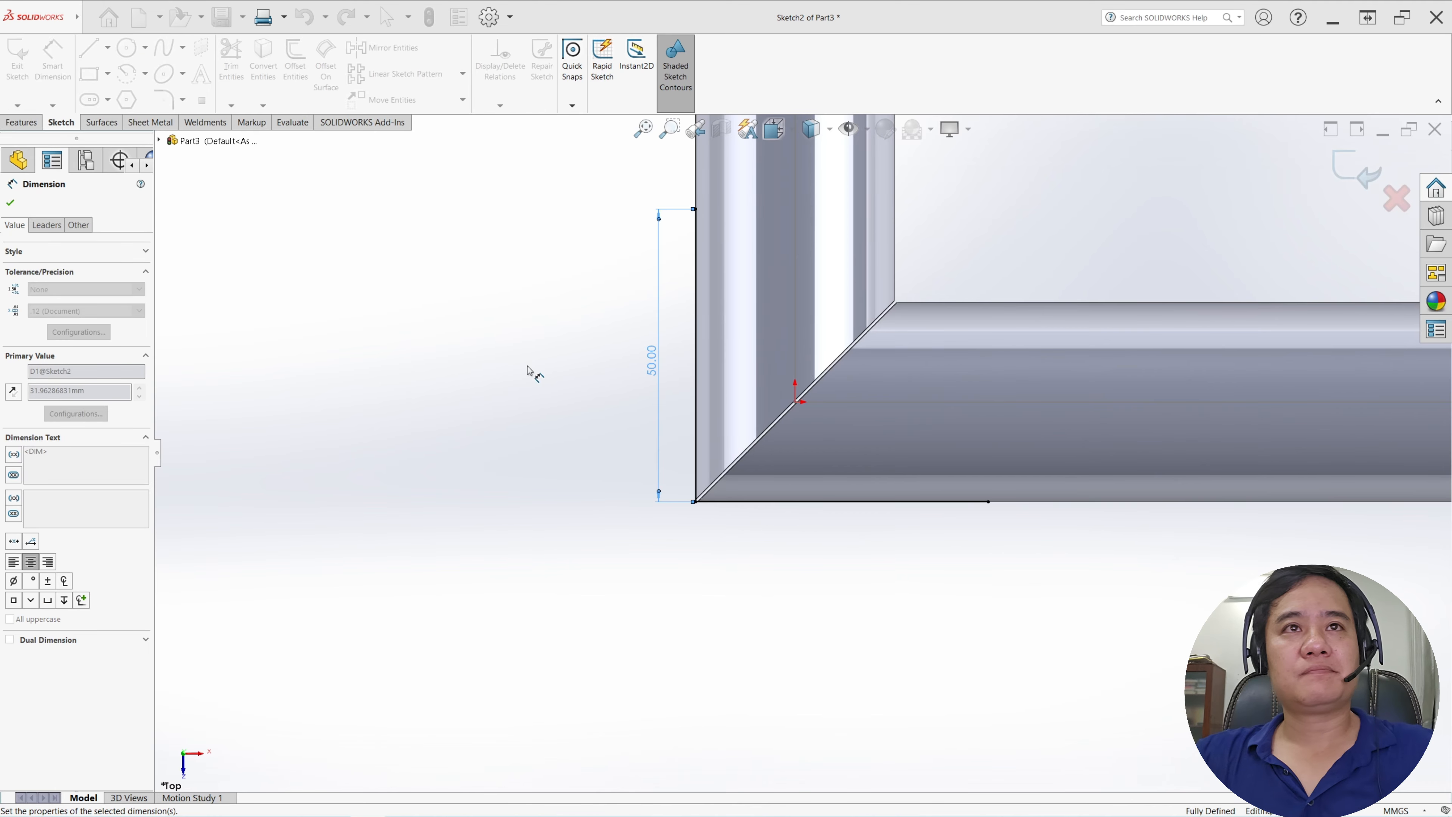
key("z")
key("Escape")
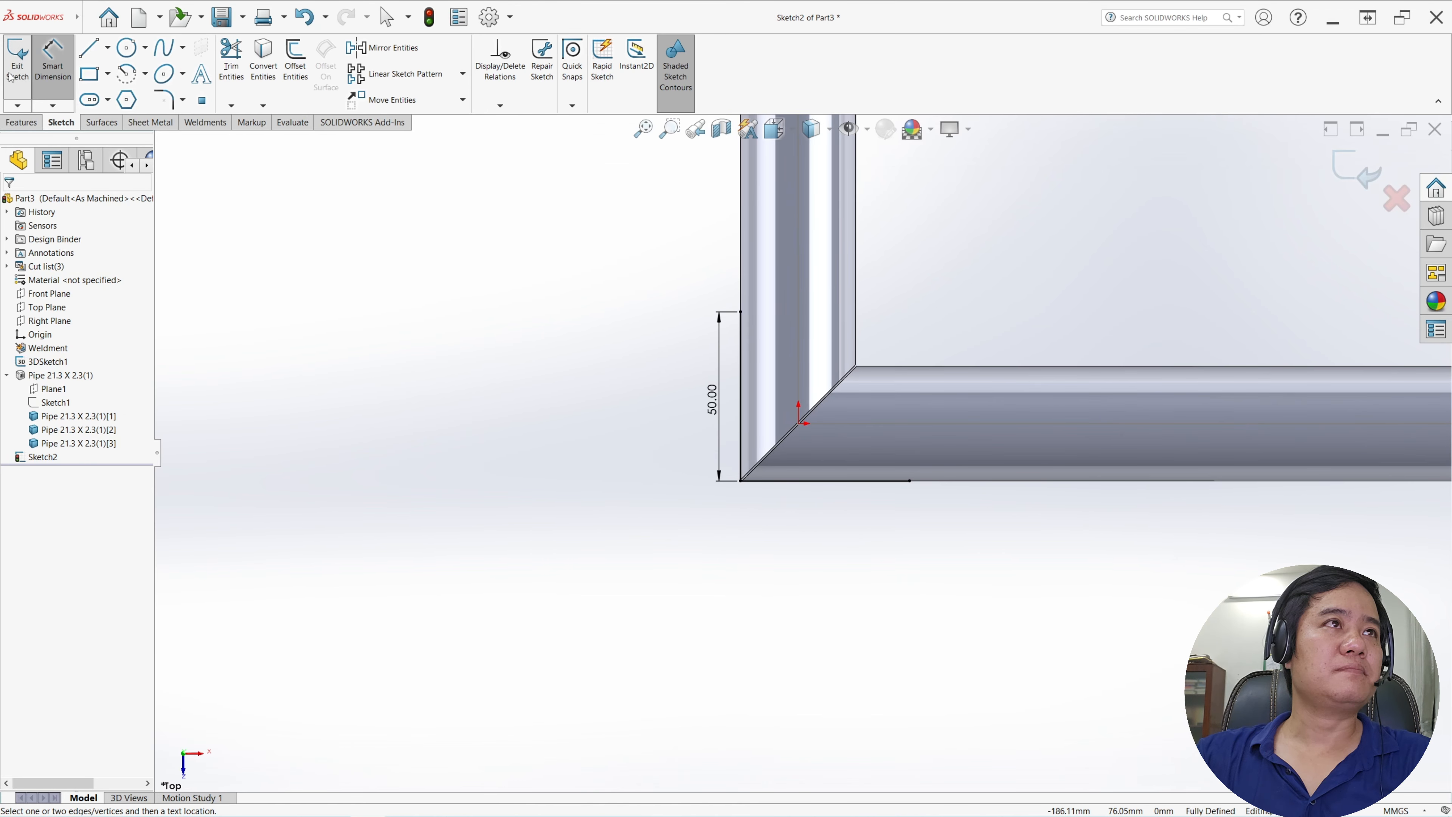
left_click(18, 57)
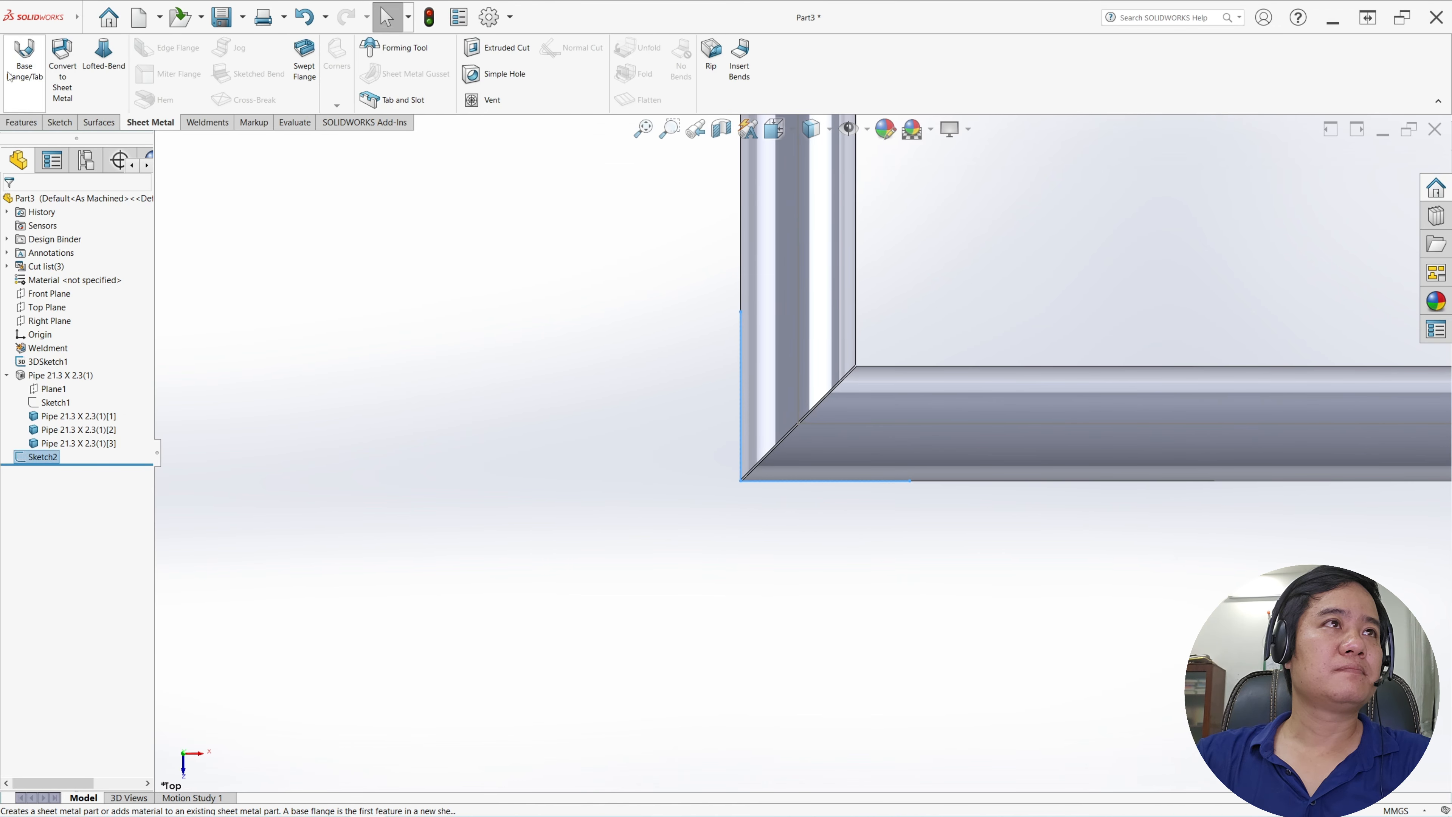
- Create a Base Flange from the corner sketch, Mid Plane with 10 mm depth and 1.5 mm thickness in the reversed direction
left_click(24, 60)
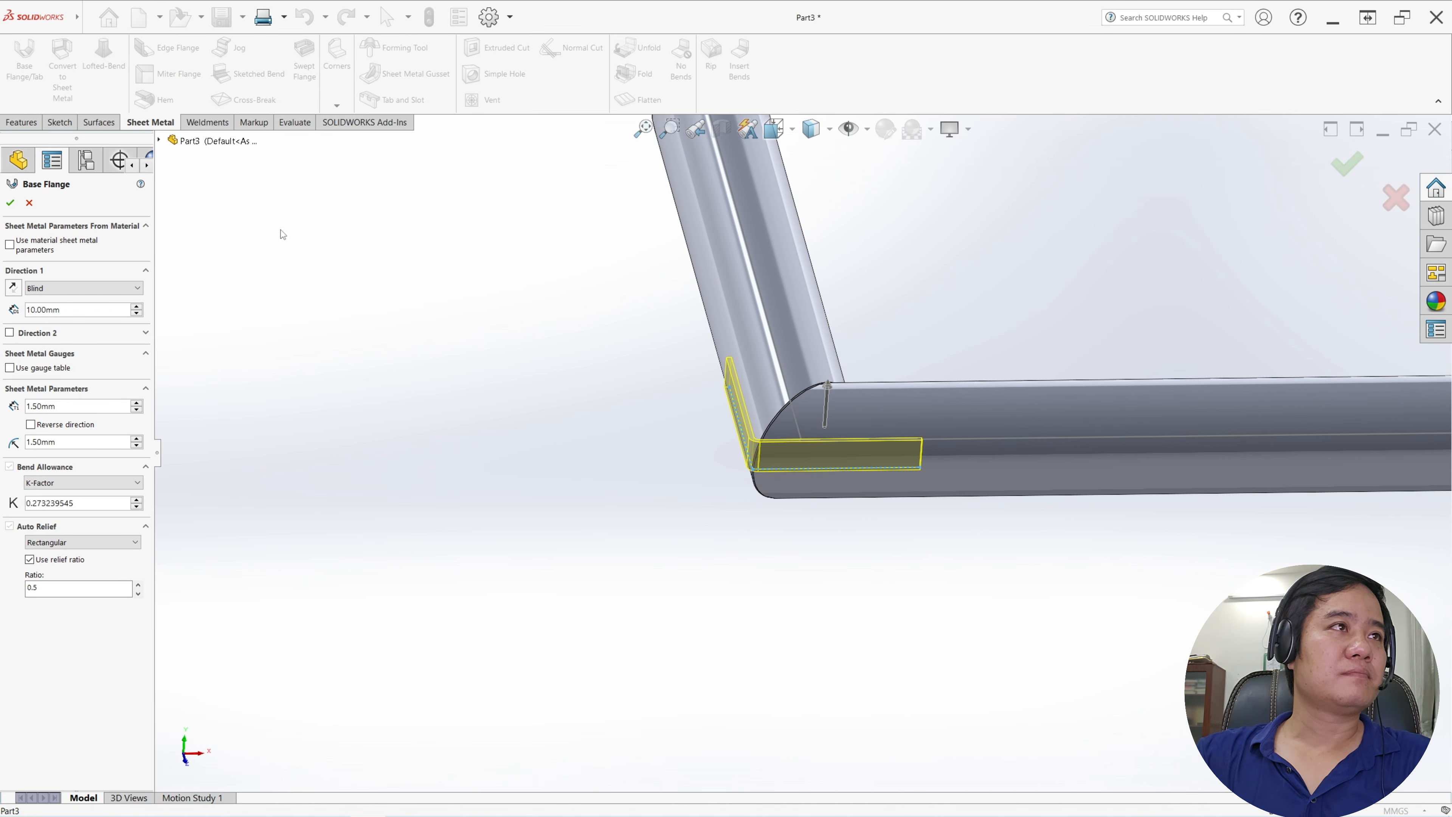
left_click(78, 287)
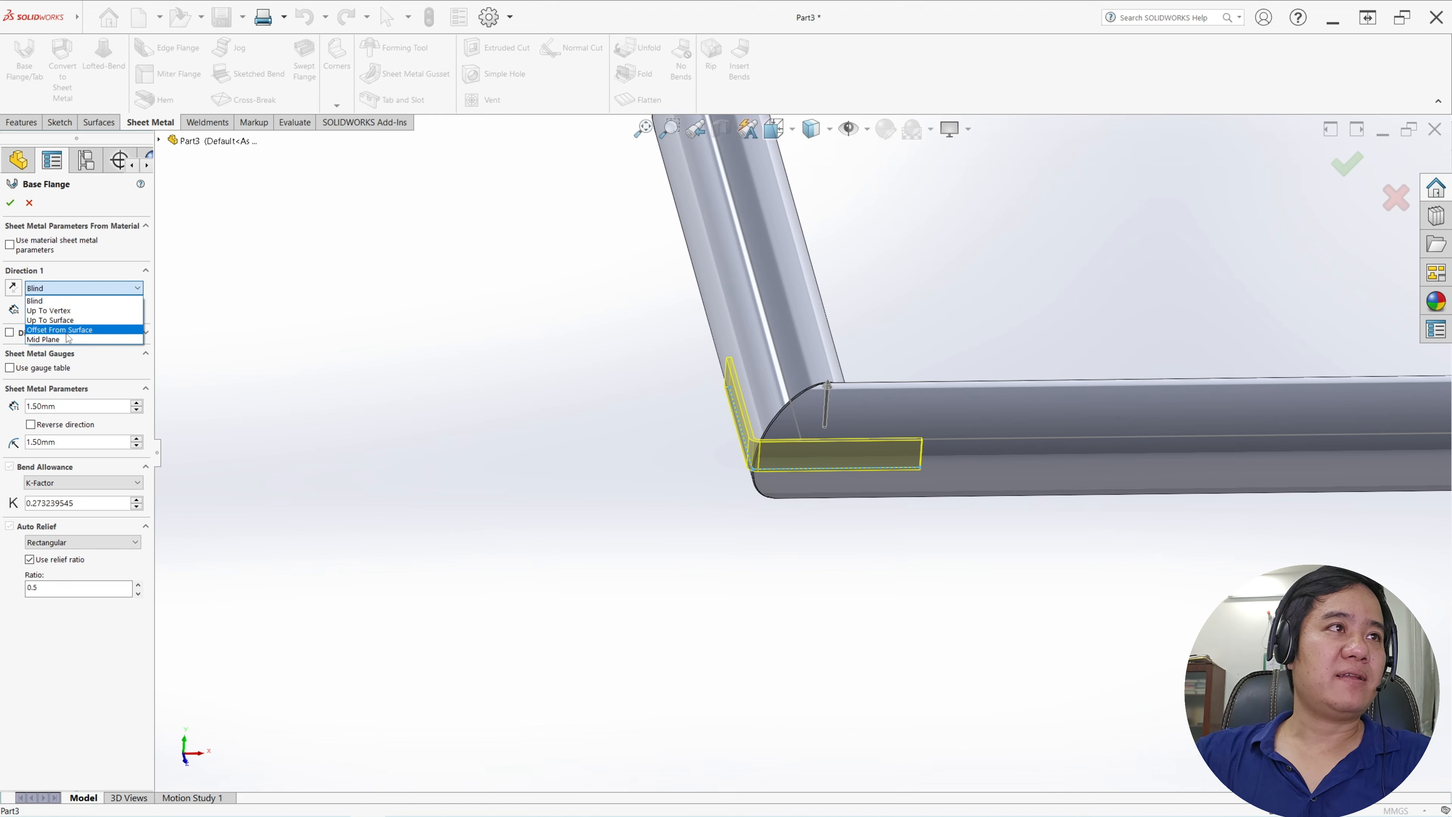
left_click(71, 338)
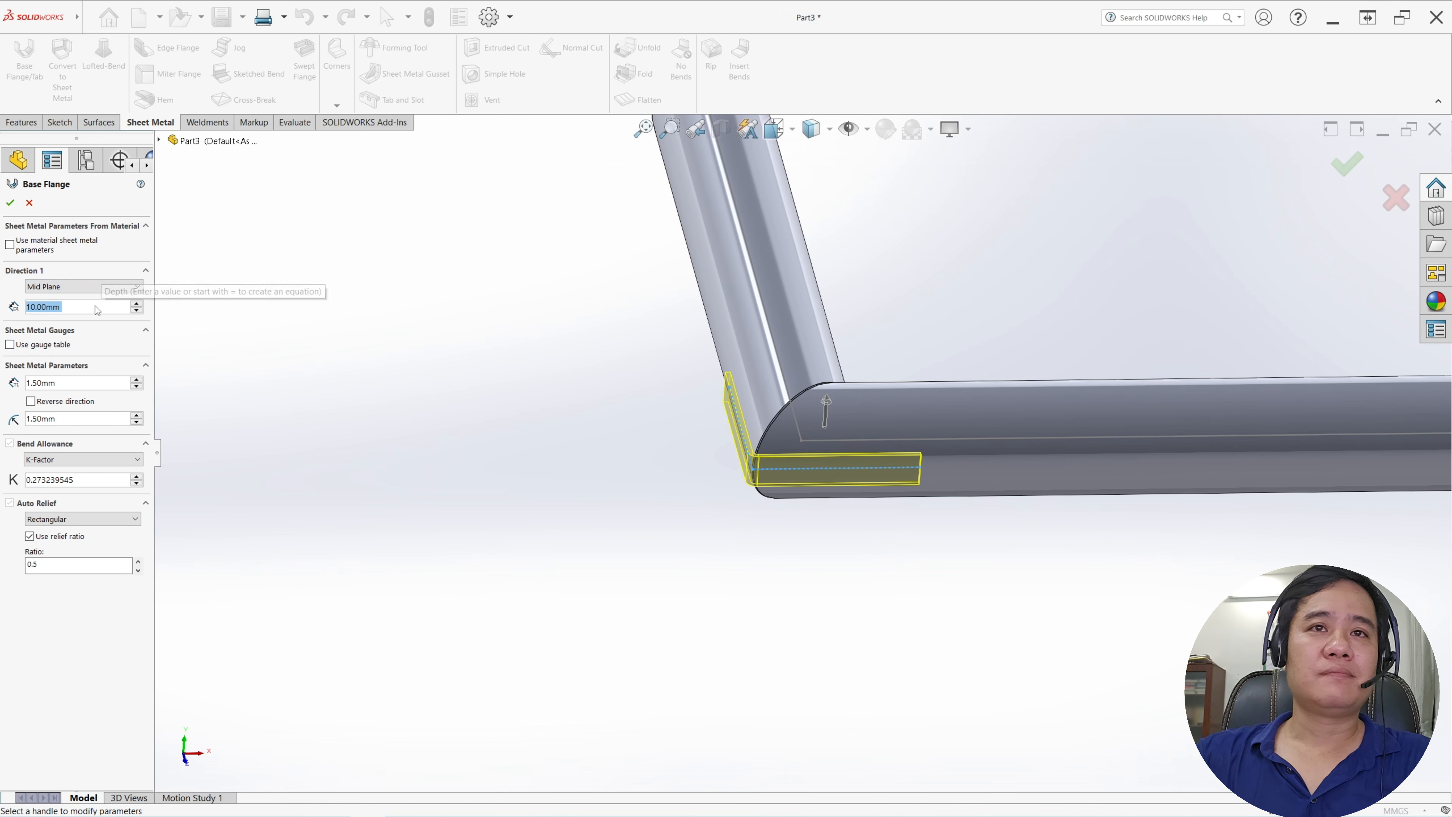
middle_click_drag(517, 322, 519, 419)
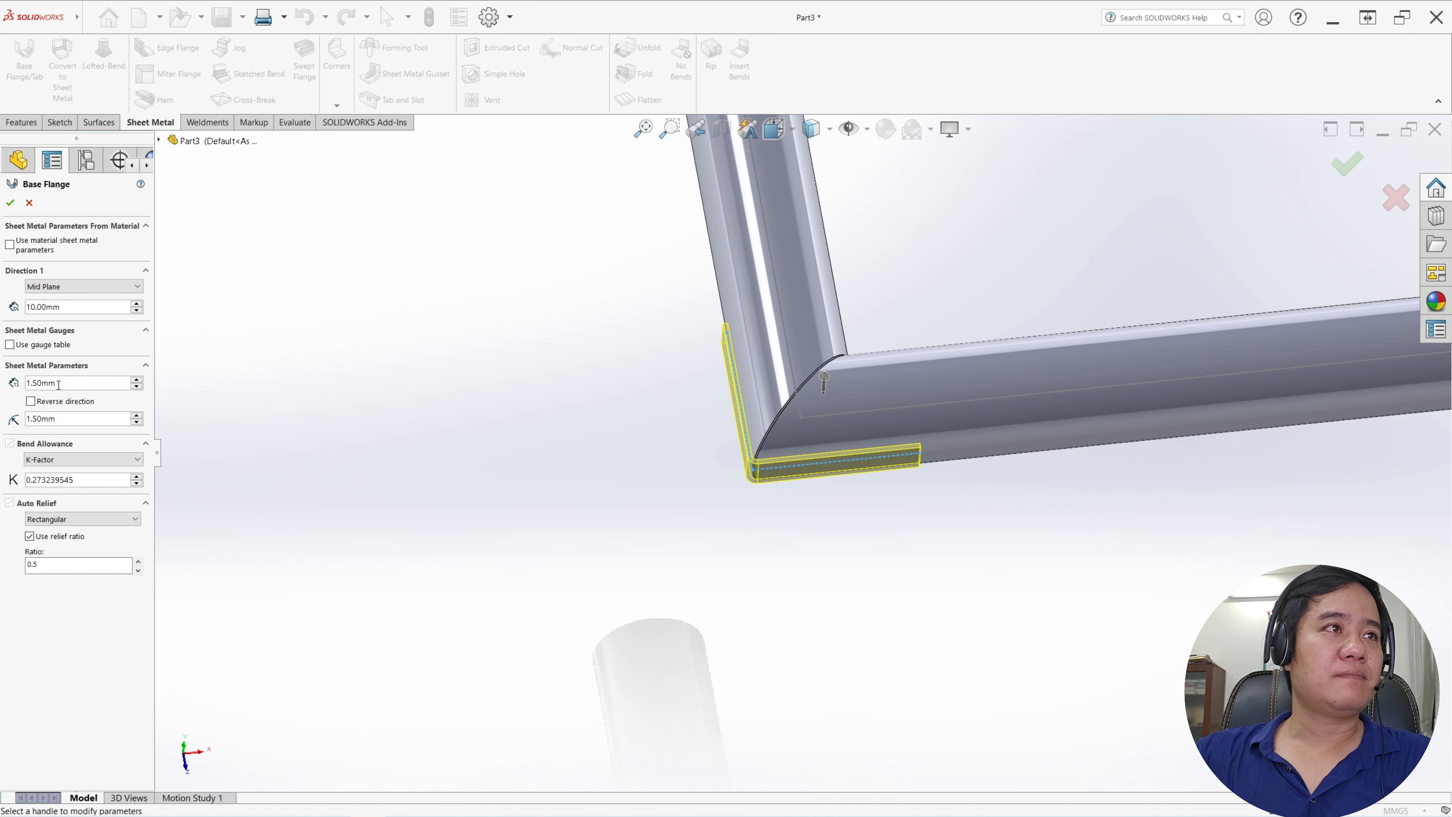
left_click(30, 400)
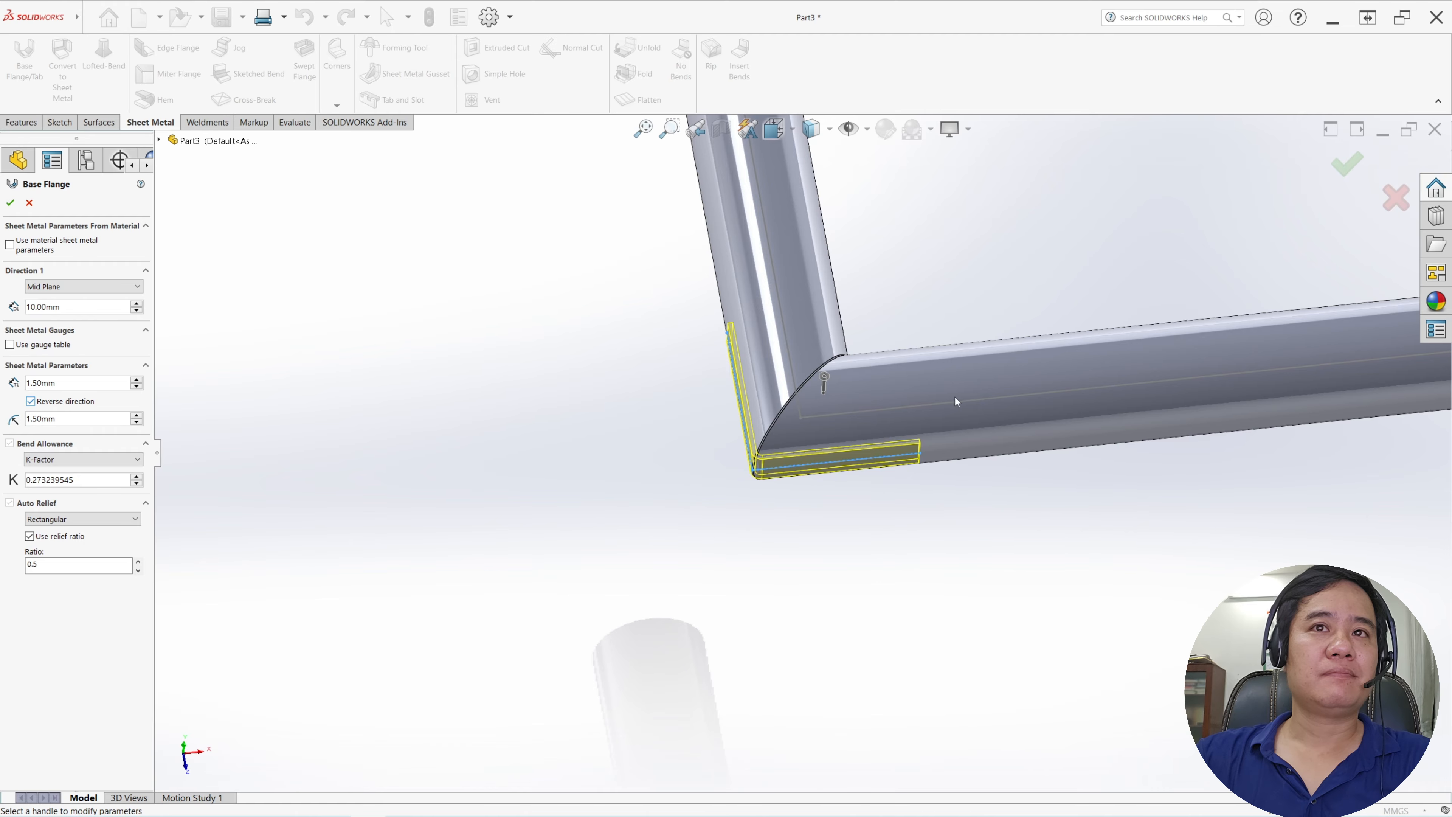
scroll(955, 400, "up", 2)
left_click(10, 203)
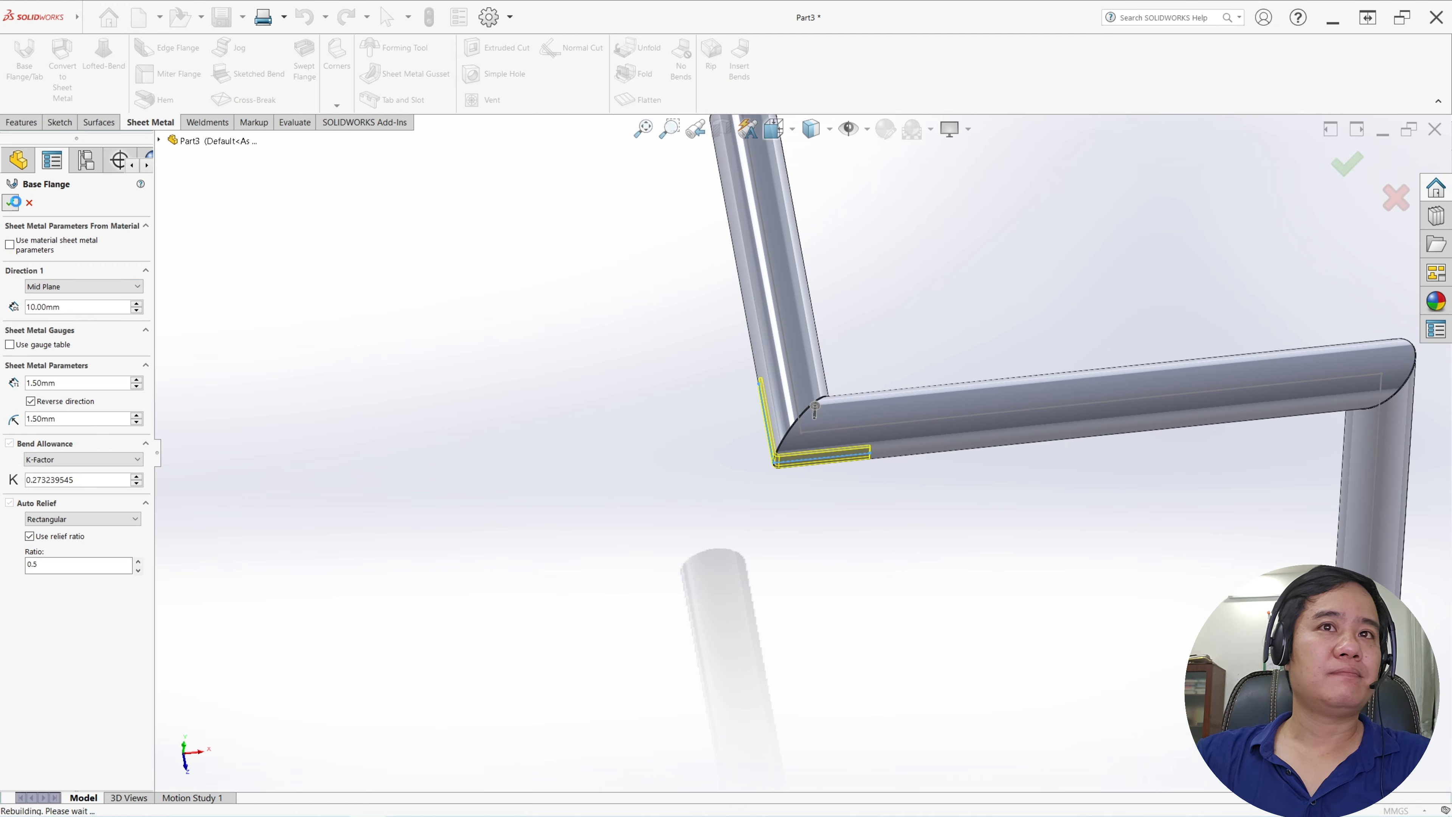
- On the Front Plane, sketch connected horizontal and near-vertical lines, about 31 mm and 32 mm long, around the outer corner of the second miter
key("z")
scroll(1143, 400, "down", 6)
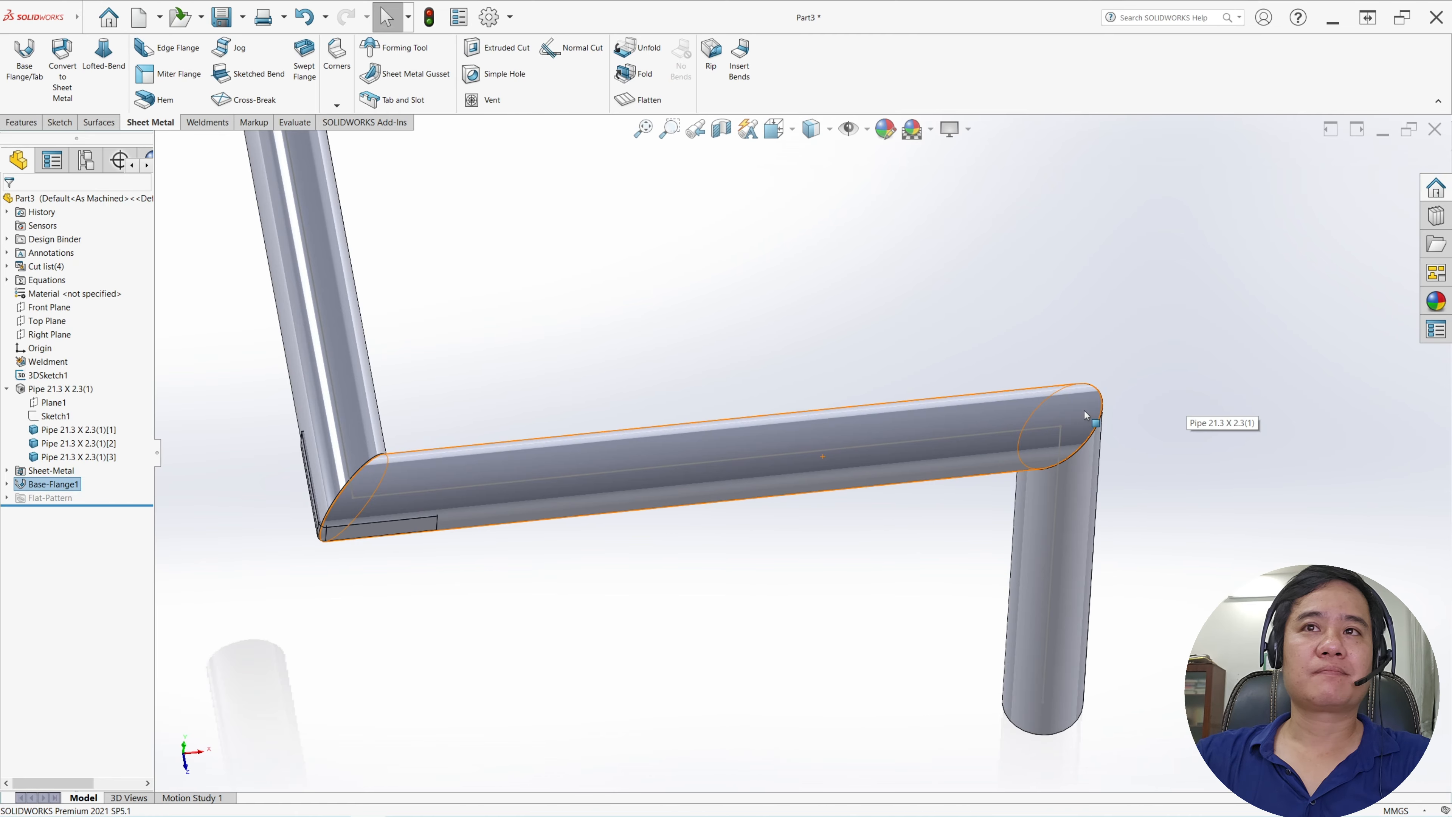
middle_click_drag(1060, 397, 1053, 352)
scroll(1091, 421, "up", 4)
middle_click_drag(1091, 421, 953, 418)
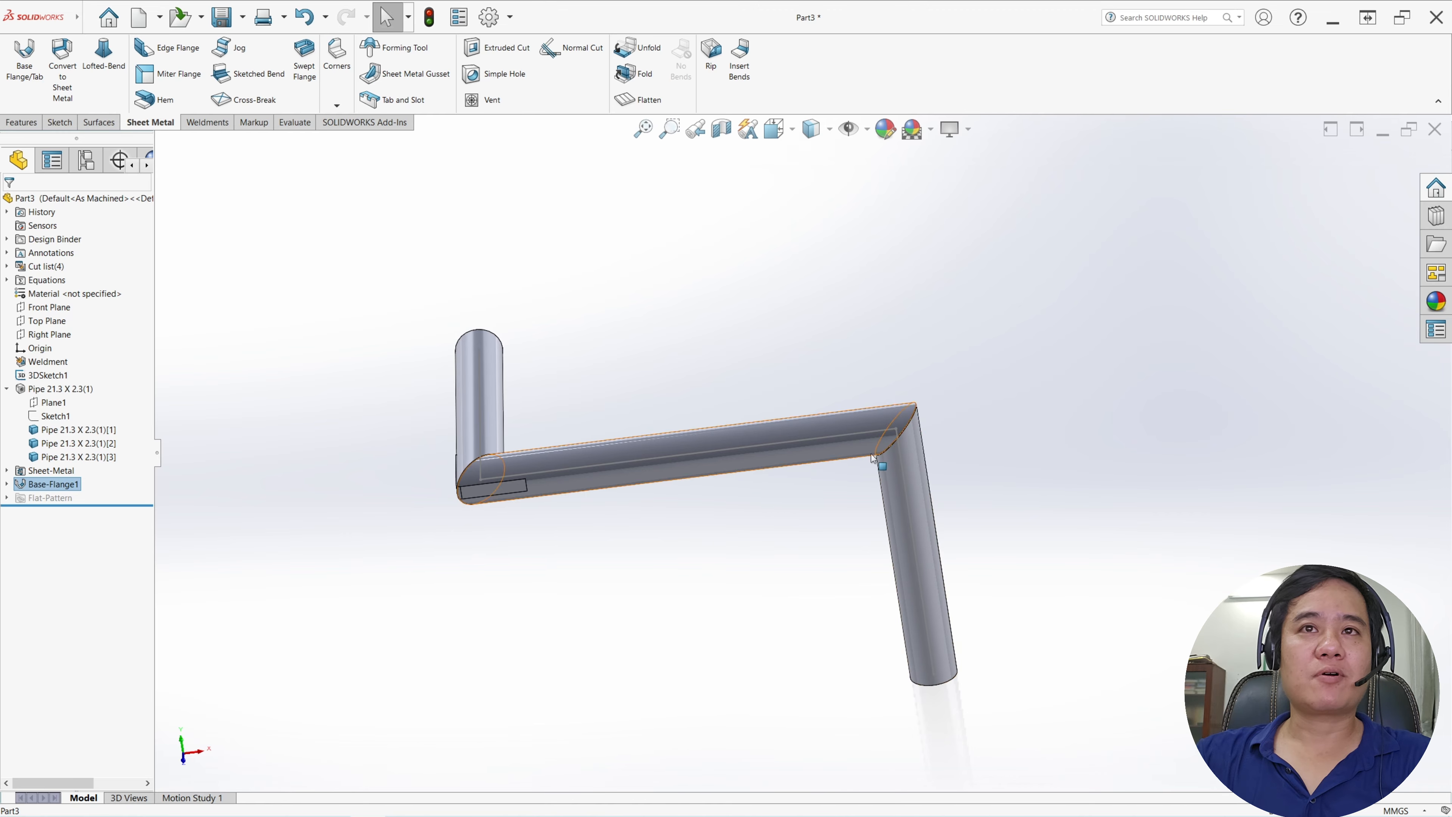
left_click(46, 321)
left_click(33, 307)
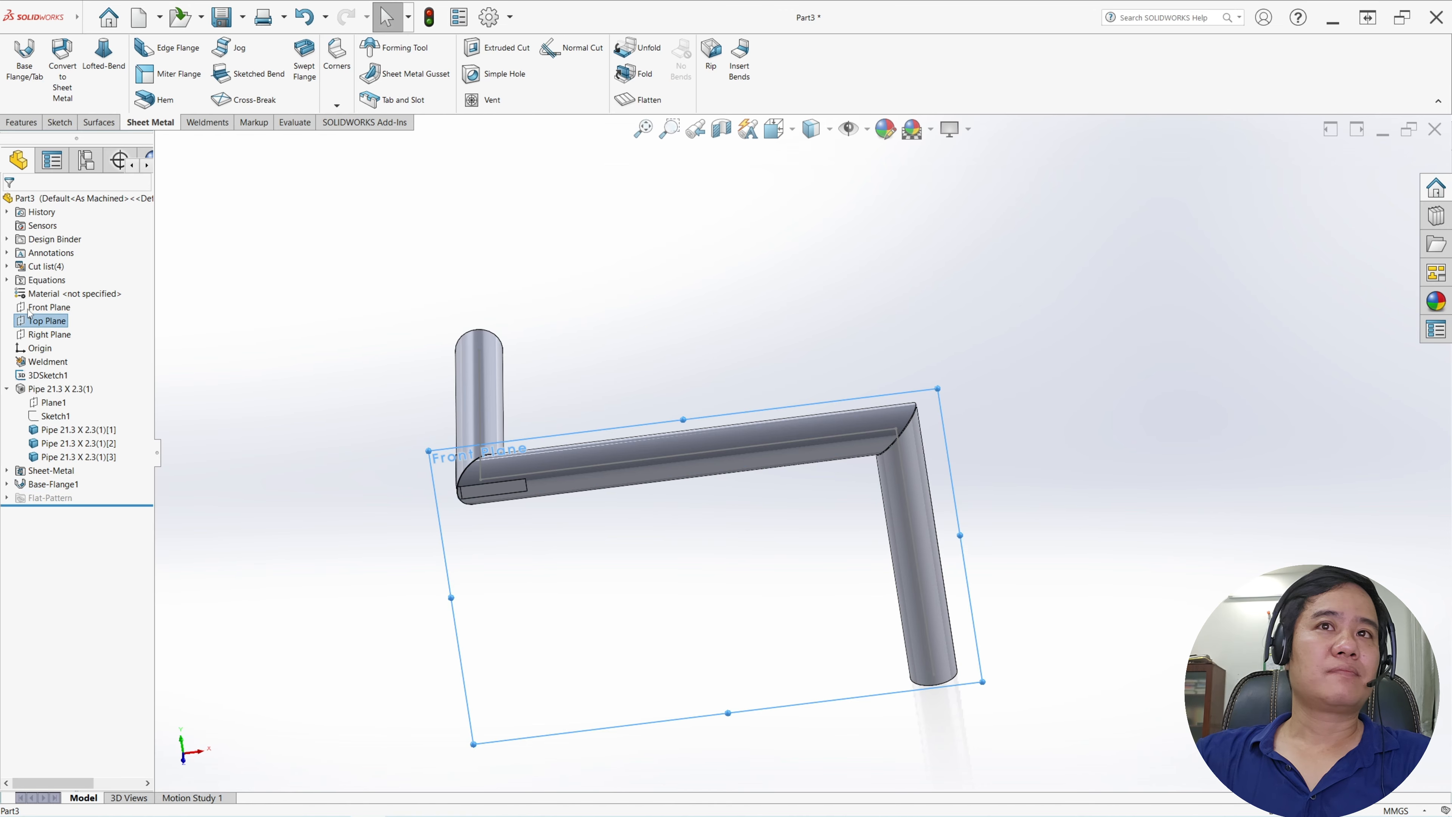
left_click(39, 293)
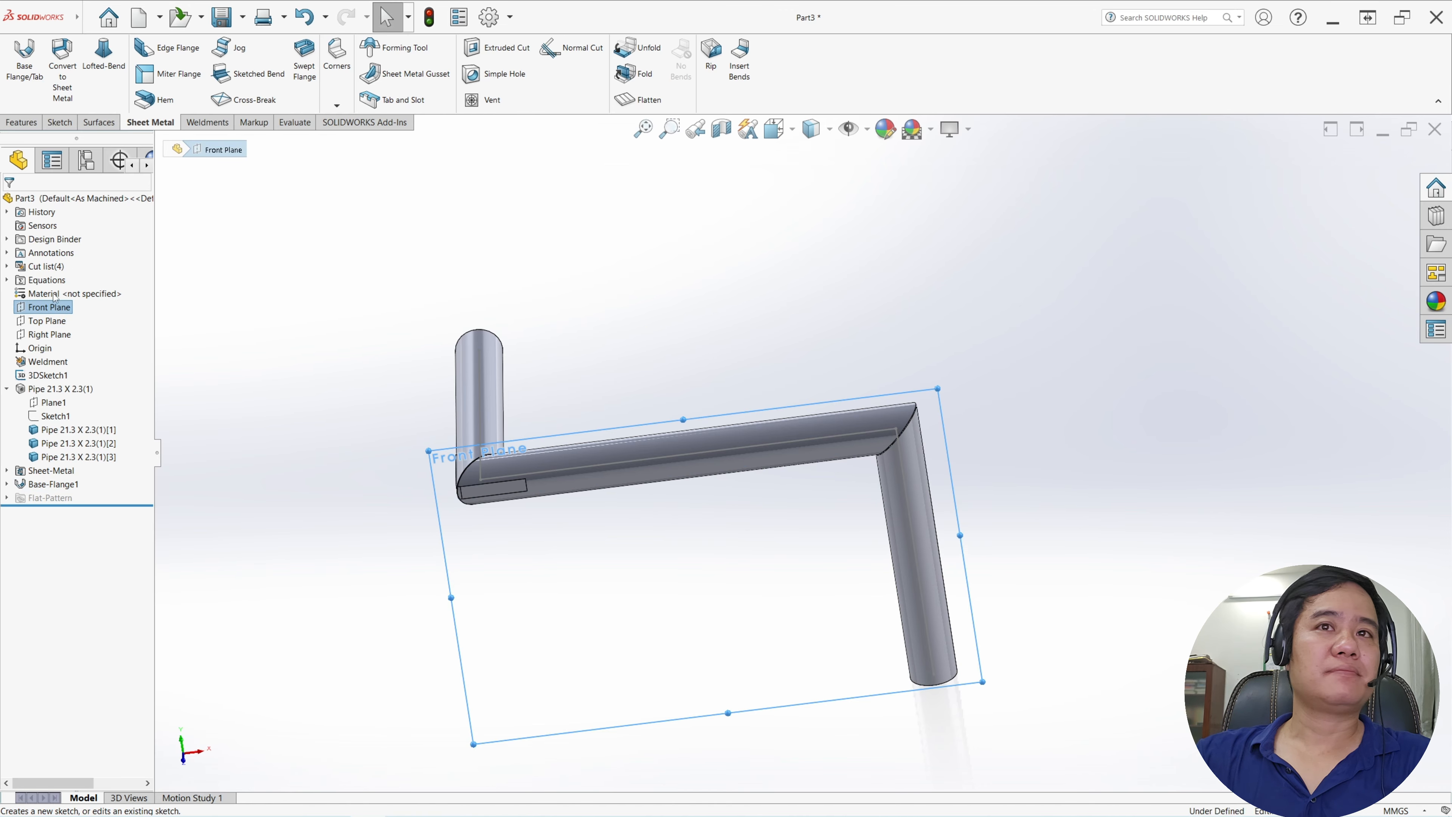
scroll(1144, 258, "down", 4)
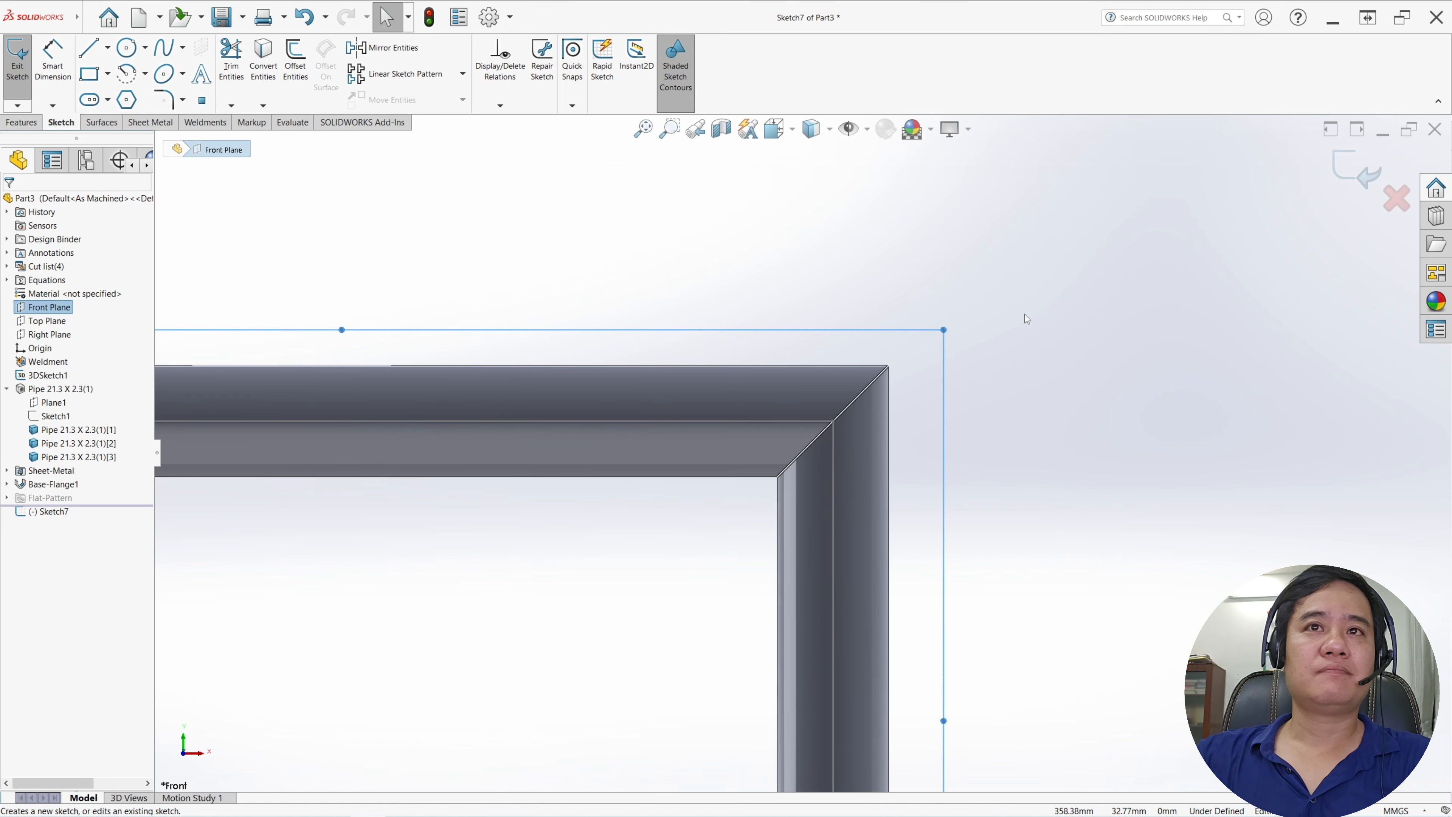
key("l")
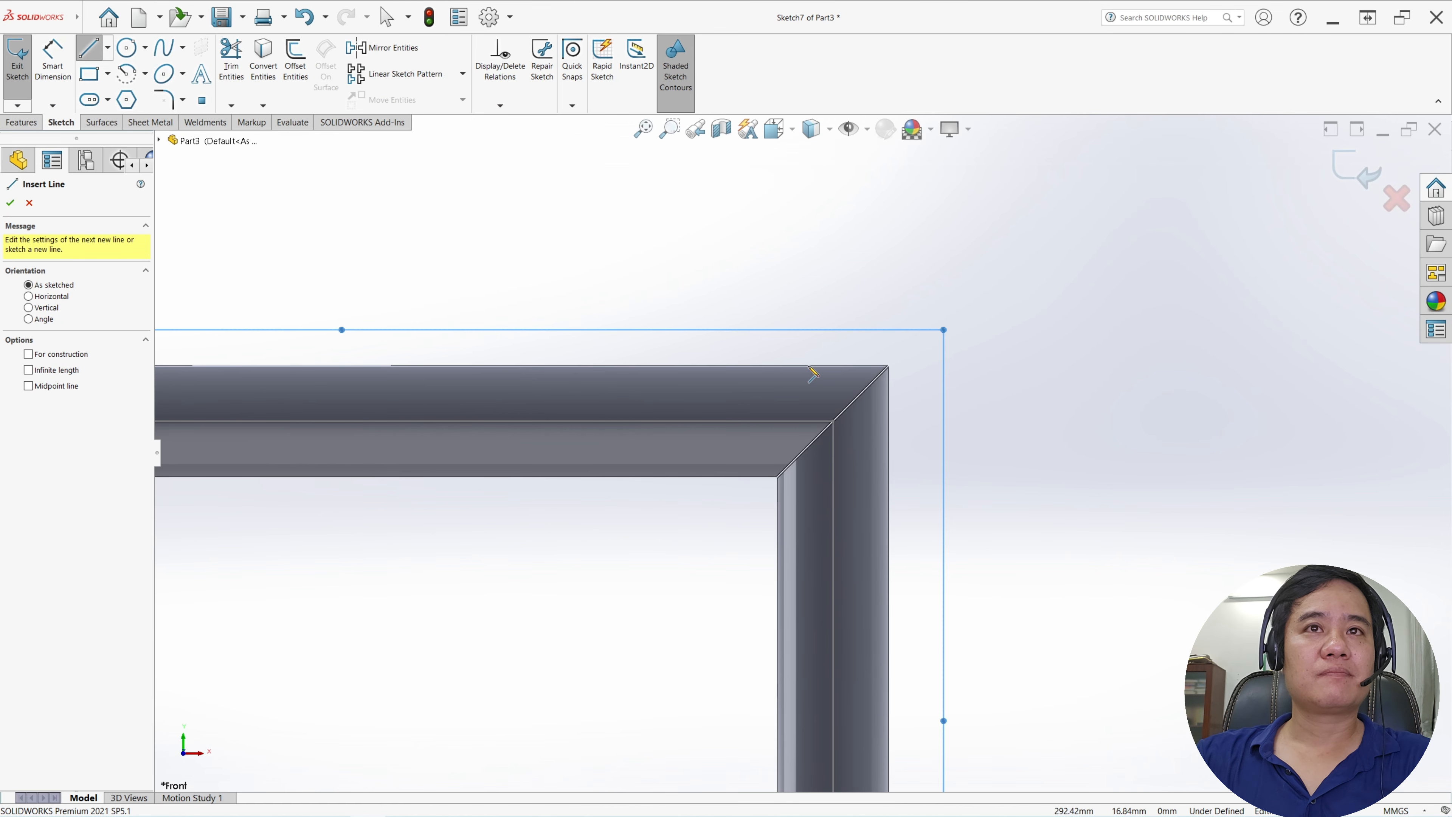
left_click(791, 366)
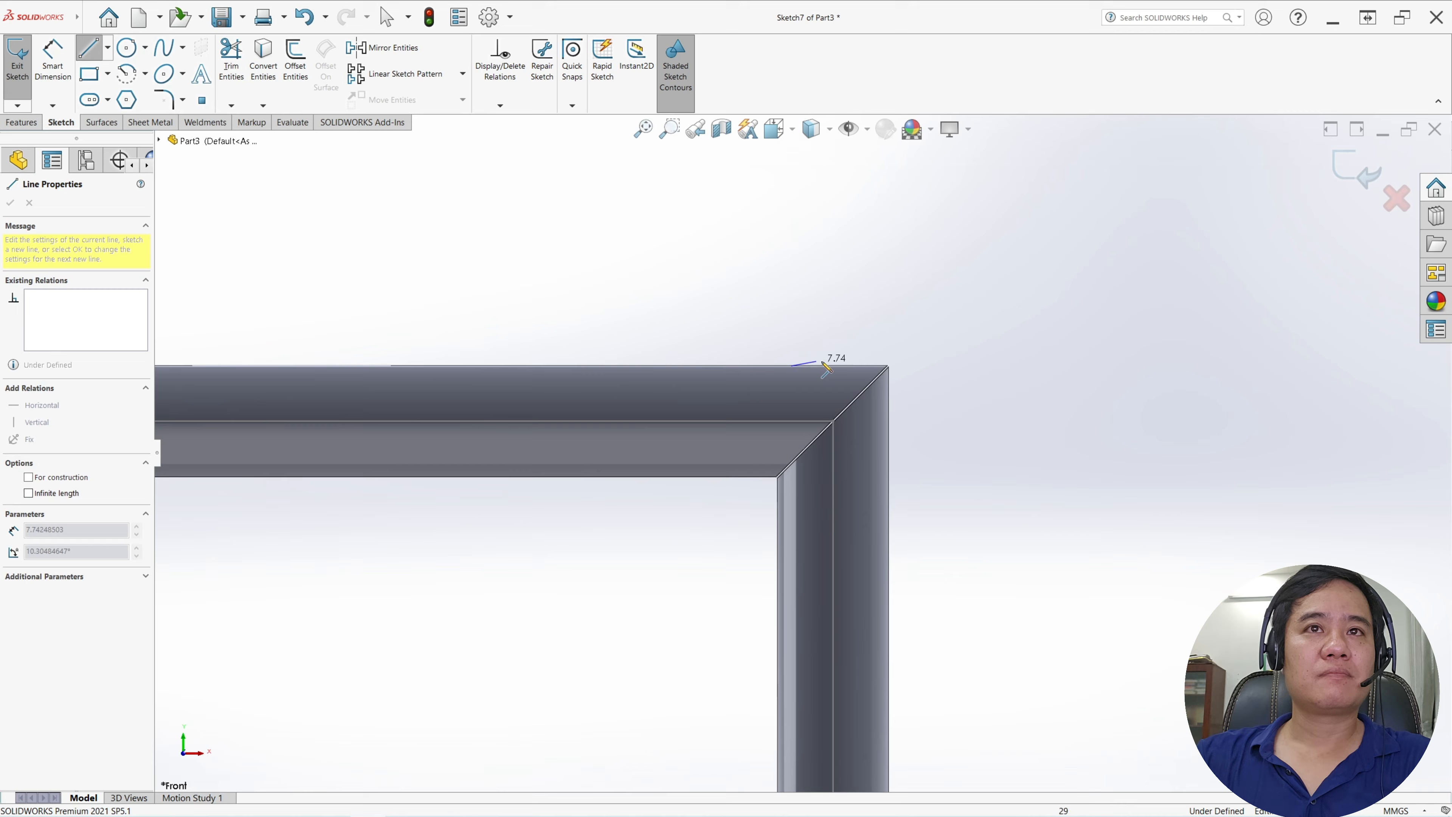
left_click(894, 366)
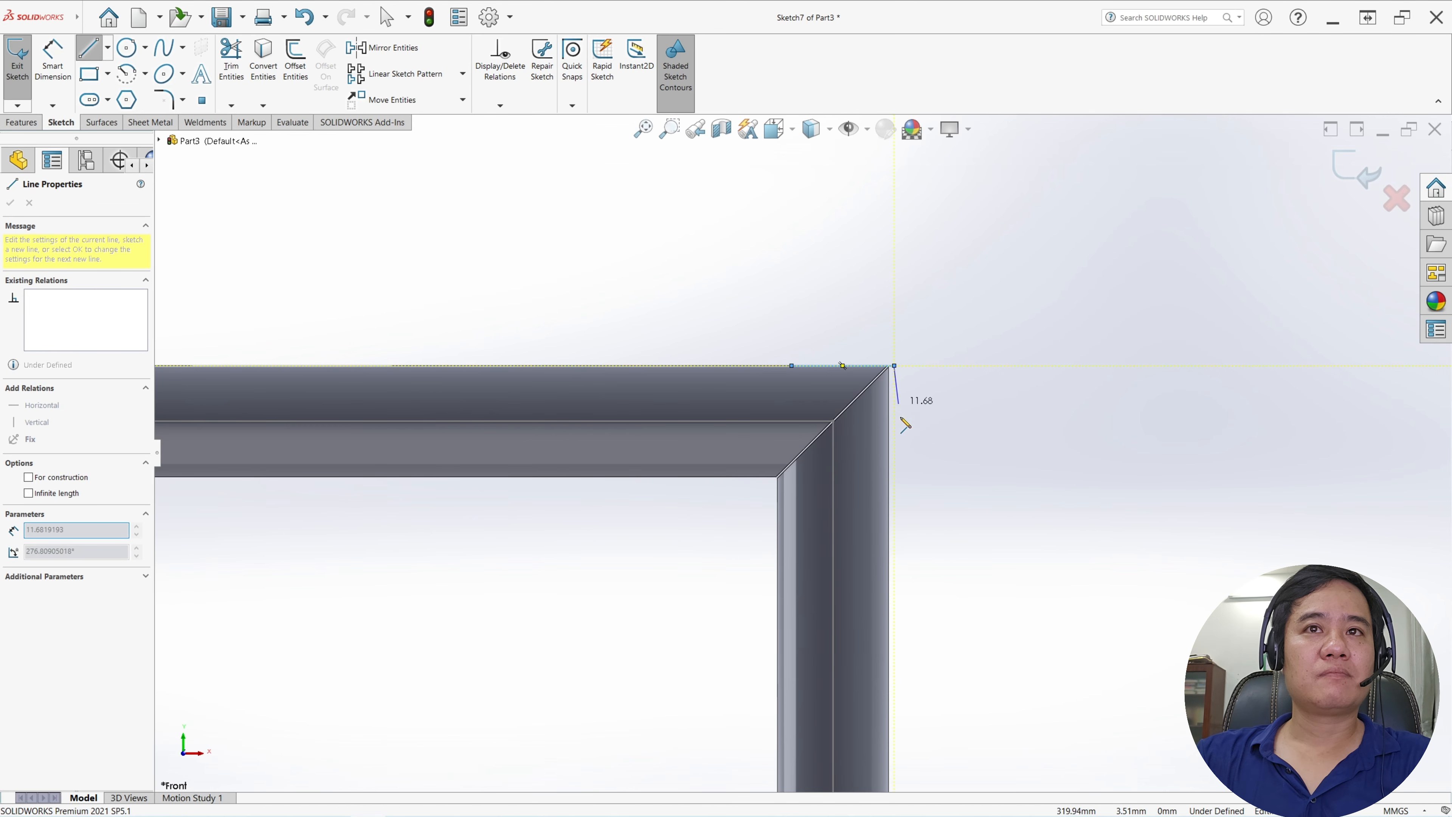
left_click(889, 468)
key("Escape")
- Make the horizontal sketch line collinear with the outer silhouette edge of the horizontal pipe segment
scroll(816, 361, "down", 3)
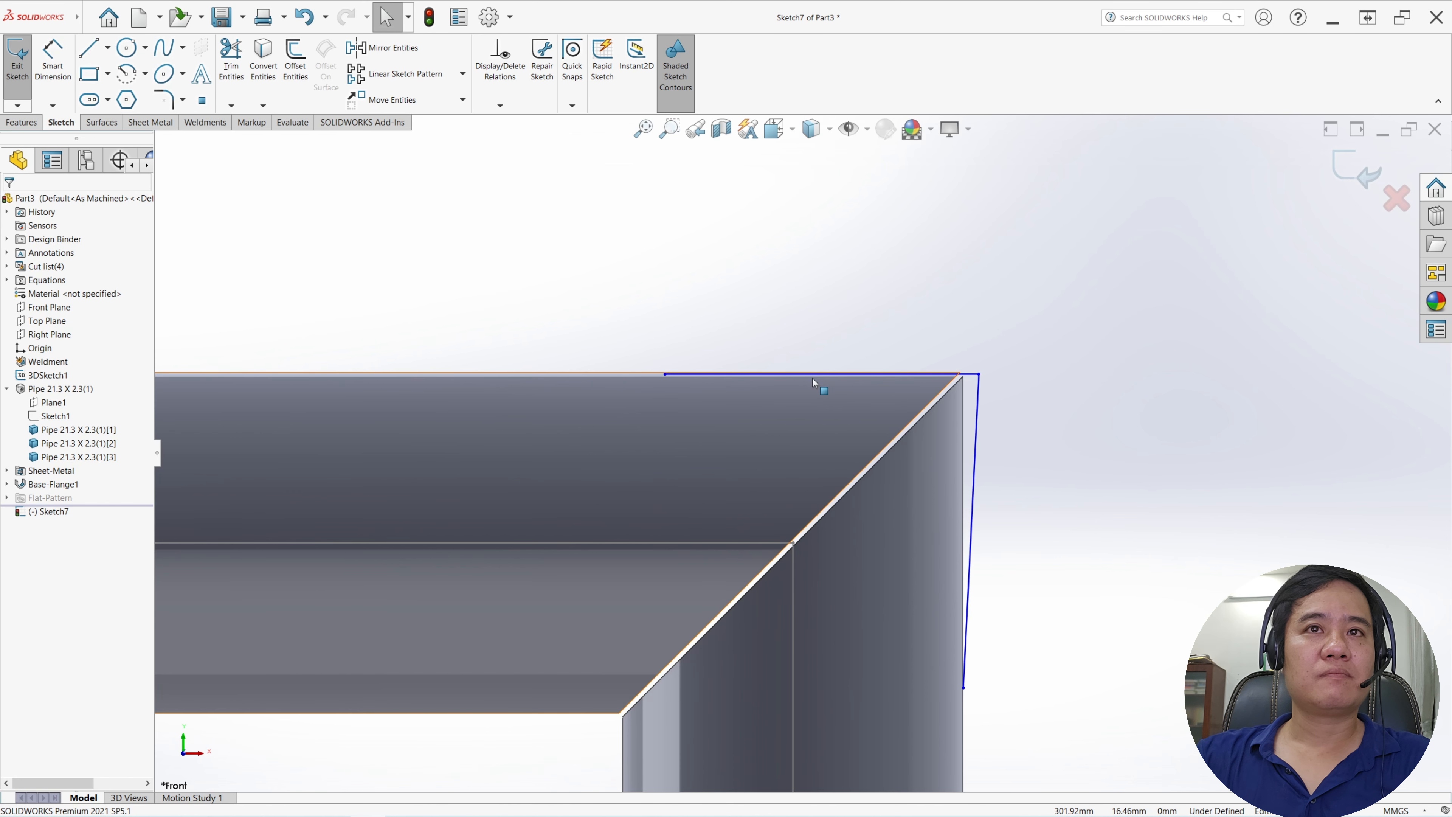
left_click(819, 376)
scroll(820, 376, "down", 3)
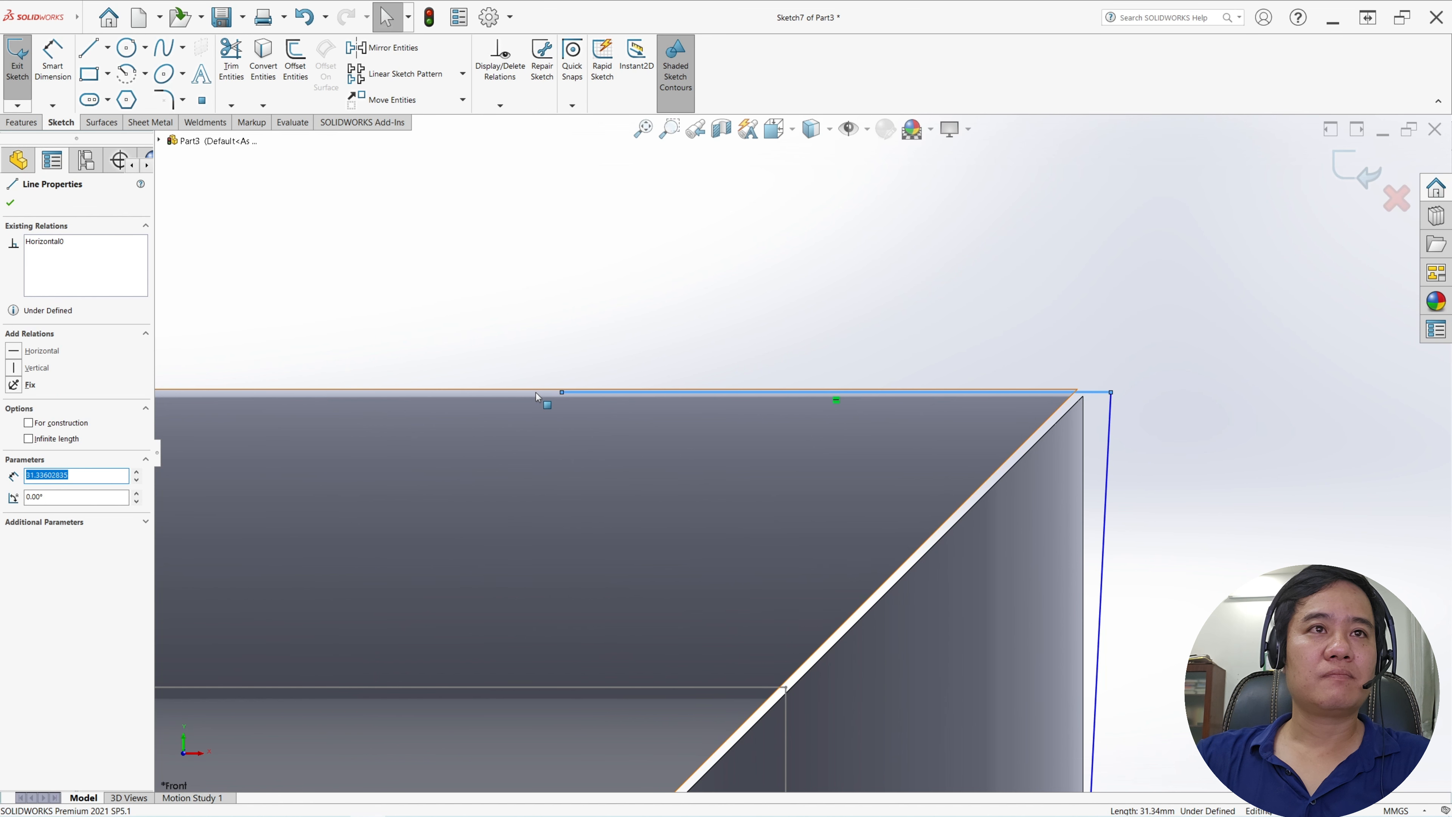
left_click(531, 390, "ctrl")
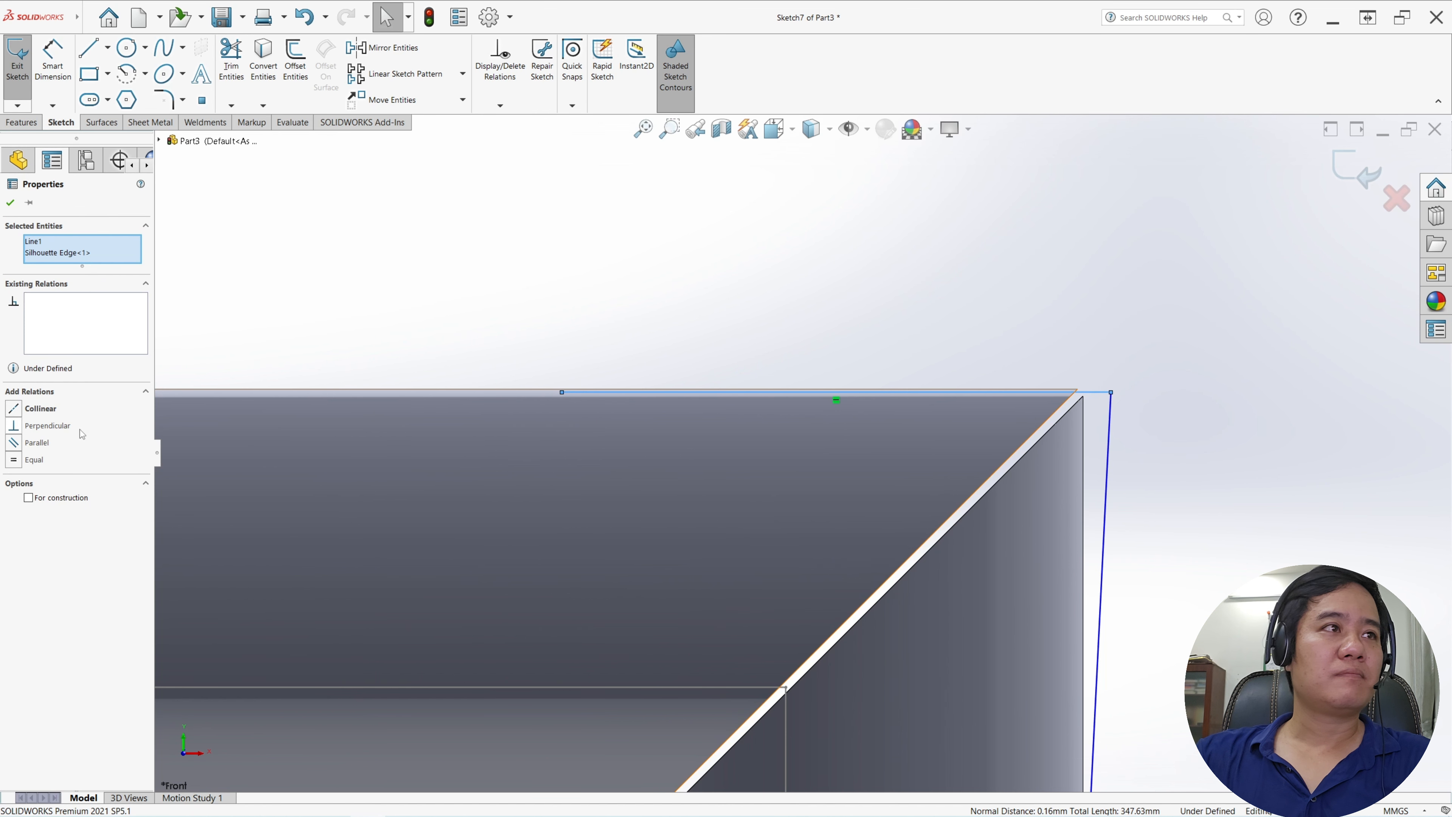
left_click(14, 408)
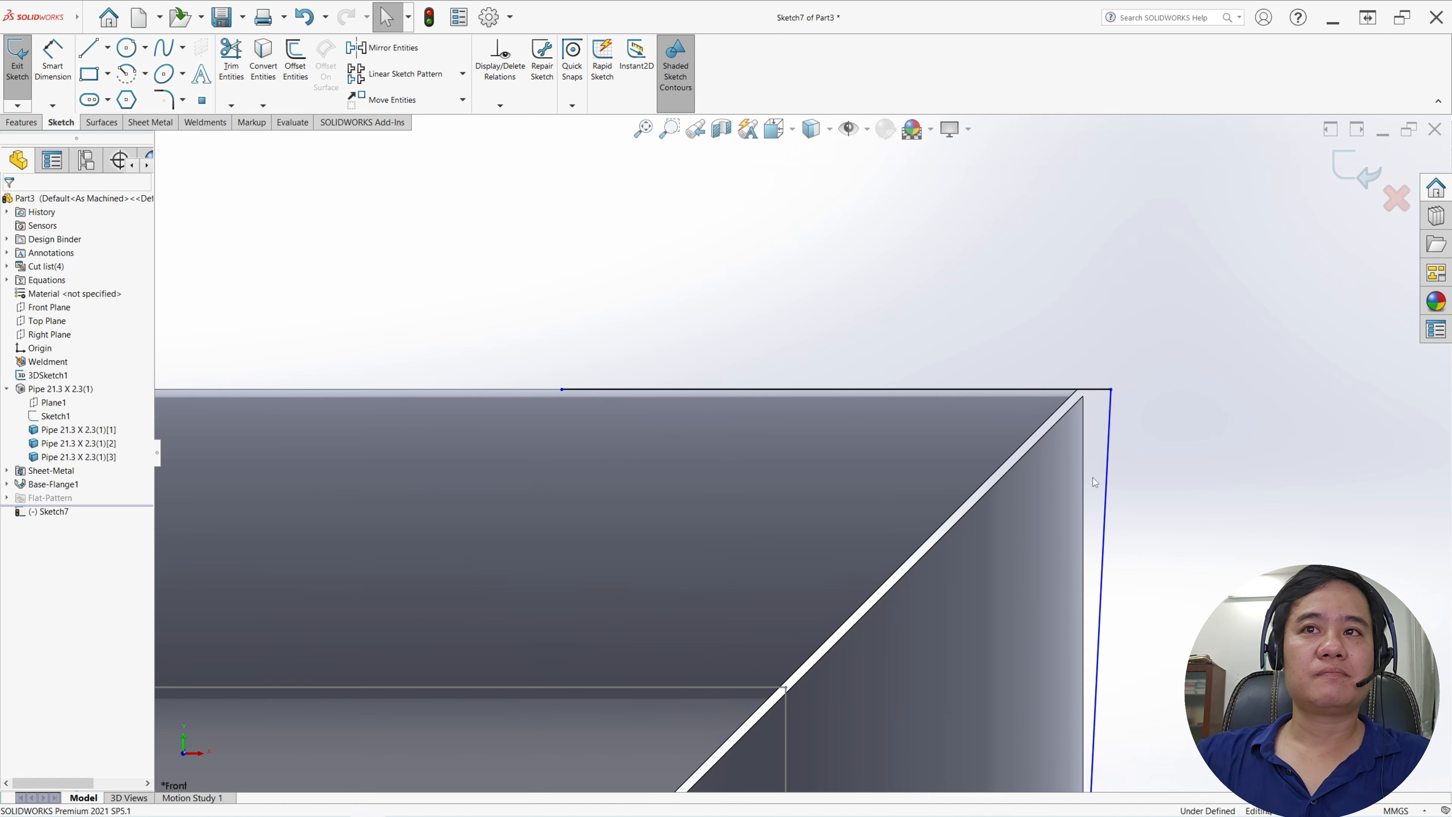
- Make the near-vertical sketch line collinear with the outer silhouette edge of the vertical pipe segment
left_click(1106, 492)
left_click(1084, 481, "ctrl")
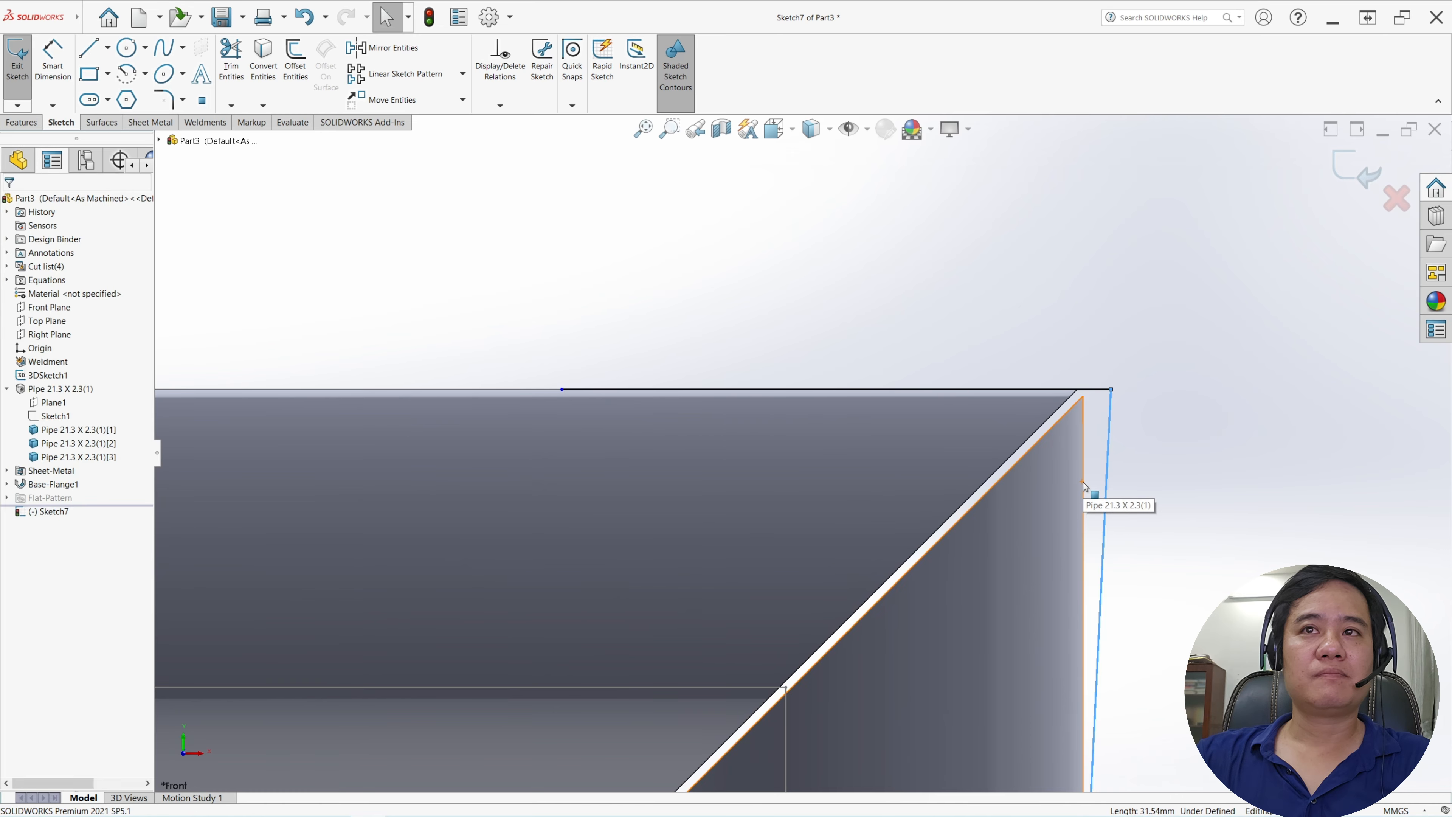
key("Escape")
left_click(1111, 461)
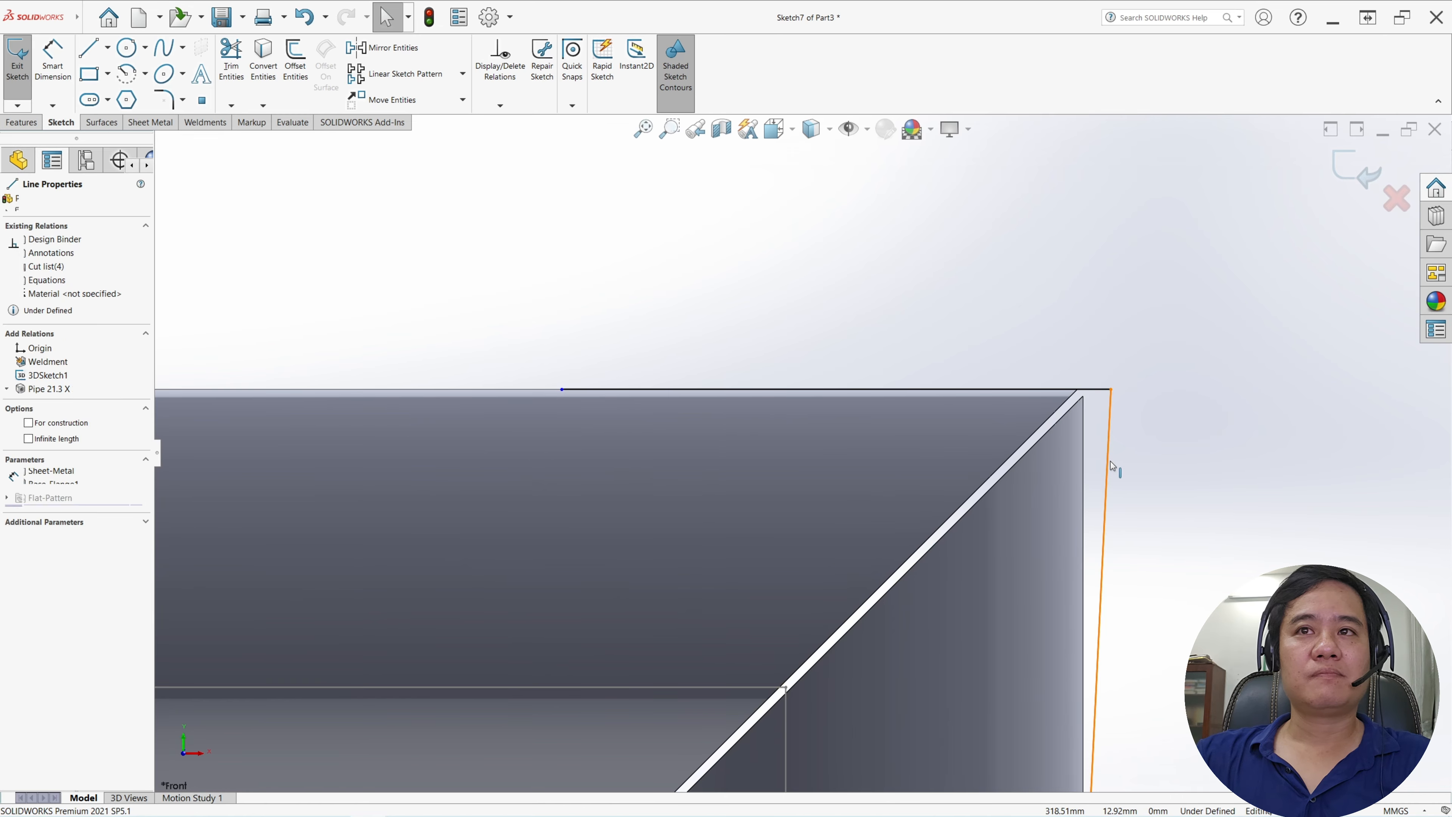
left_click(1084, 464, "ctrl")
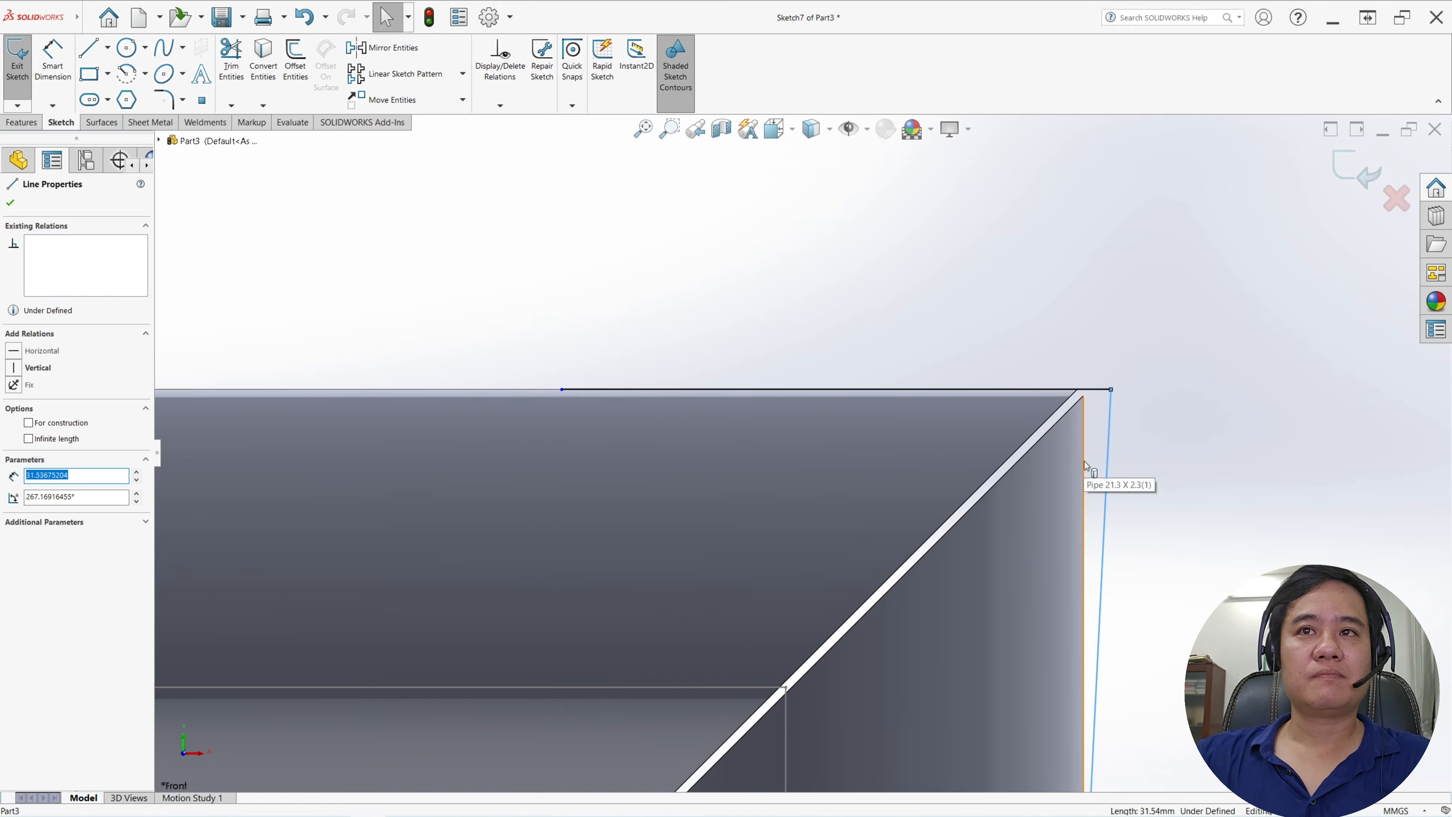
left_click(13, 408)
scroll(952, 311, "up", 5)
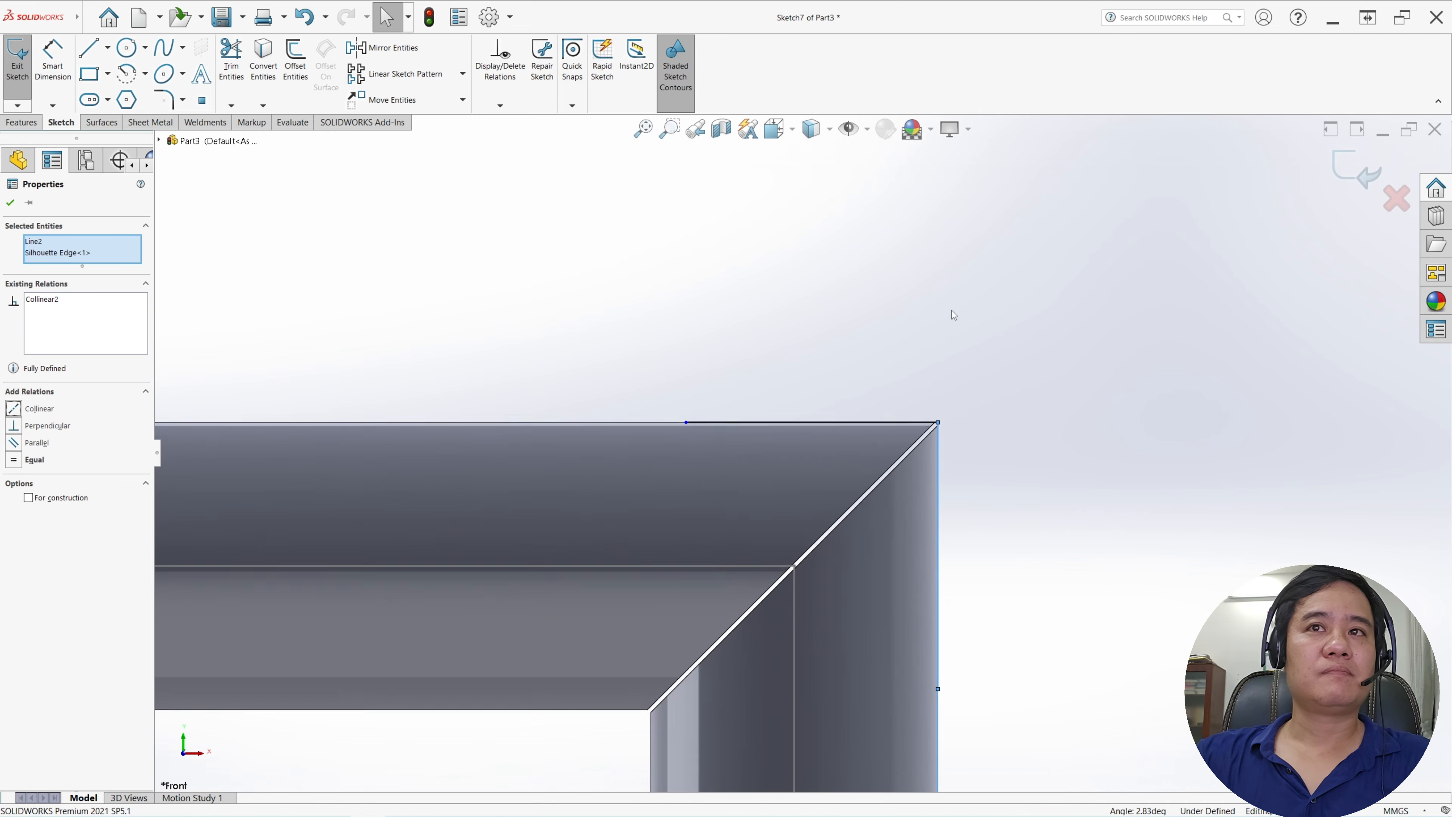
key("Escape")
- Apply an Equal relation between the horizontal and vertical sketch lines at the second mitered corner
left_click(824, 427)
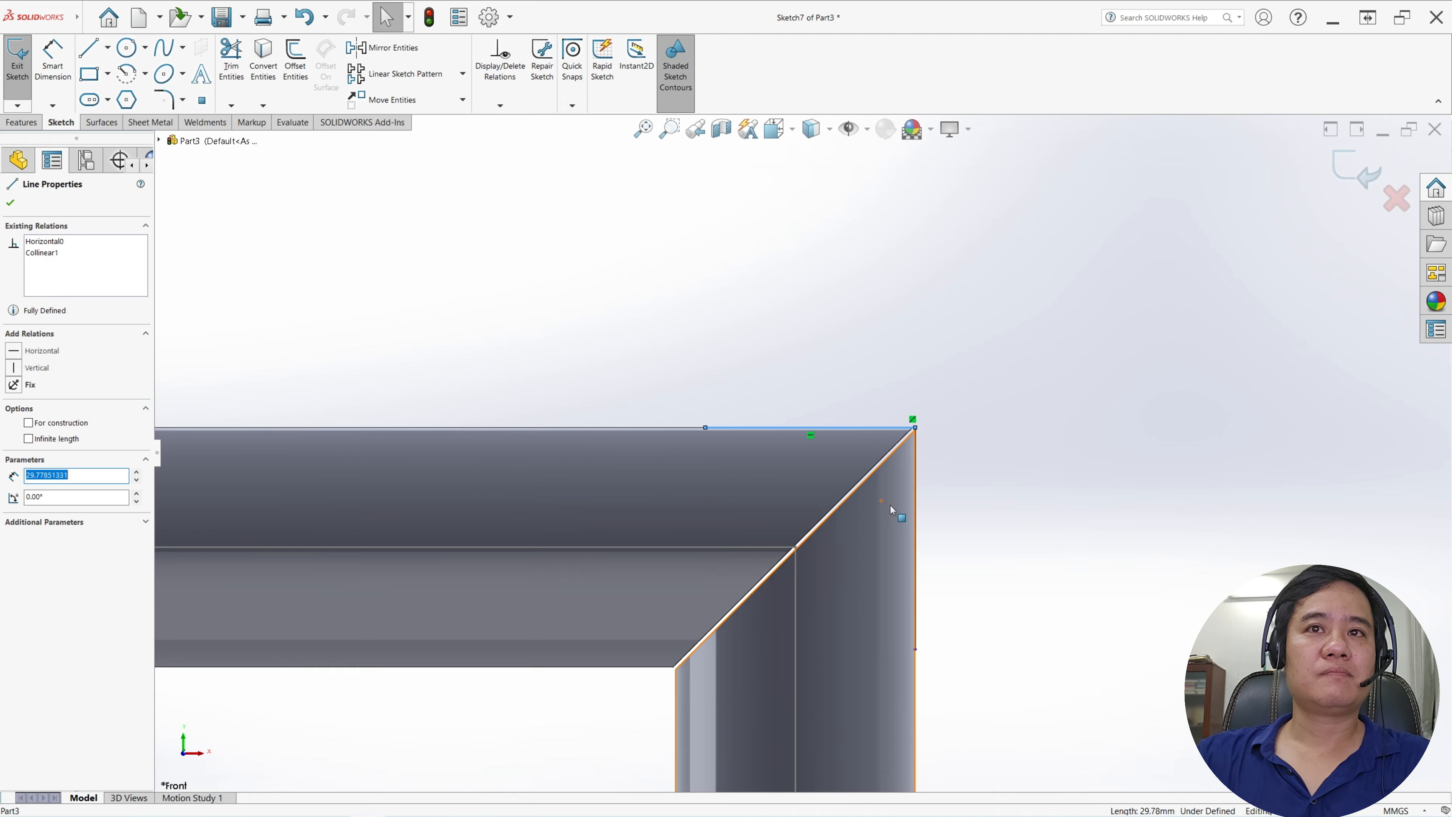
left_click(914, 511, "ctrl")
left_click(14, 492)
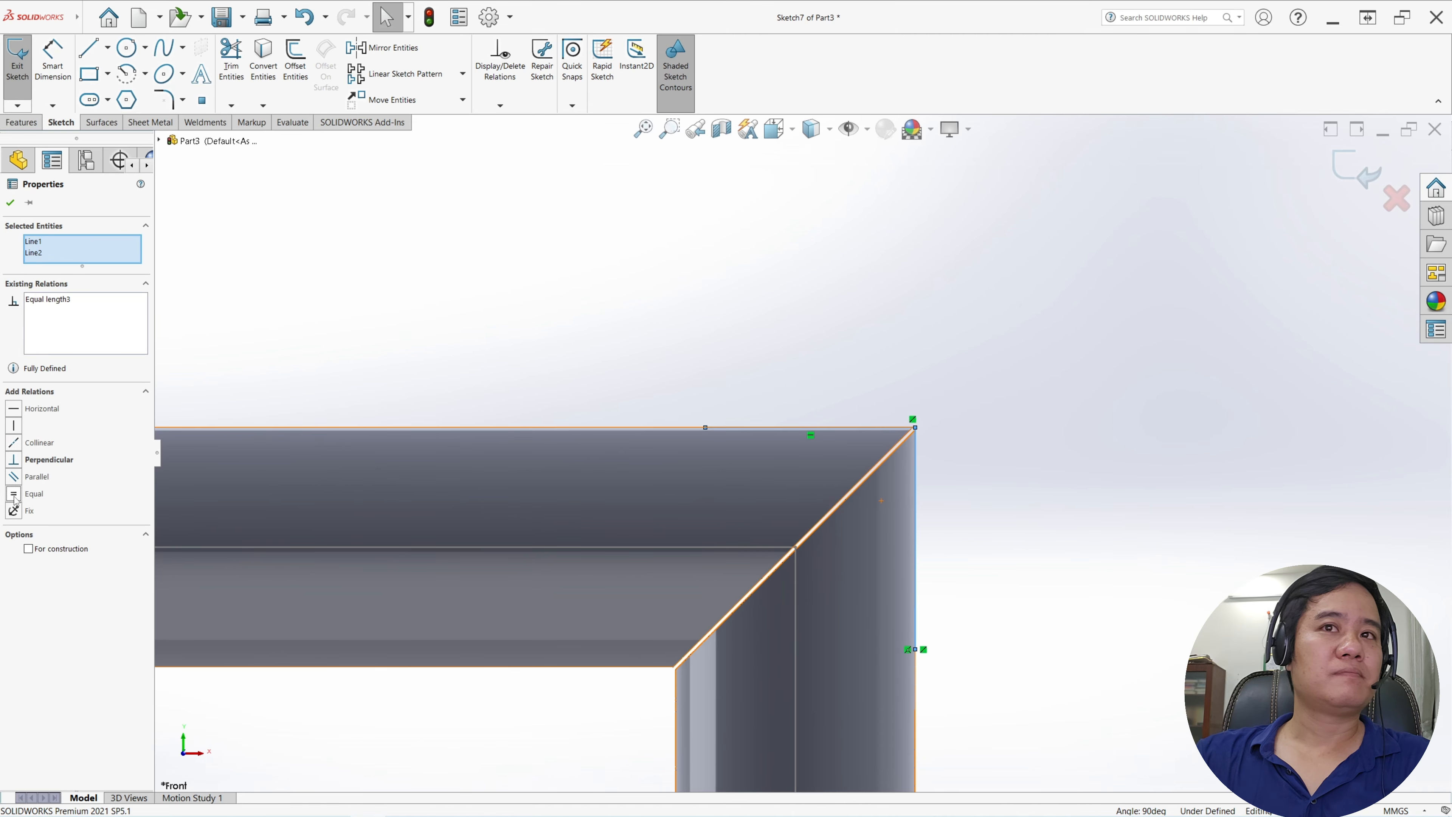
left_click(10, 203)
- Dimension the horizontal sketch line to 50 mm and exit the sketch
left_click(53, 57)
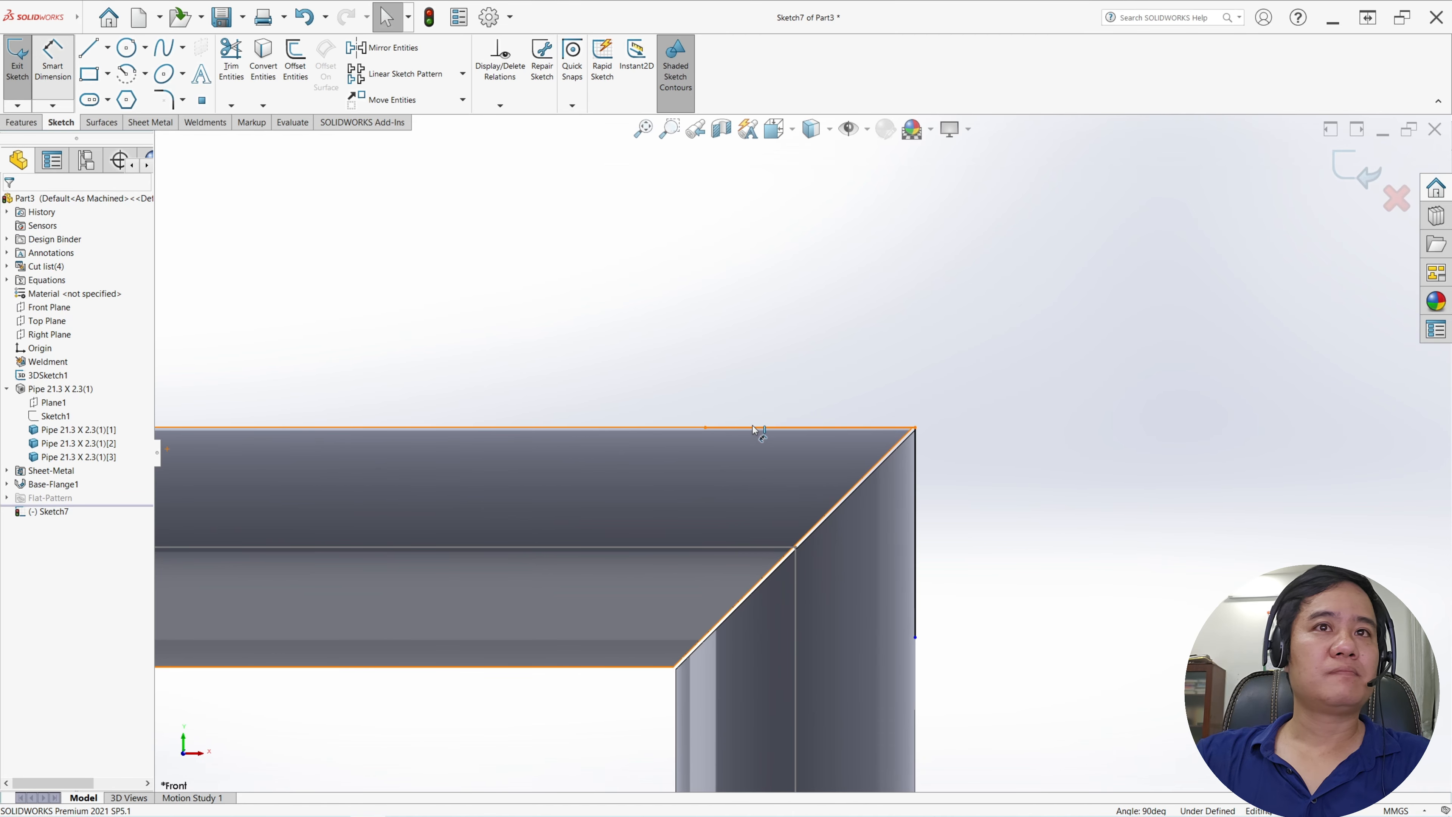
left_click(780, 428)
left_click(817, 389)
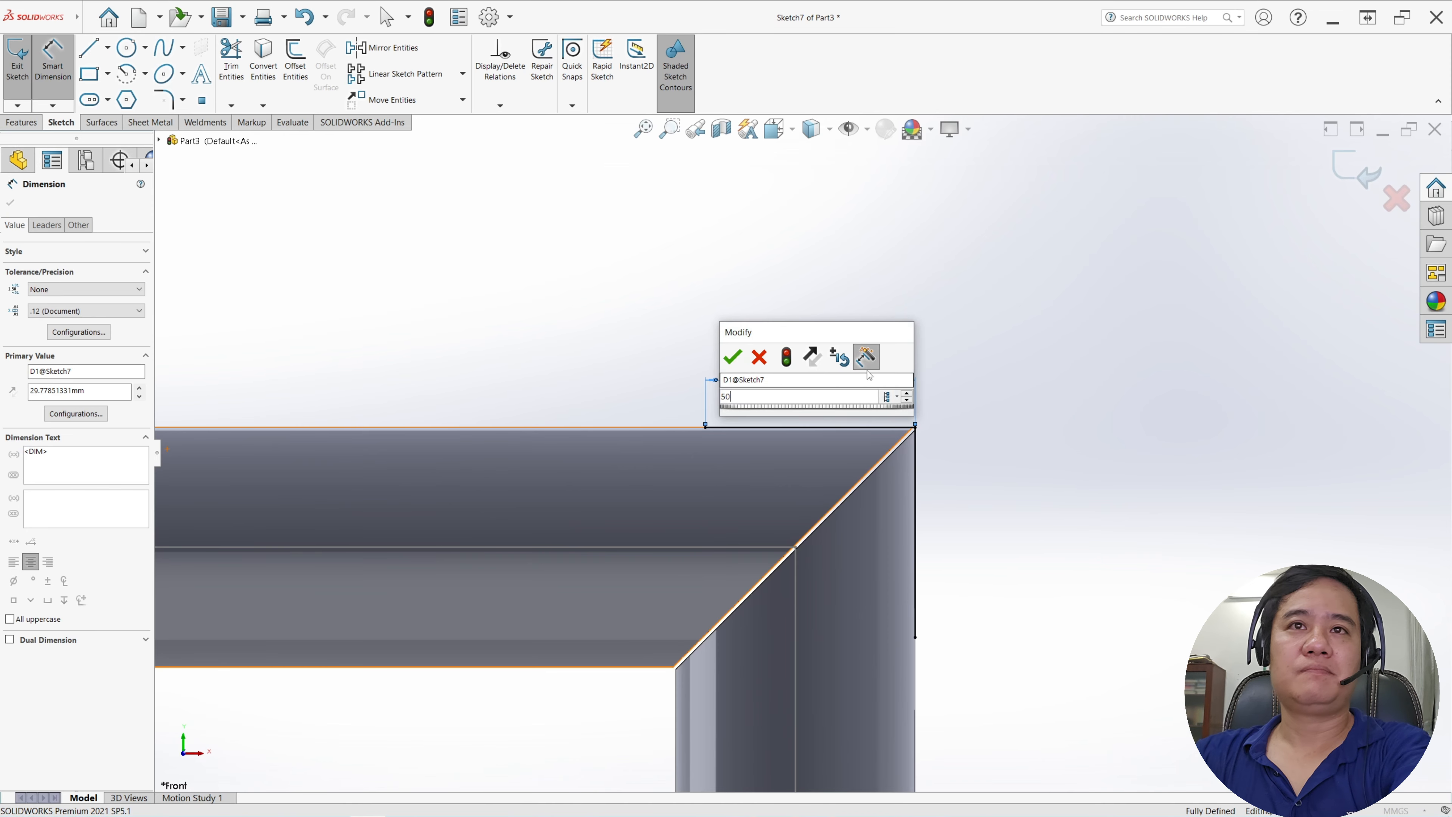
type("50")
key("Return")
left_click(18, 61)
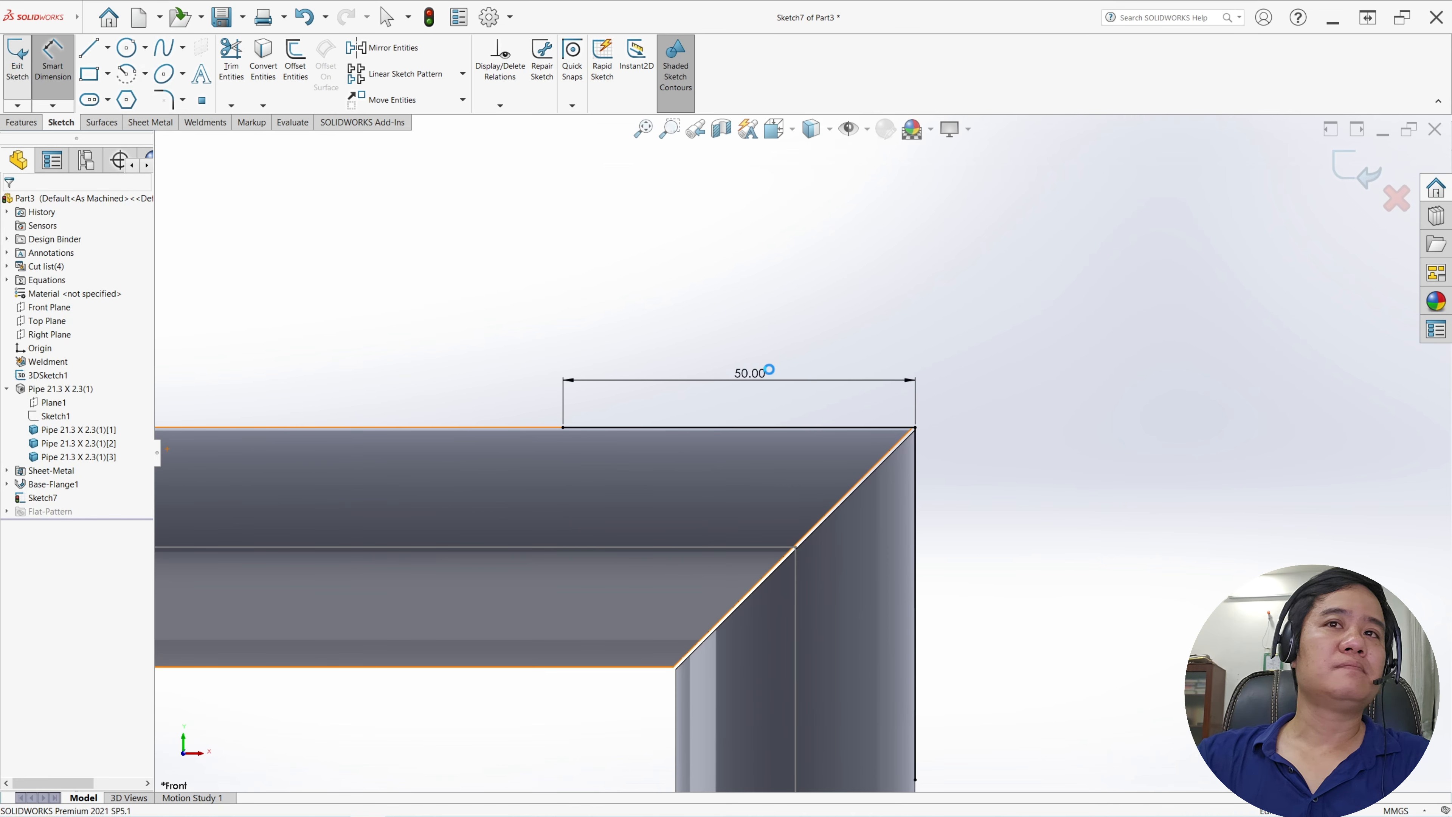
- Create a Base Flange from the second corner sketch, using Mid Plane with 10 mm depth and the default sheet metal parameters
scroll(770, 370, "up", 4)
scroll(781, 384, "up", 3)
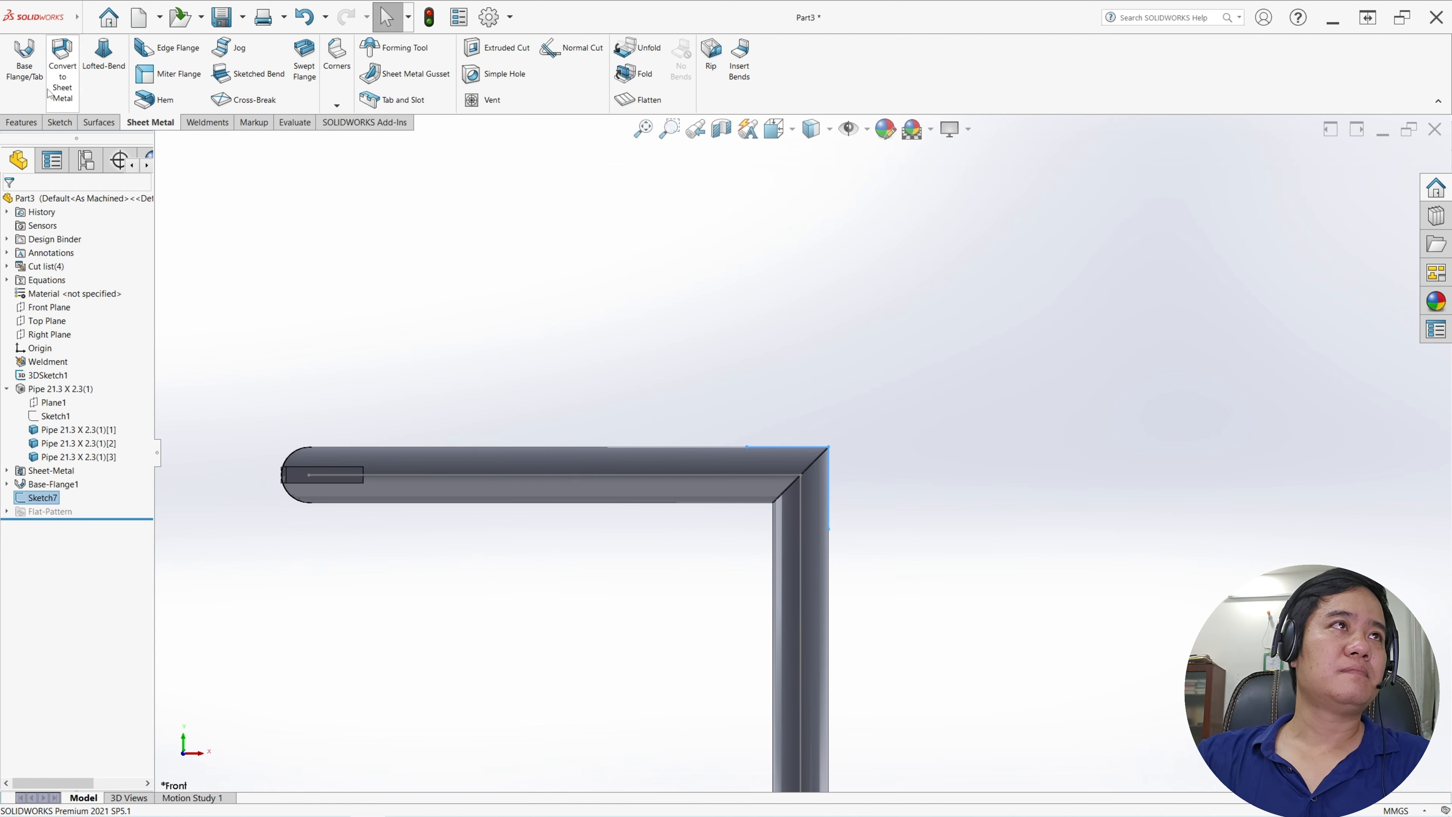
left_click(24, 60)
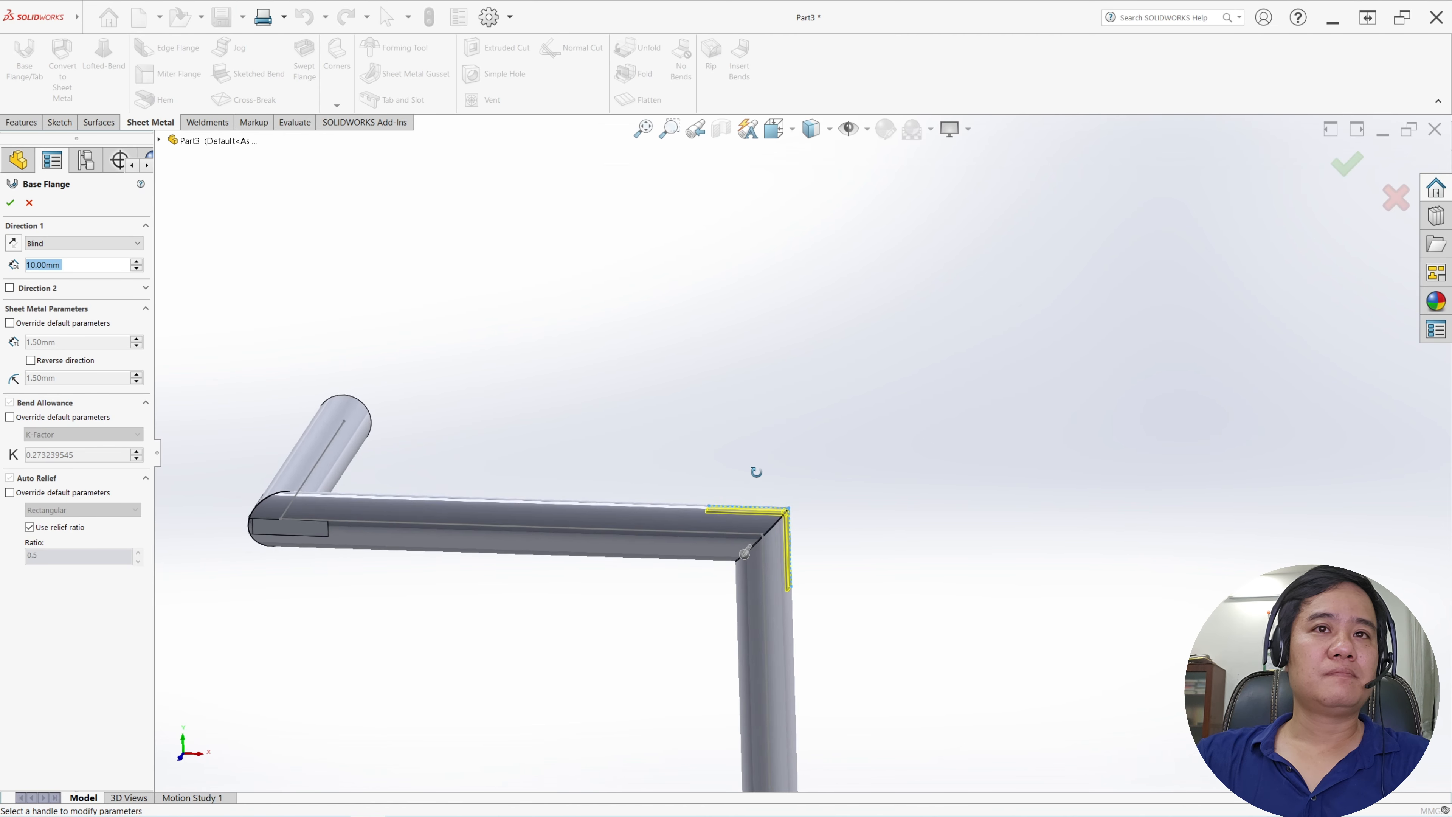
left_click(83, 244)
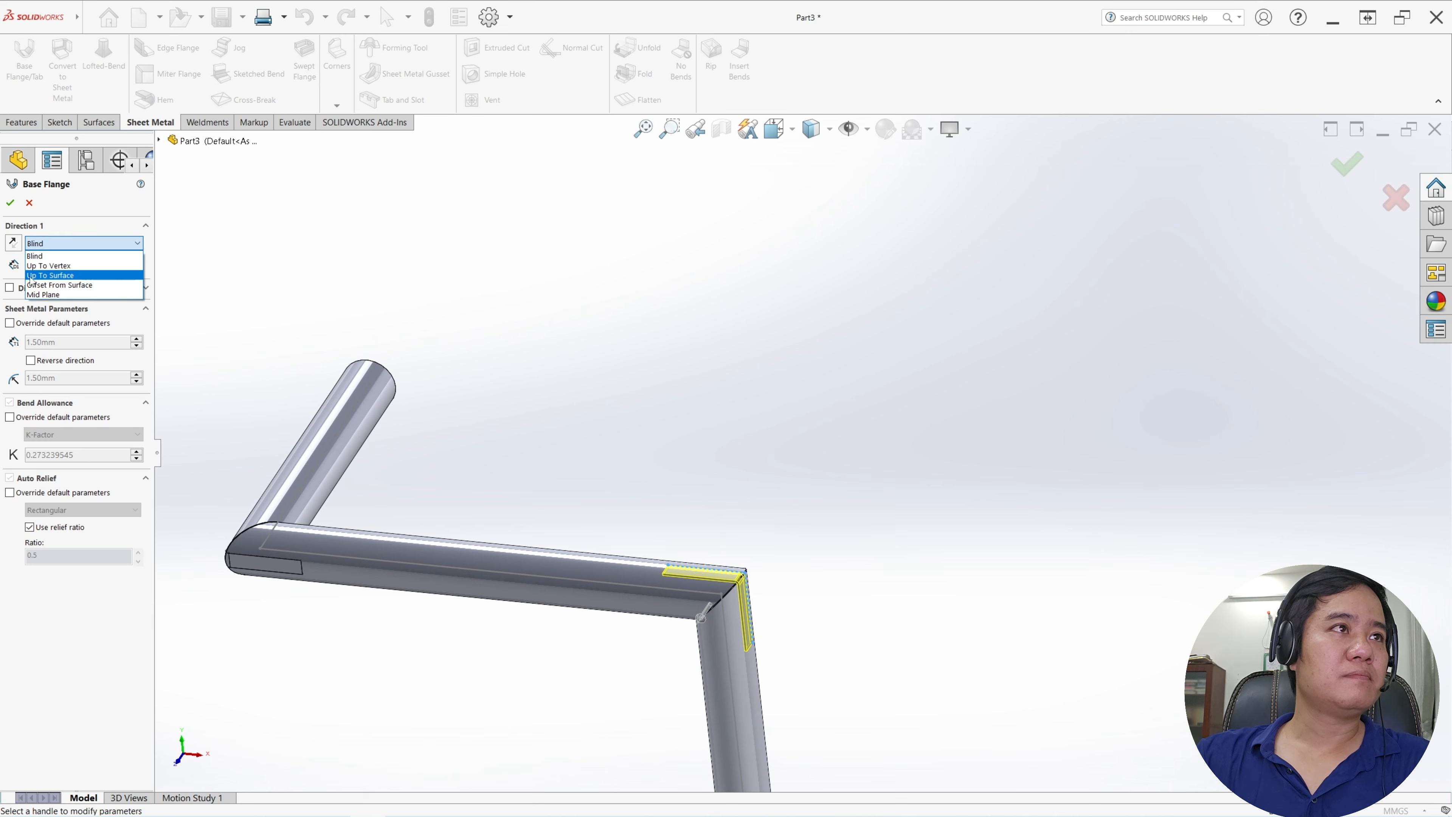
left_click(46, 289)
scroll(733, 576, "down", 3)
middle_click_drag(733, 576, 734, 426)
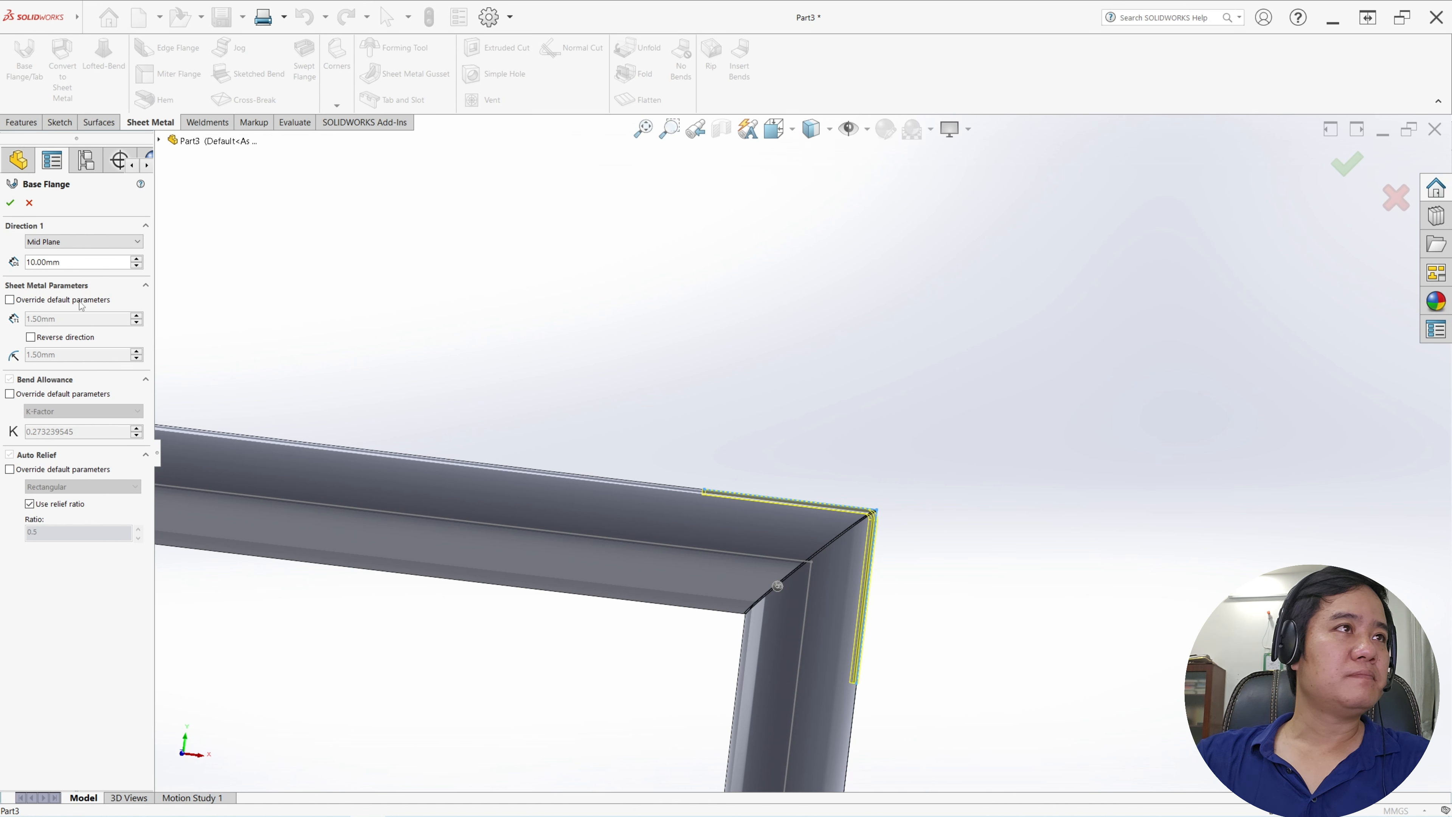
left_click(10, 203)
- Examine the flanges at both mitered corners of the pipe from several angles
scroll(865, 463, "up", 5)
middle_click_drag(853, 460, 762, 557)
scroll(761, 458, "up", 4)
middle_click_drag(760, 456, 781, 477)
scroll(697, 556, "down", 1)
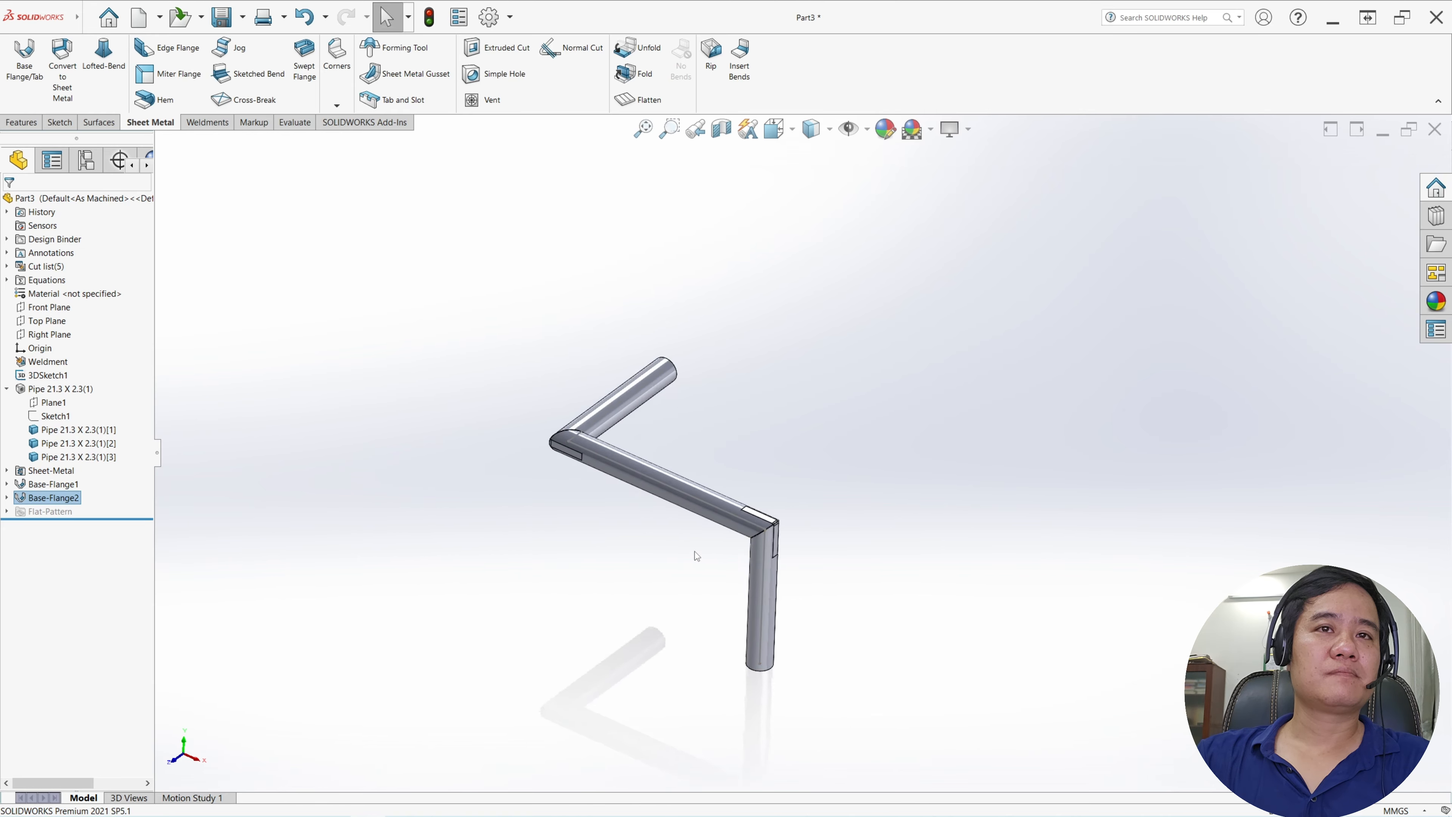
scroll(695, 554, "down", 2)
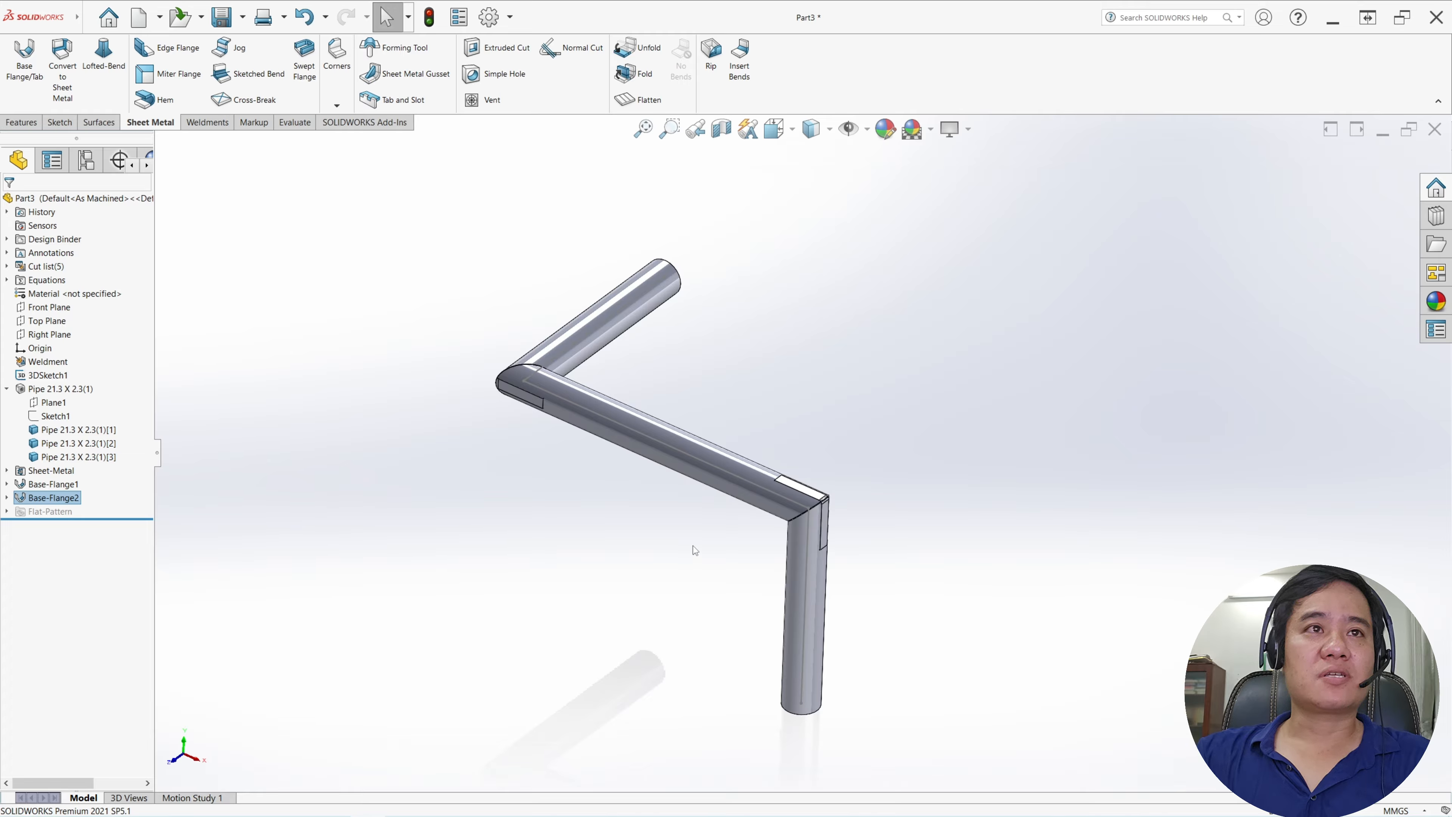
scroll(544, 368, "down", 4)
middle_click_drag(550, 368, 591, 451)
scroll(686, 381, "down", 3)
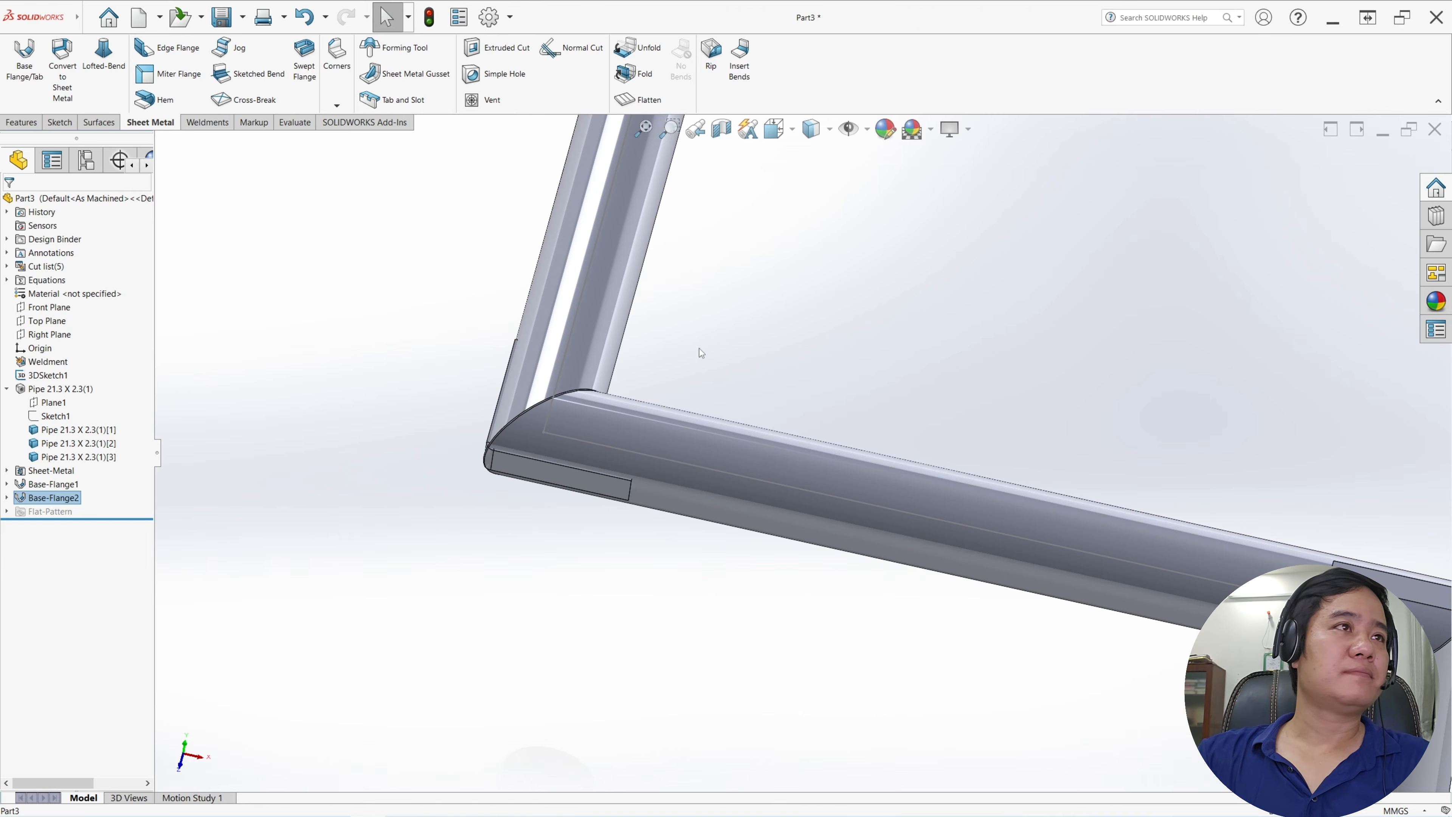
- Start a sketch on the Top Plane and convert the edges of the first corner flange's curved bend face into sketch entities
left_click(48, 307)
key("f")
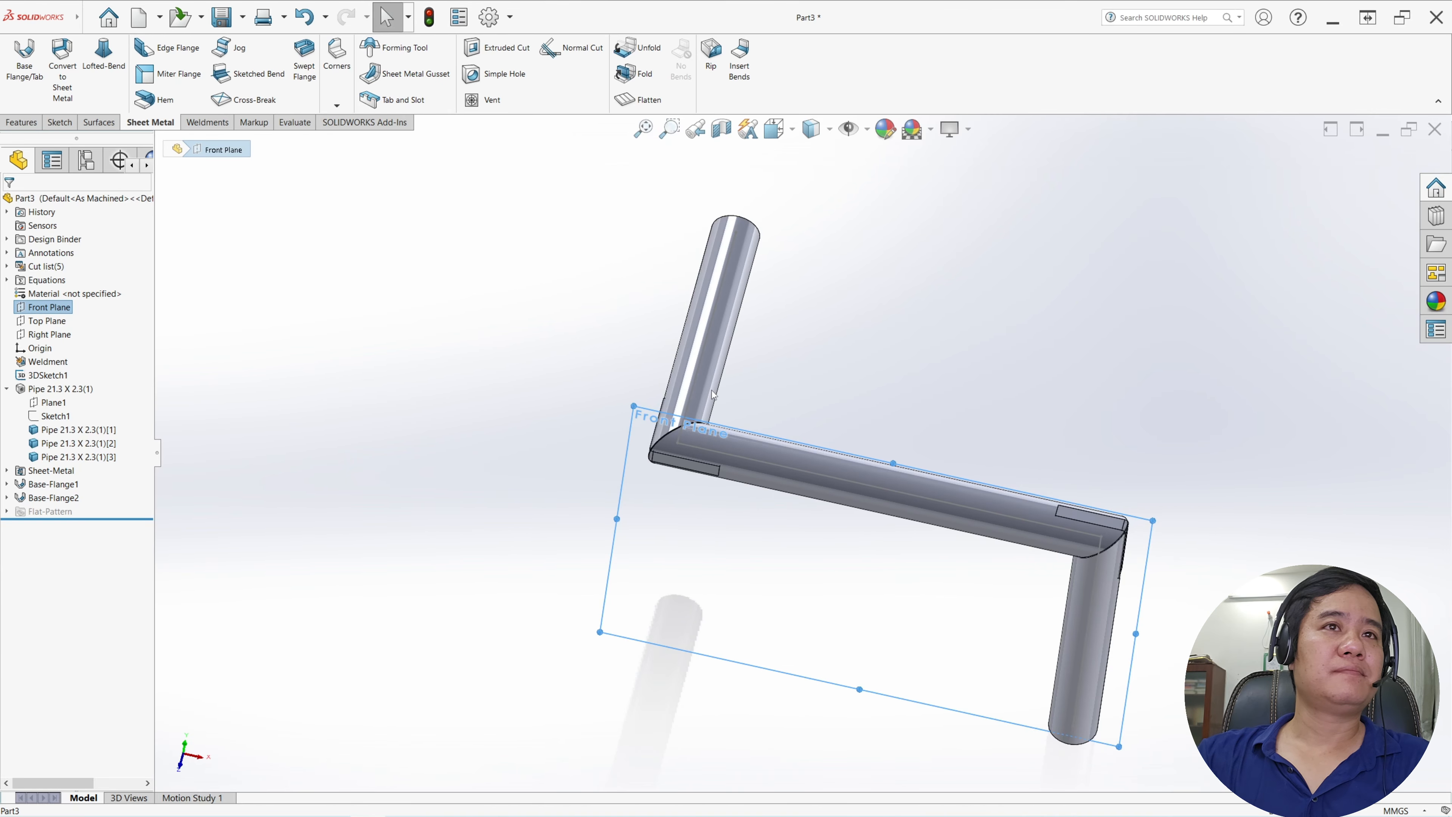
left_click(40, 321)
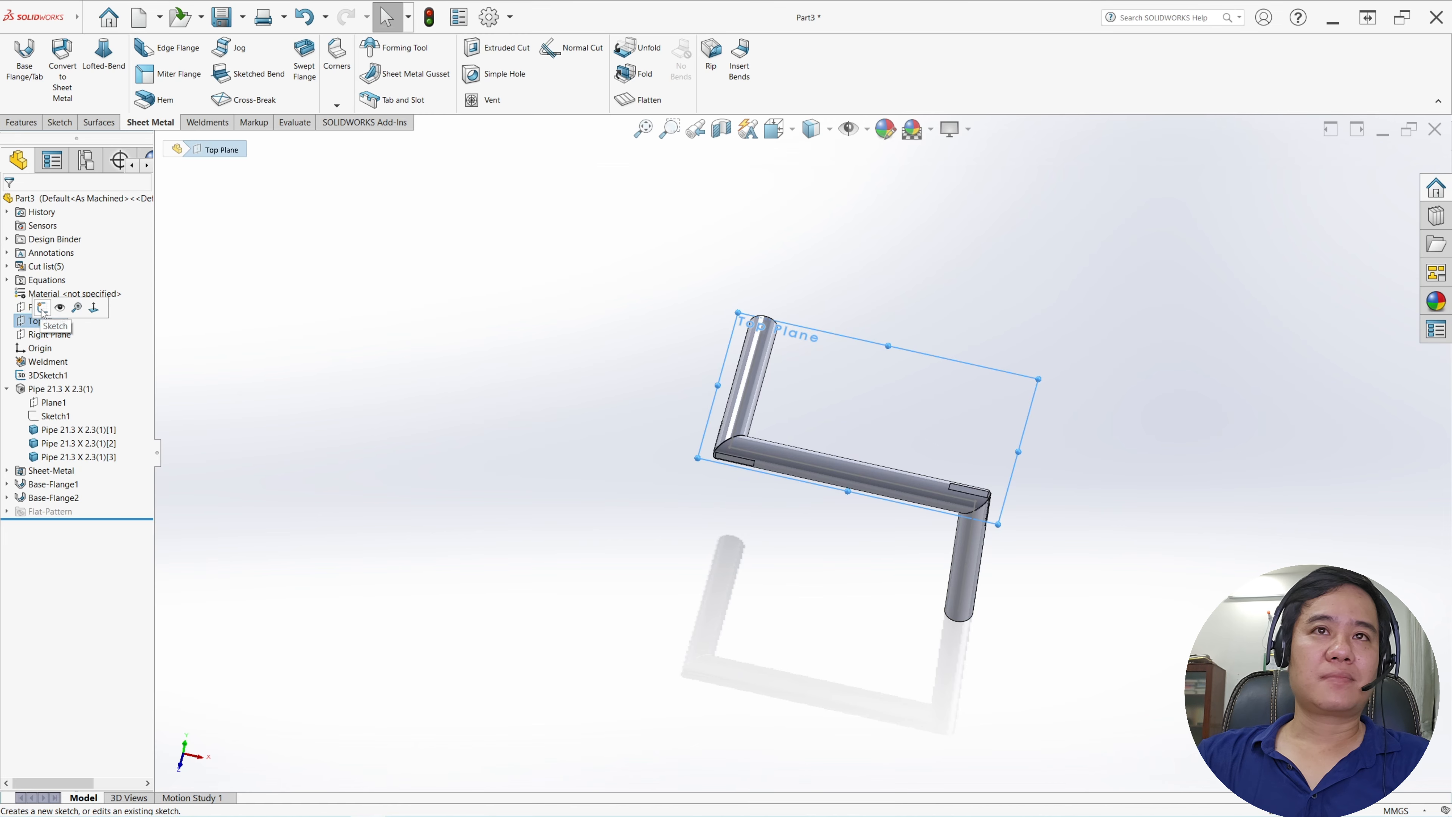
left_click(44, 310)
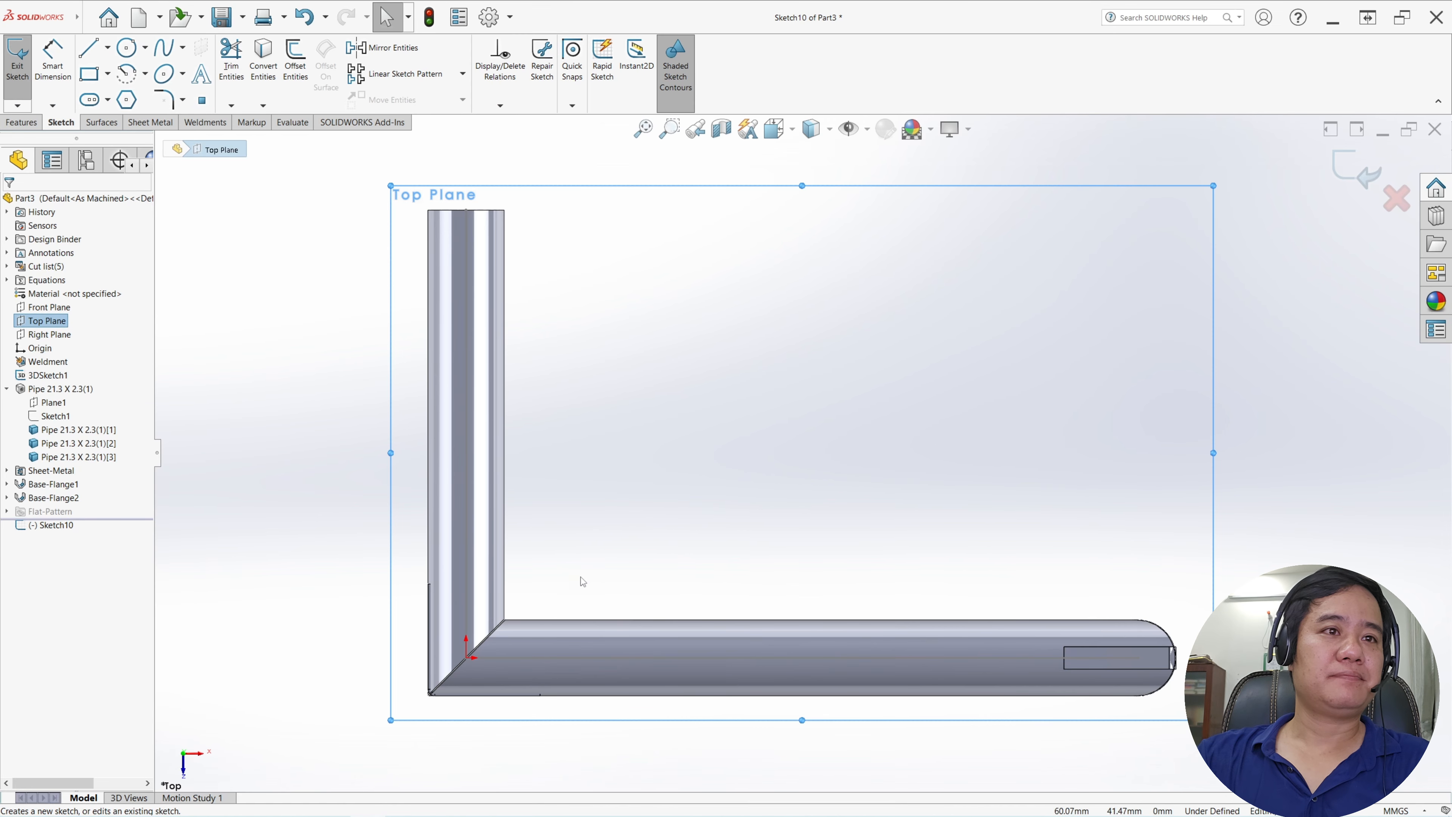
scroll(581, 577, "down", 5)
scroll(457, 607, "down", 3)
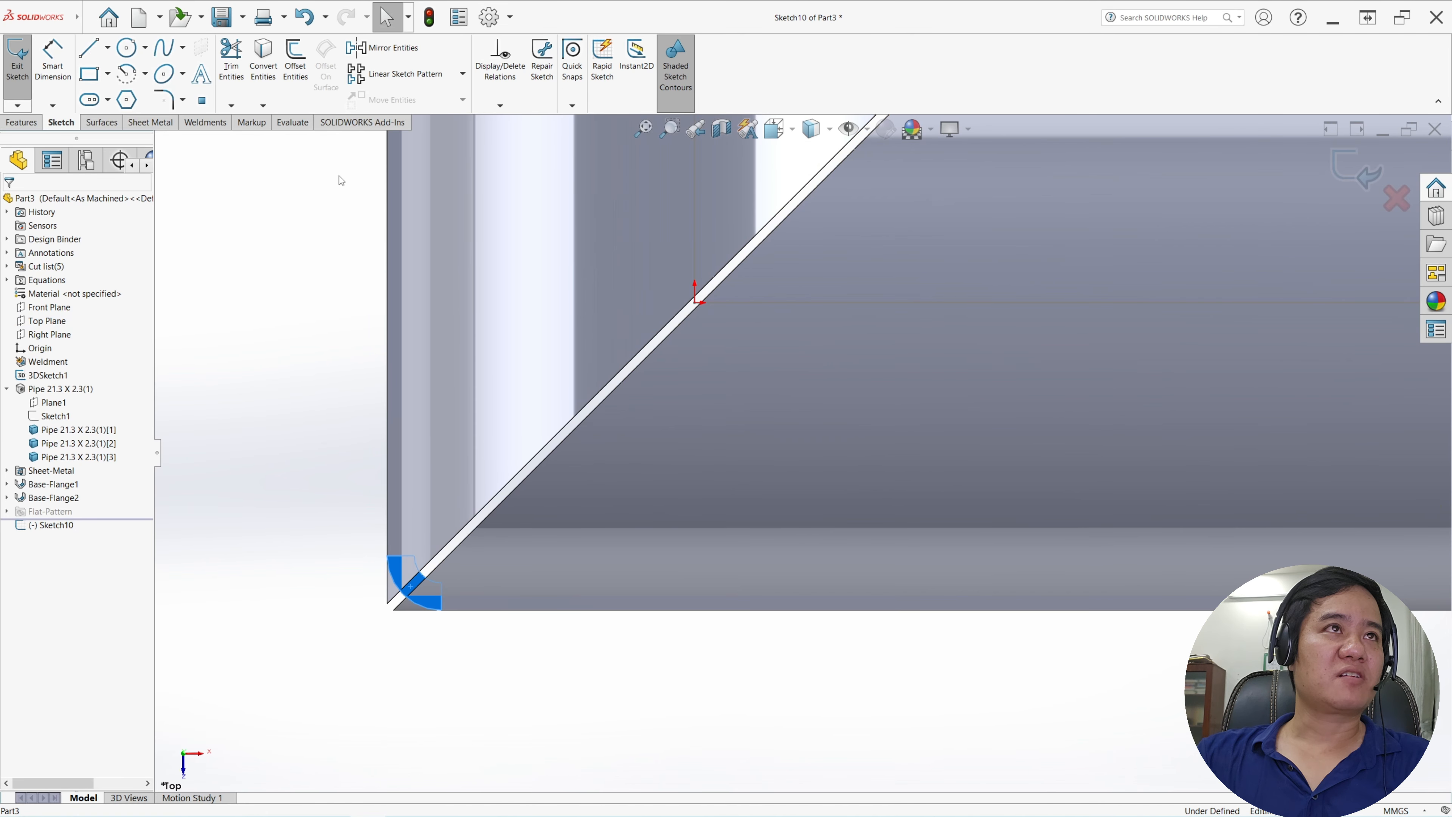
left_click(261, 69)
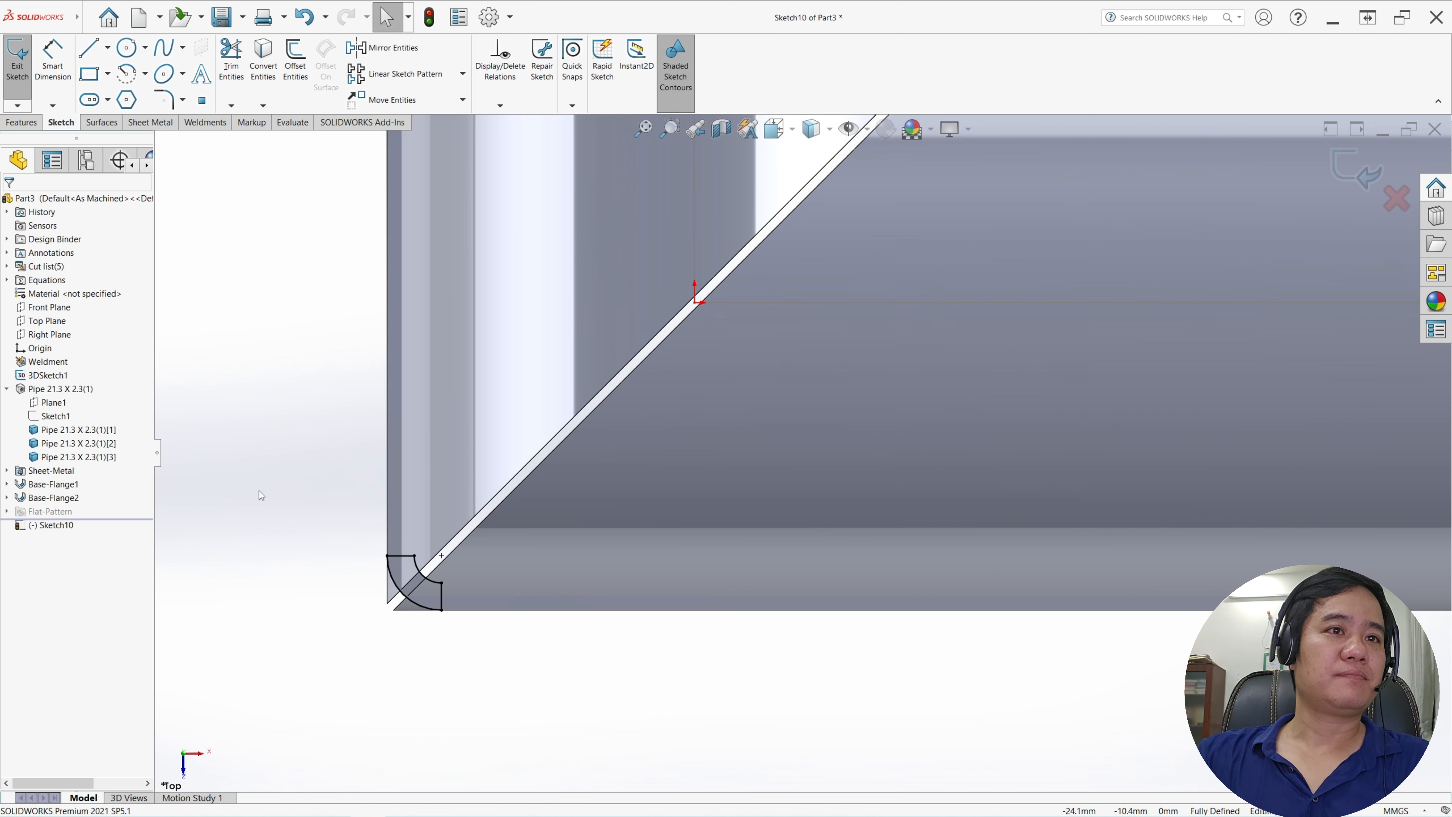
left_click_drag(258, 490, 492, 654)
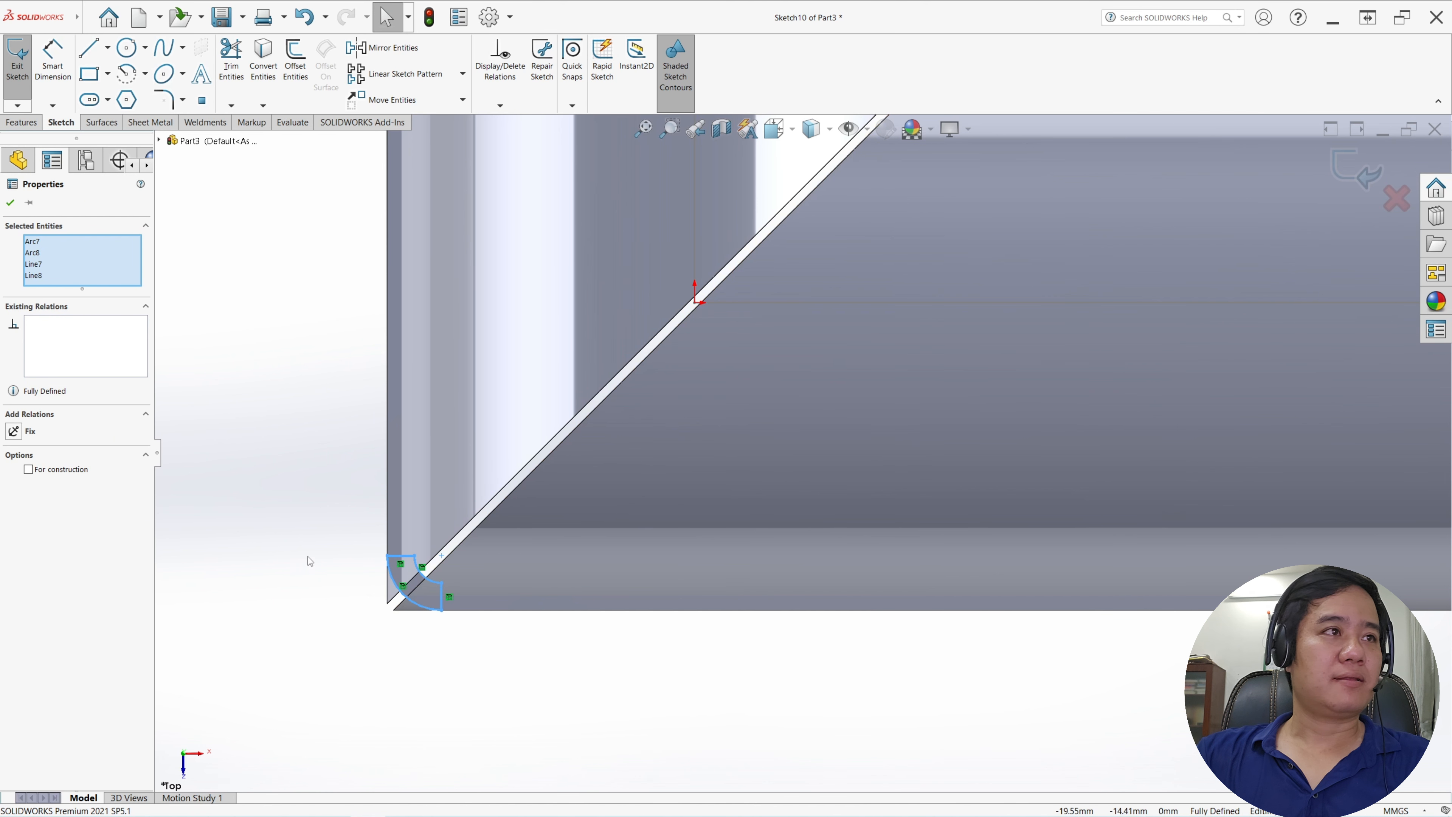
left_click(10, 203)
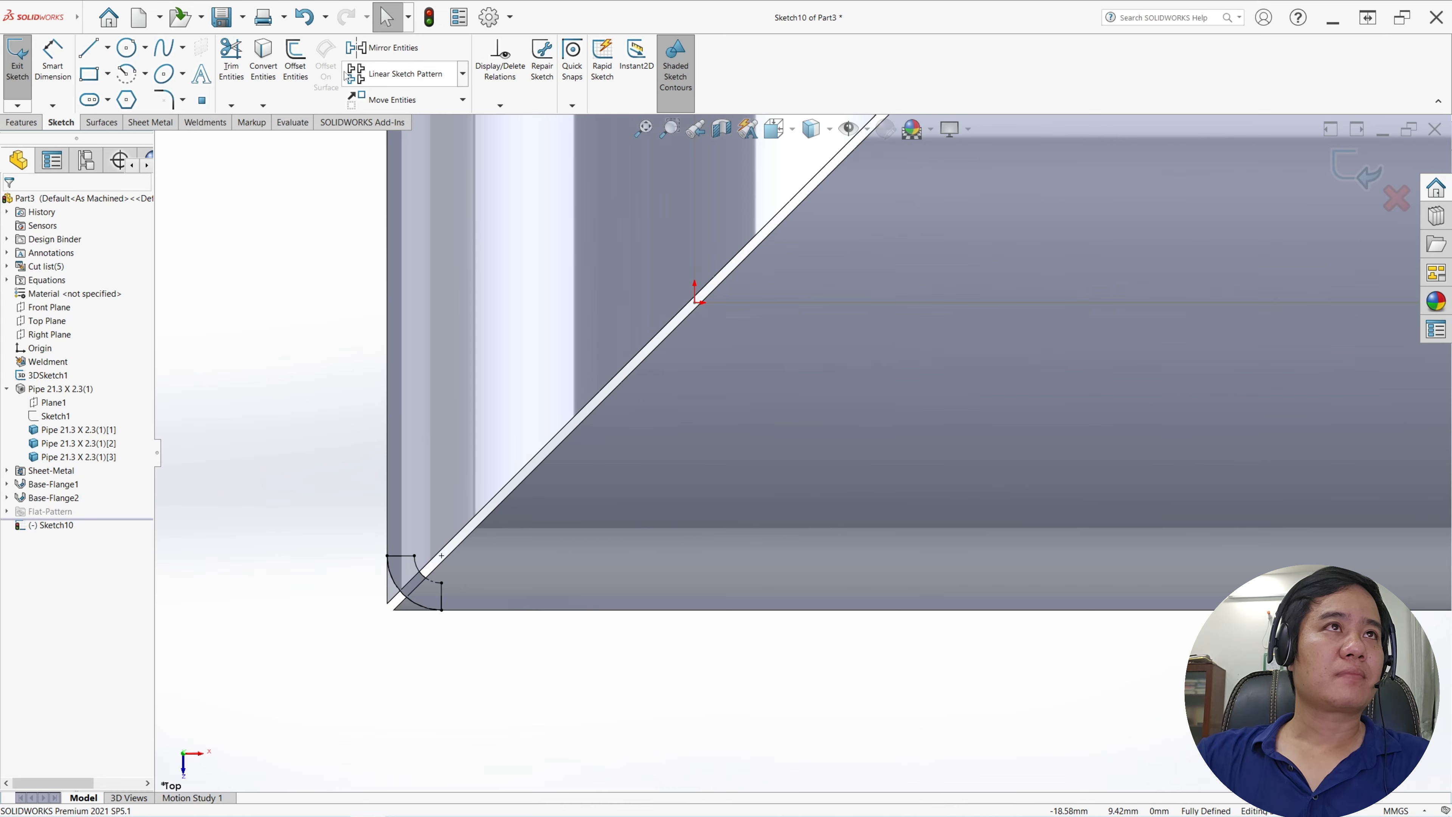
- Offset the two straight end lines of the converted bend profile outward by 0.5 mm
left_click(302, 64)
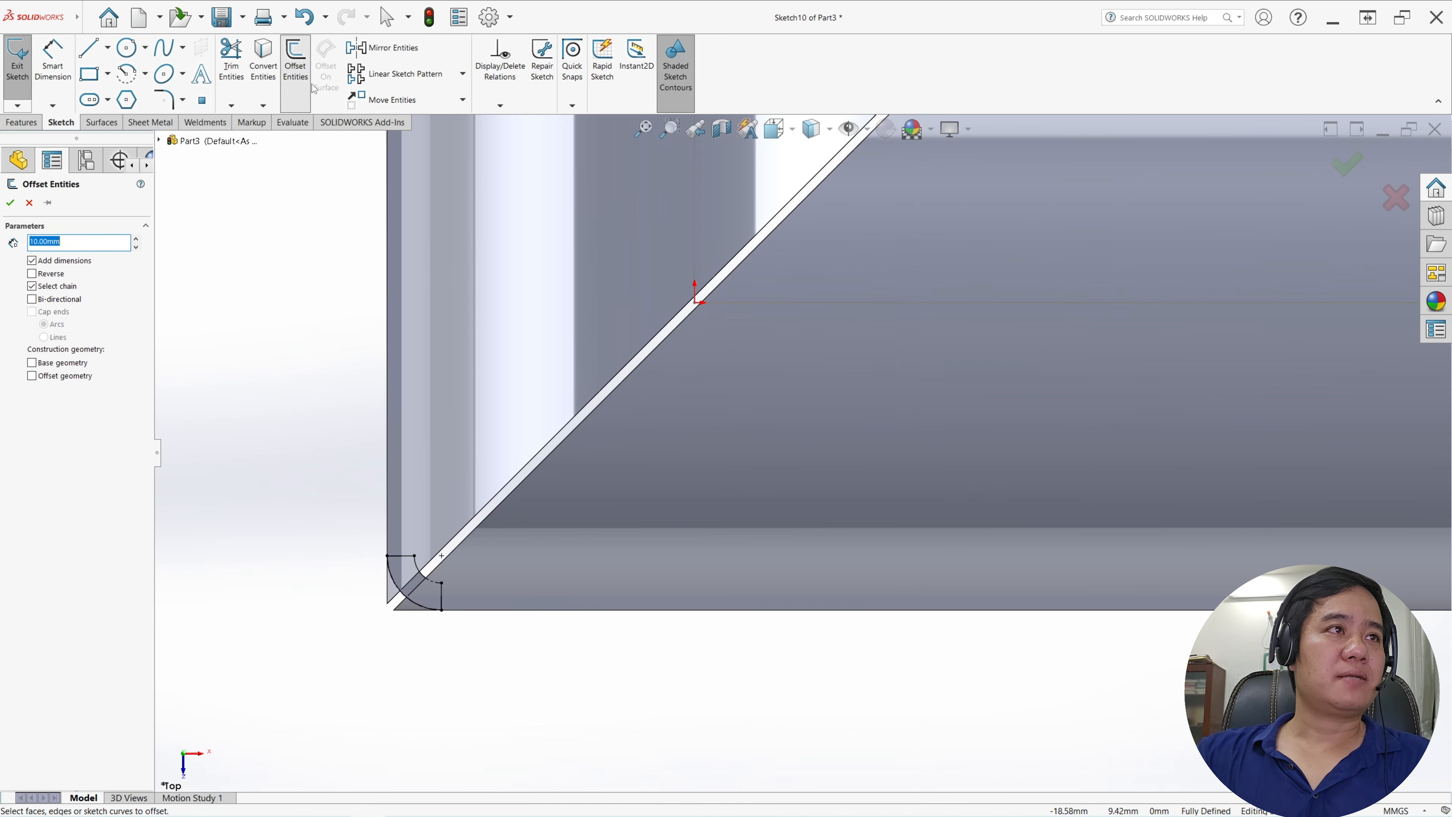
type("0.5")
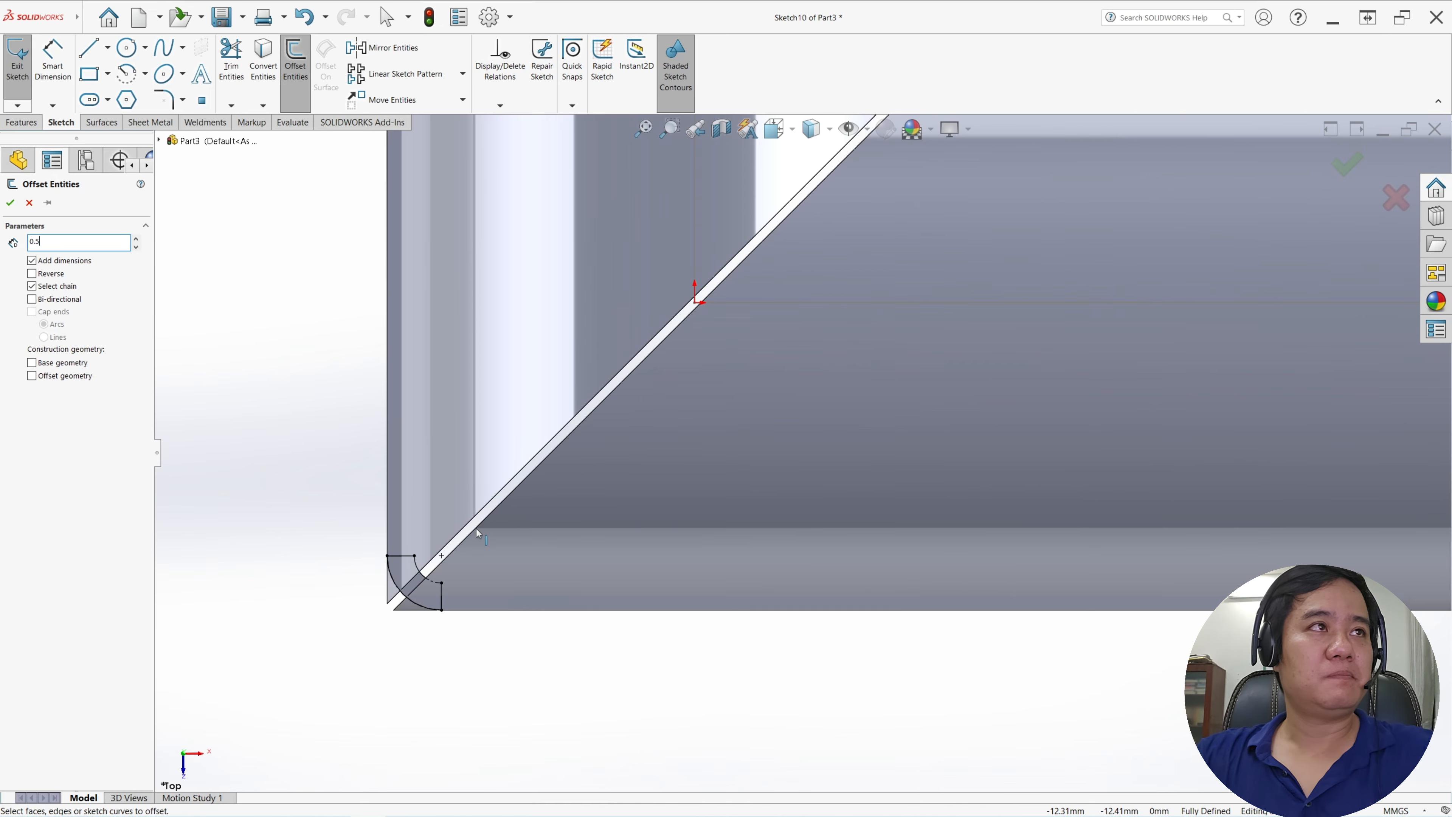
scroll(420, 549, "down", 2)
left_click(412, 562)
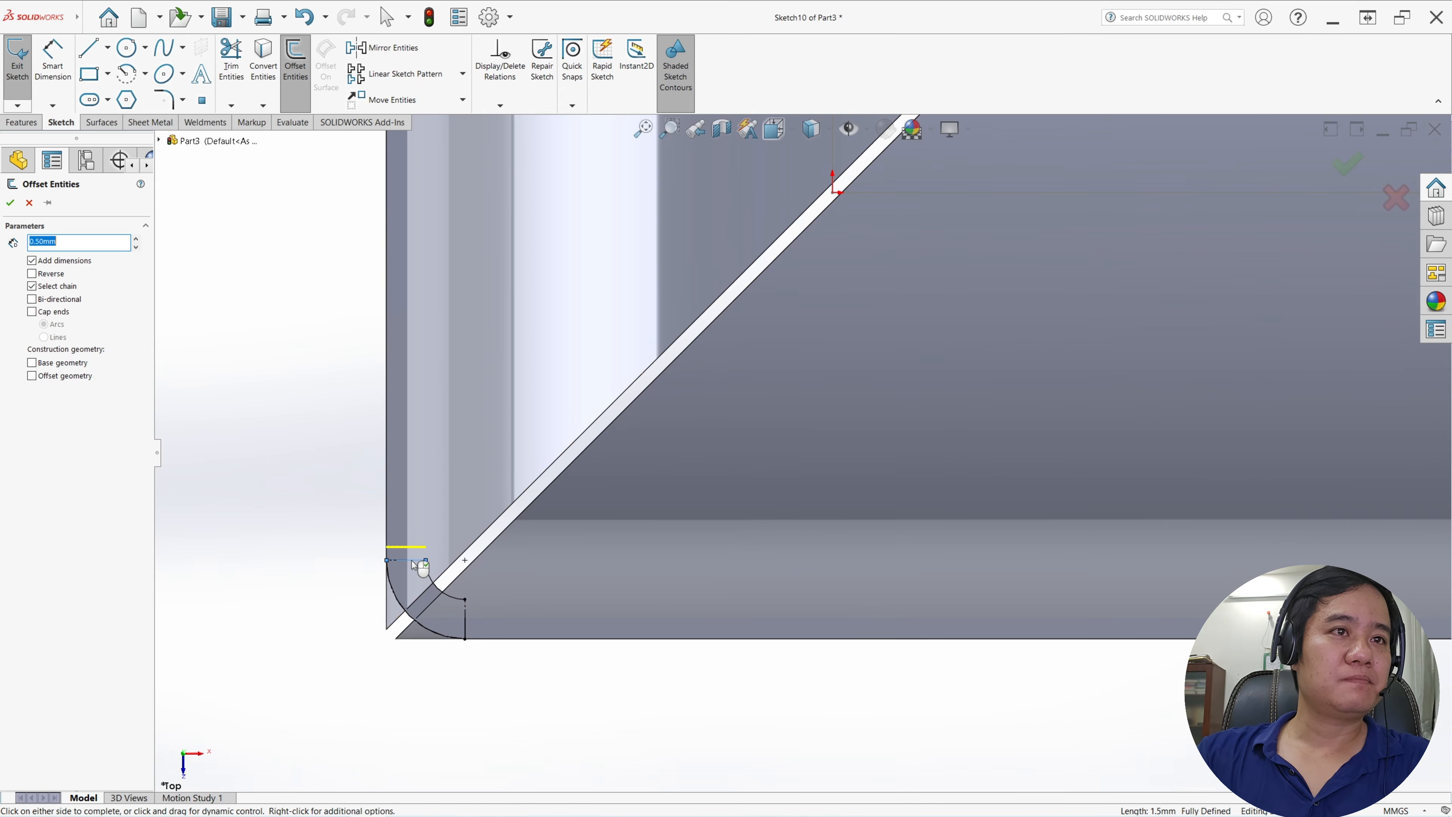
left_click(435, 609)
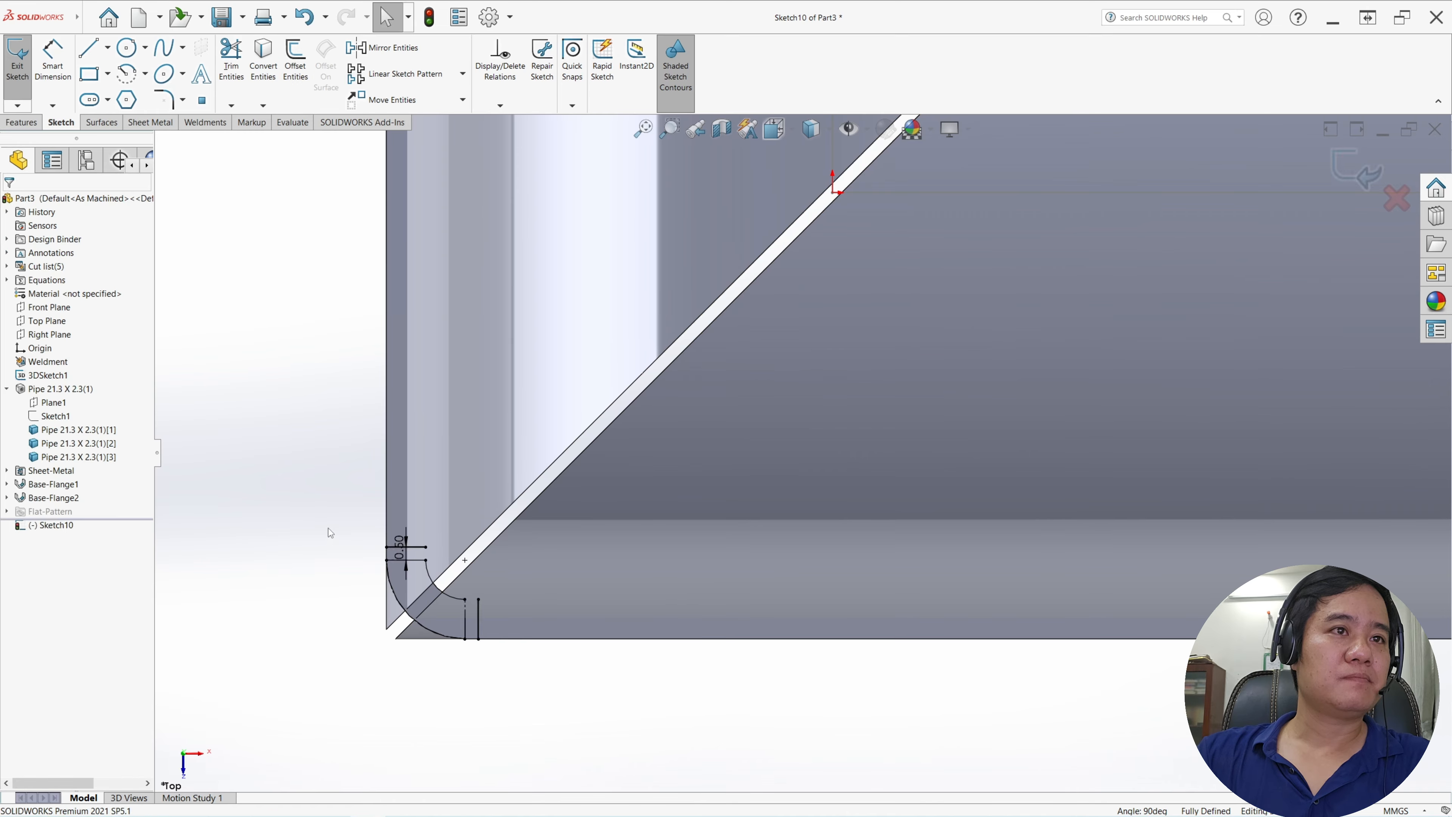
- Draw lines joining the ends of the two offset lines on the inner and outer sides of the corner to close the profile
left_click(89, 48)
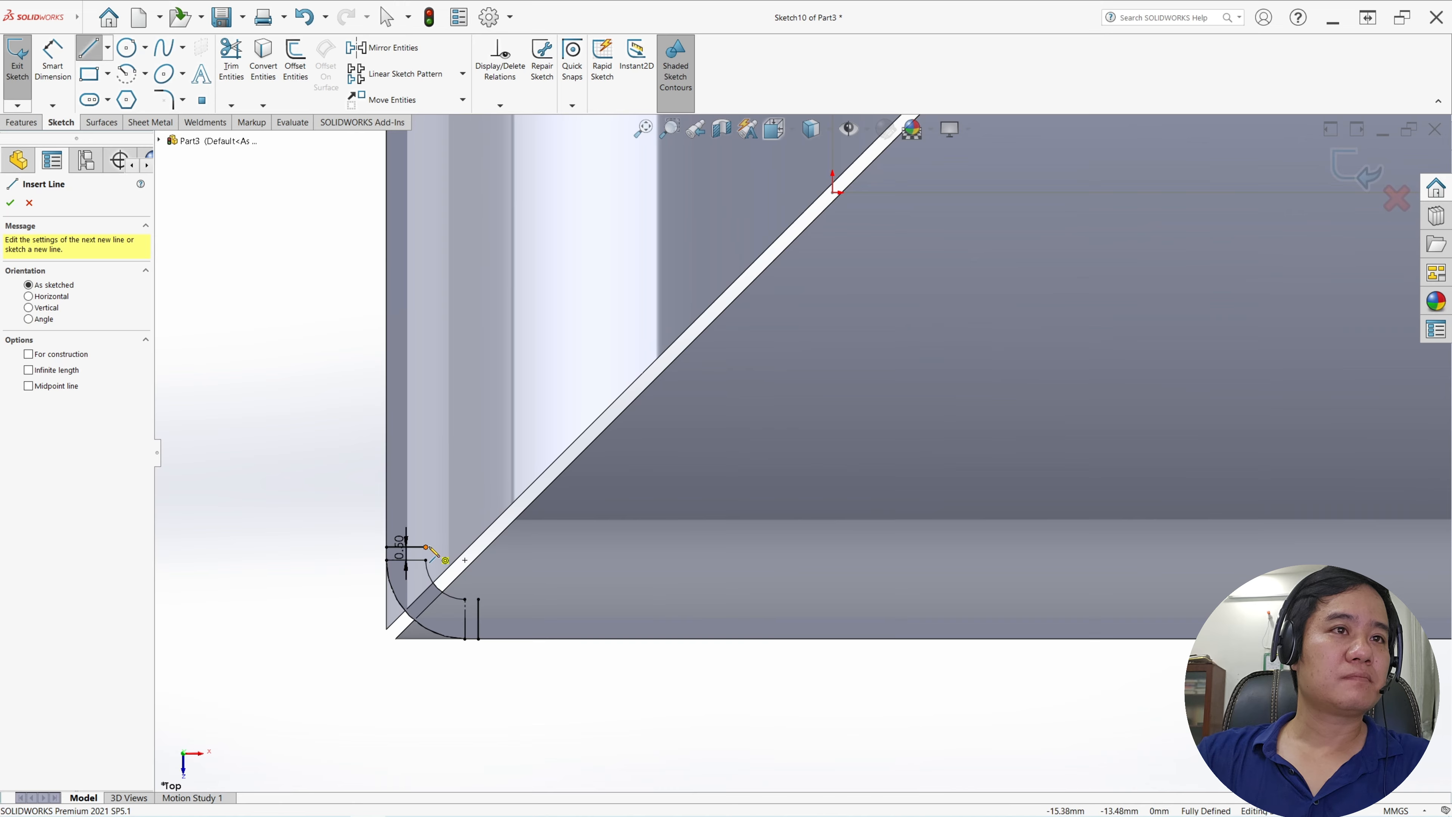
left_click(426, 547)
left_click(492, 491)
left_click(479, 599)
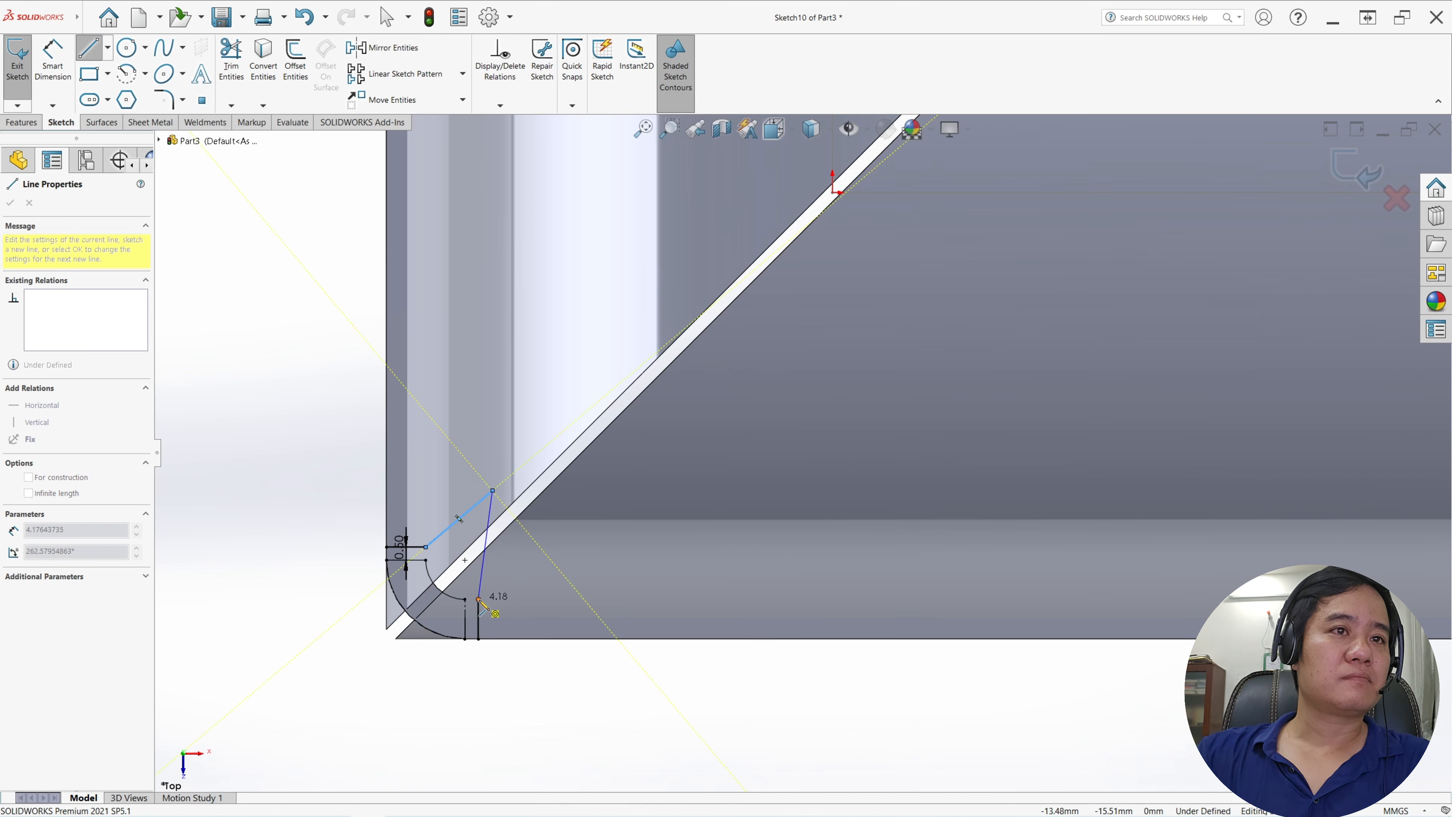
left_click(478, 639)
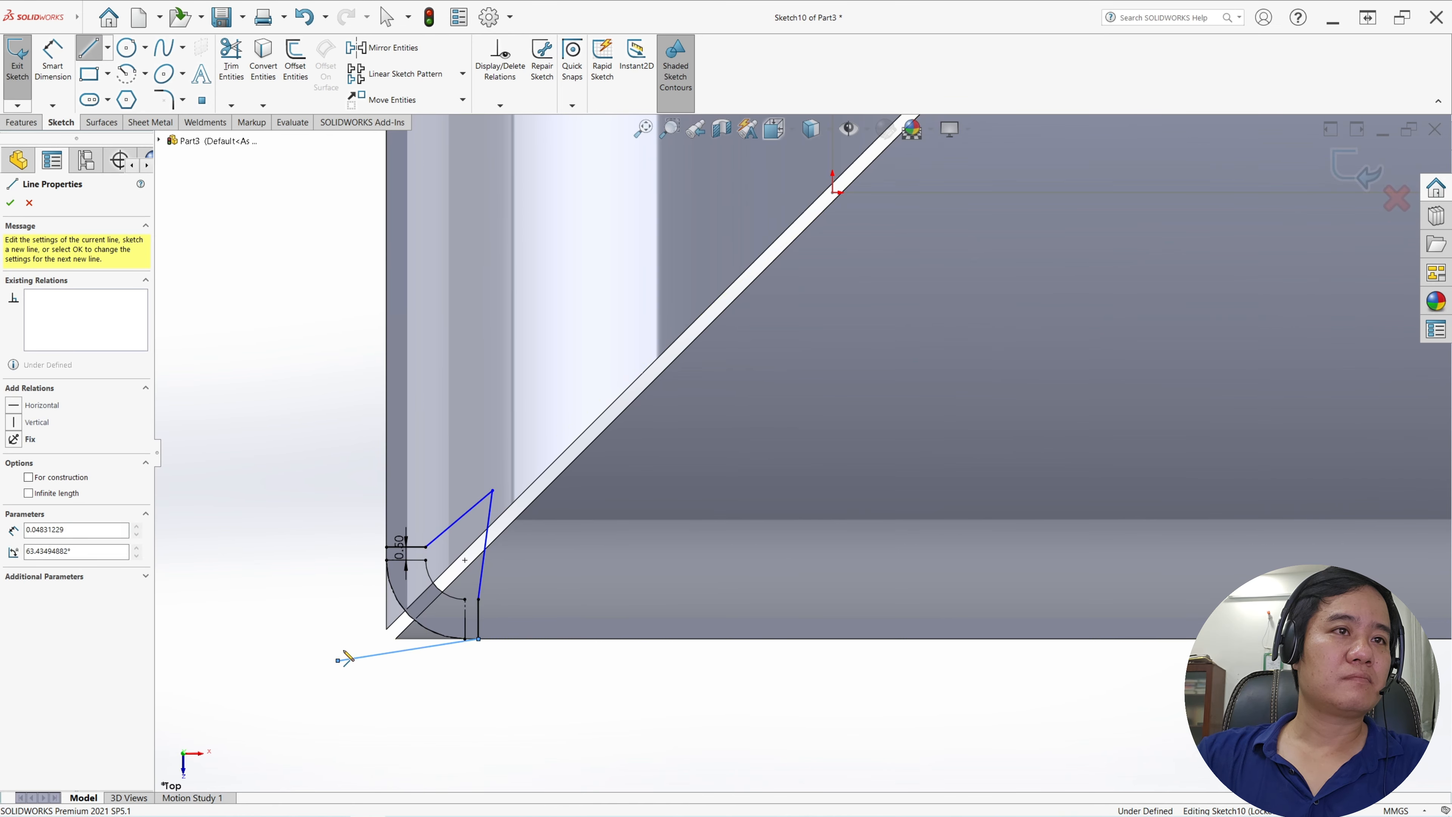
left_click(338, 660)
left_click(386, 547)
key("Escape")
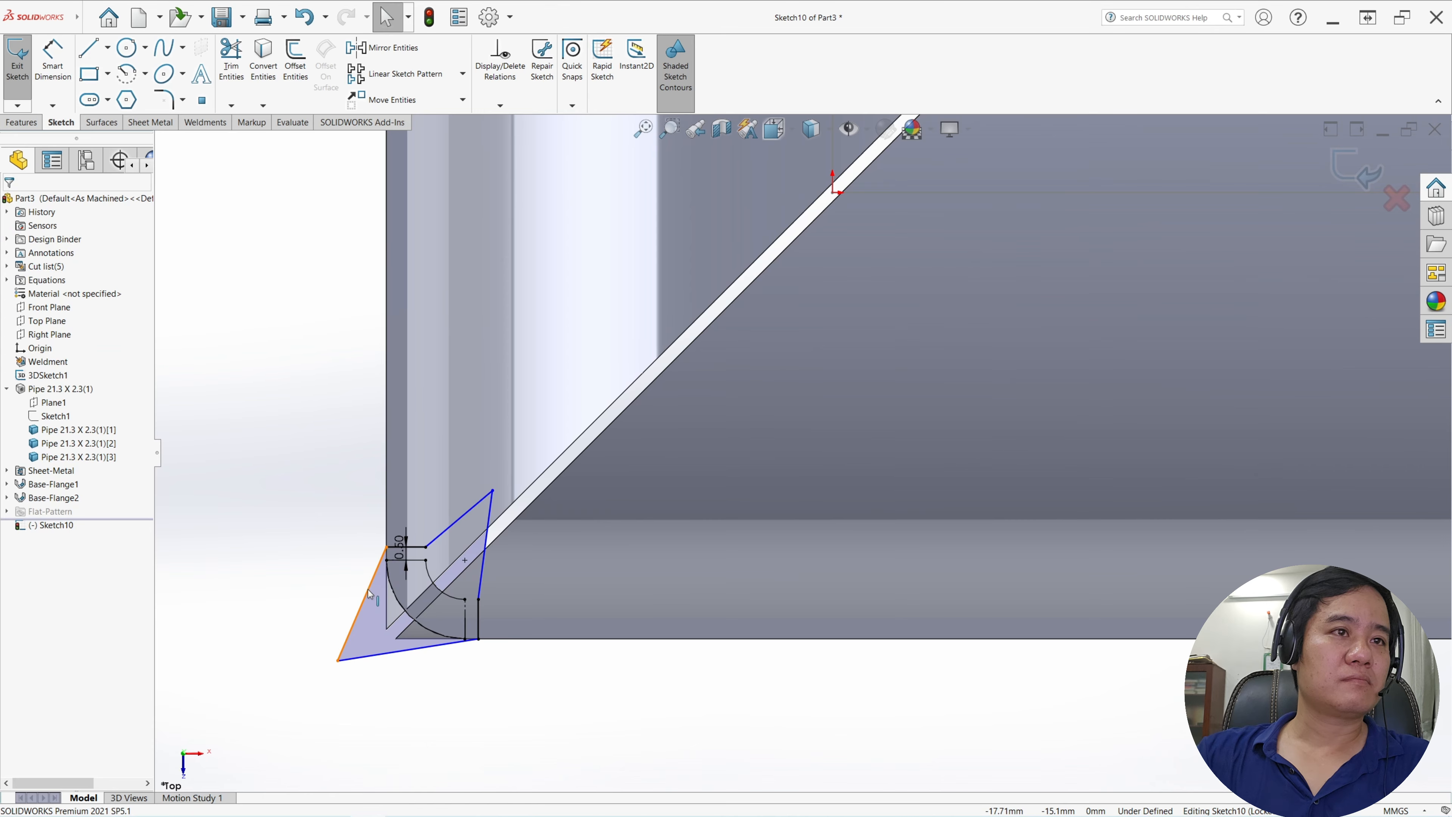
- Make the outer slanted line starting from the horizontal offset line collinear with the vertical pipe's outer silhouette edge
left_click(364, 601)
left_click(399, 596, "ctrl")
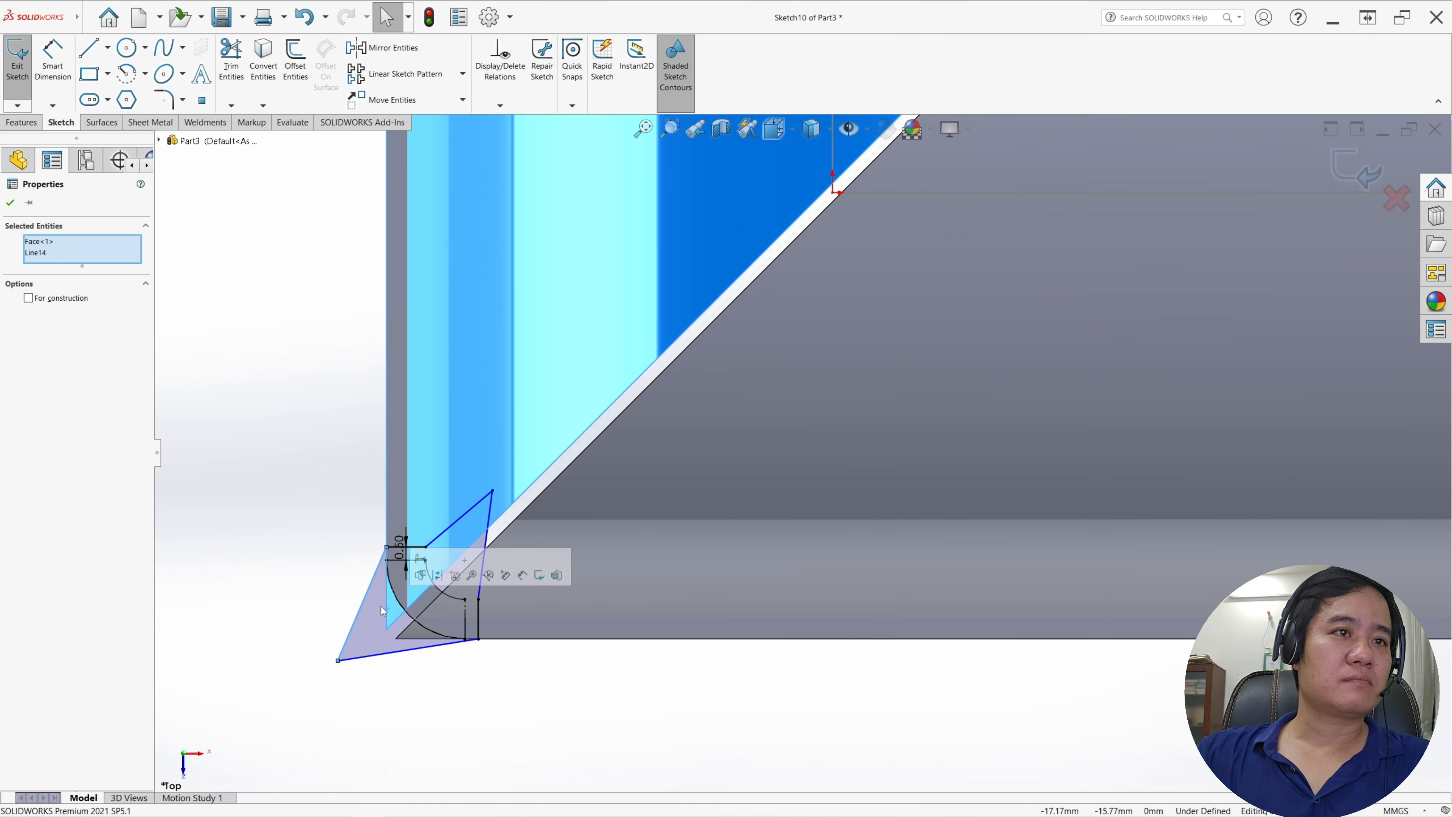
key("Escape")
left_click(360, 601)
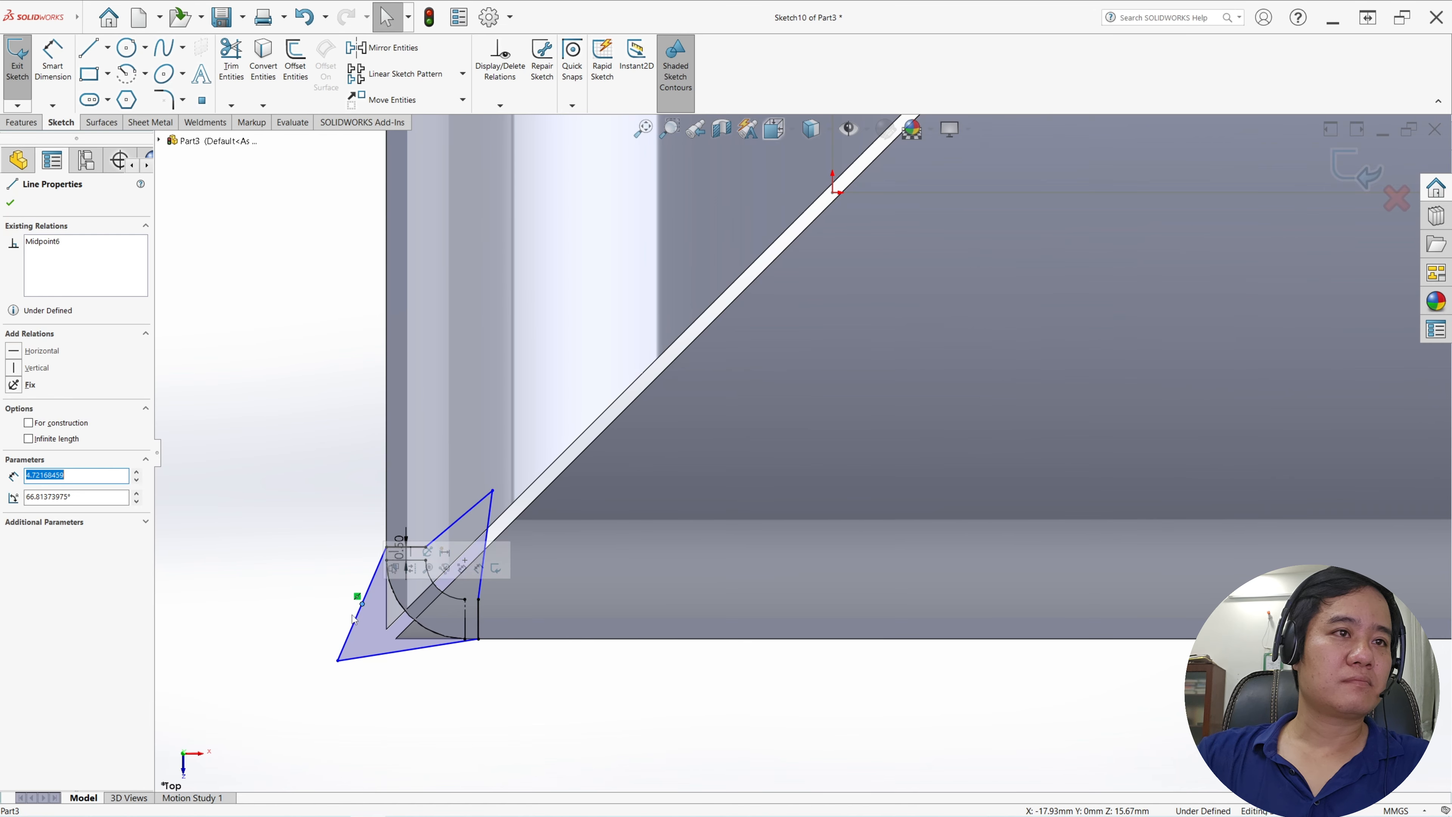
key("Escape")
left_click(355, 619)
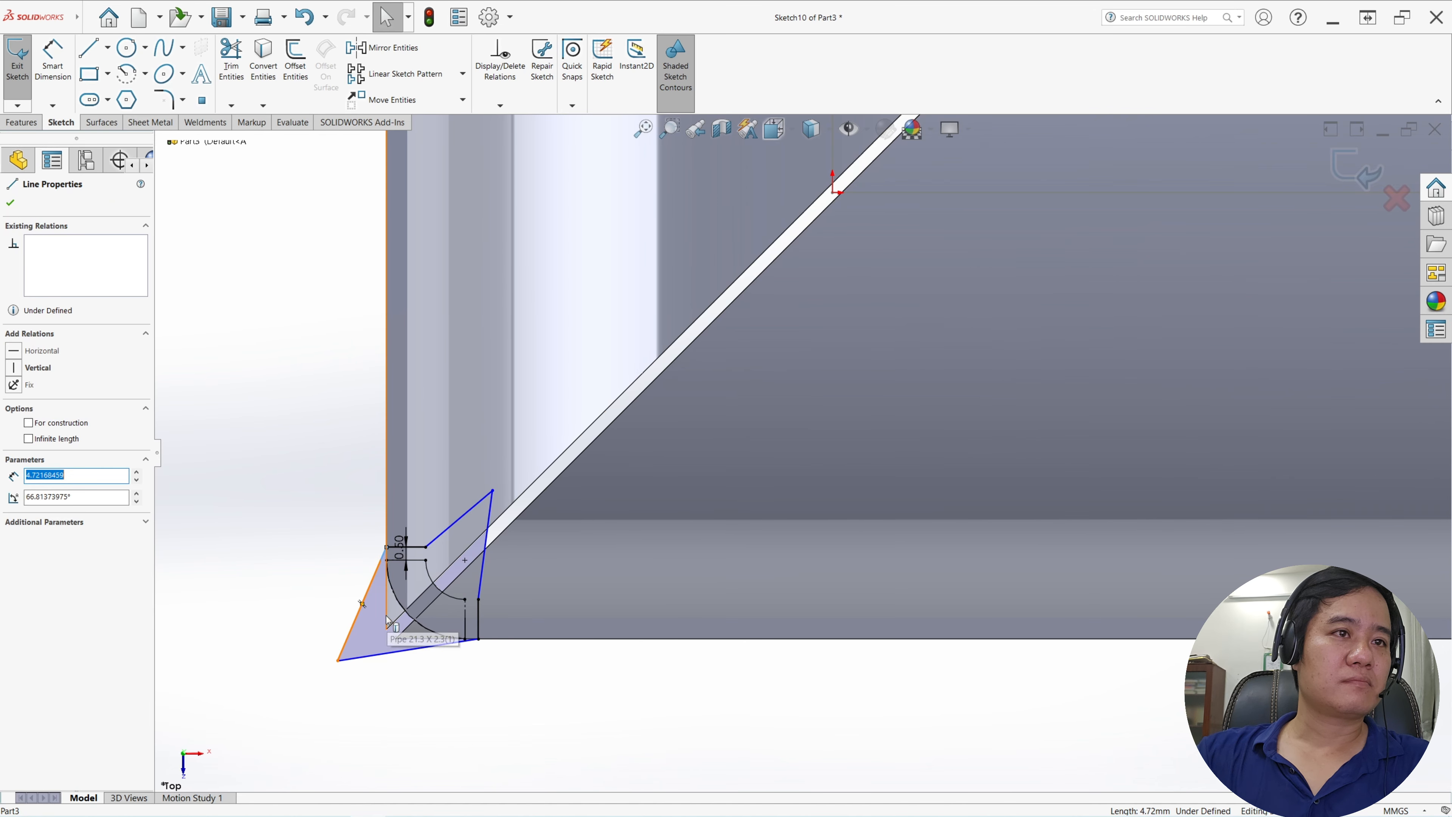
left_click(386, 621, "ctrl")
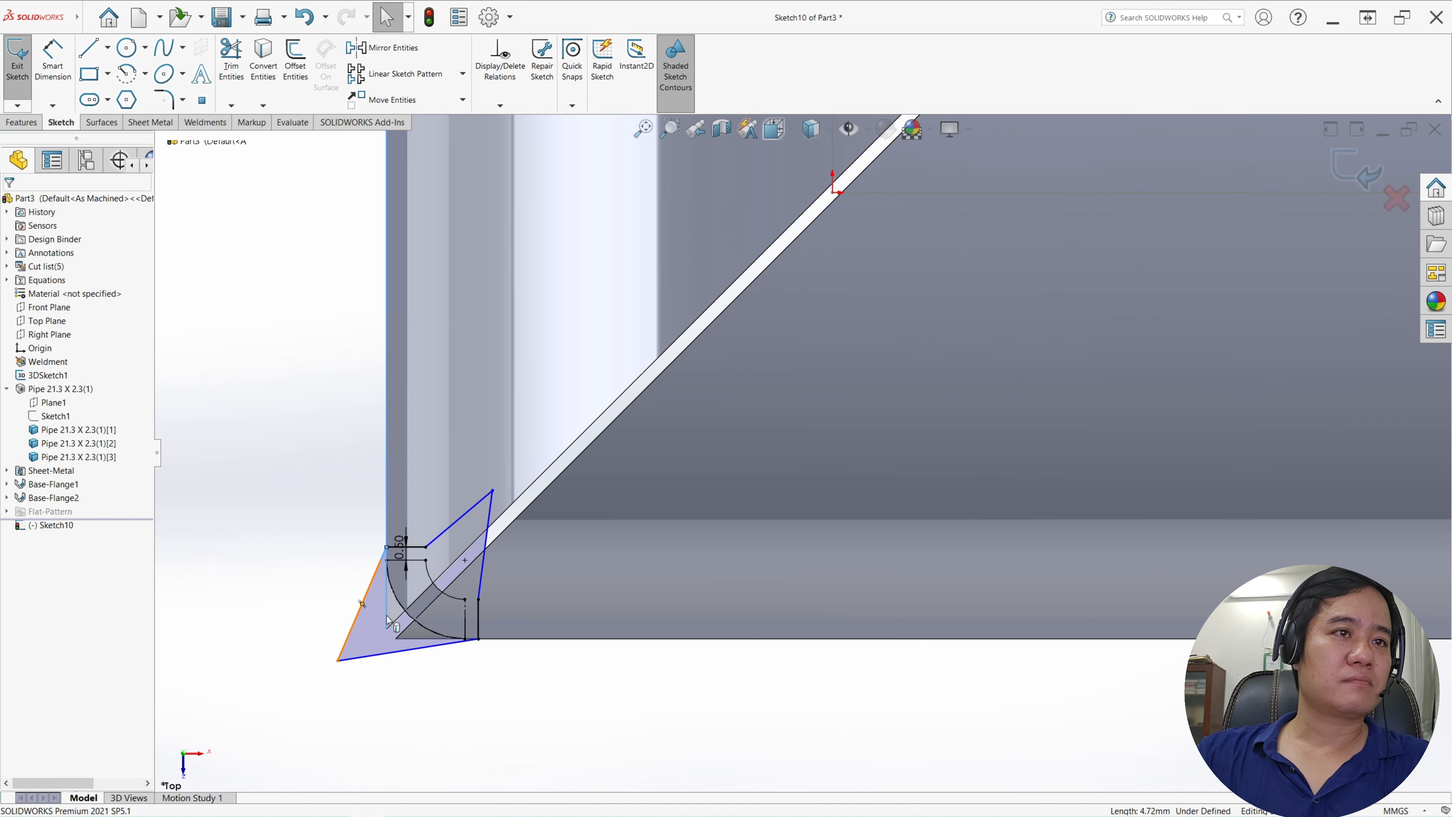
left_click(12, 409)
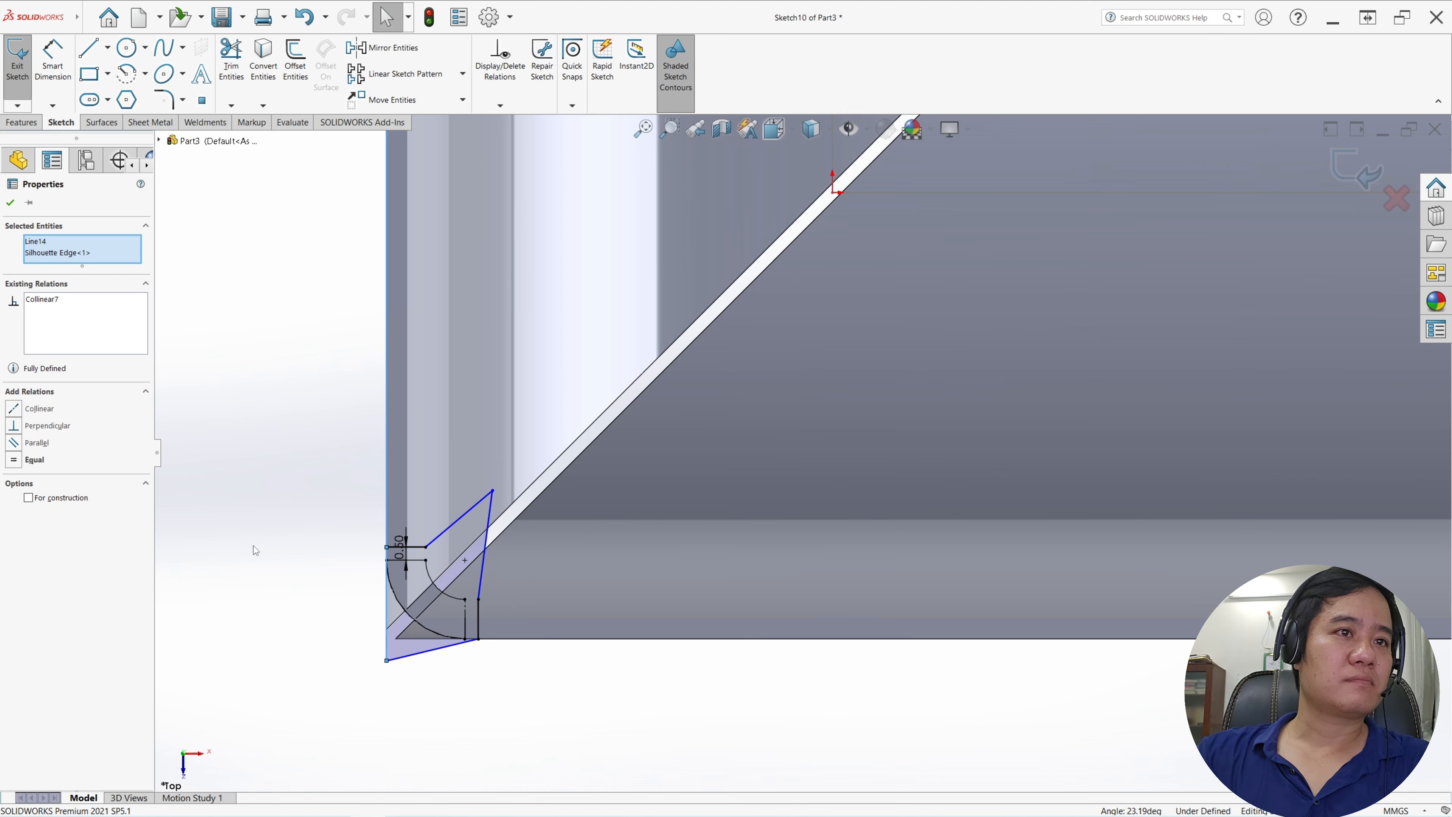
- Make the other outer line collinear with the horizontal pipe's outer silhouette edge
left_click(413, 655)
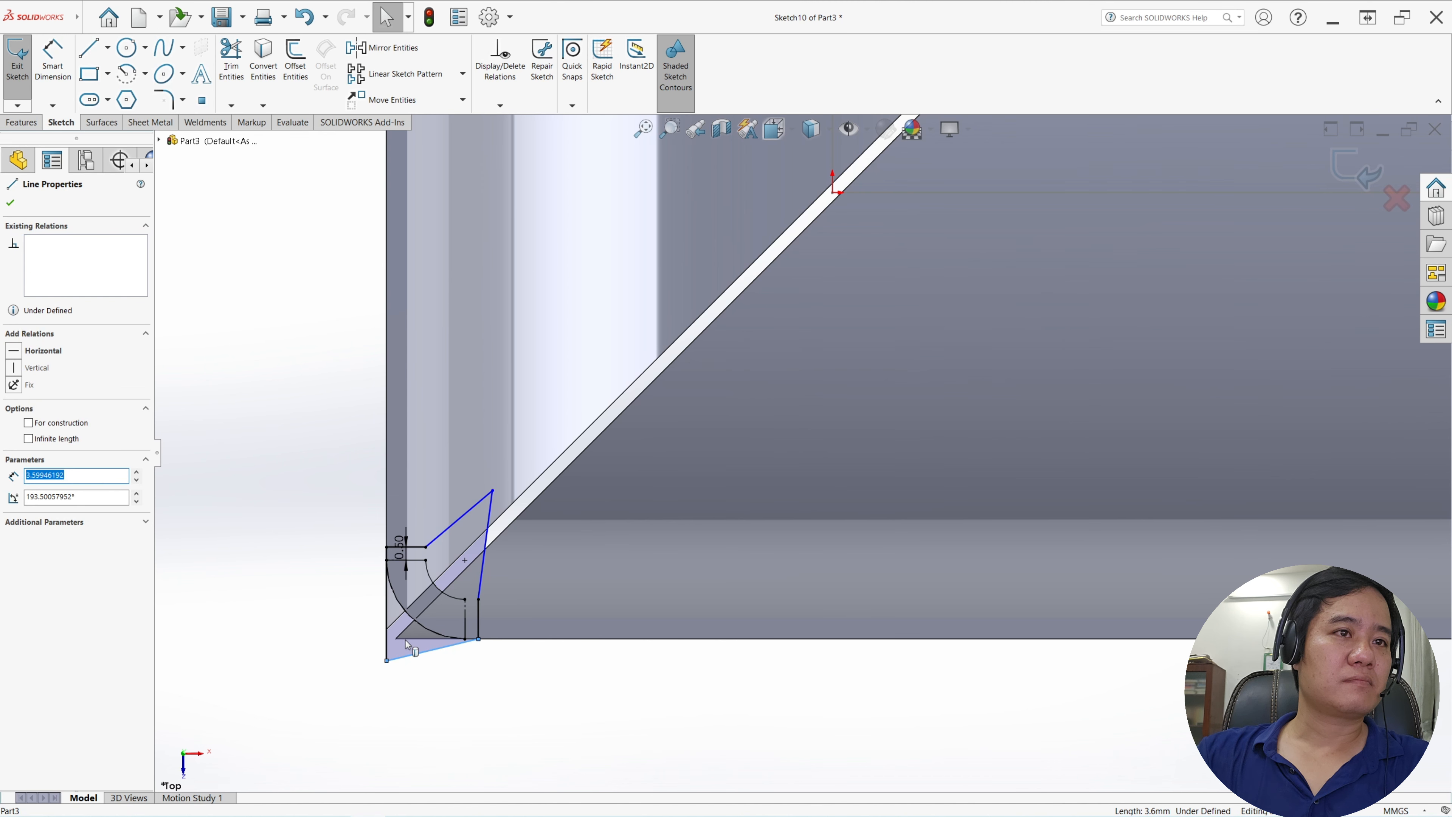
left_click(405, 640, "ctrl")
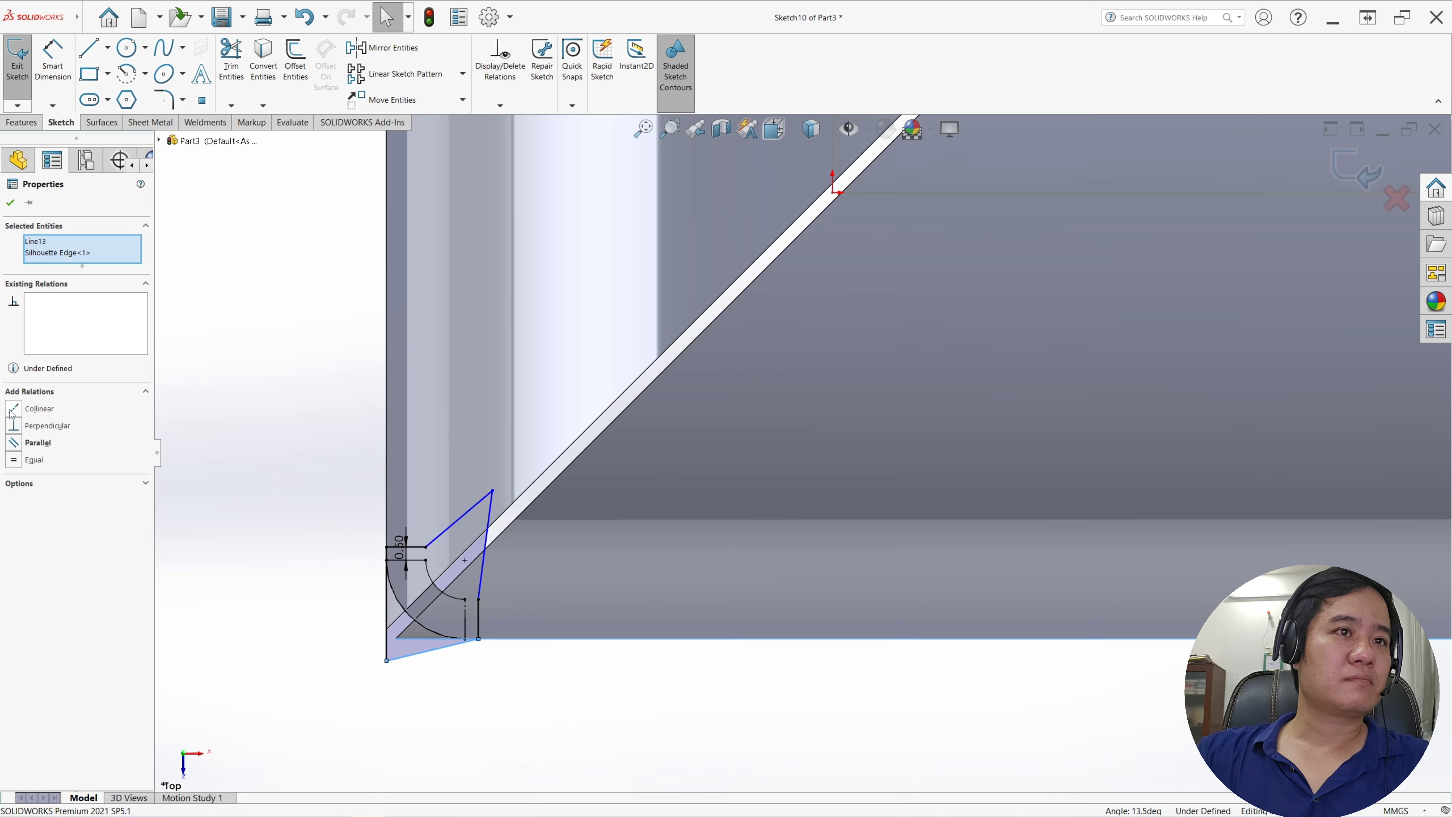
left_click(13, 409)
key("Escape")
- Make the two inner slanted lines collinear with their adjoining offset lines to square off the cut profile
left_click(423, 548)
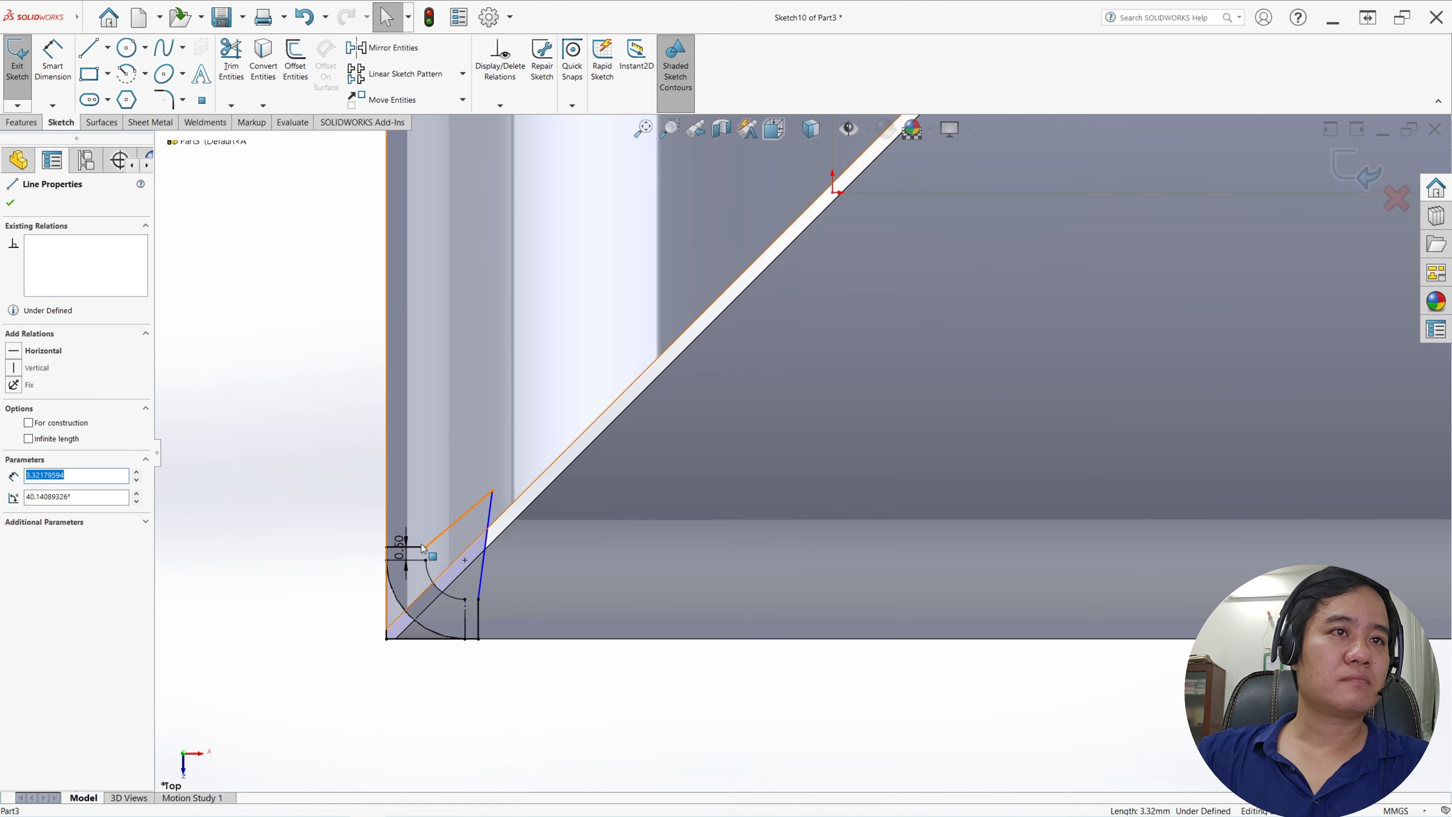
left_click(415, 547, "ctrl")
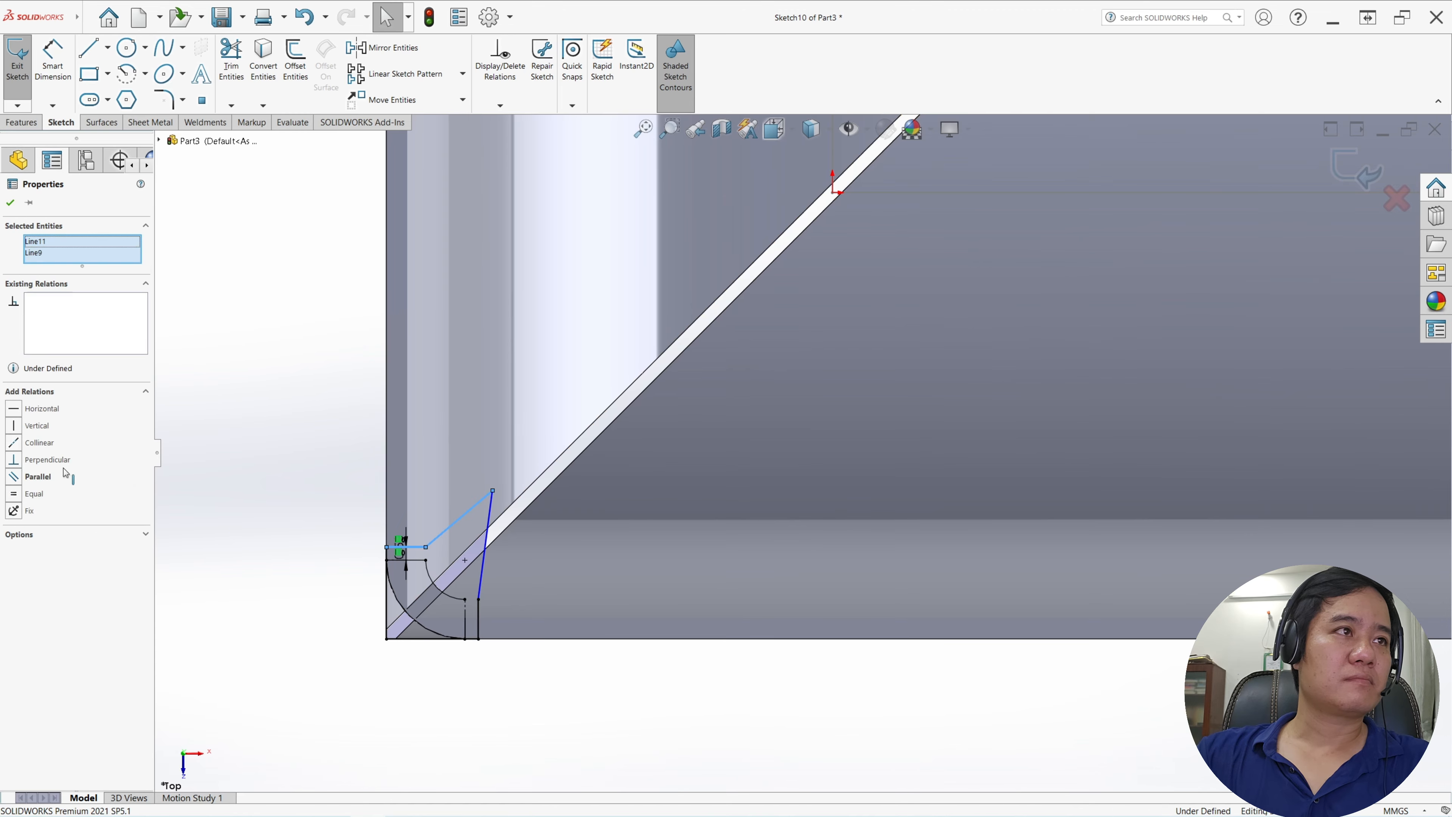
left_click(14, 442)
key("Escape")
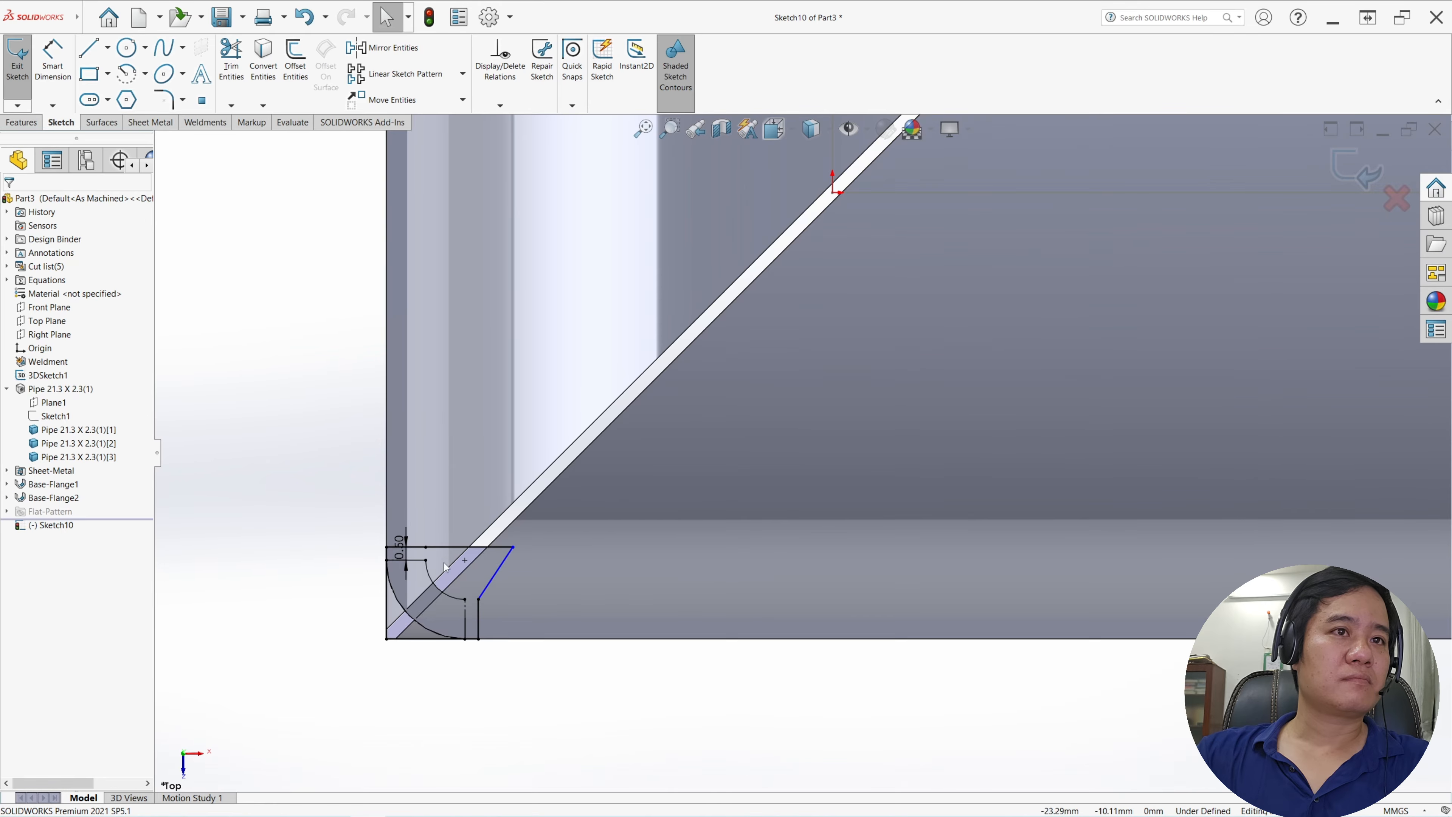
left_click(487, 591)
left_click(478, 613, "ctrl")
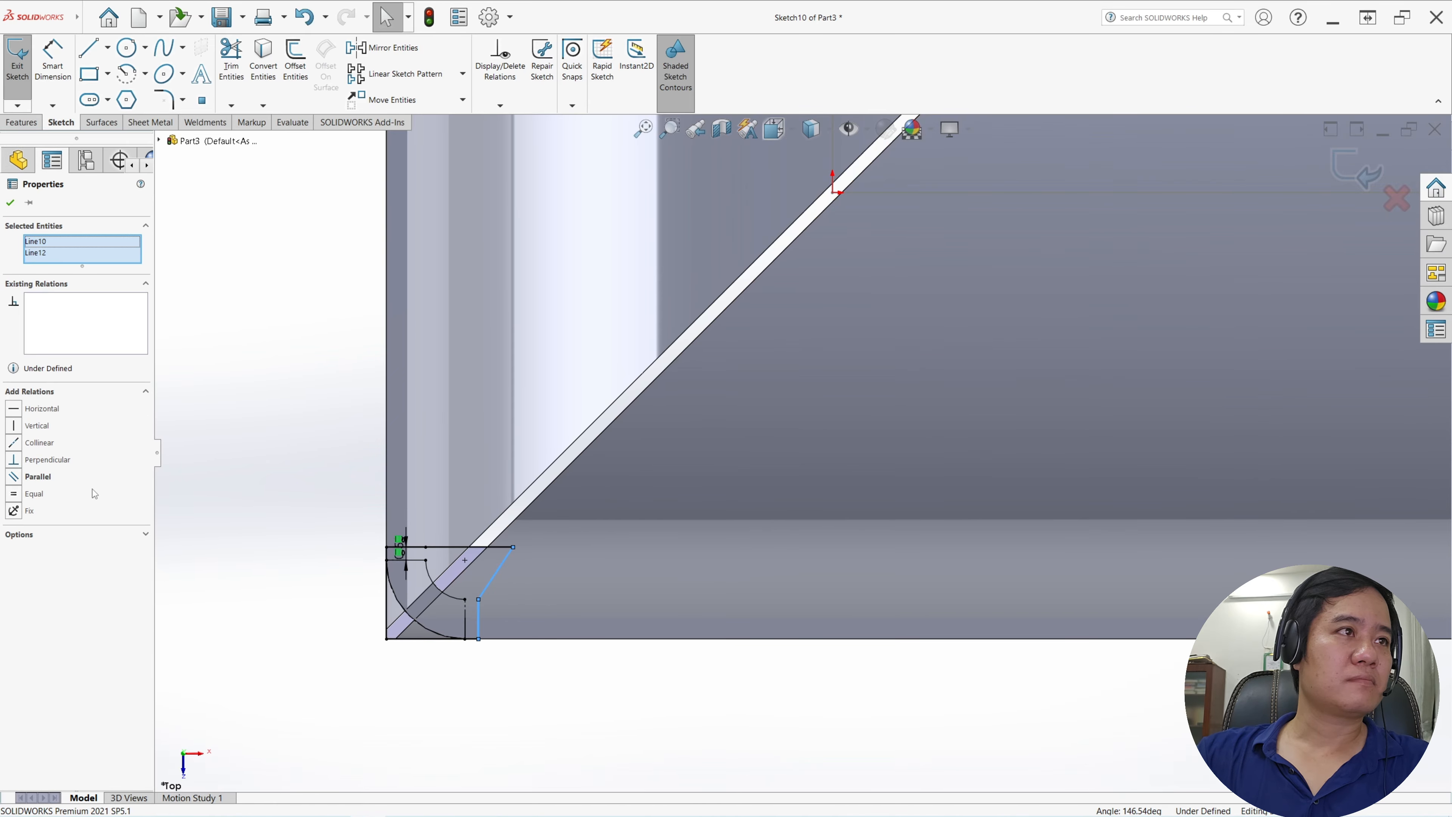
left_click(14, 442)
key("Escape")
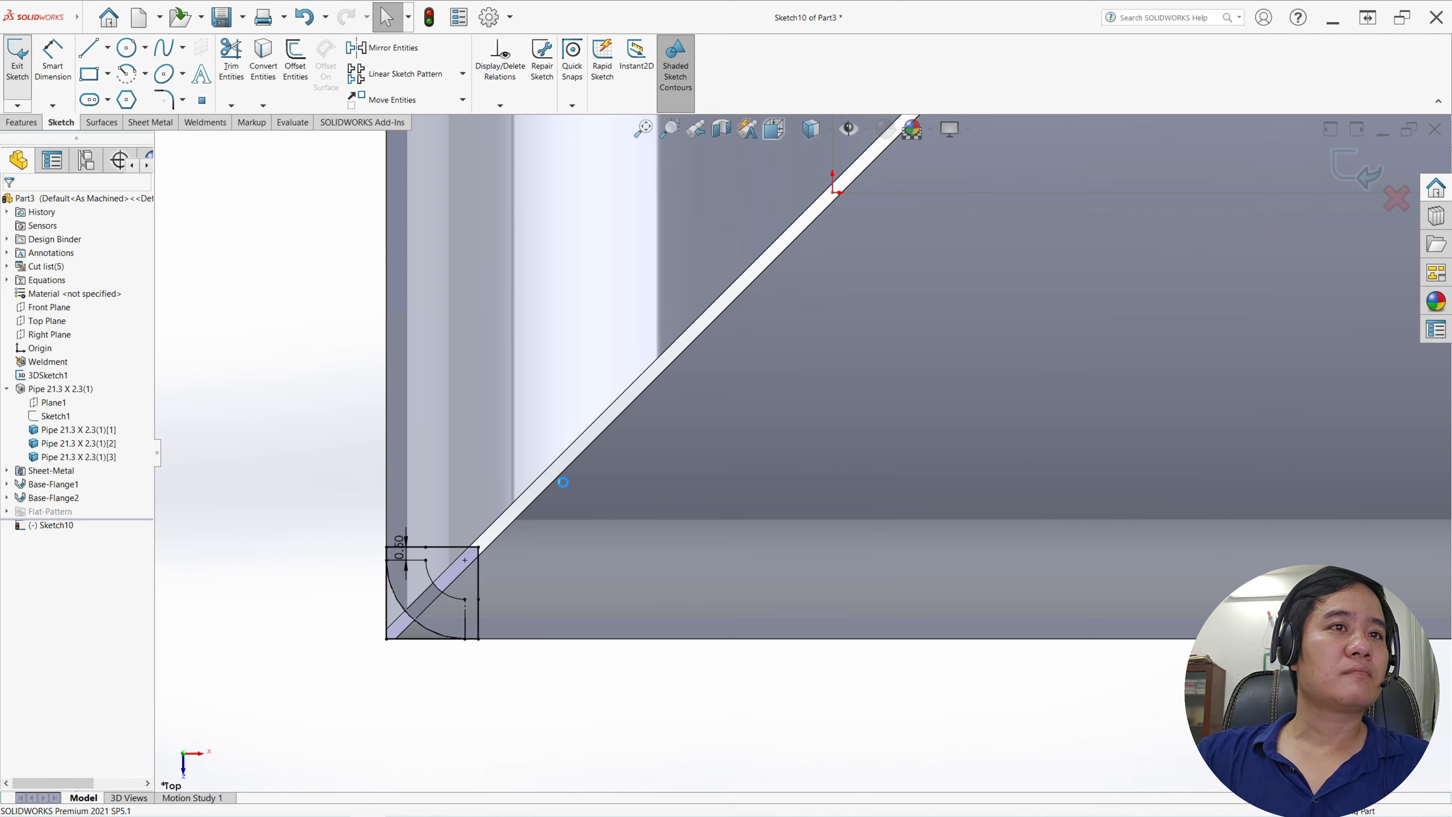
- Exit the sketch and cut it Through All - Both, with auto-select off and only the two pipe bodies meeting at the first corner in scope
scroll(653, 518, "up", 10)
mouse_move(860, 430)
middle_mouse_down()
mouse_move(847, 413)
mouse_move(856, 243)
mouse_move(979, 330)
middle_mouse_up()
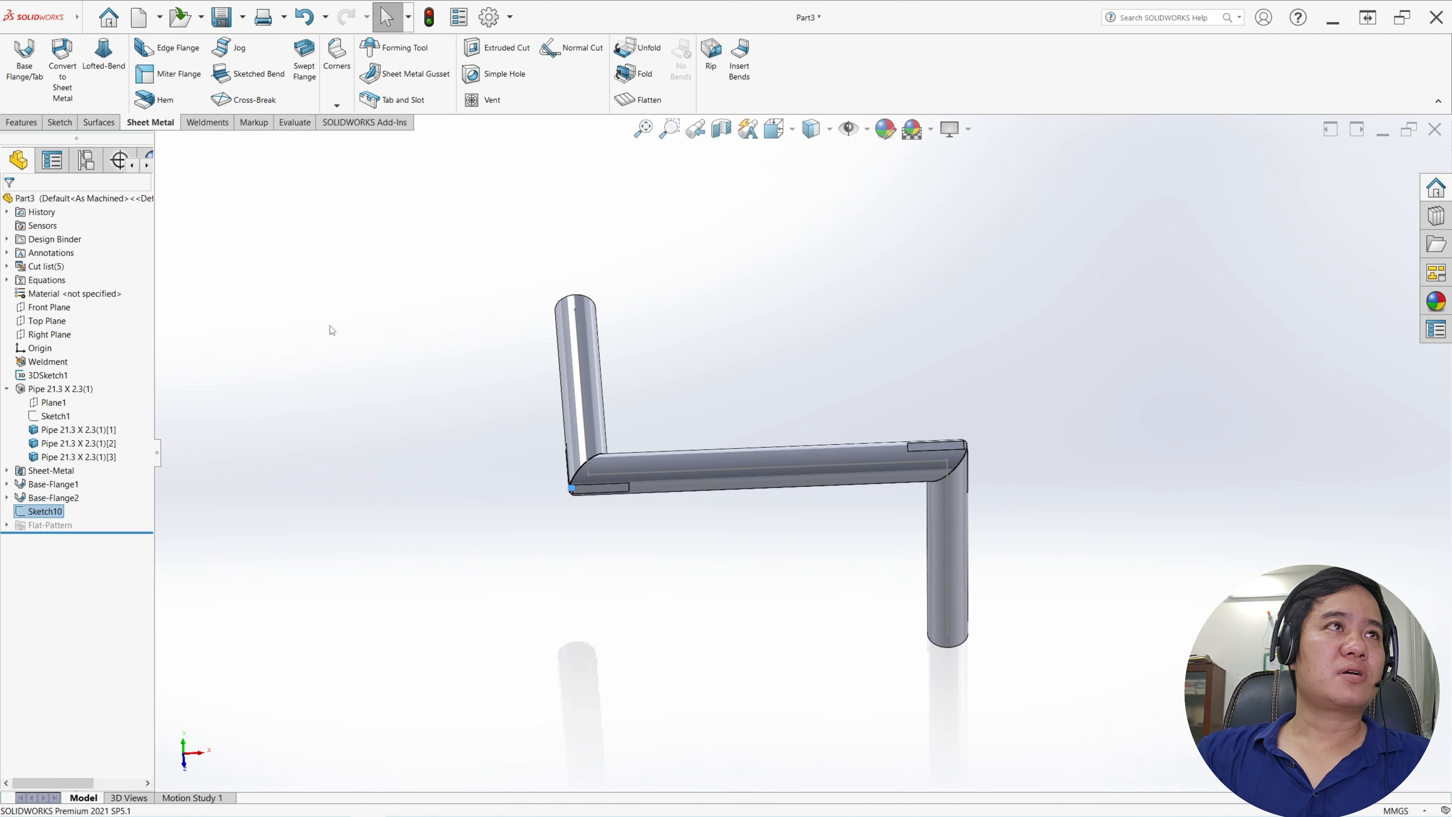
left_click(22, 121)
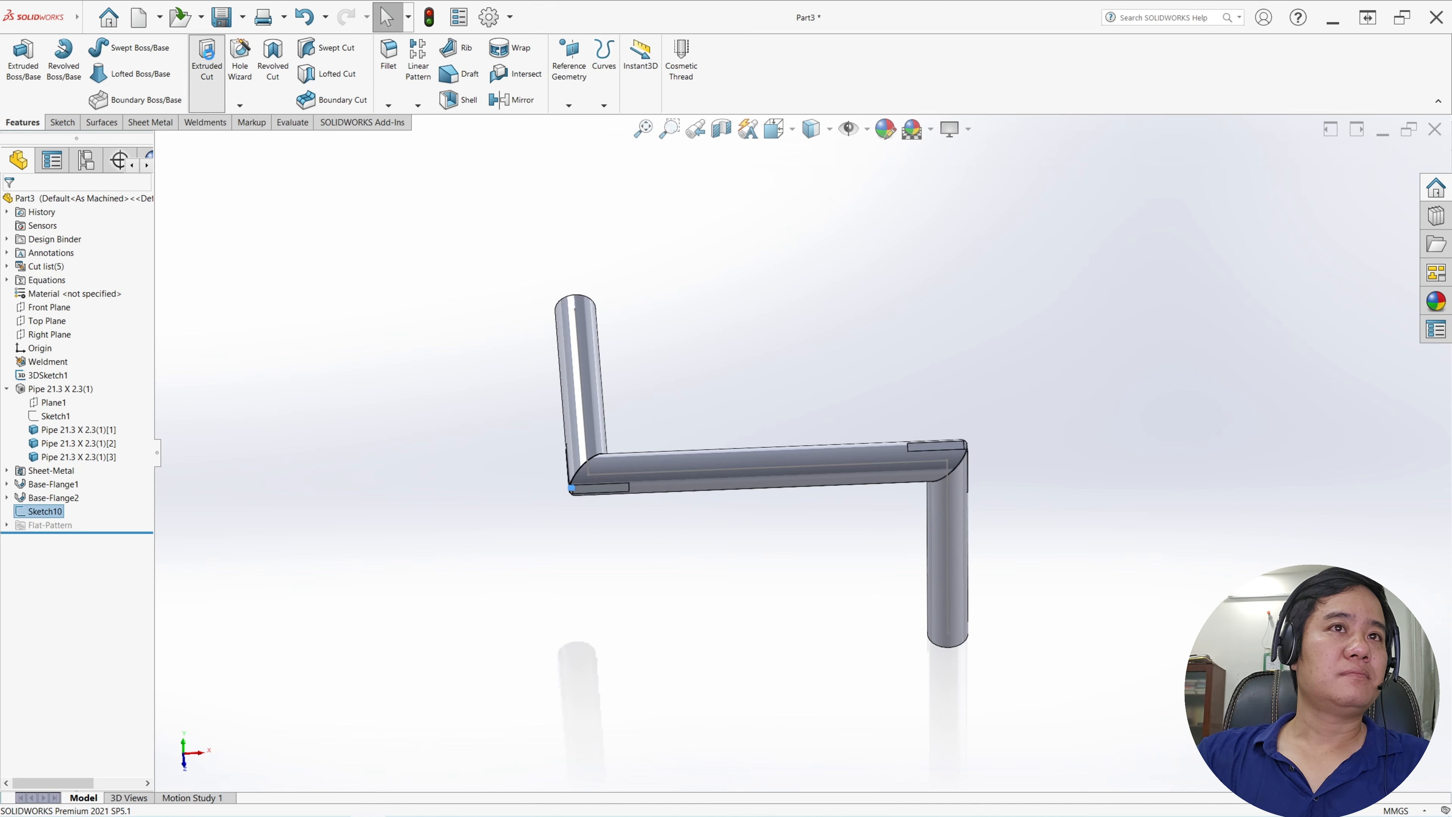
left_click(52, 282)
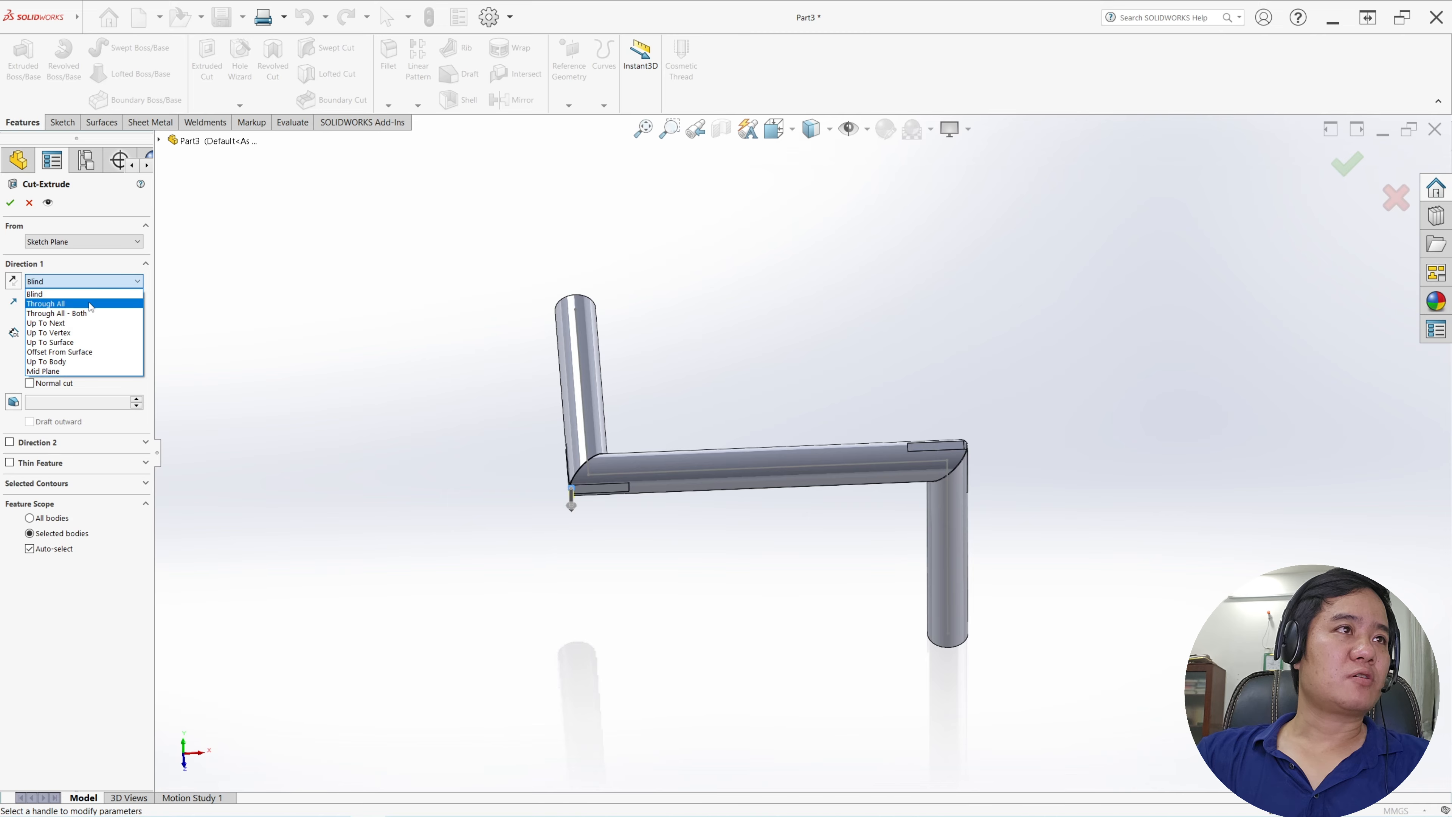
left_click(95, 314)
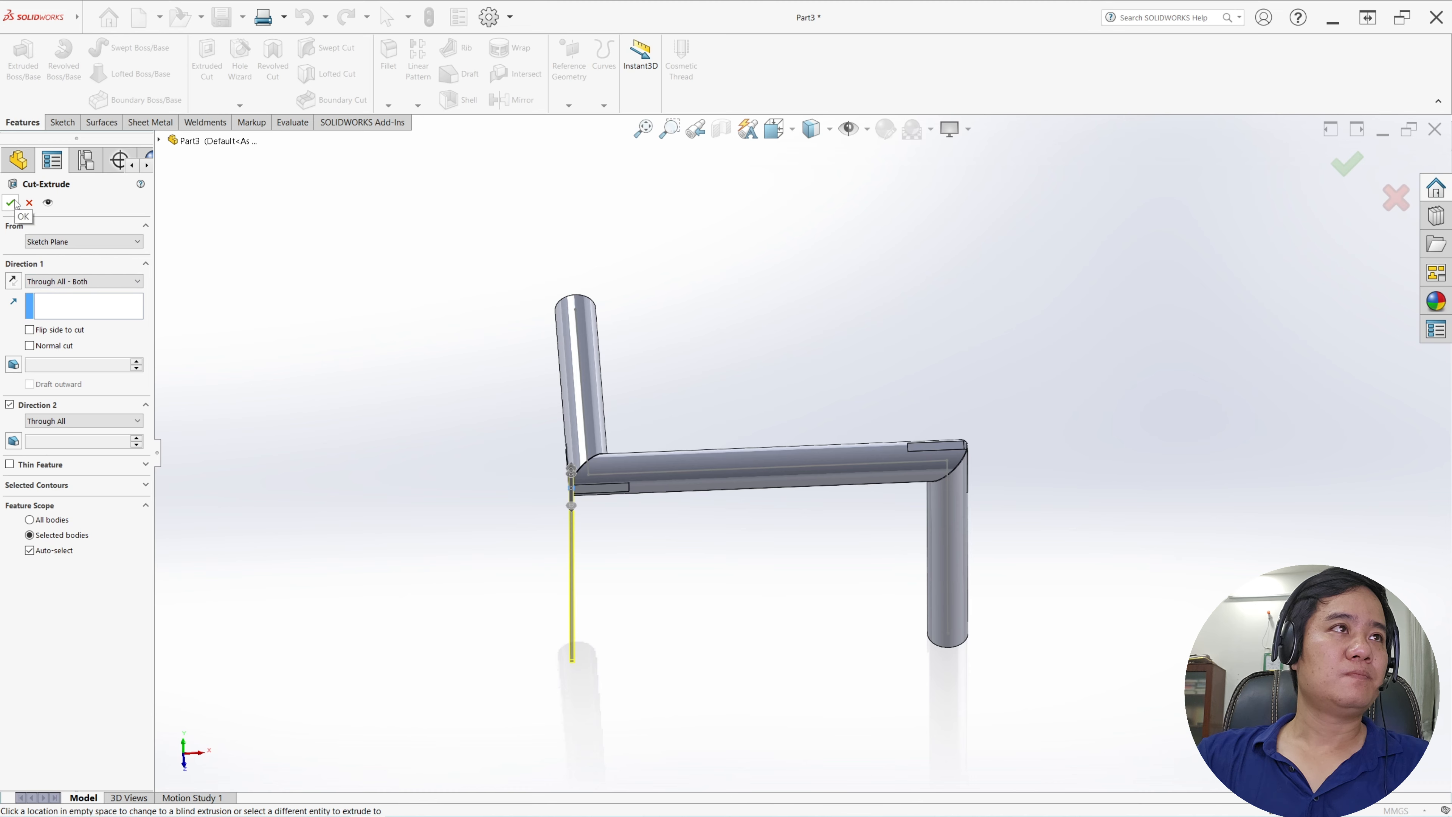
left_click(30, 552)
middle_click_drag(720, 425, 619, 455)
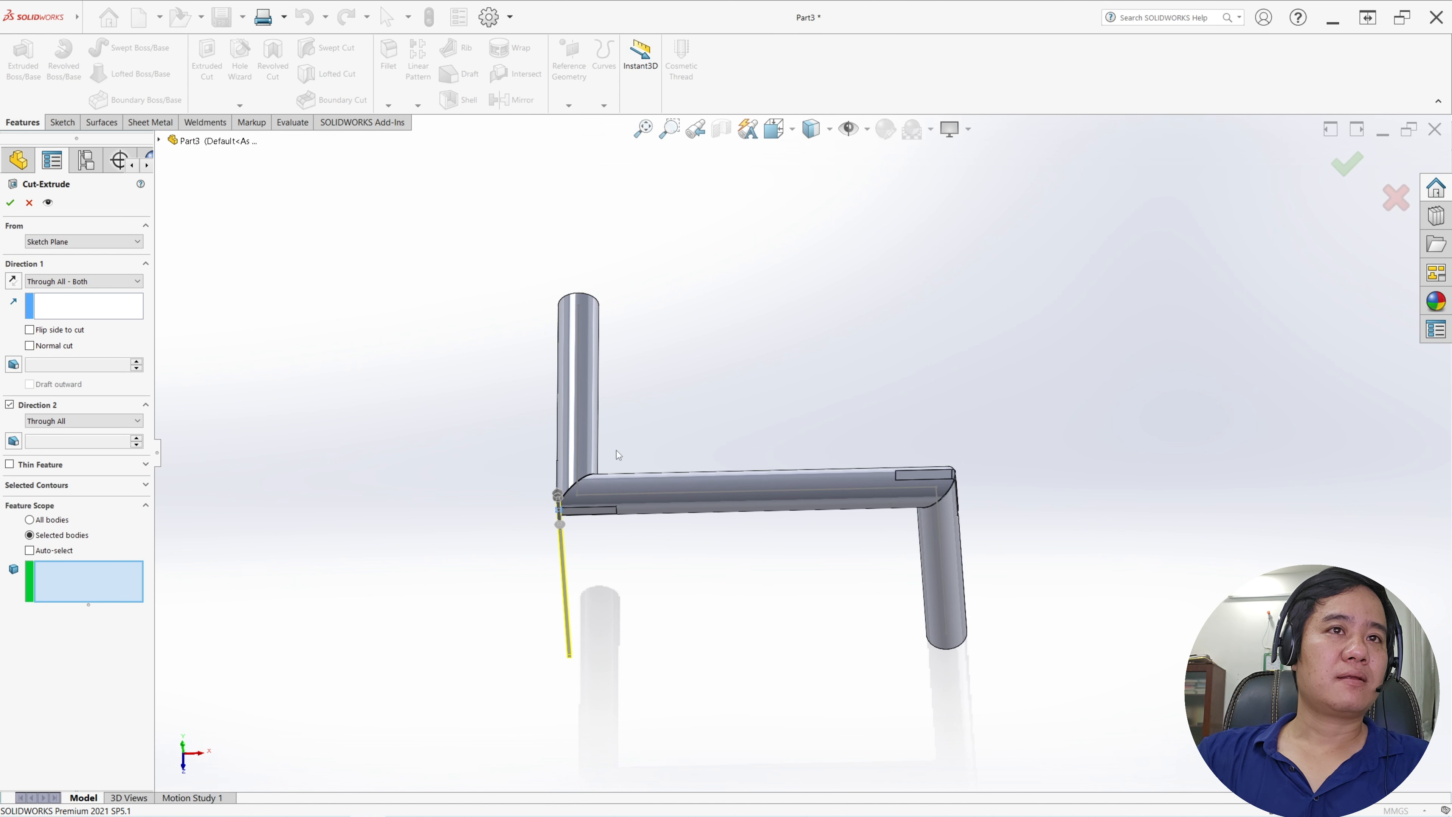
left_click(587, 449)
left_click(664, 494)
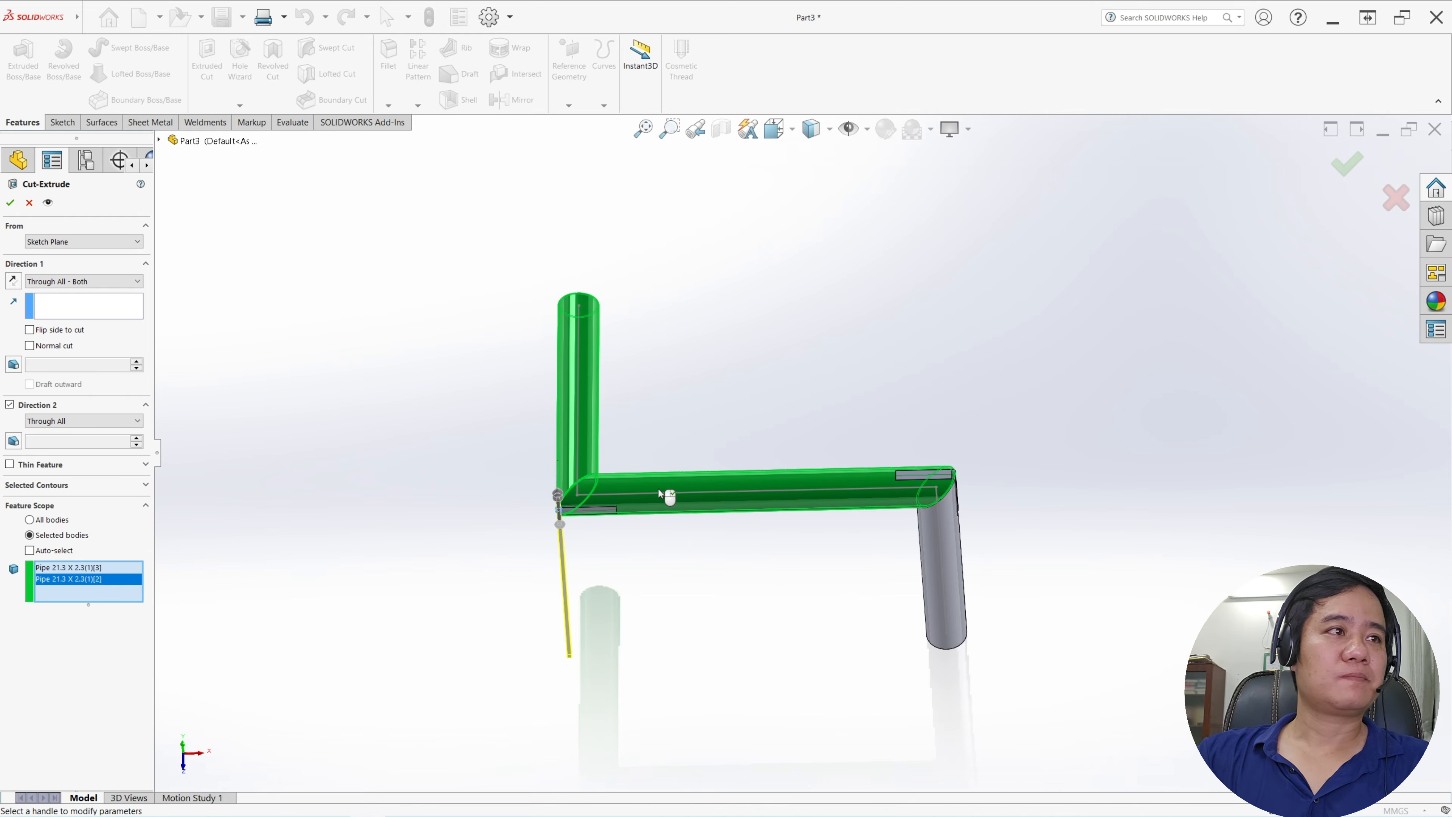
left_click(9, 204)
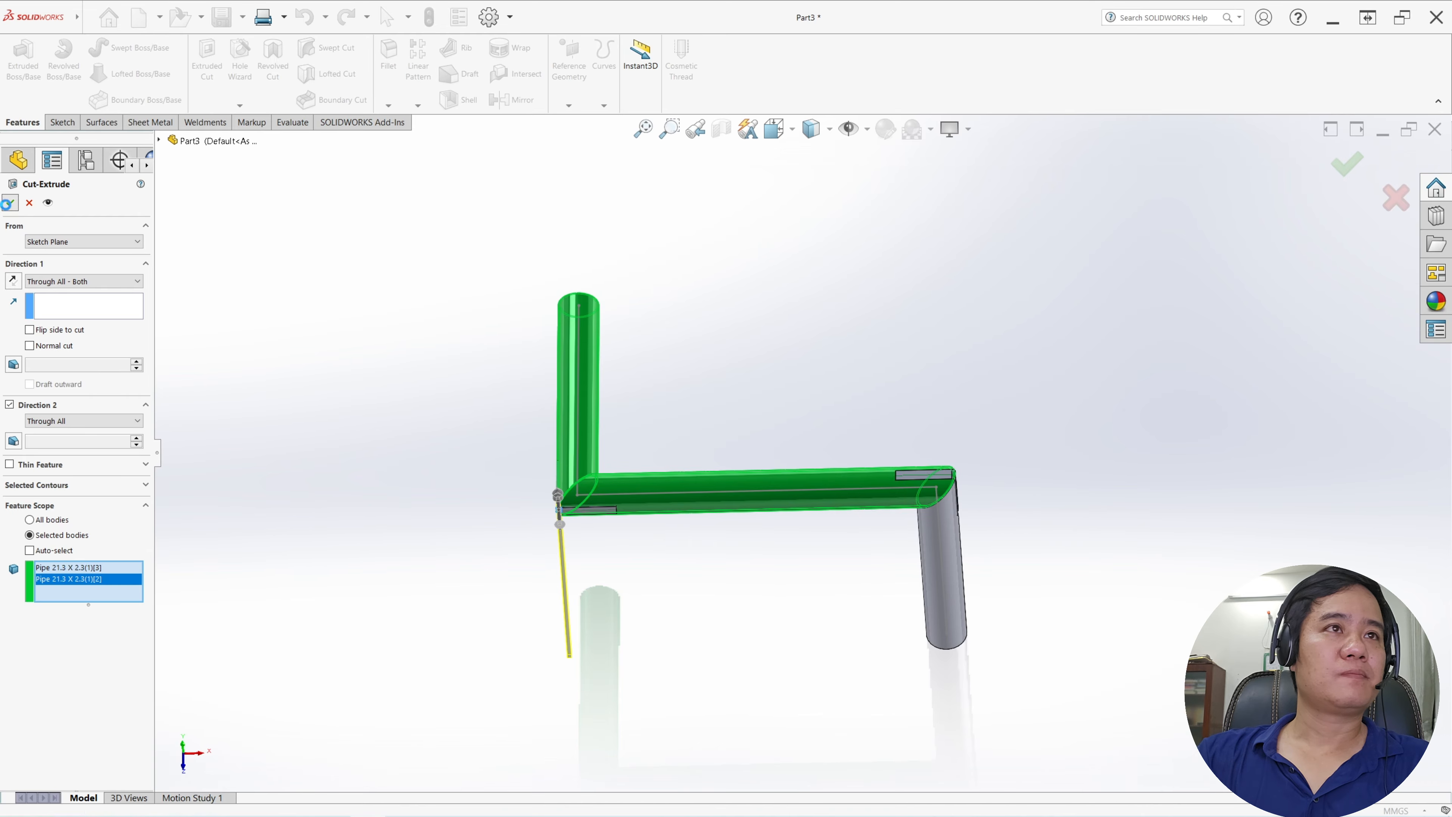
- Start a sketch on the Front Plane and convert the edges of the second corner flange's curved bend face into sketch entities
scroll(938, 458, "down", 5)
middle_click_drag(968, 445, 939, 455)
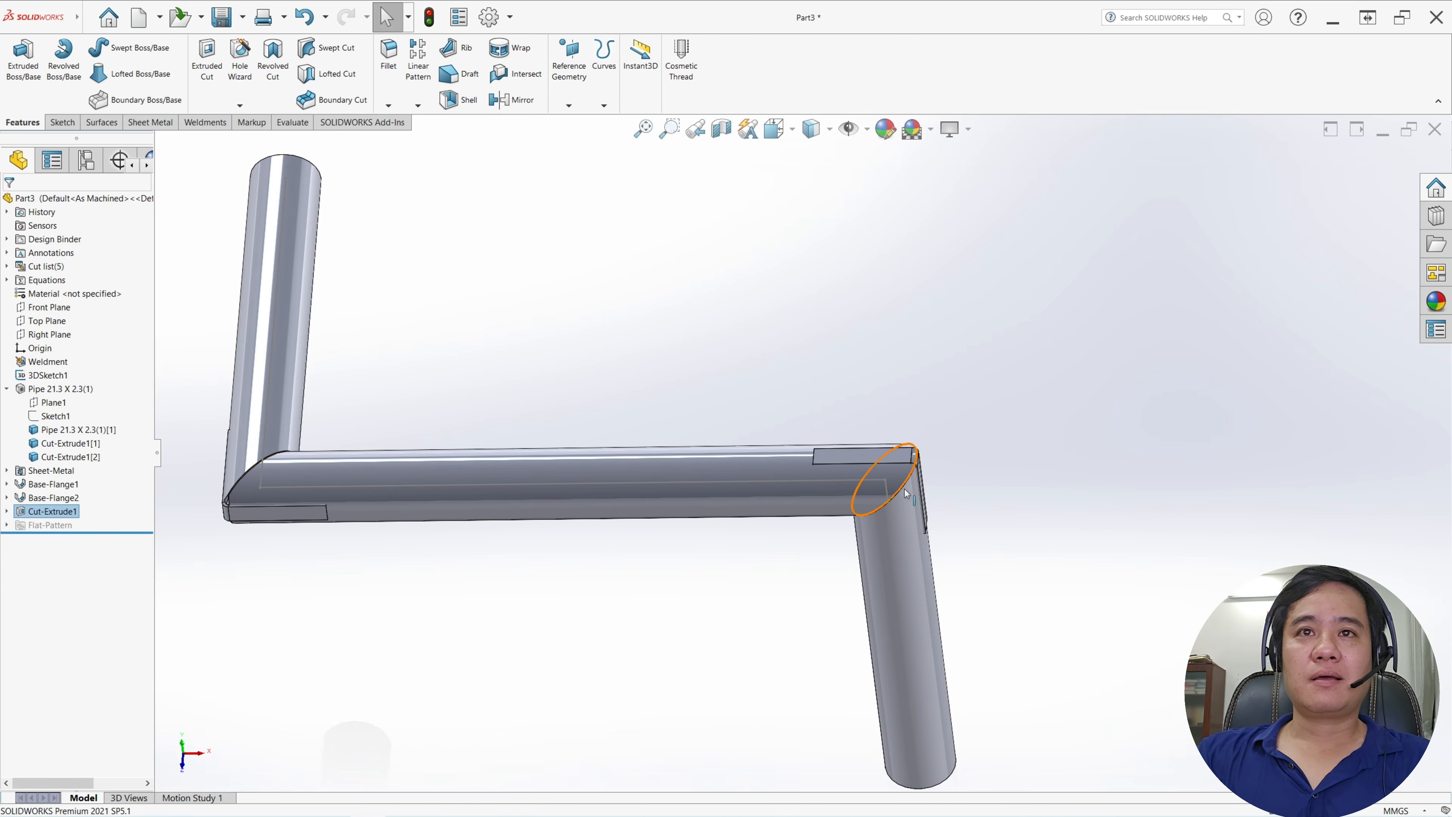
scroll(909, 493, "down", 6)
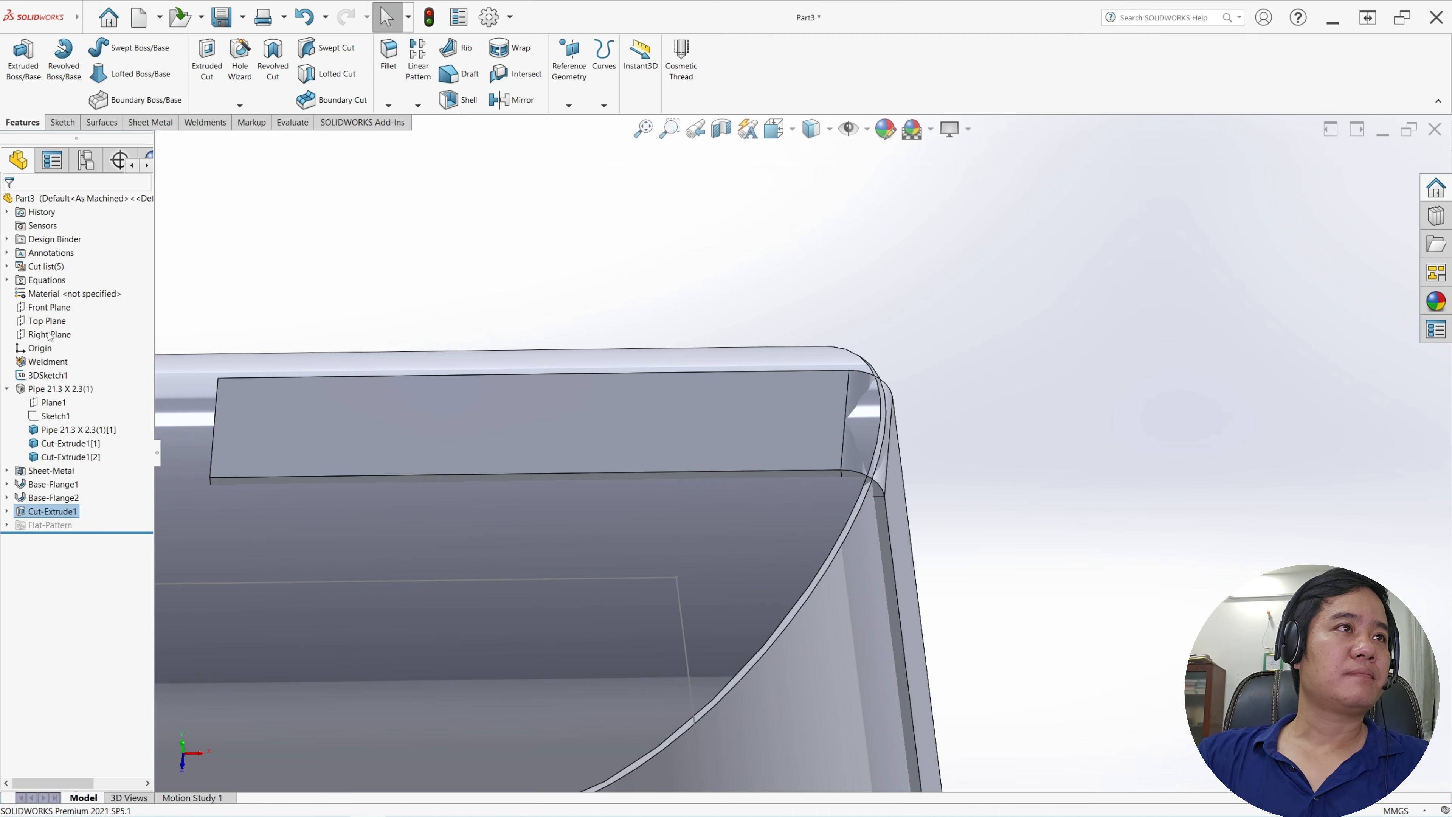
left_click(50, 307)
scroll(622, 341, "up", 5)
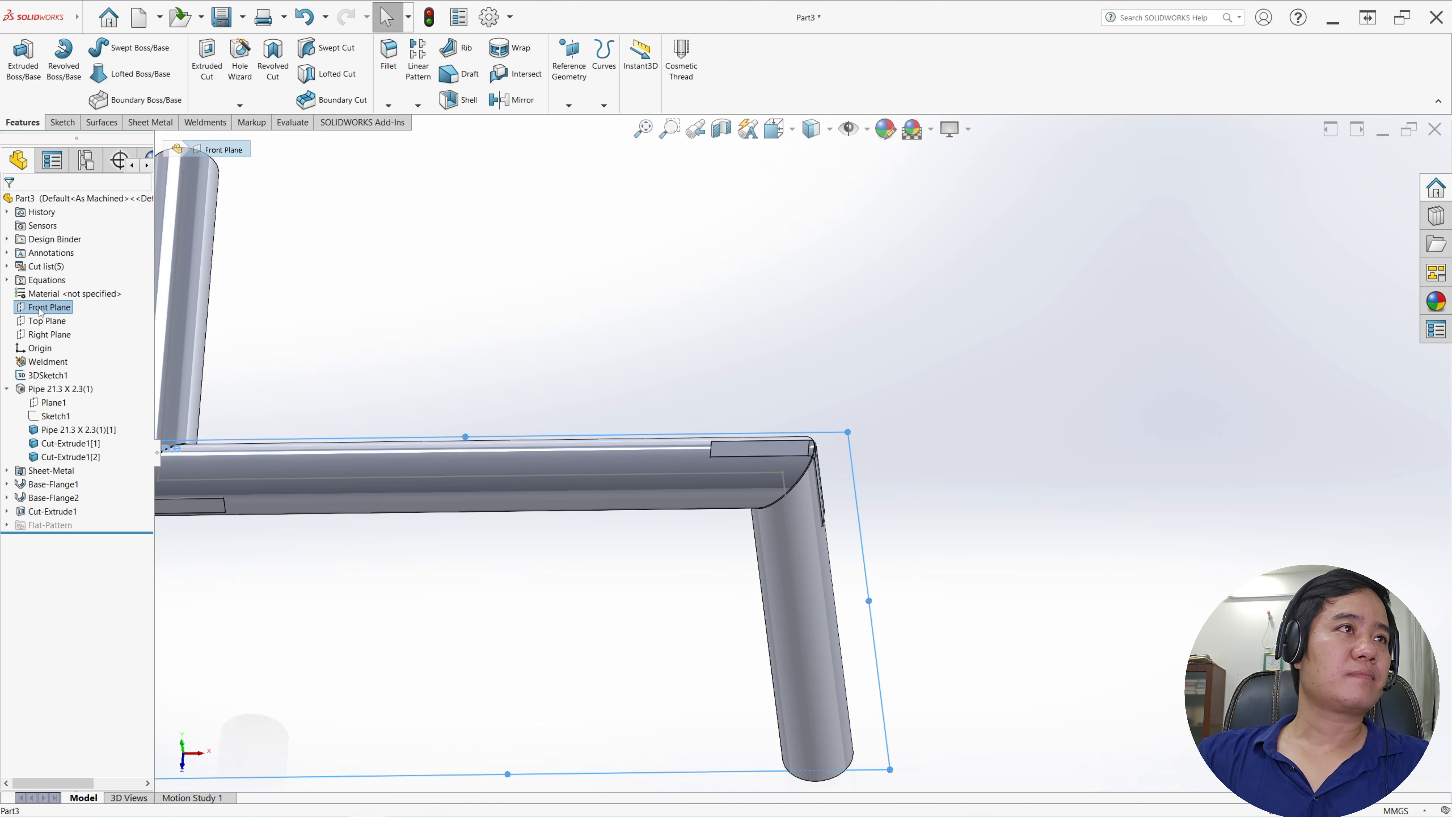
right_click(40, 310)
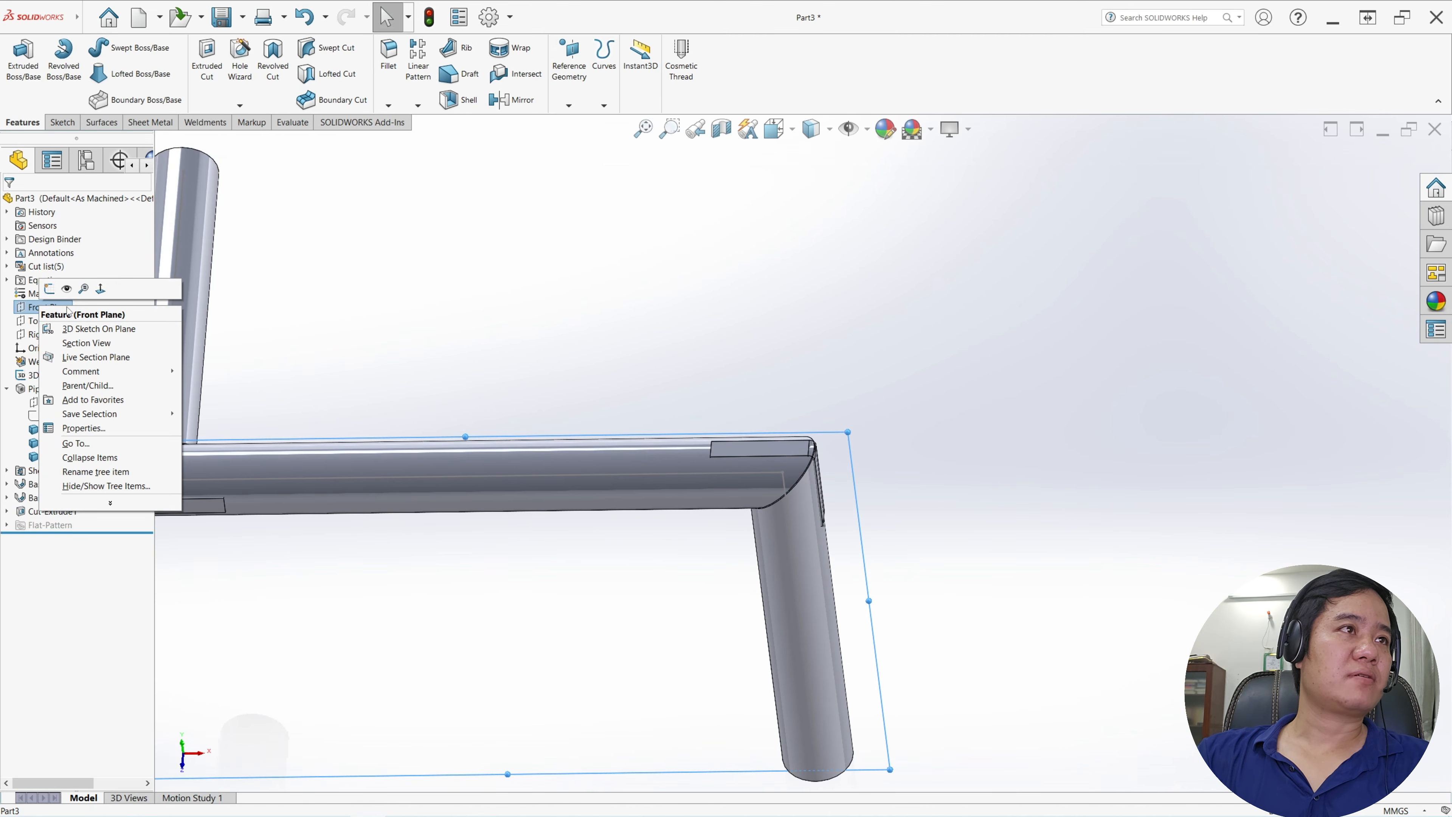
left_click(49, 290)
scroll(1014, 327, "down", 3)
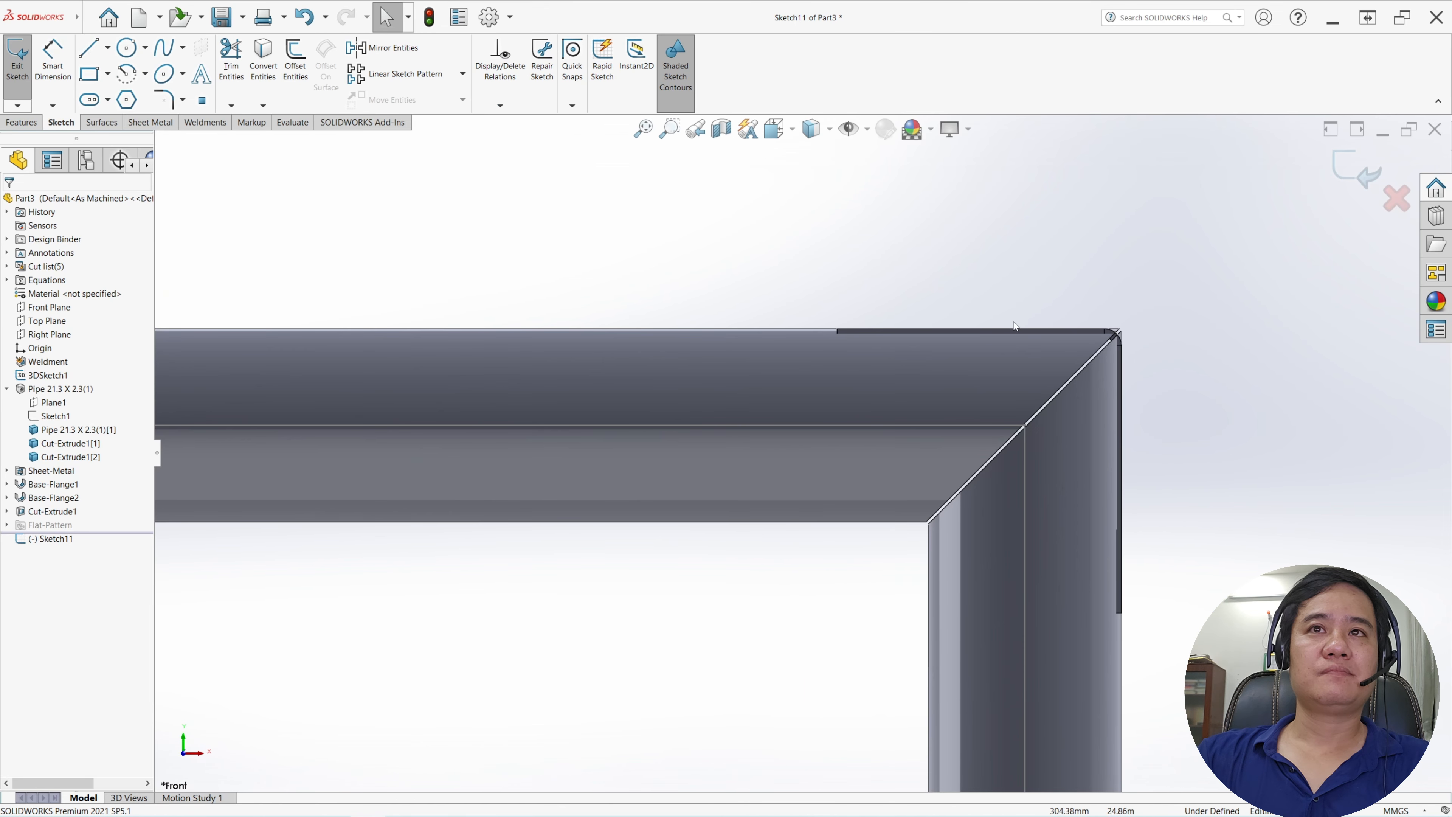
scroll(1092, 351, "down", 5)
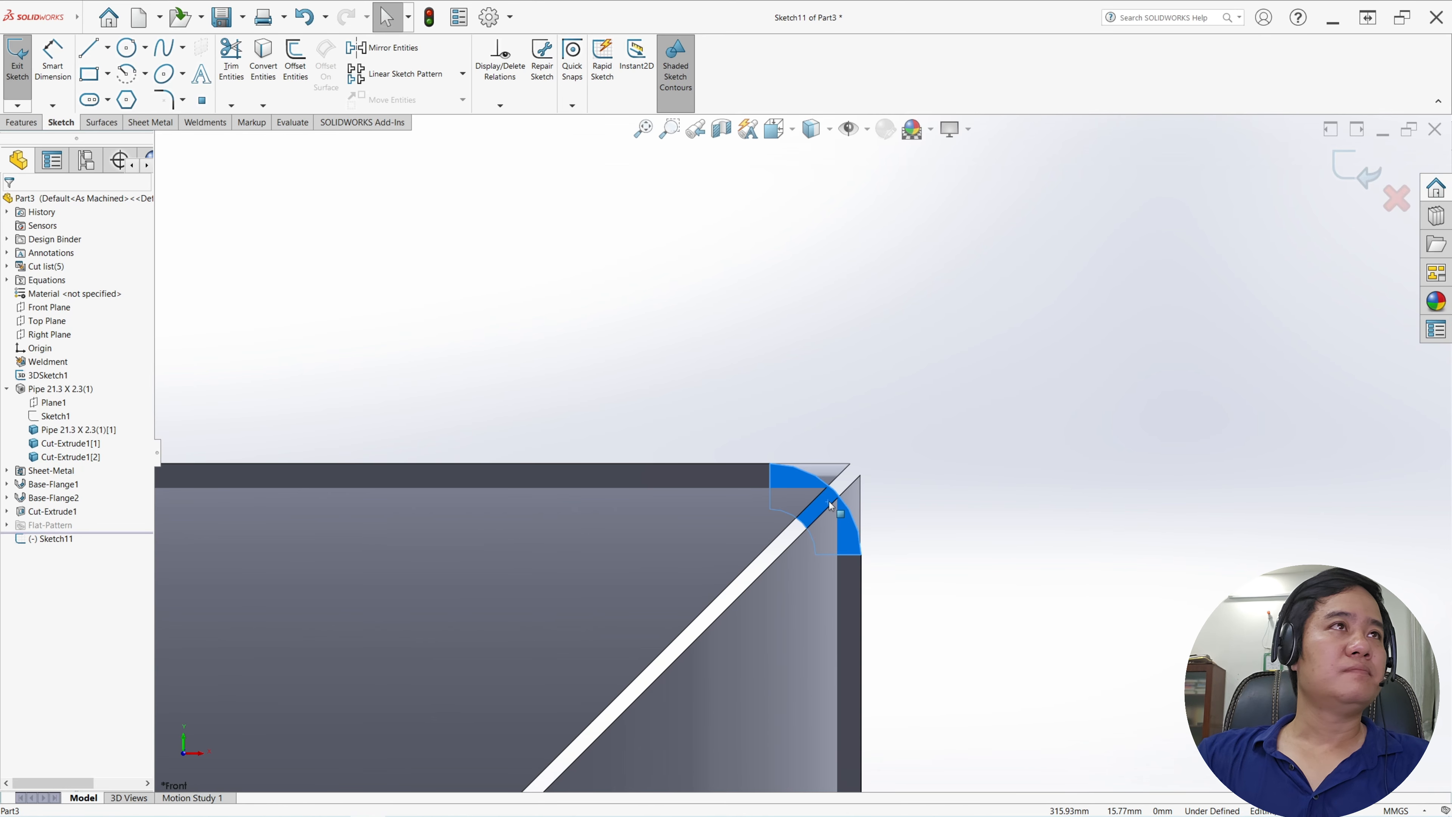
left_click(263, 57)
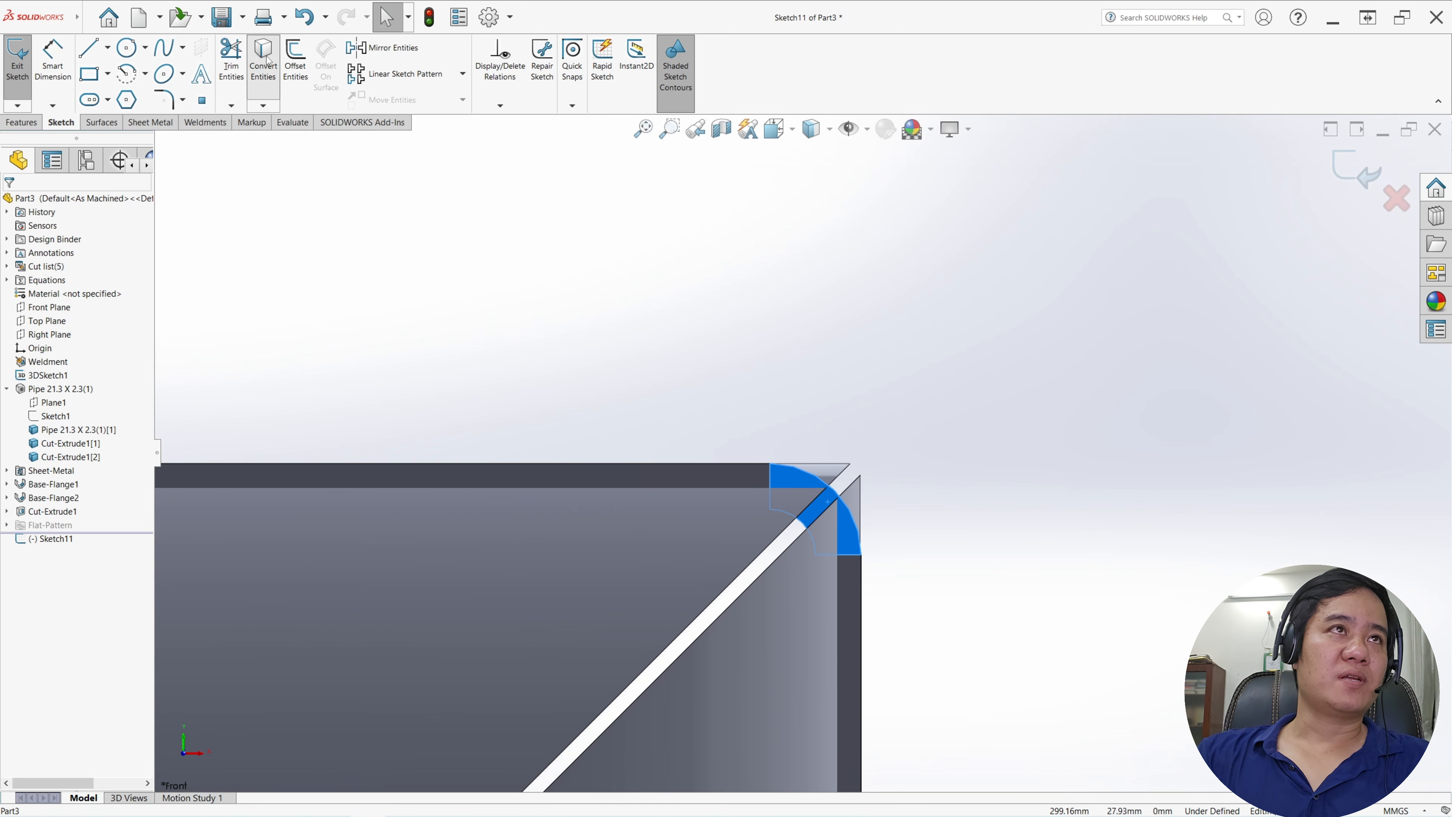
left_click_drag(696, 419, 935, 594)
left_click(709, 417)
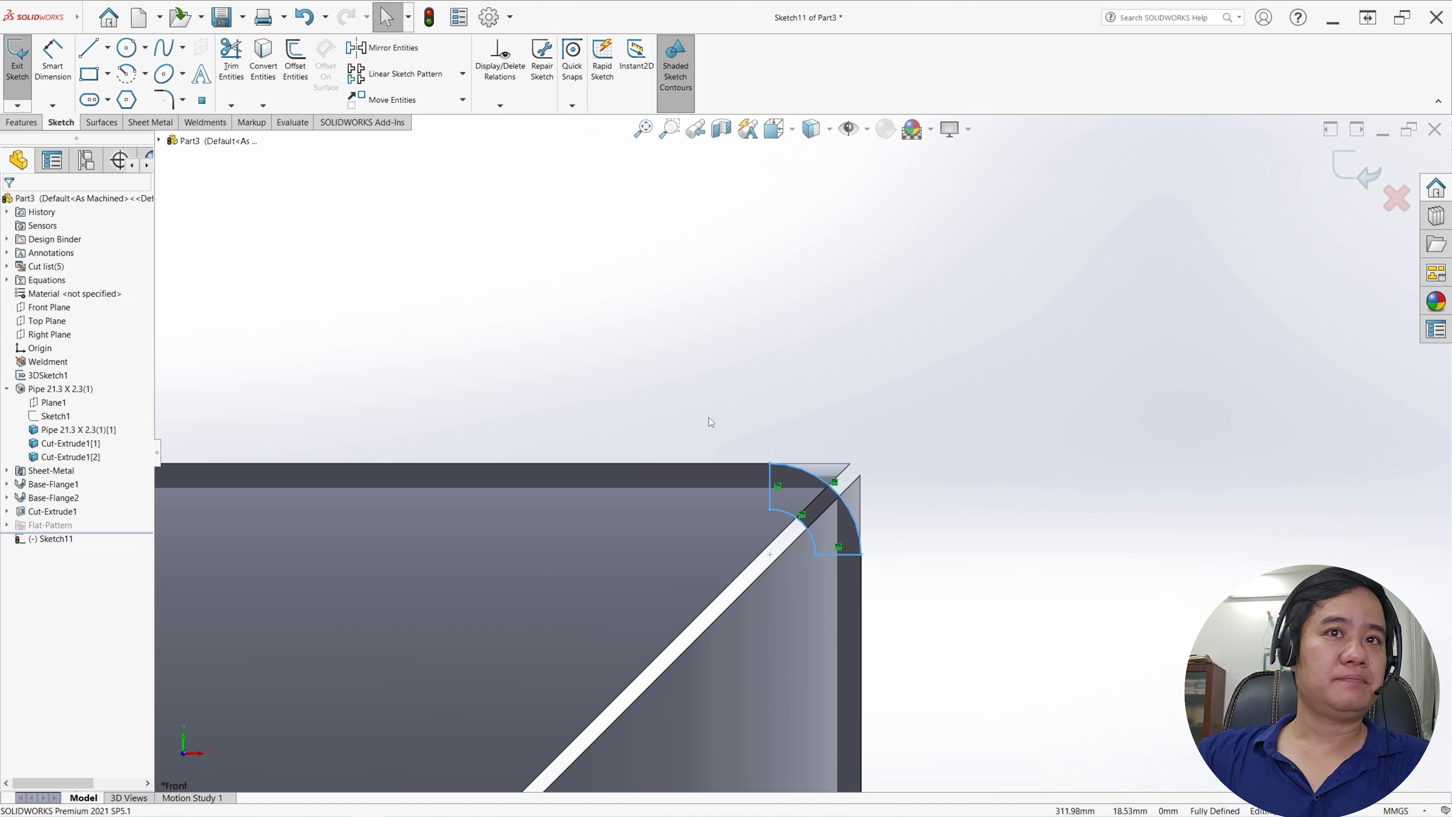
left_click_drag(709, 418, 905, 597)
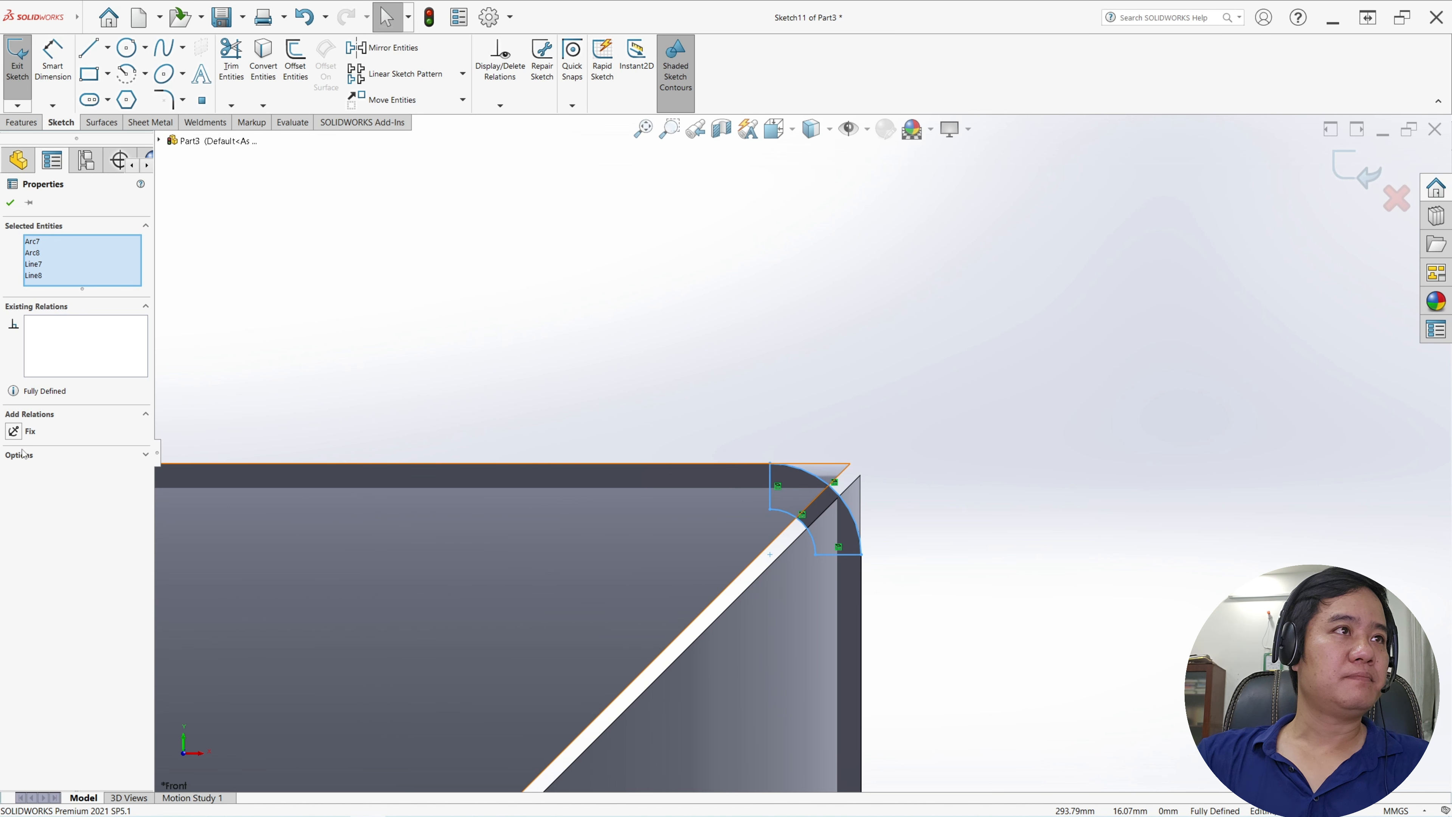
key("Escape")
scroll(874, 518, "down", 3)
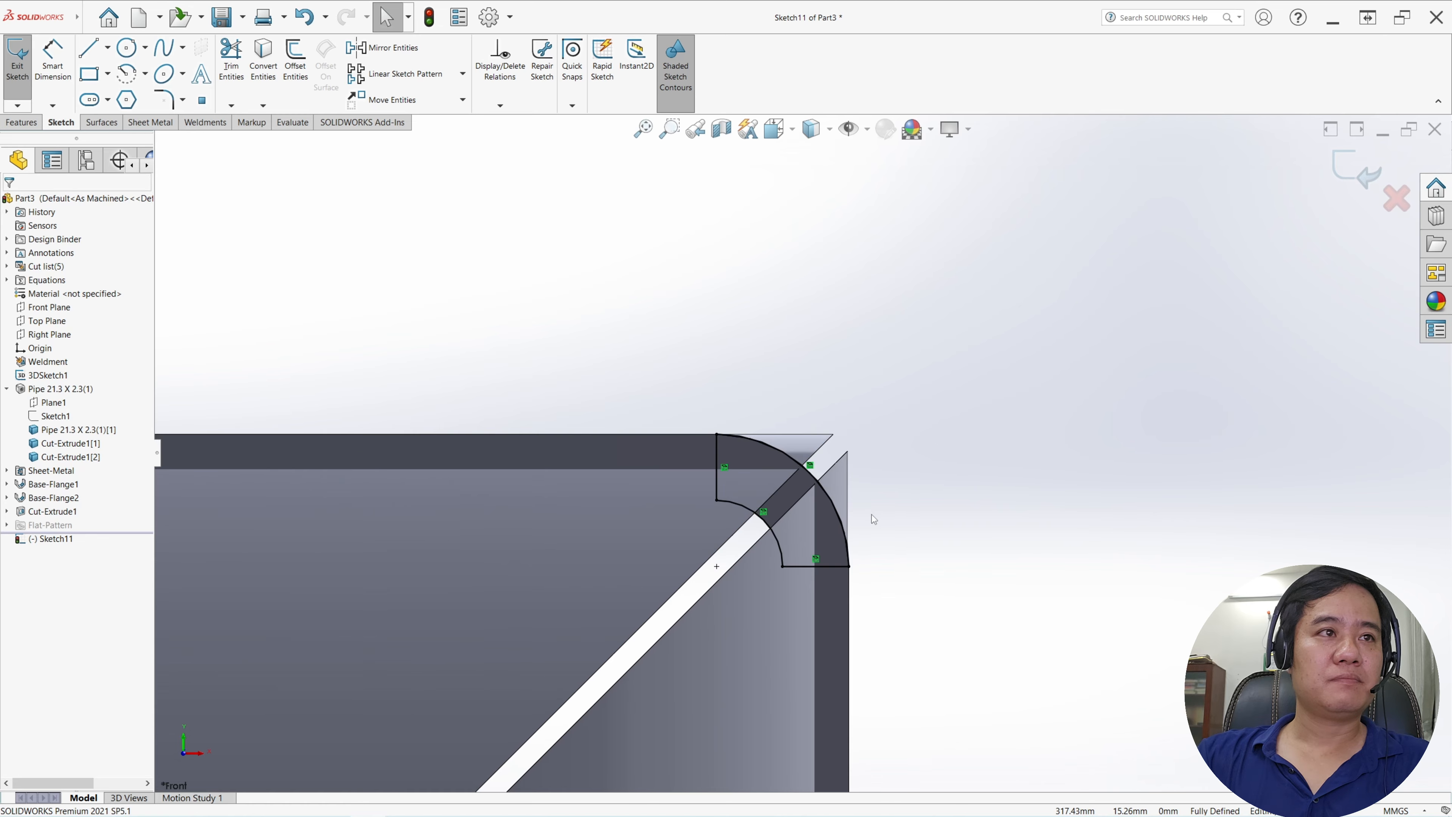
scroll(868, 514, "down", 1)
left_click_drag(561, 341, 923, 613)
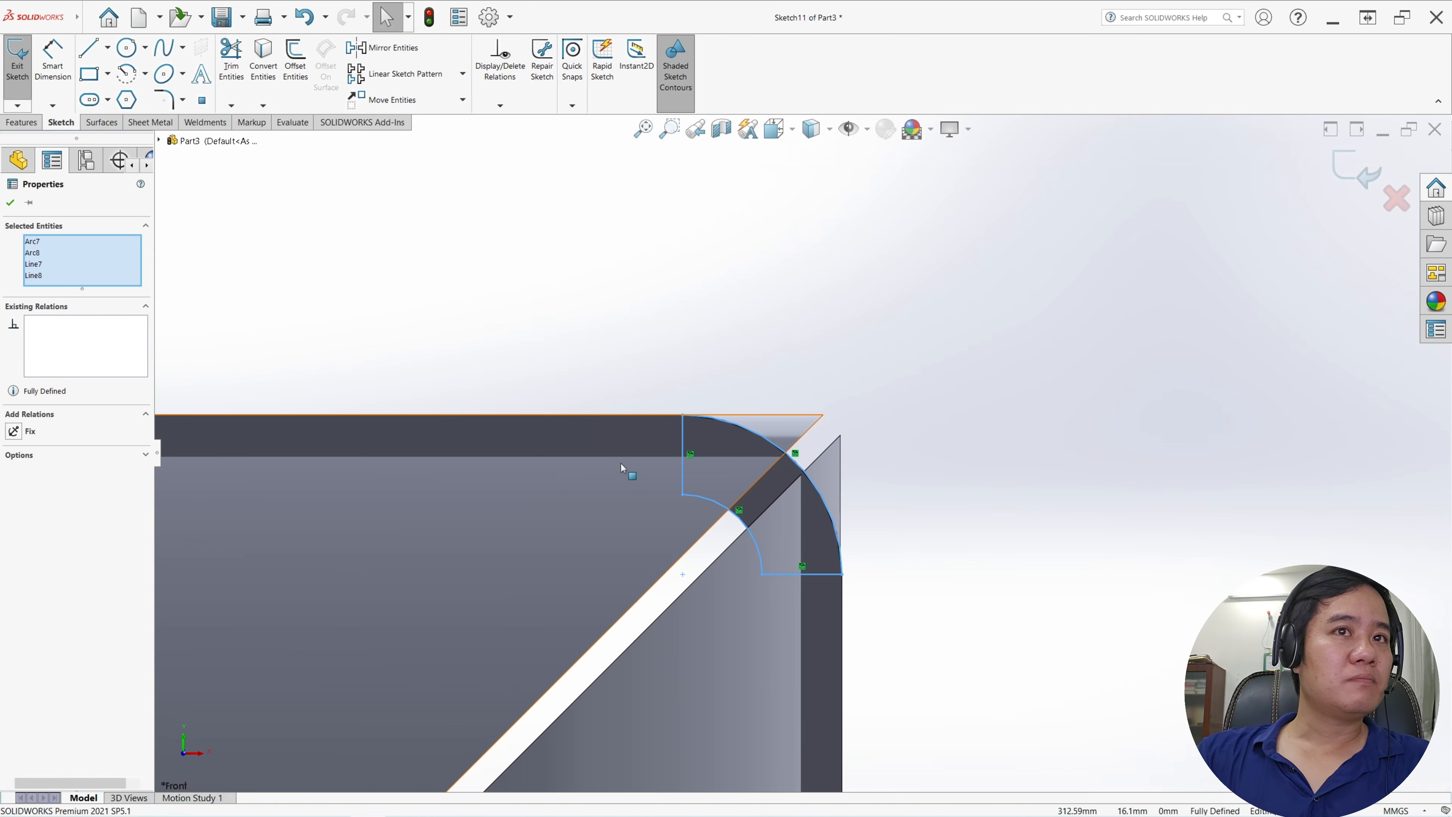
key("Escape")
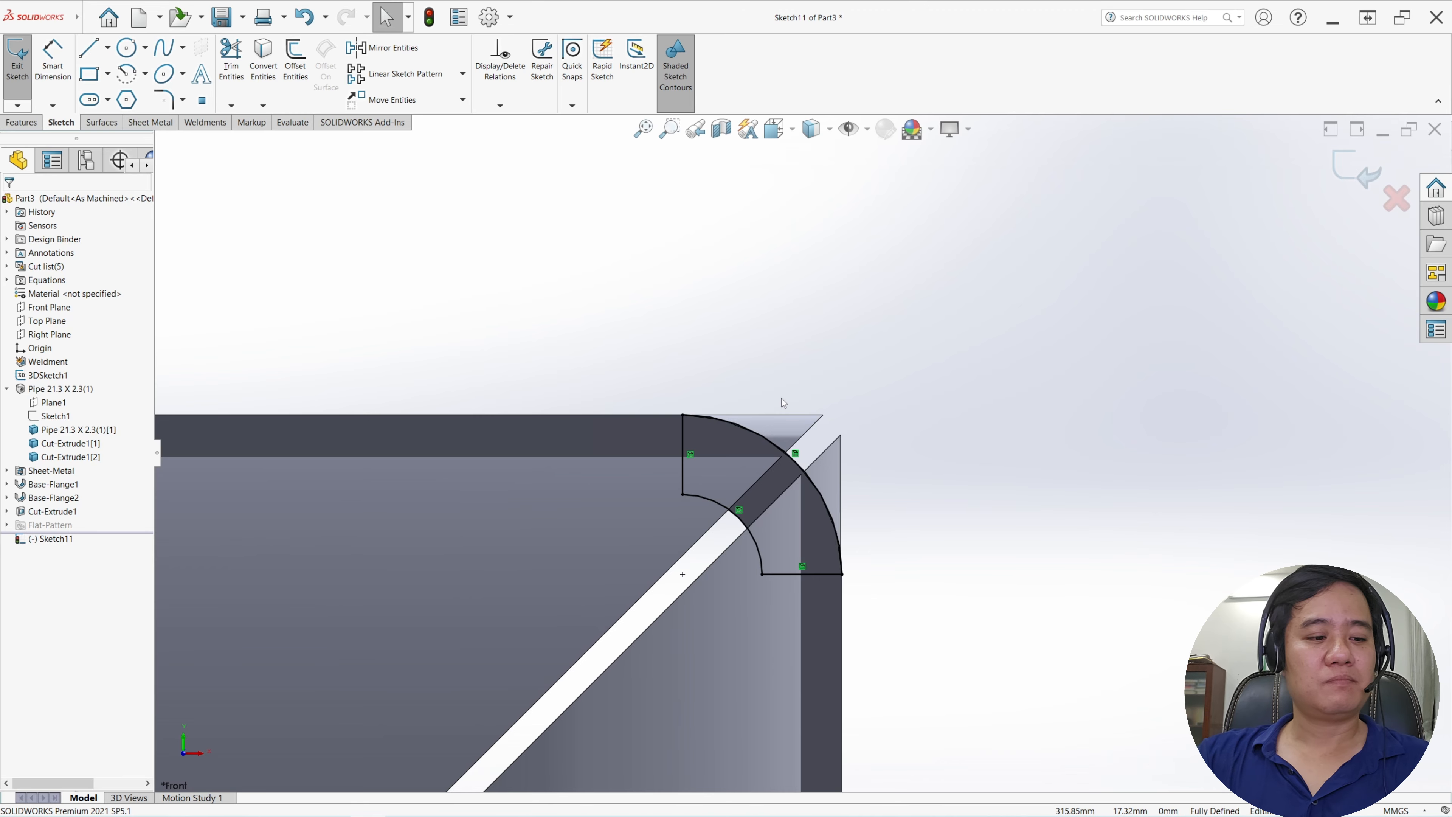
mouse_move(622, 341)
left_mouse_down()
mouse_move(870, 599)
mouse_move(1011, 671)
left_mouse_up()
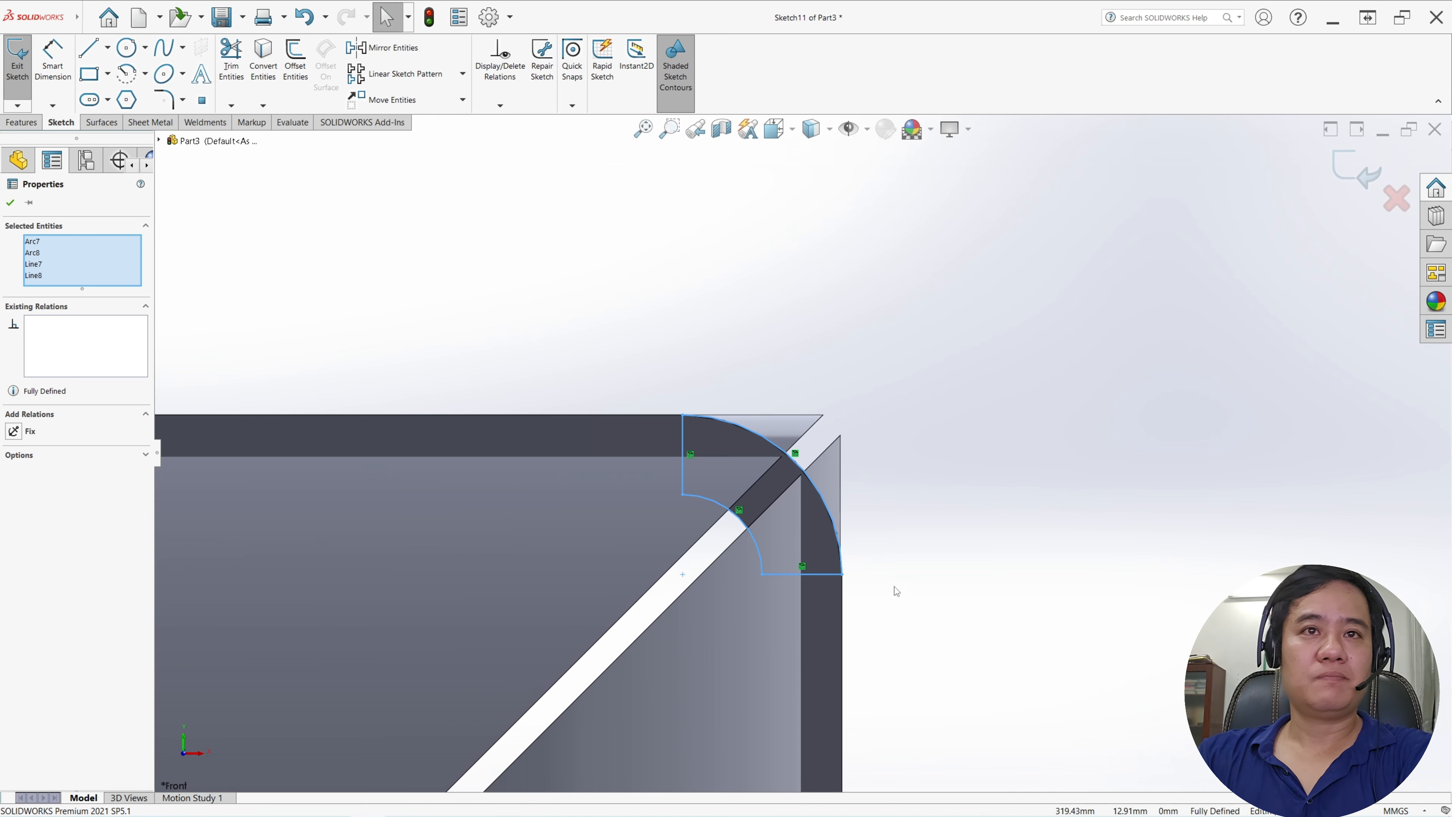
key("Escape")
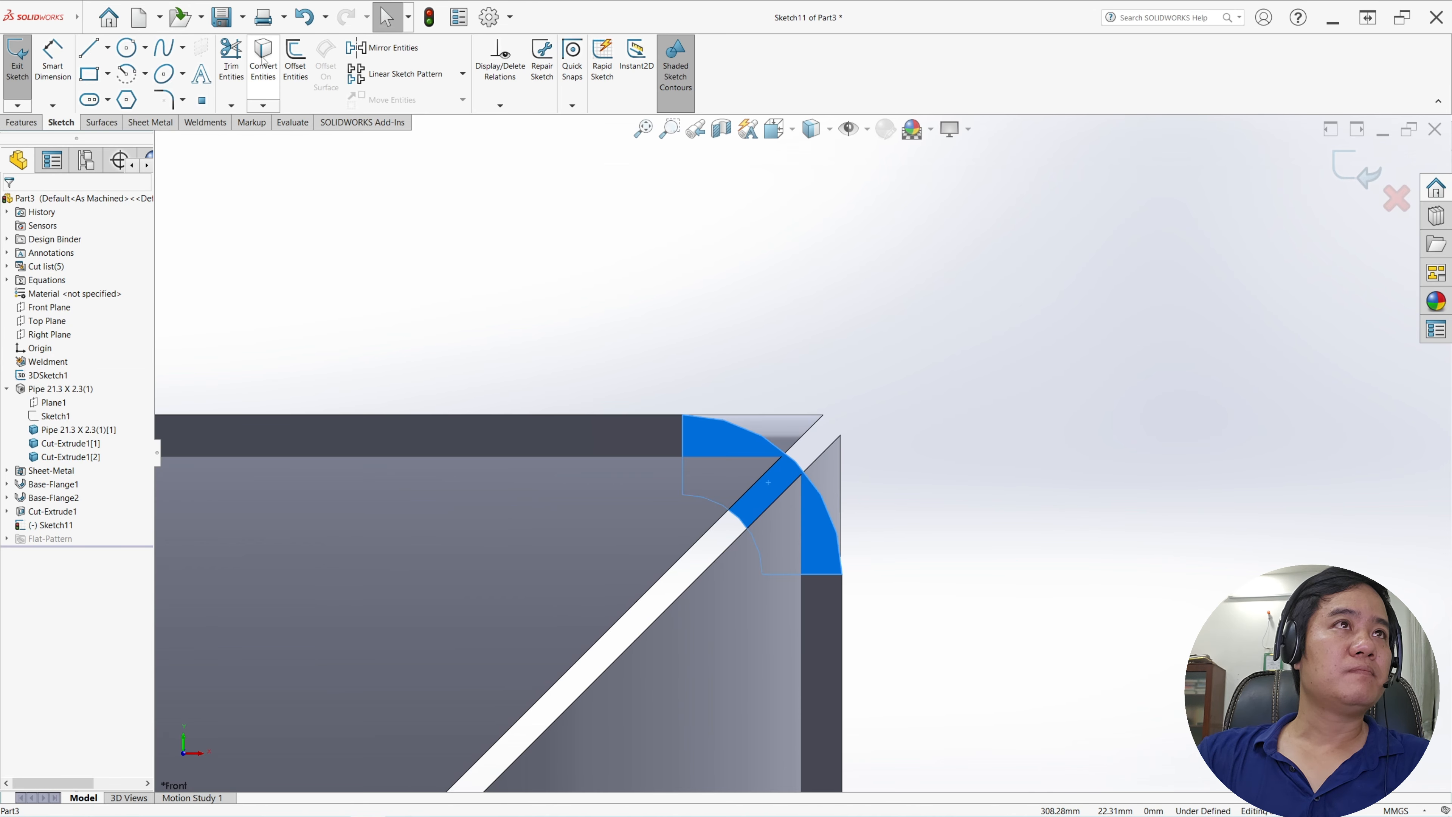
- Turn all the converted bend outline entities at the second corner into construction geometry
left_click_drag(607, 310, 933, 638)
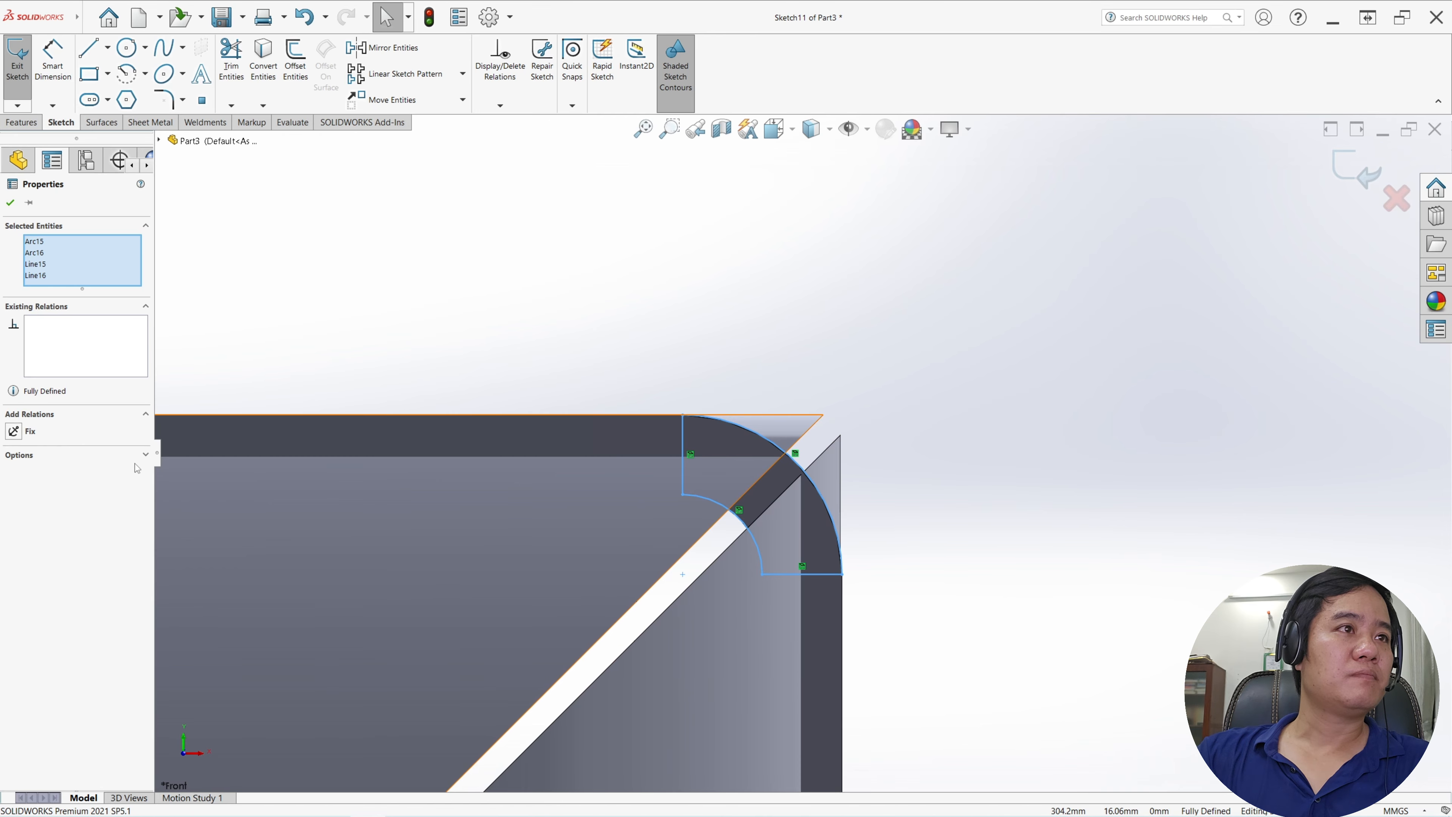
left_click(144, 456)
left_click(28, 470)
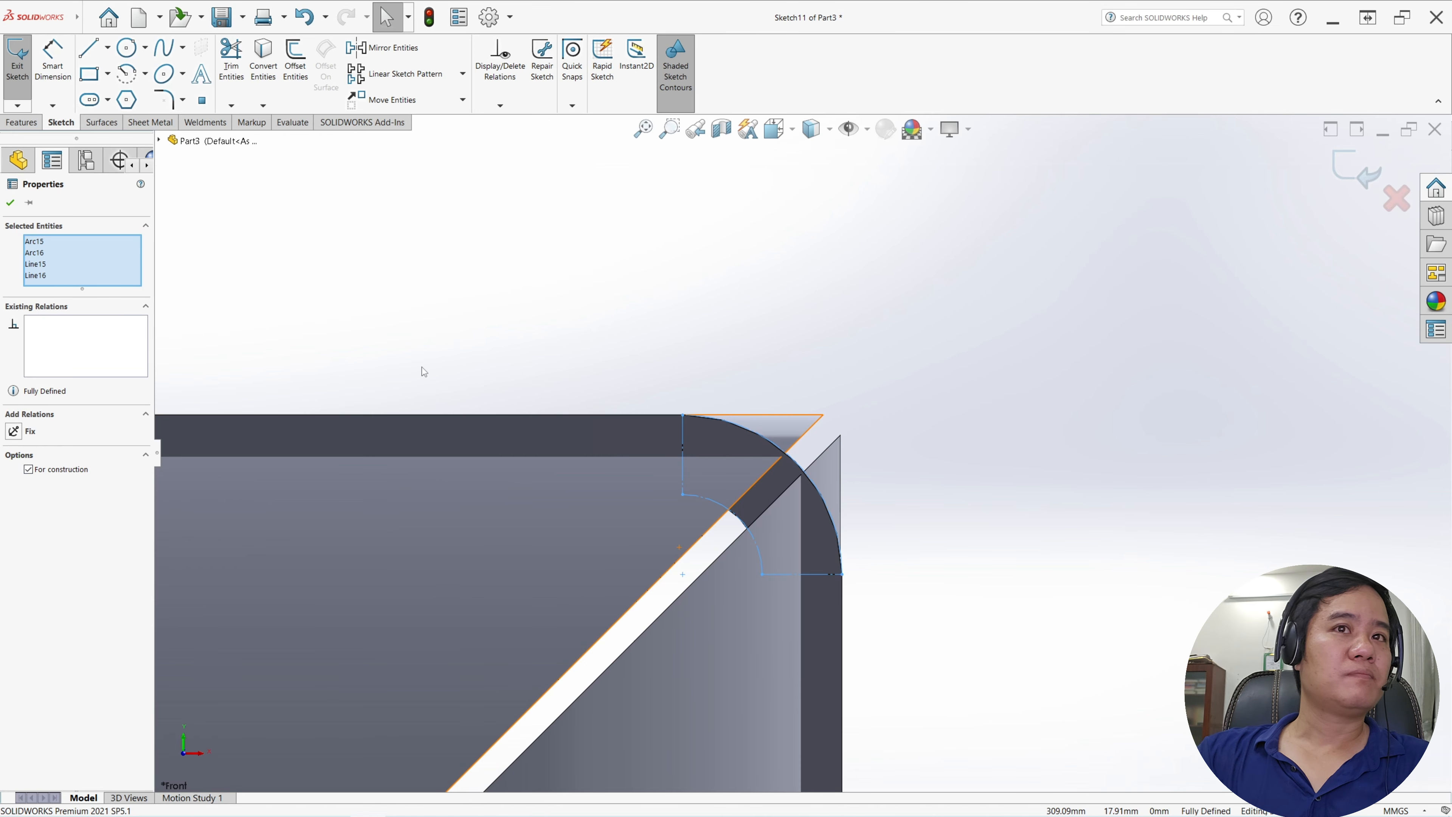
left_click(10, 204)
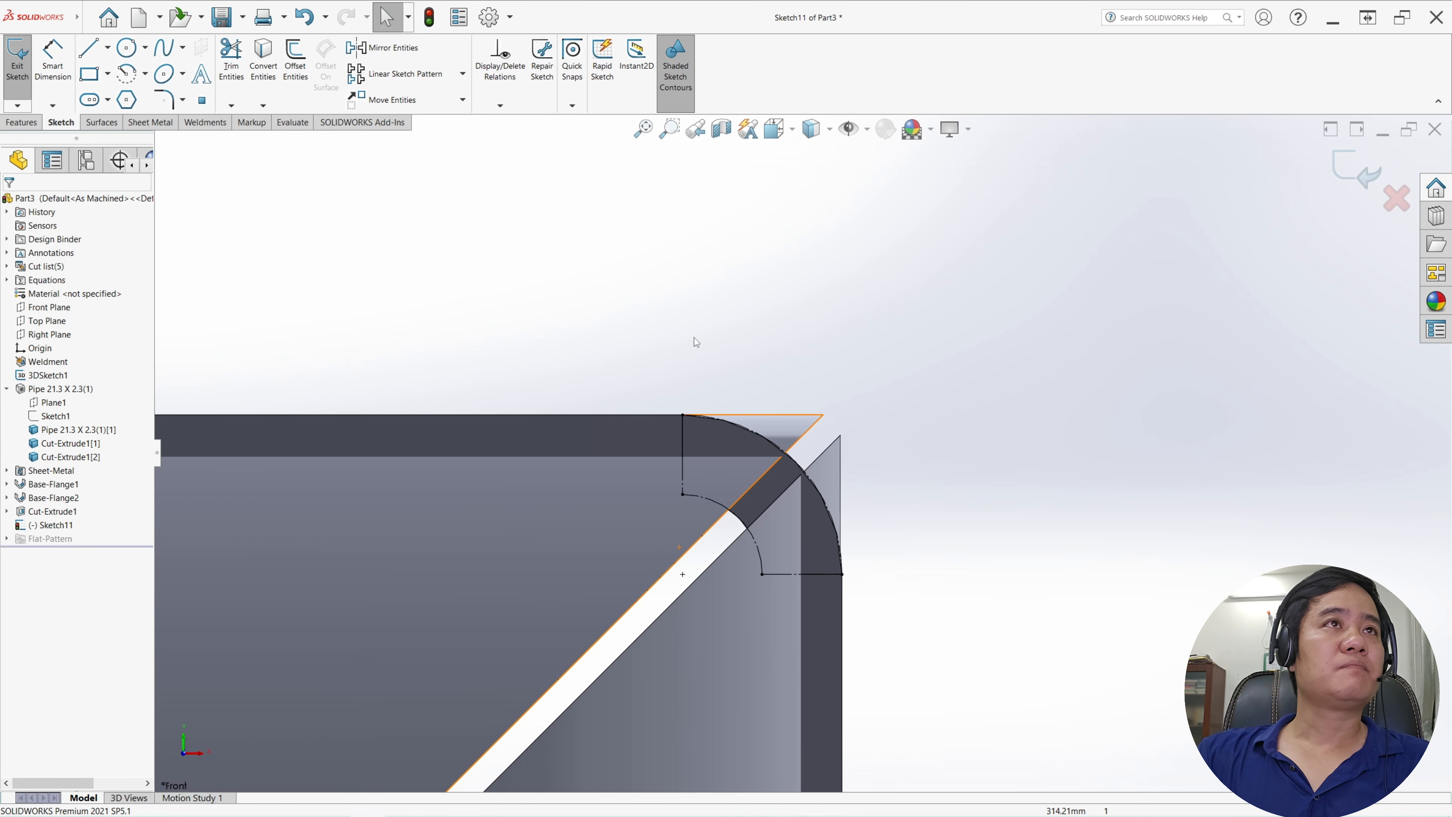
- Offset the two straight end lines of the bend outline by 0.50 mm, reversed to lie outside the bend
left_click(297, 89)
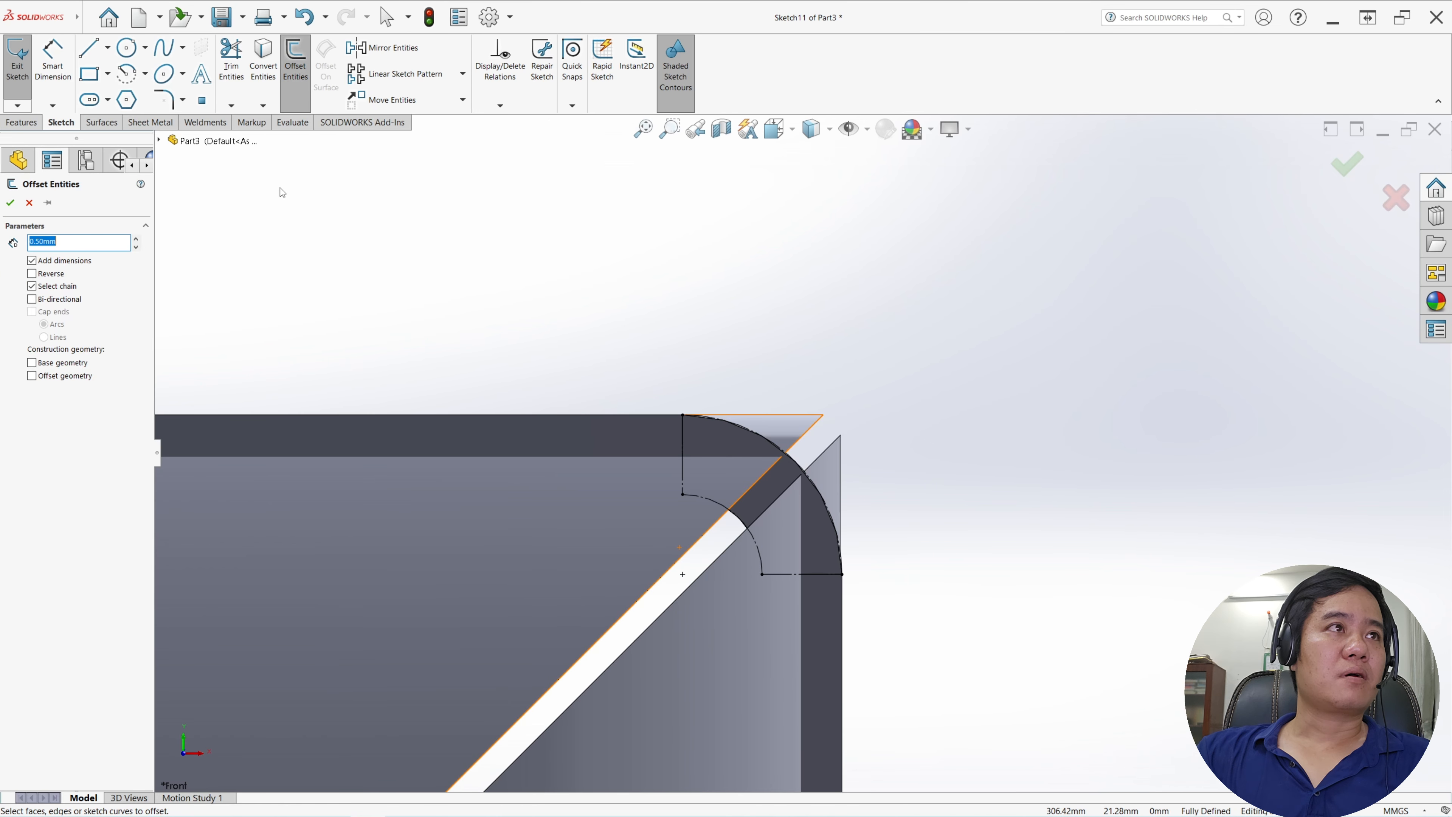
left_click(682, 474)
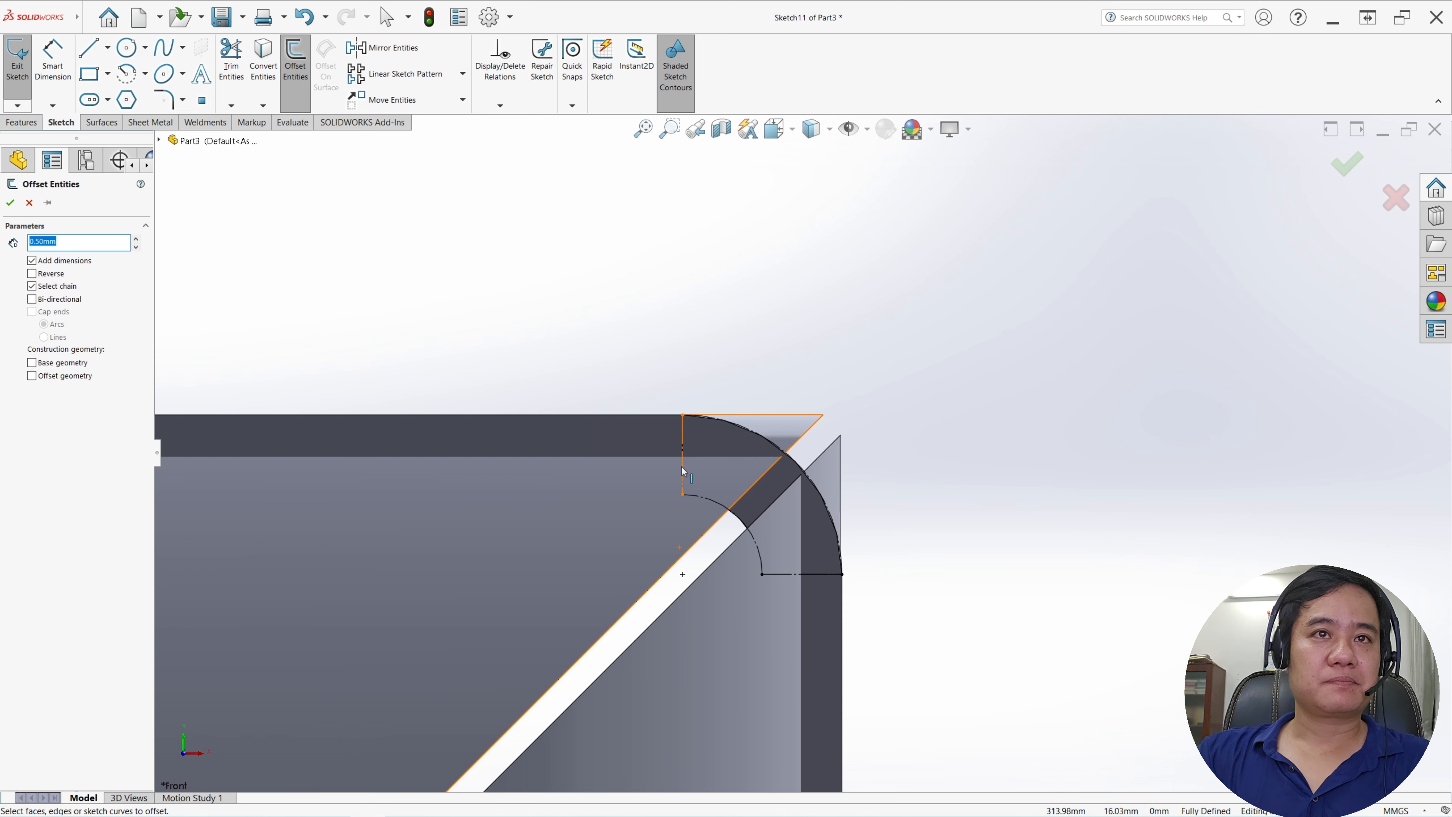
left_click(799, 573)
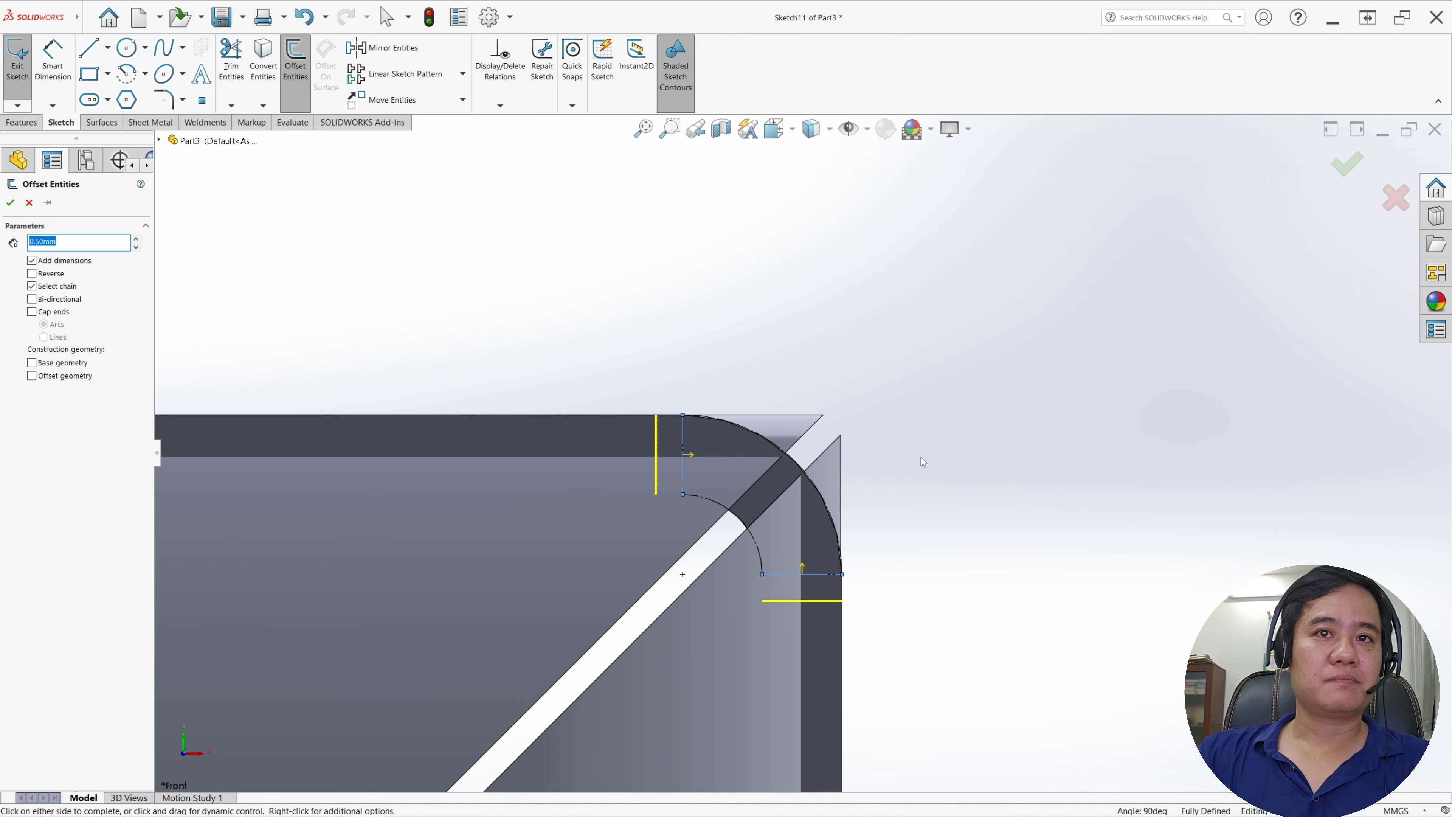
left_click(916, 450)
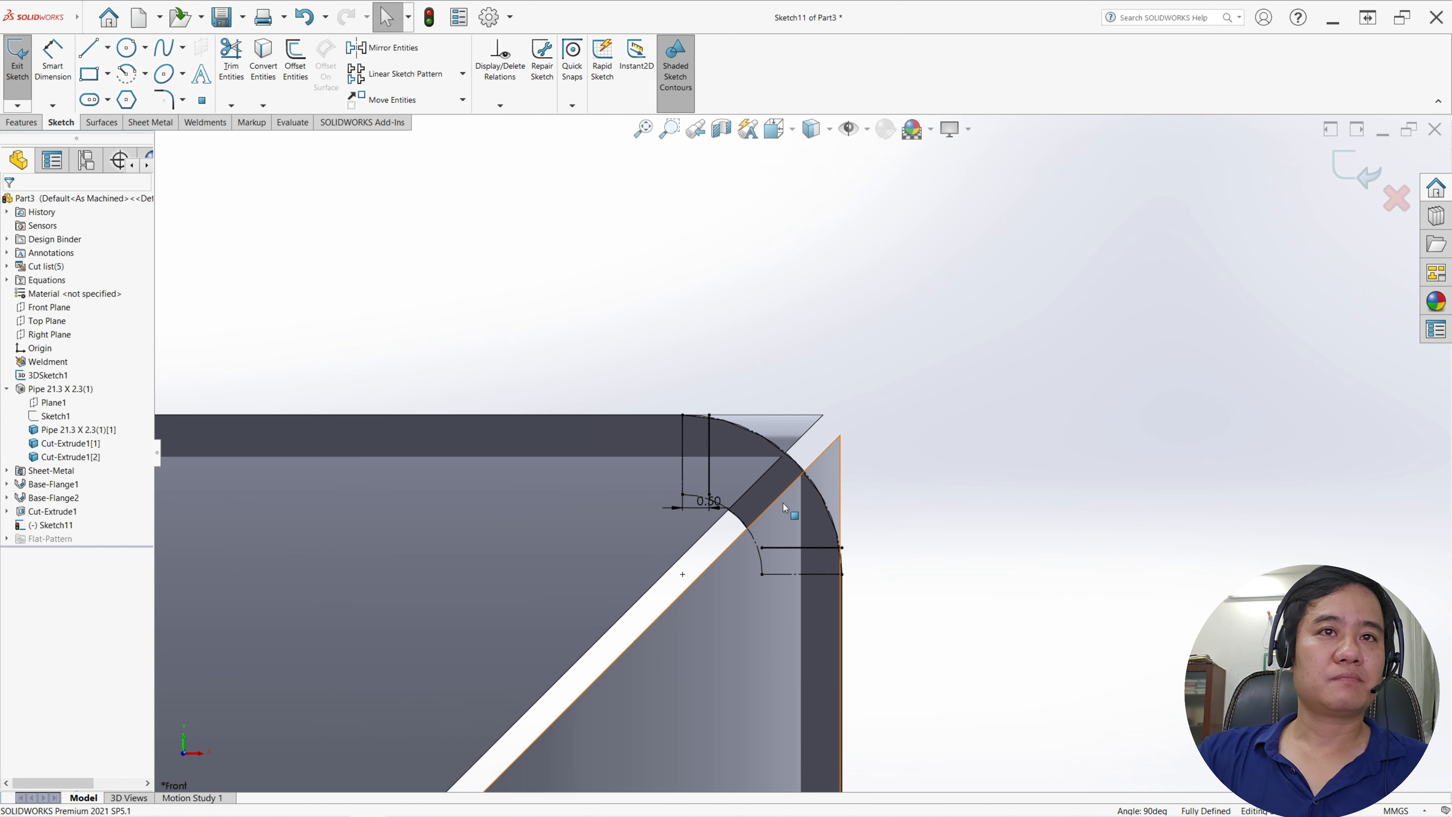
double_click(704, 510)
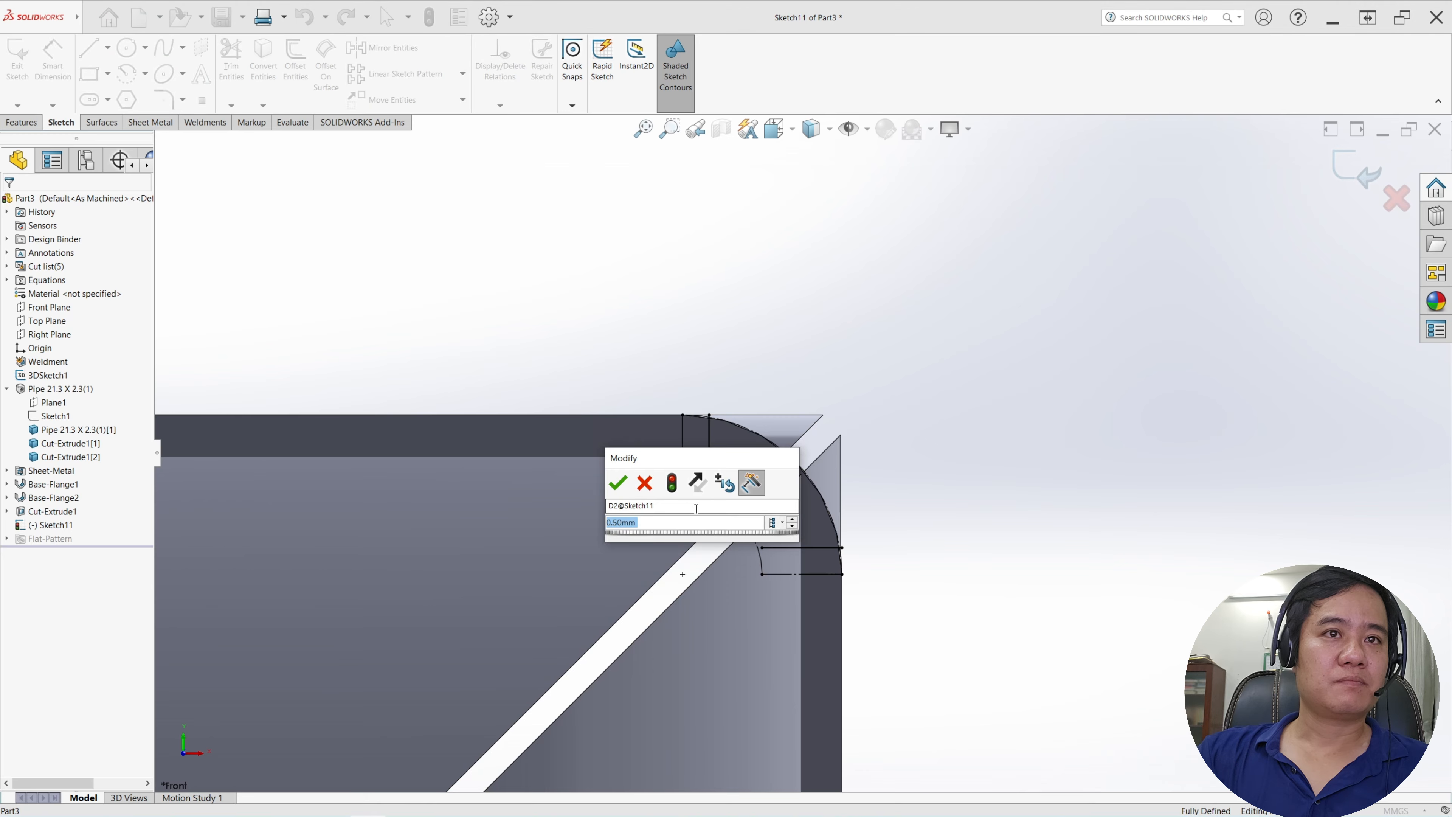
left_click(698, 484)
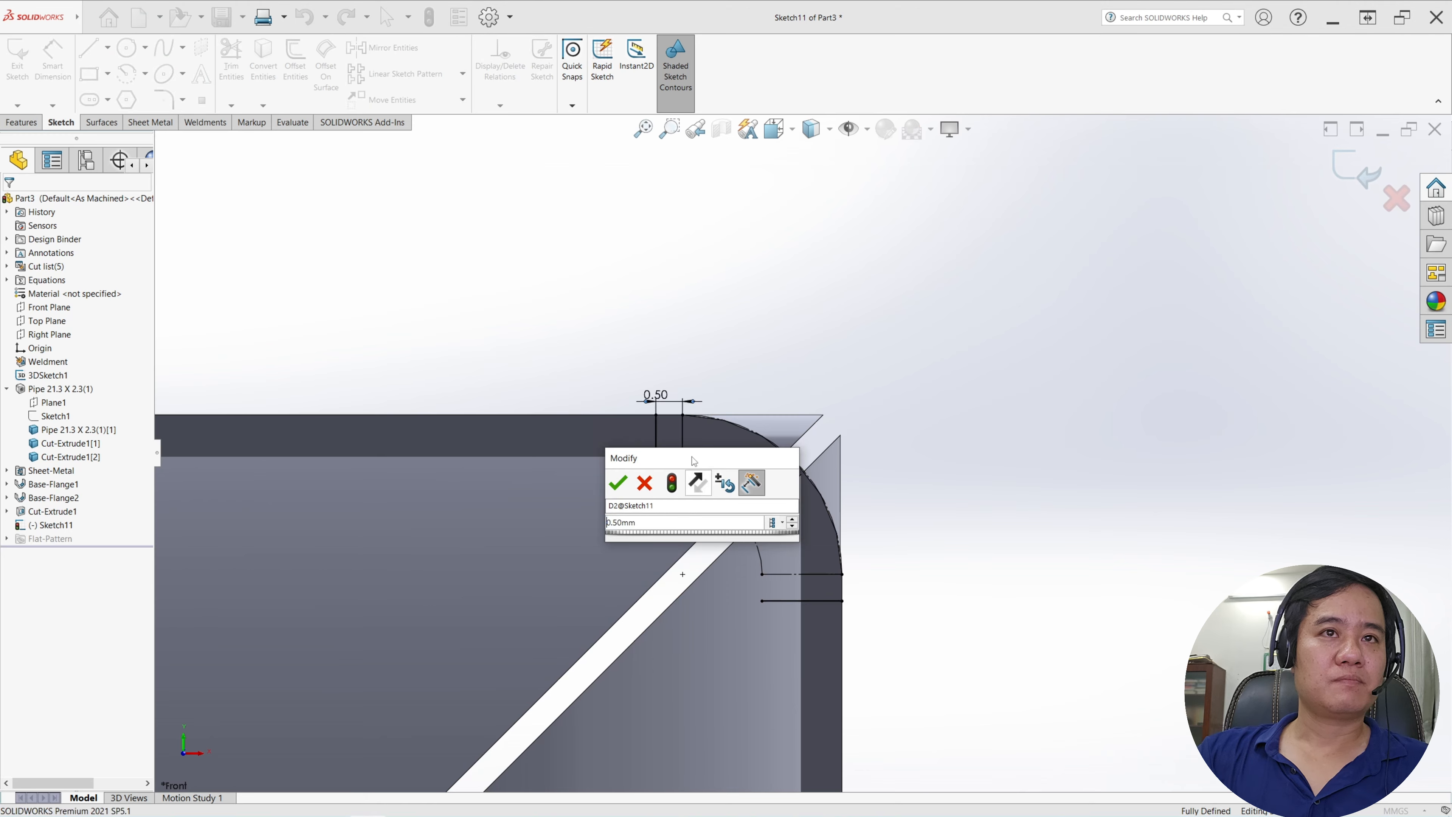
left_click(618, 483)
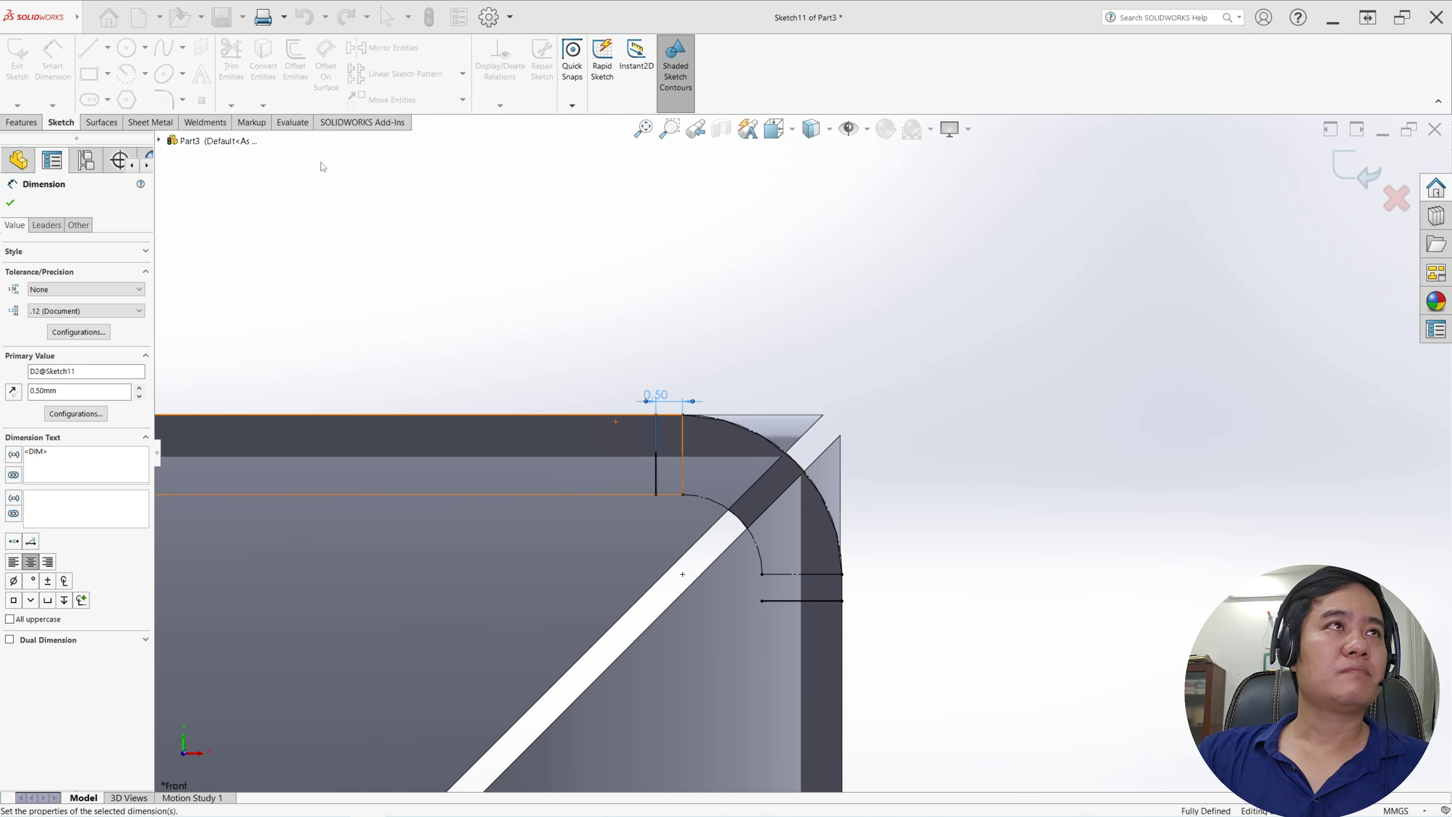
- Close the profile by joining the offset lines' ends with two slanted lines outside the corner and two inside it
key("l")
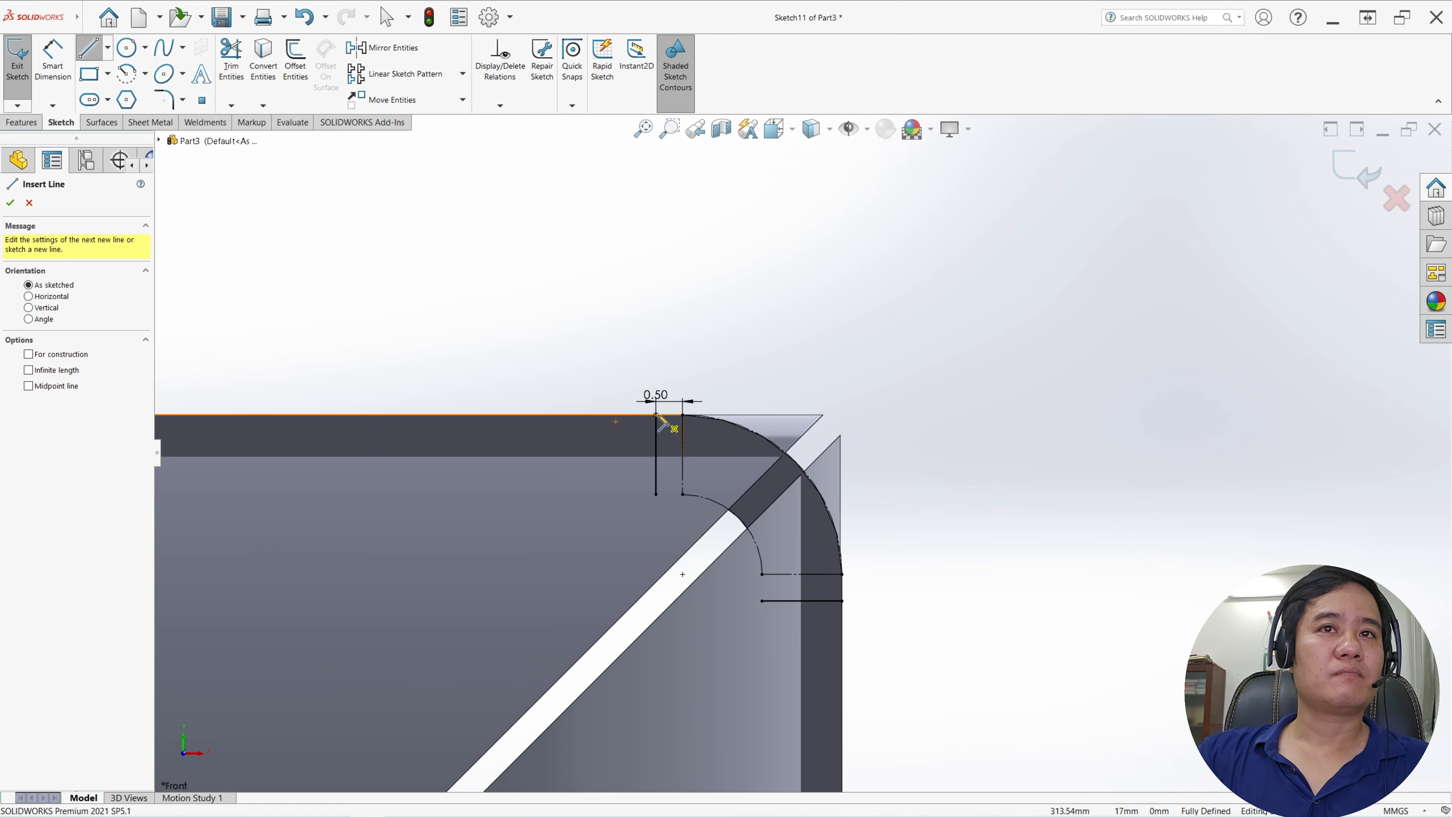
left_click(656, 414)
left_click(899, 339)
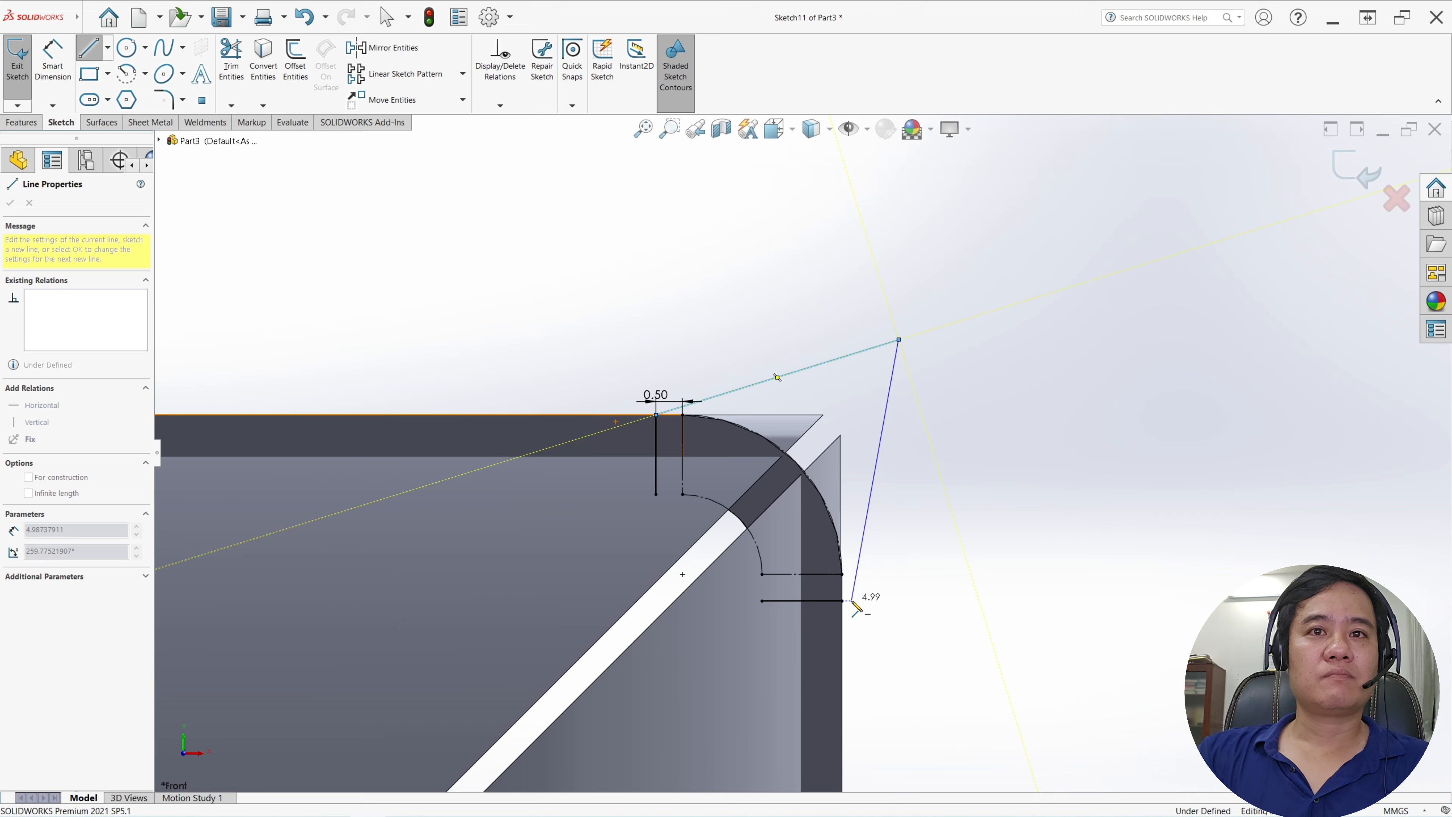
left_click(842, 601)
left_click(761, 601)
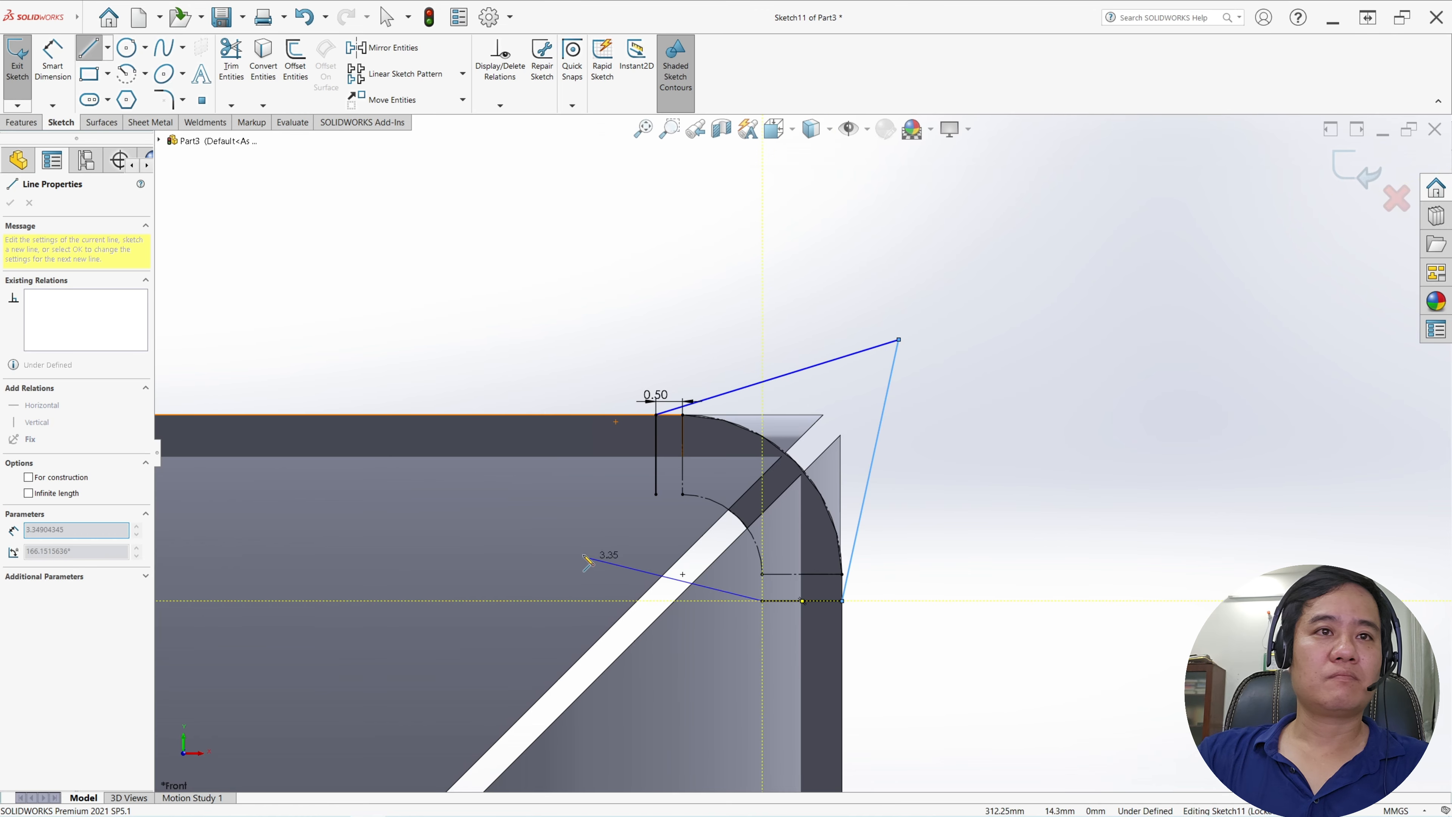
left_click(579, 553)
left_click(655, 495)
key("Escape")
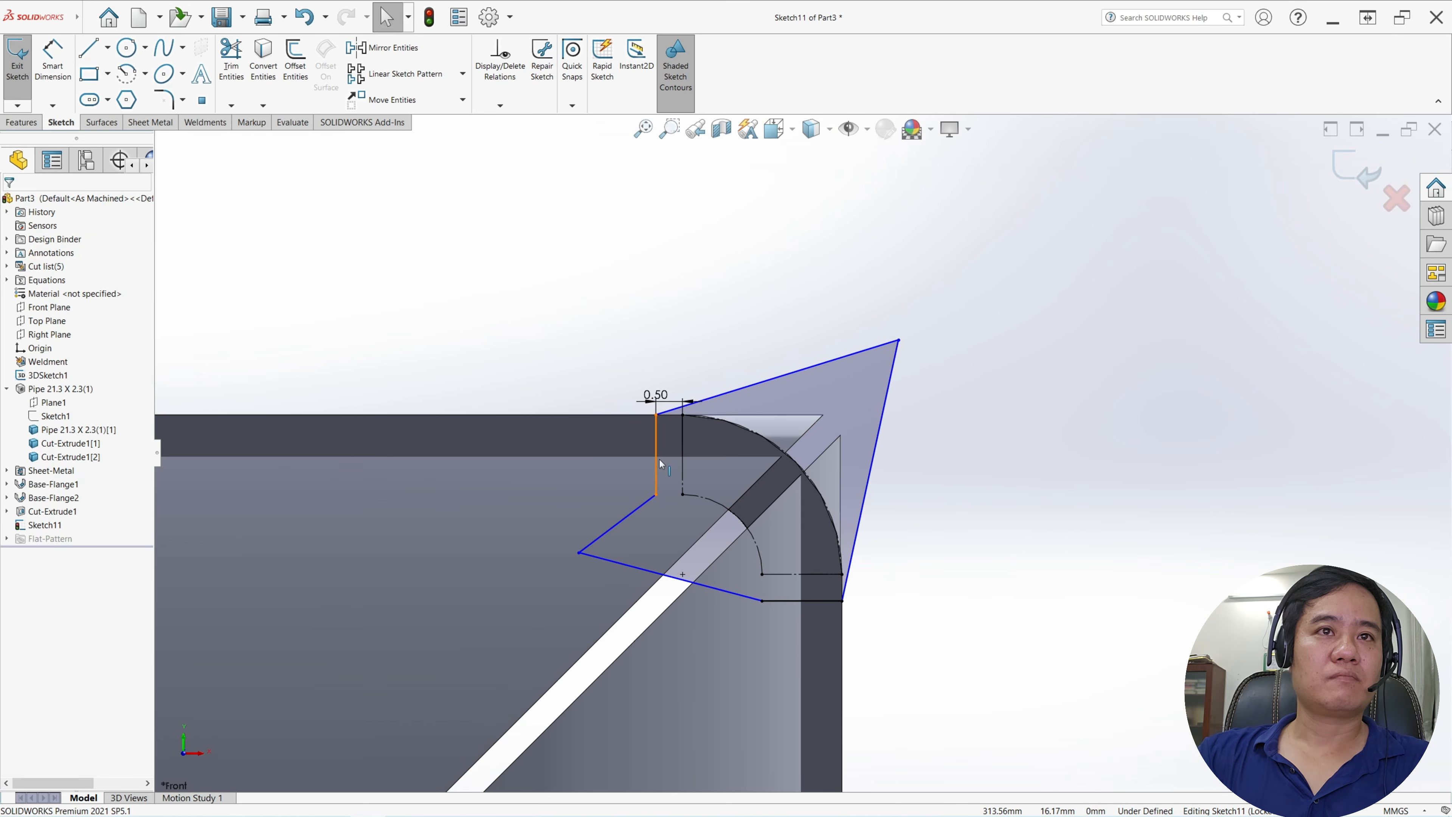
- Make the two inner slanted lines collinear with their adjoining offset lines
left_click(658, 461)
left_click(618, 524, "ctrl")
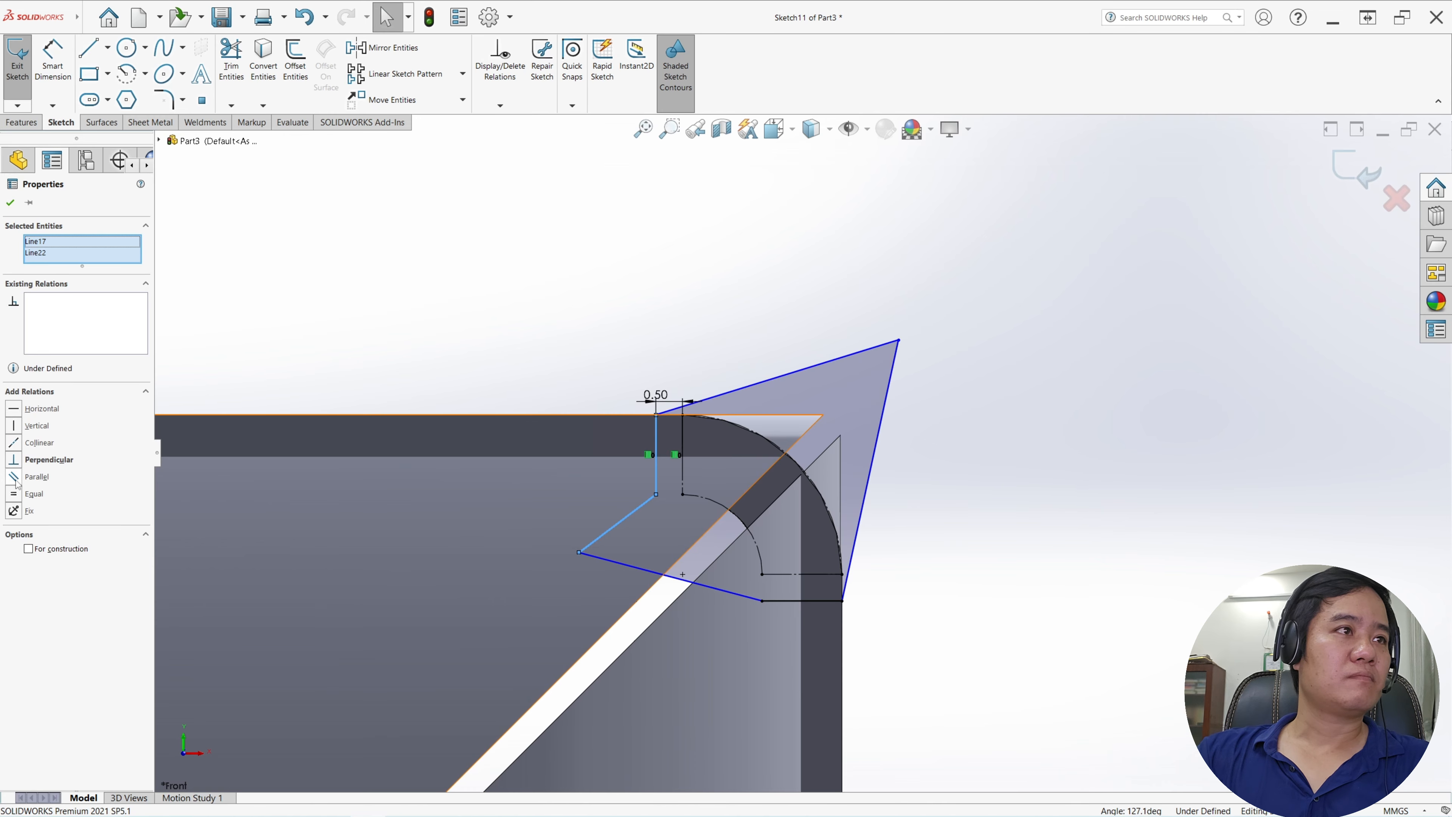
left_click(16, 448)
key("Escape")
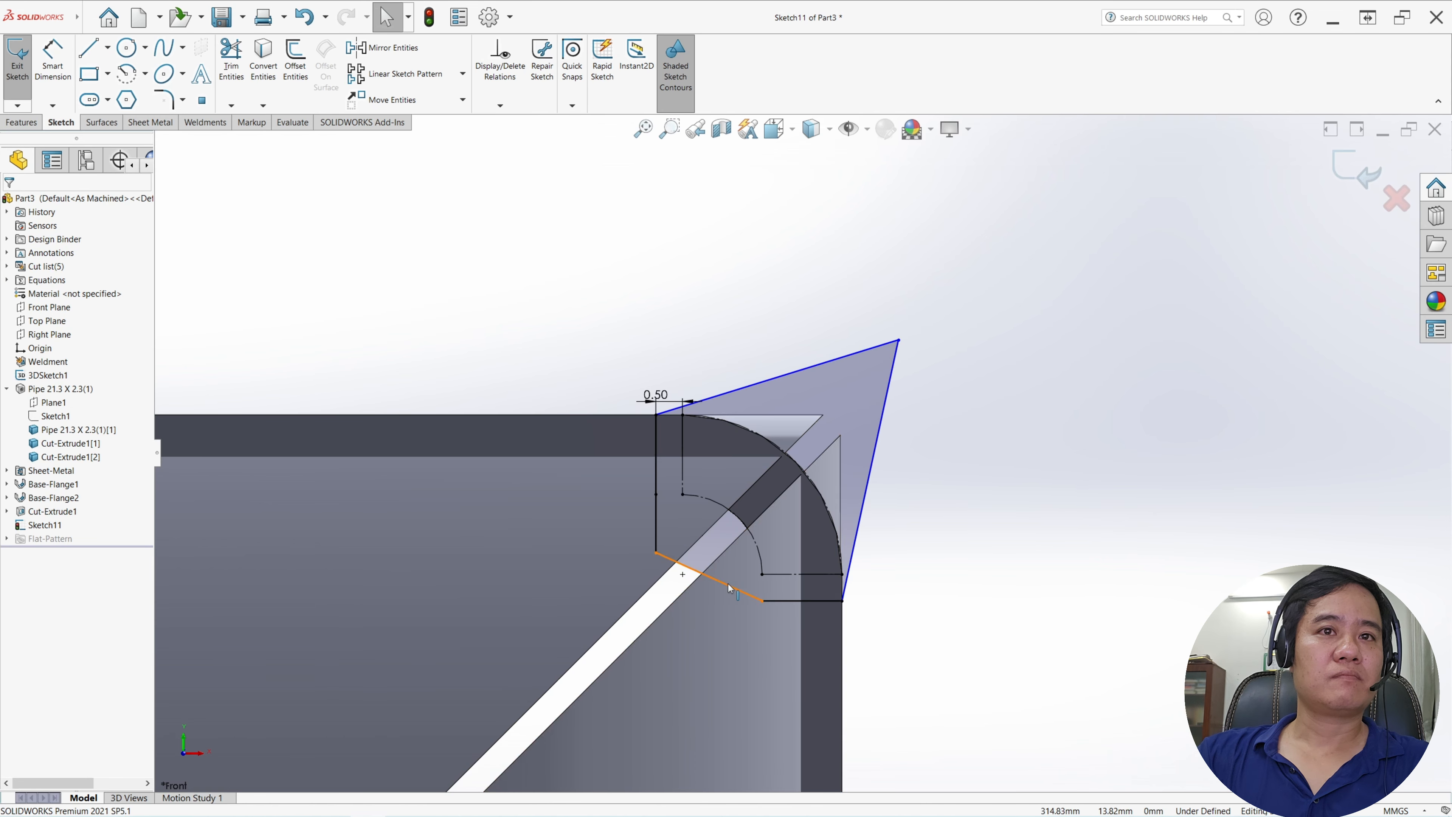
left_click(727, 585)
left_click(808, 602, "ctrl")
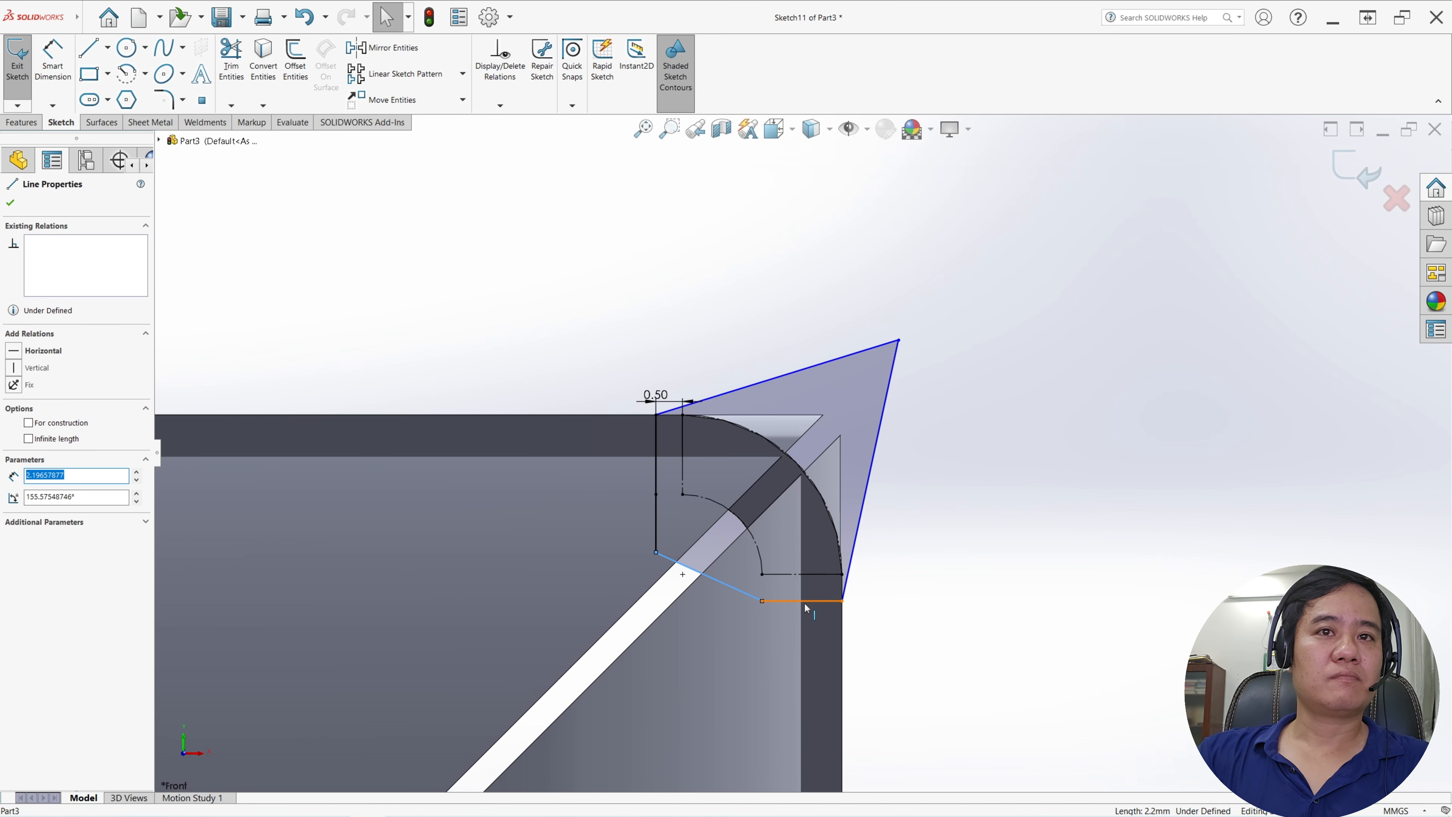
left_click(14, 443)
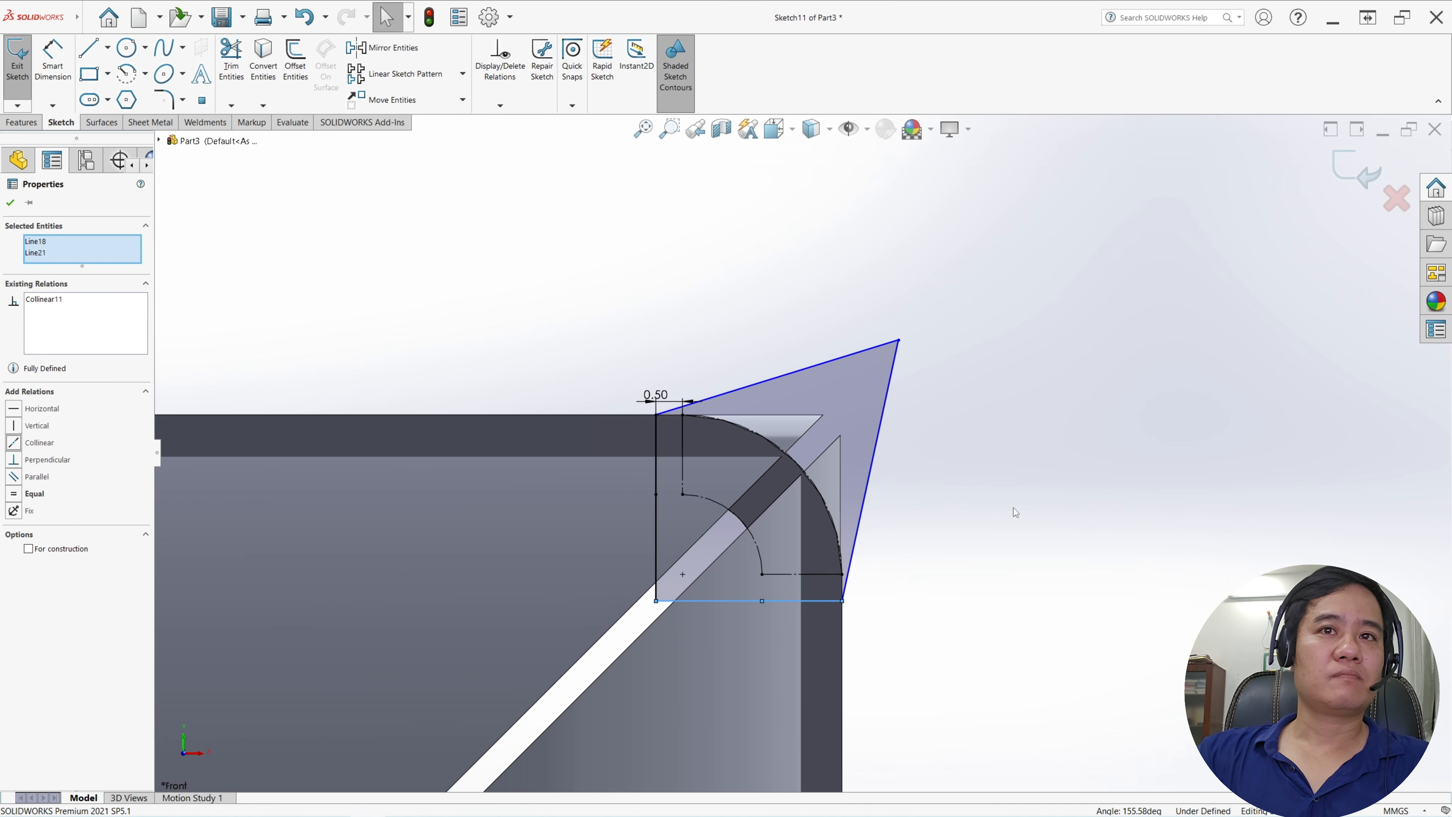
- Make the steep outer slanted line collinear with the vertical pipe's outer silhouette edge
left_click(879, 496)
left_click(865, 496)
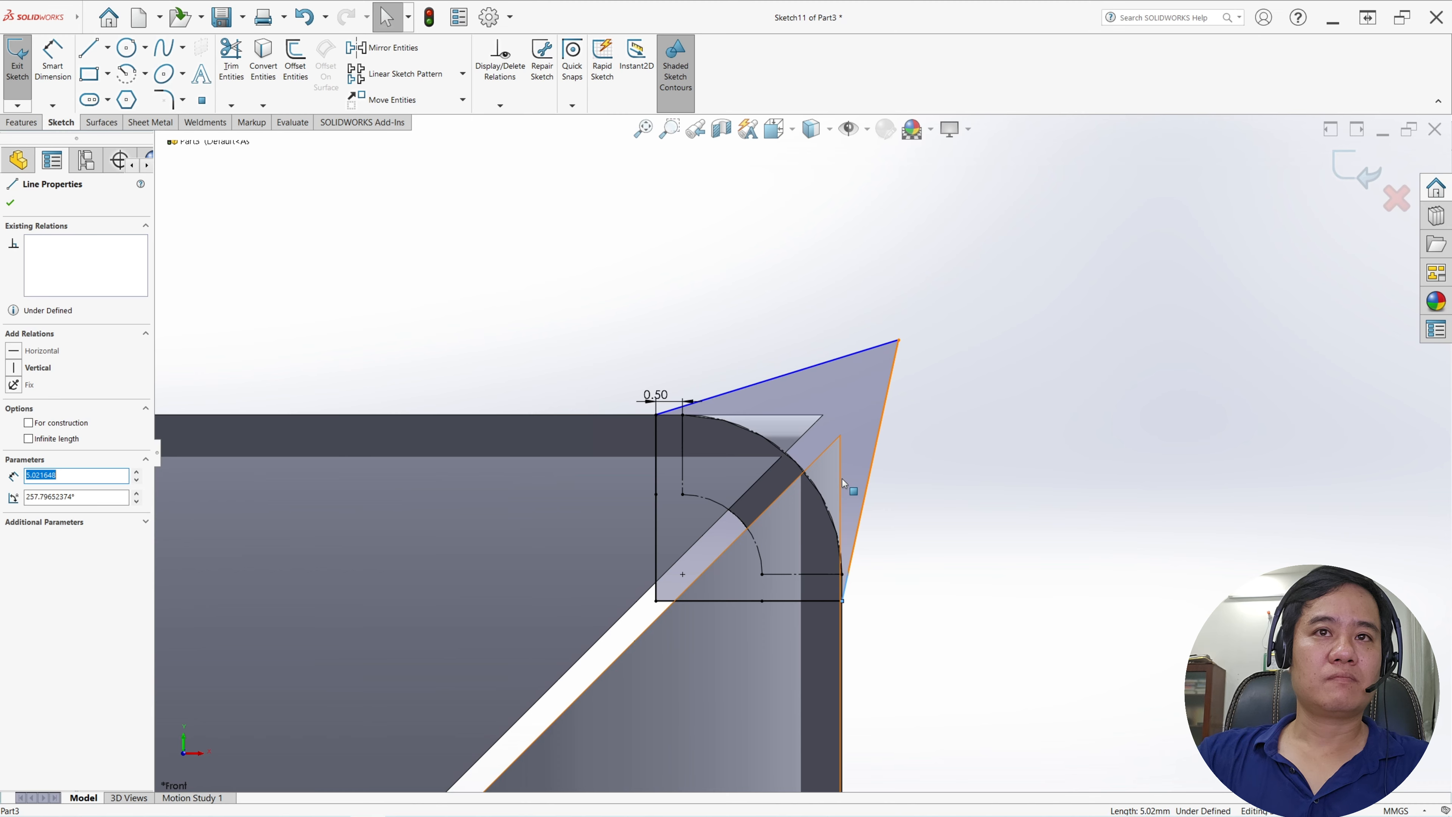
left_click(843, 635, "ctrl")
left_click(12, 409)
left_click(538, 301)
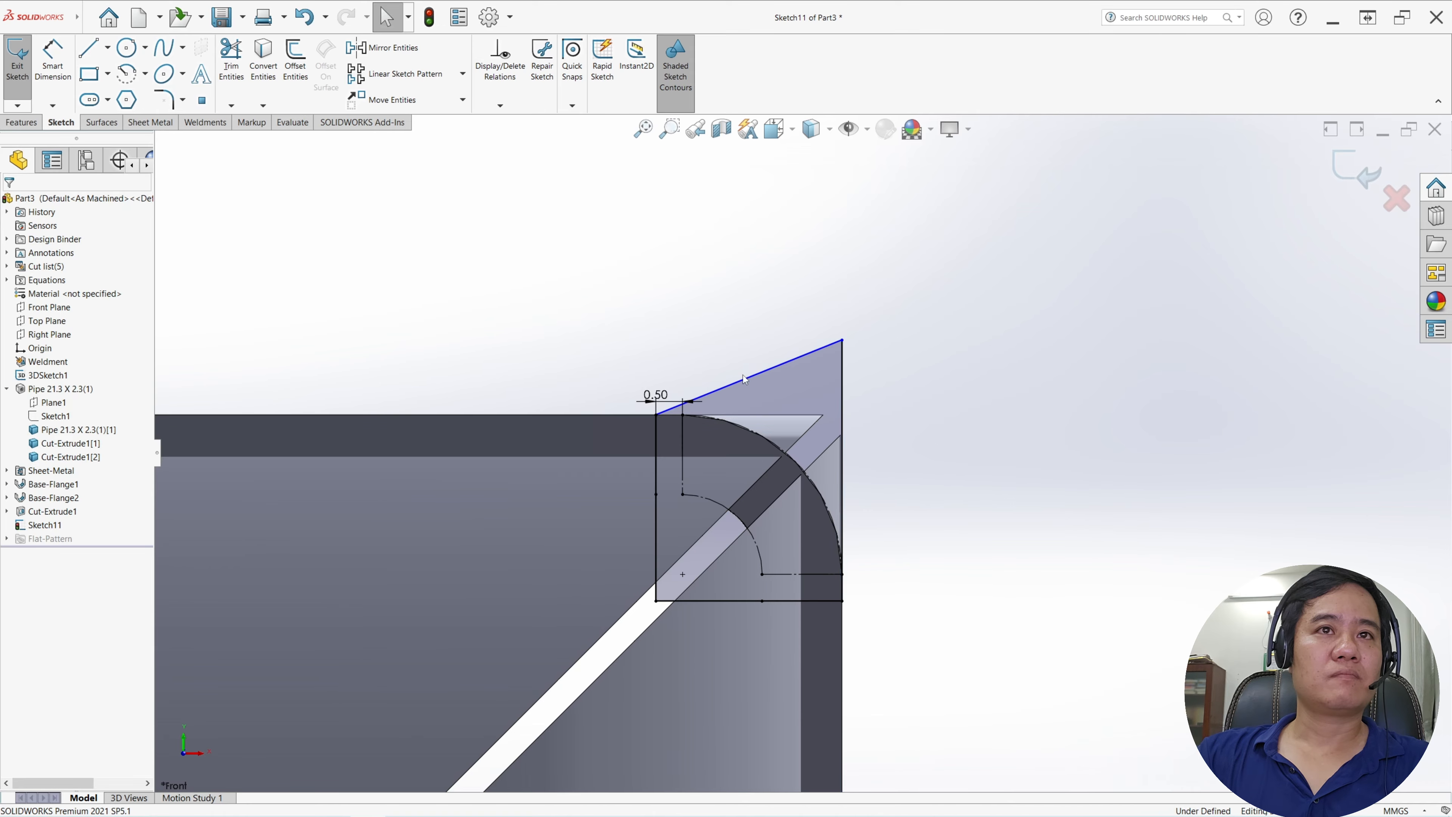
- Make the remaining outer slanted line collinear with the horizontal pipe's upper silhouette edge
left_click(753, 376)
left_click(783, 419, "ctrl")
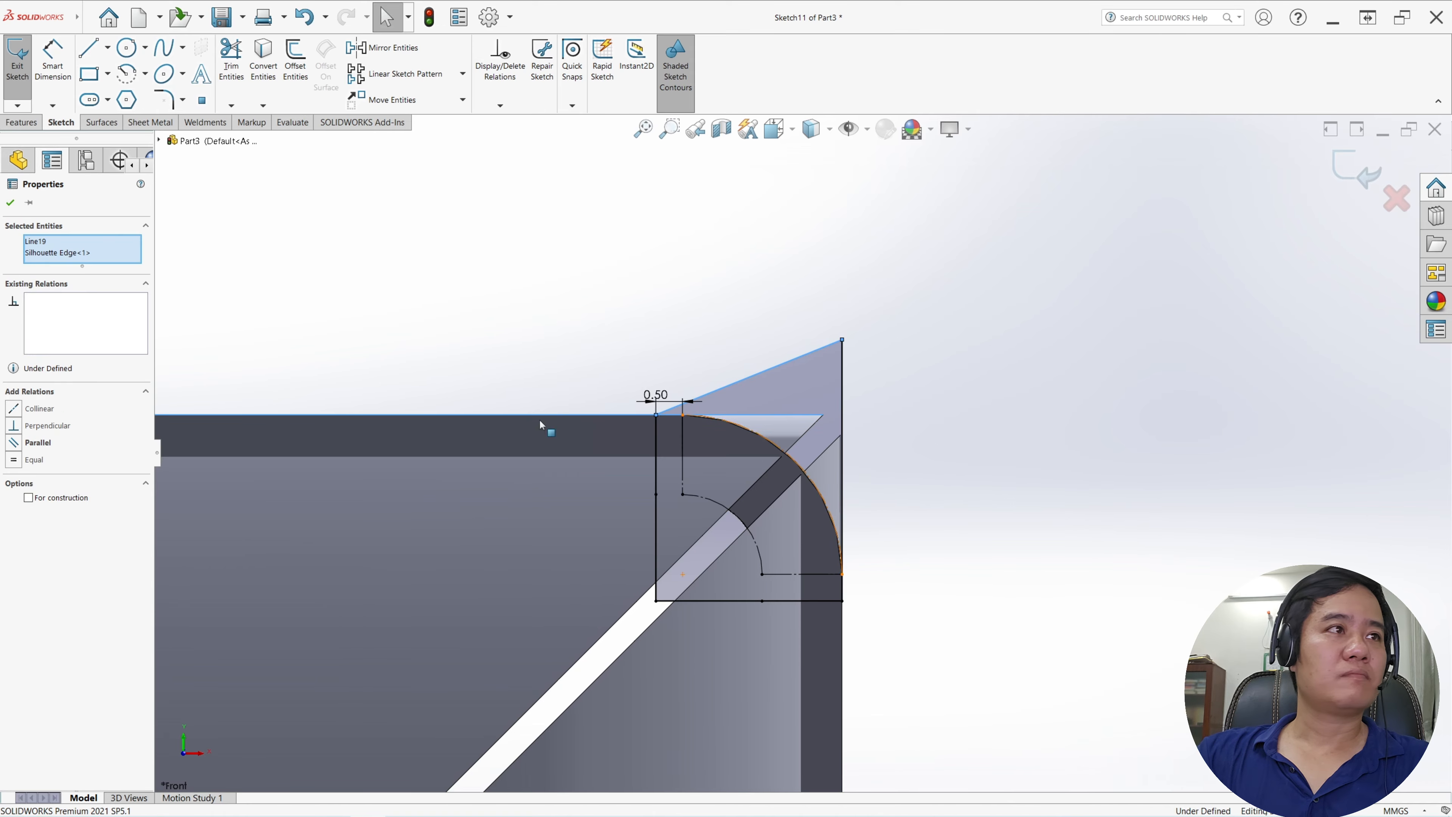
left_click(12, 409)
left_click(550, 302)
scroll(609, 321, "up", 5)
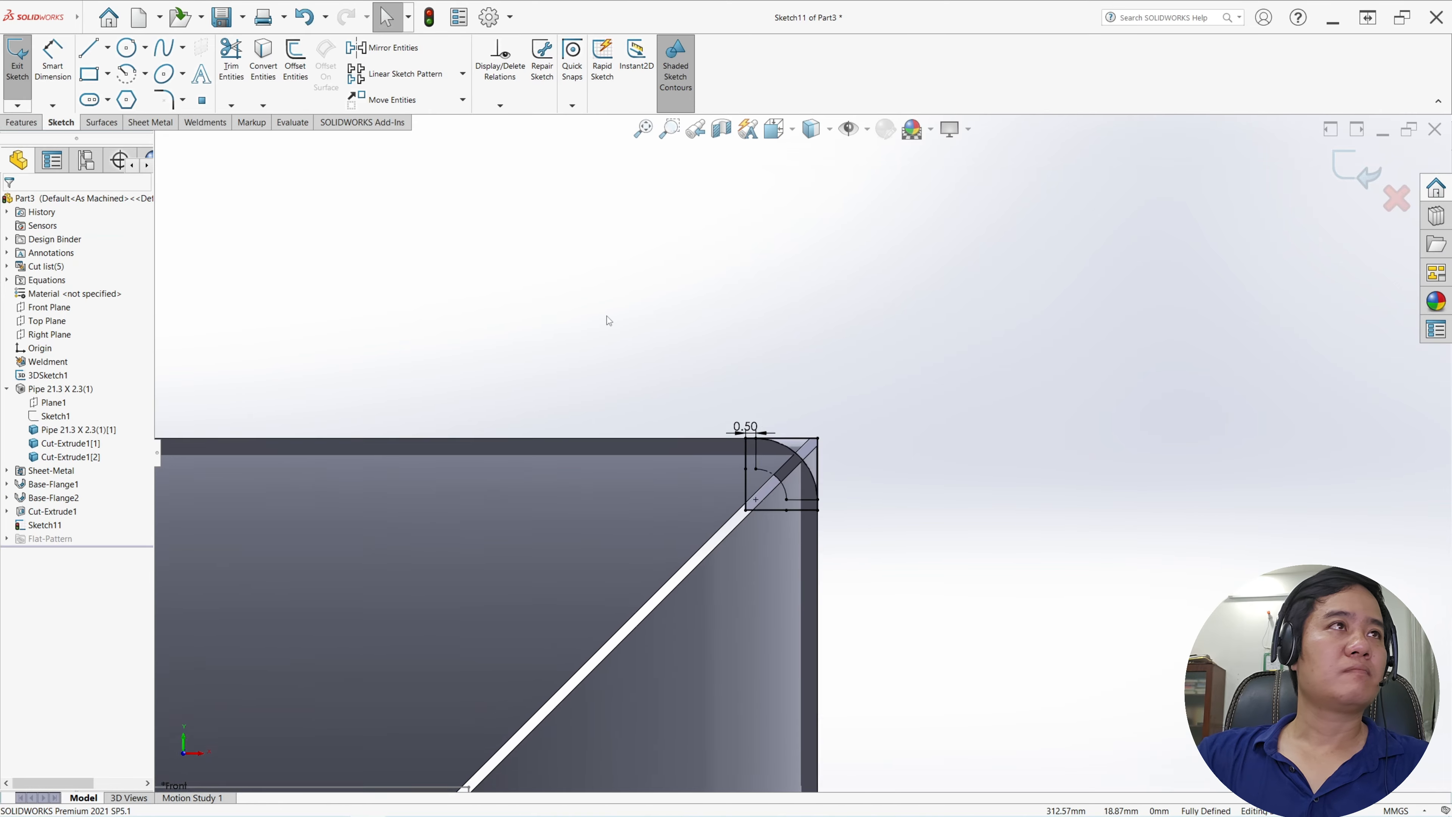
- Exit the sketch and cut it Through All - Both, with auto-select off and only the two pipe bodies meeting at the second corner in scope
left_click(15, 64)
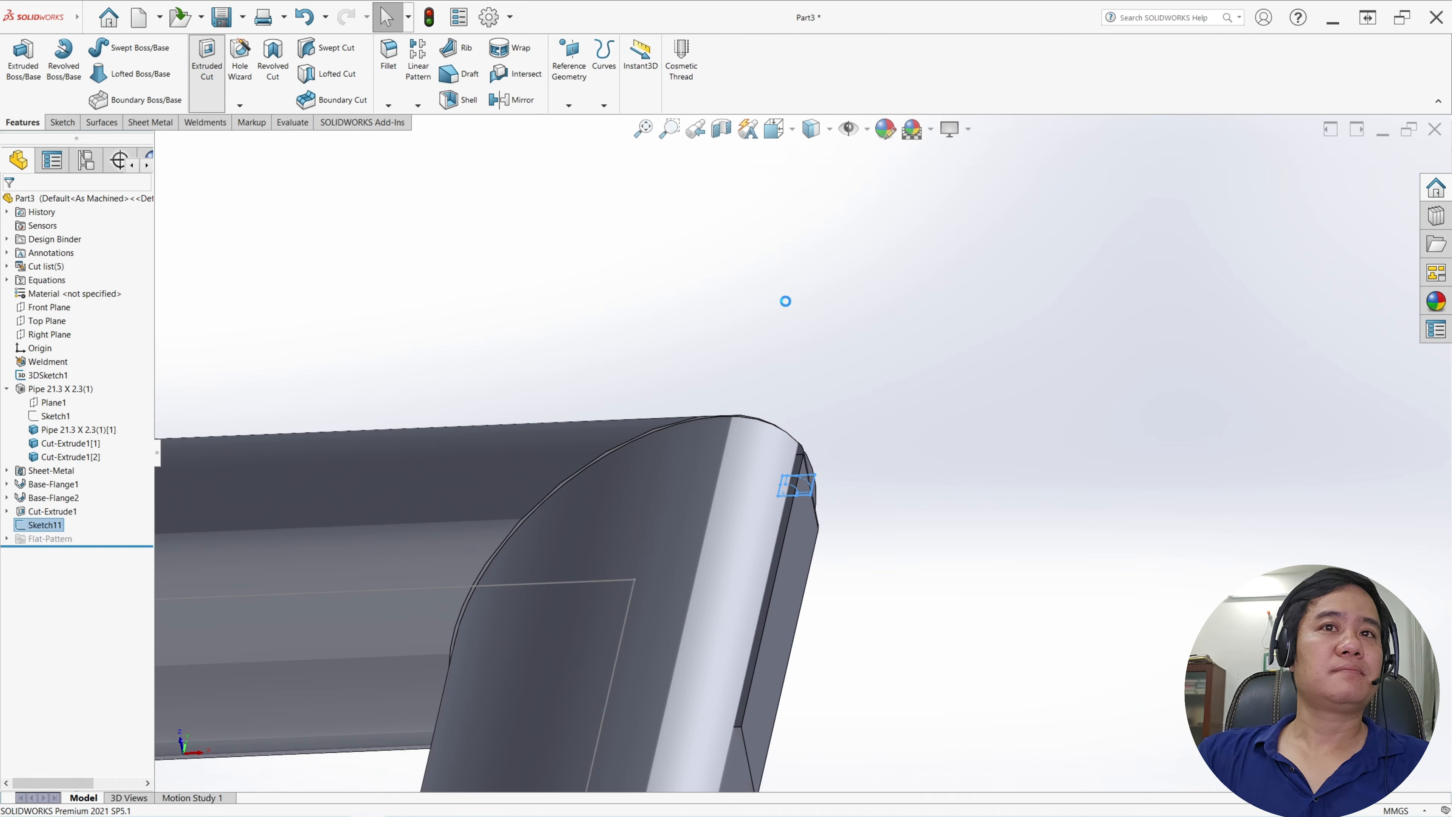
left_click(60, 282)
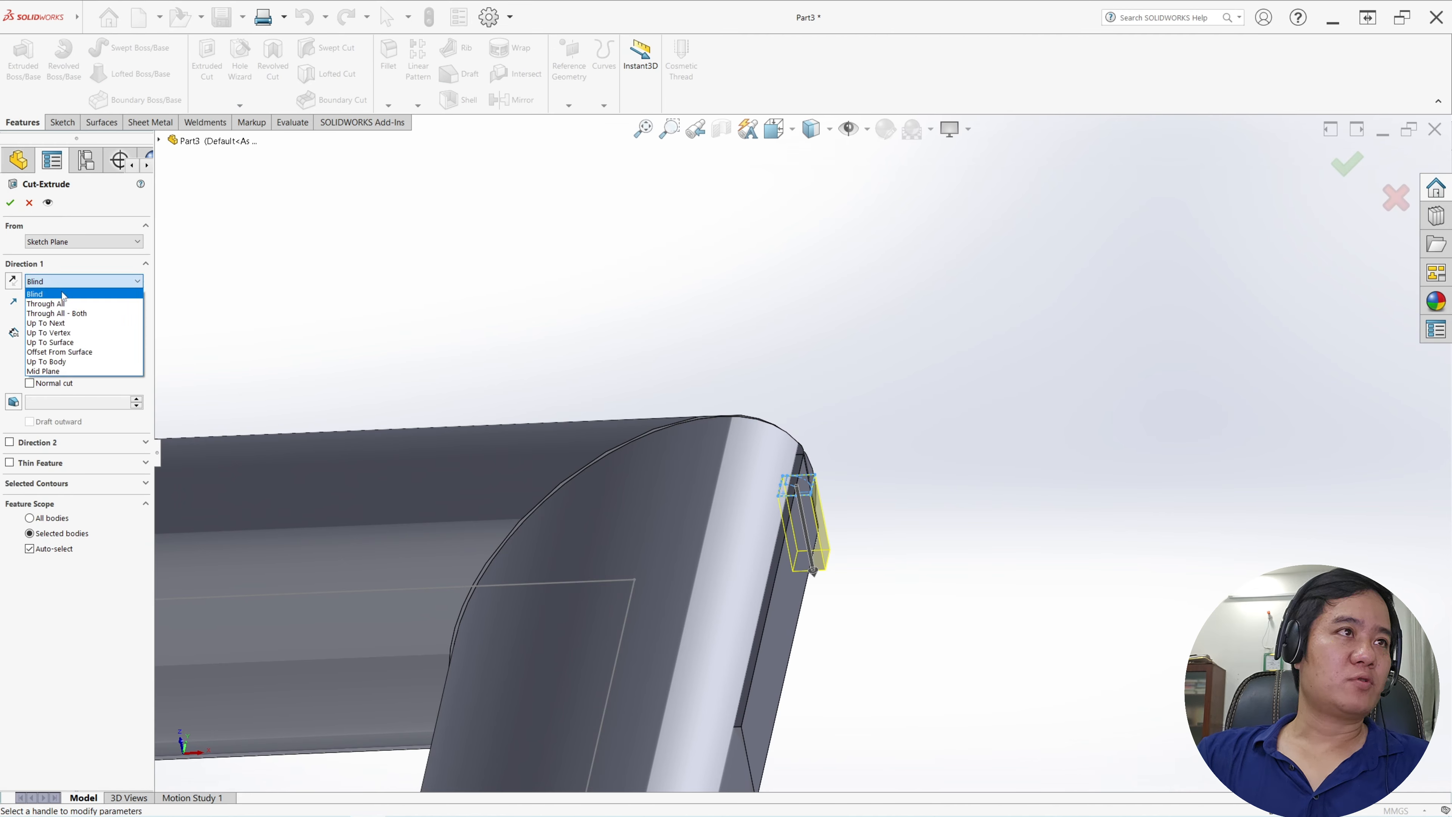
left_click(88, 314)
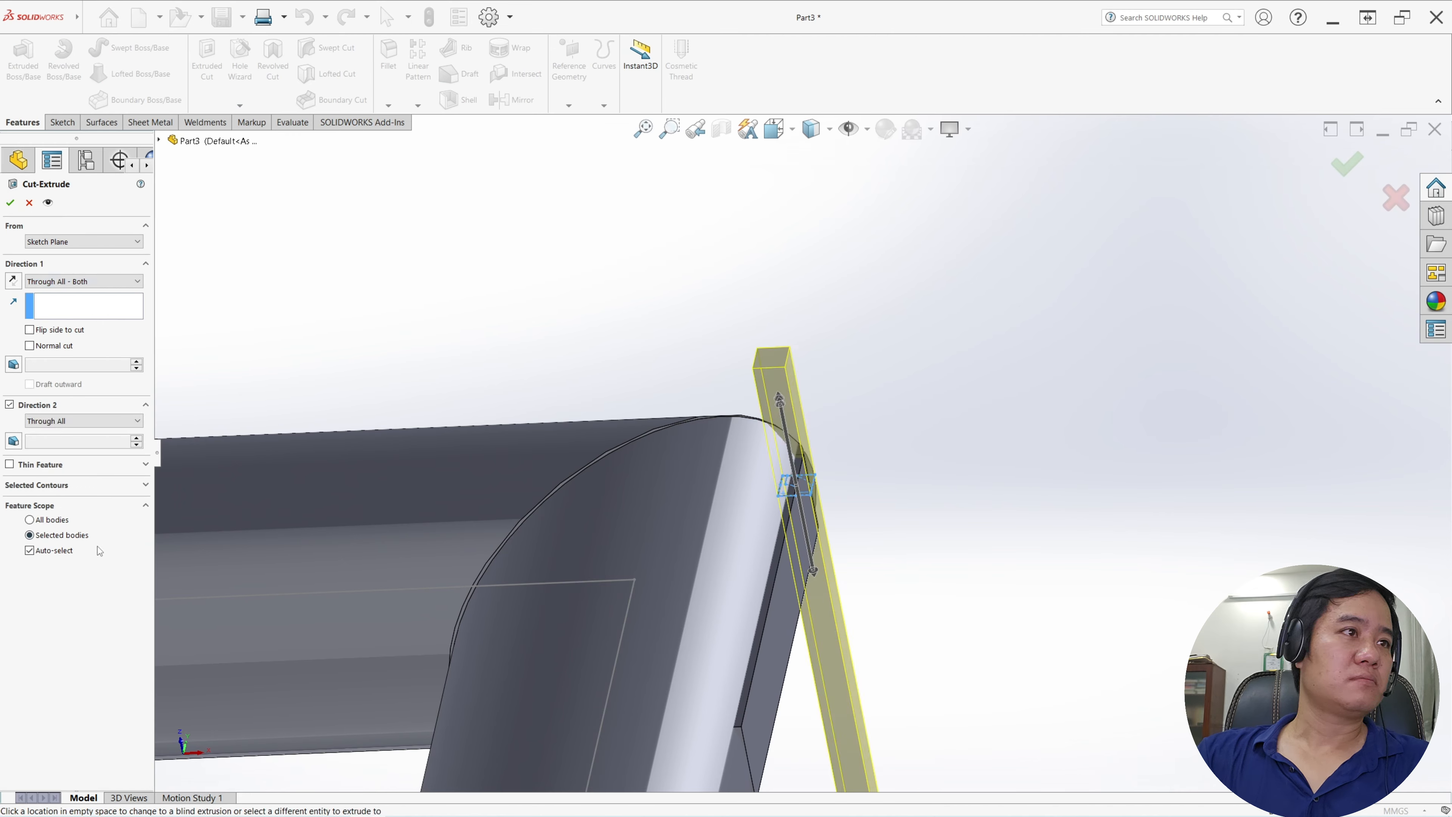
left_click(30, 551)
scroll(572, 429, "up", 3)
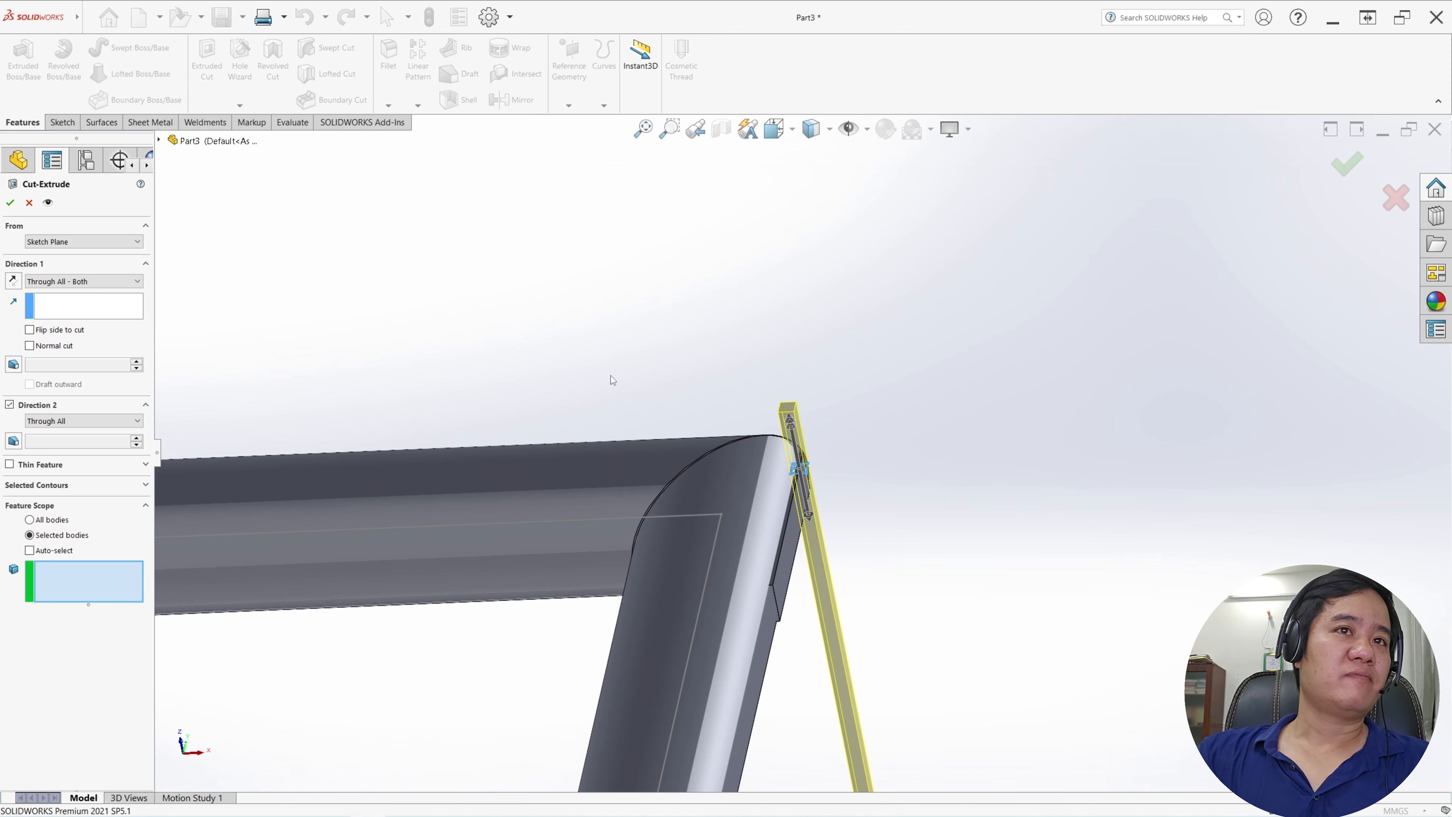
left_click(742, 519)
left_click(742, 520)
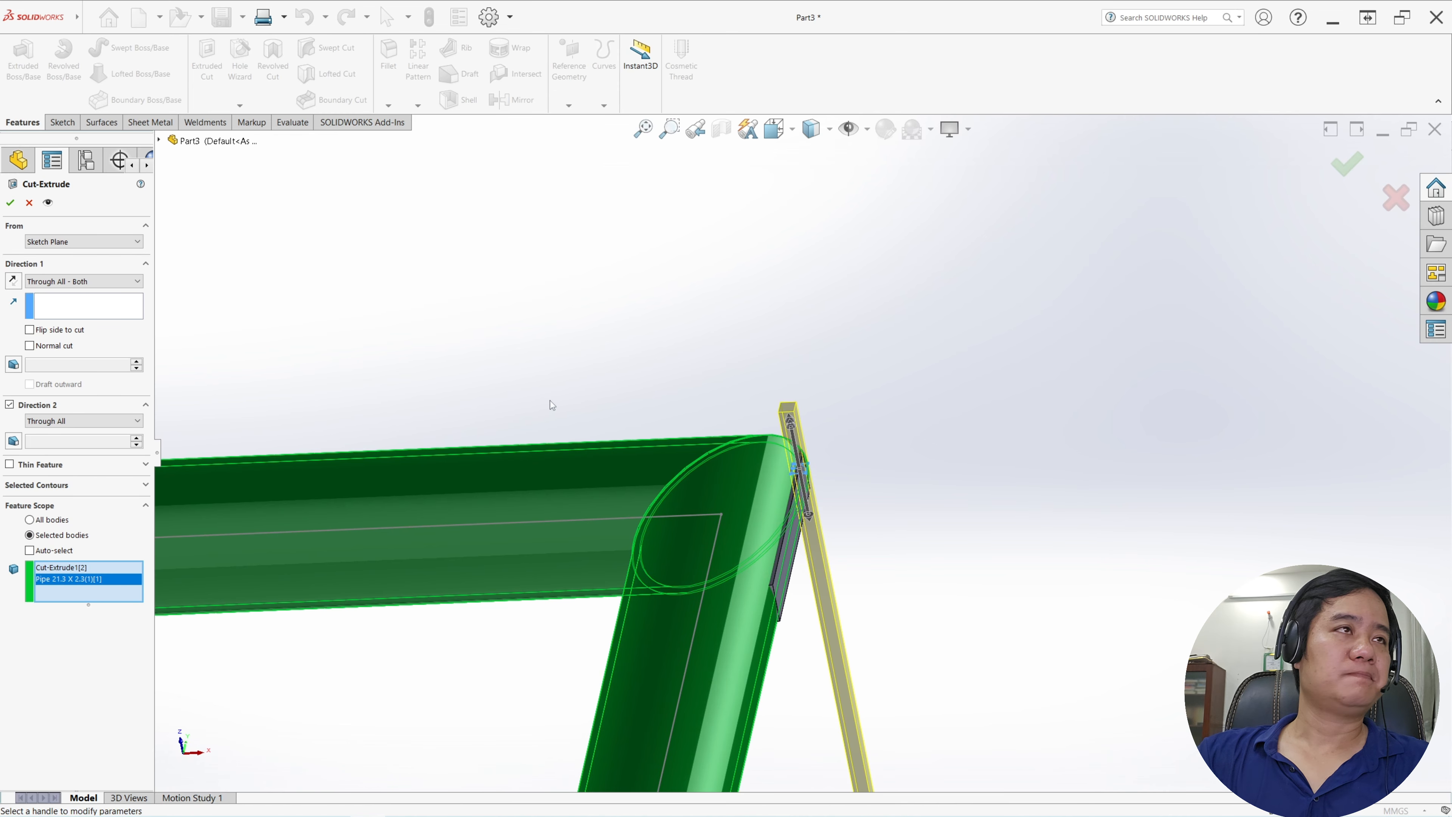
left_click(12, 203)
scroll(807, 431, "up", 5)
middle_click_drag(814, 431, 761, 581)
left_click(772, 441)
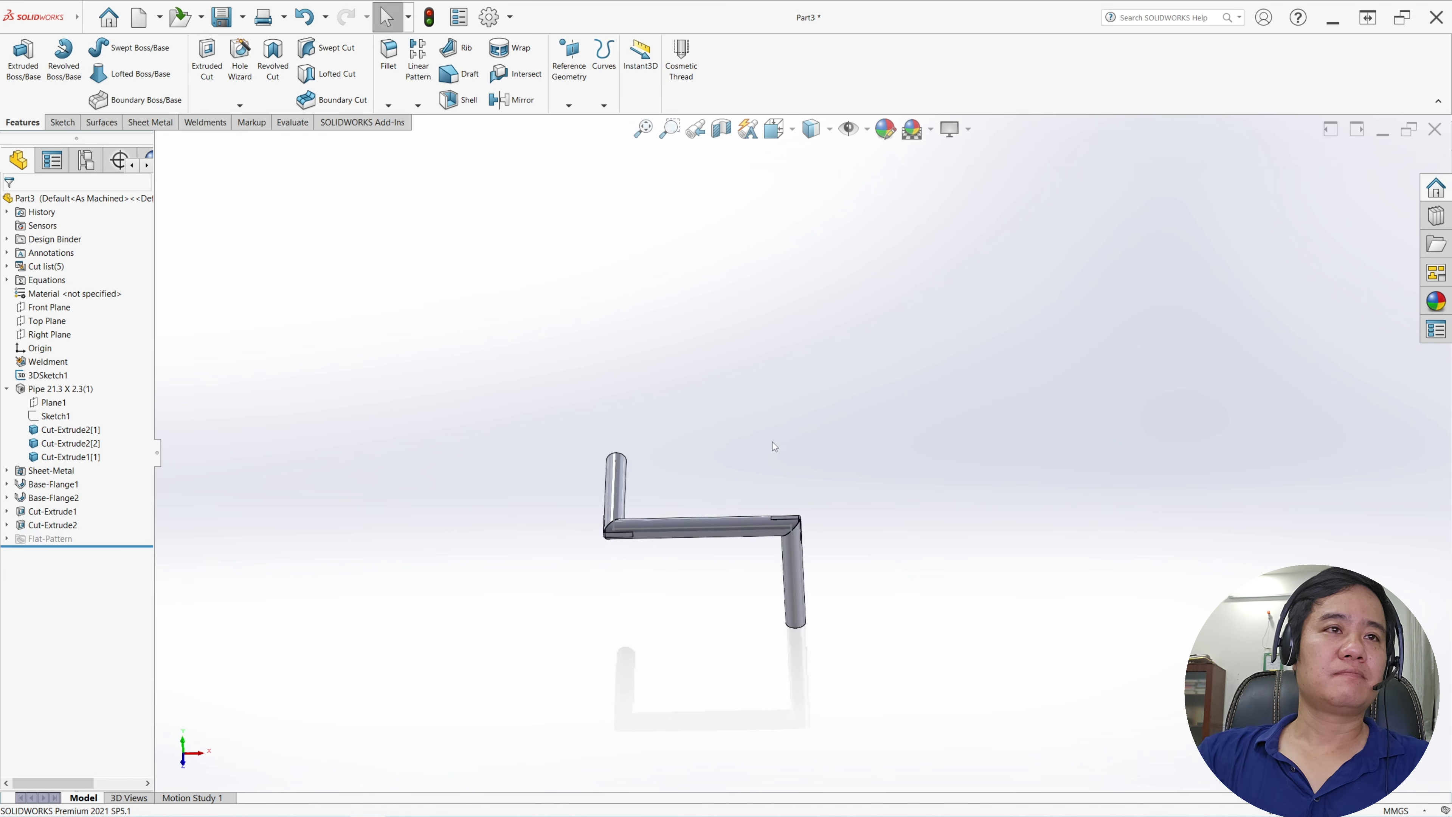
left_click(43, 376)
left_click(845, 394)
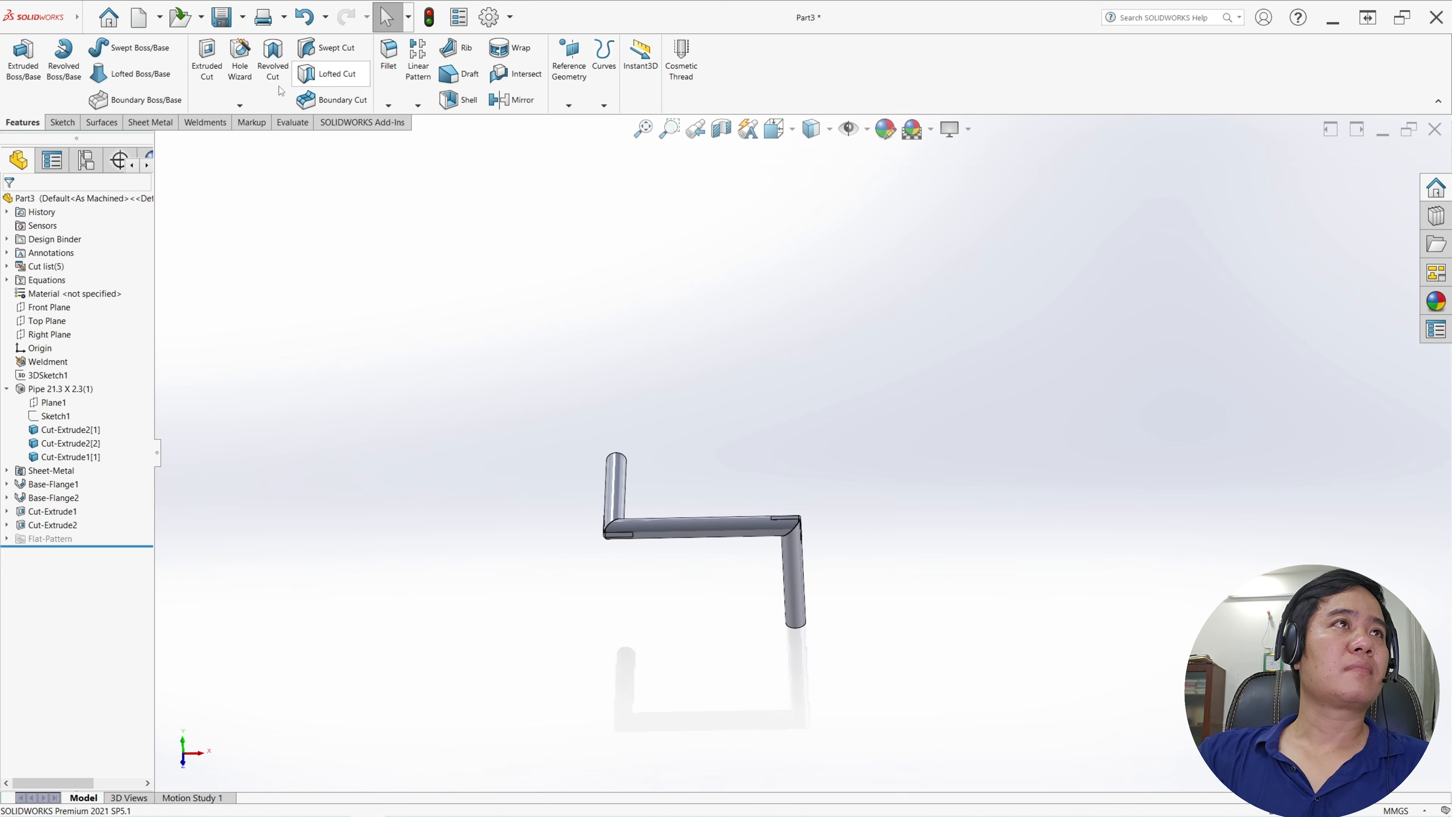
- Combine all five pipe and flange bodies into a single body with the Add operation
left_click(88, 18)
left_click(161, 18)
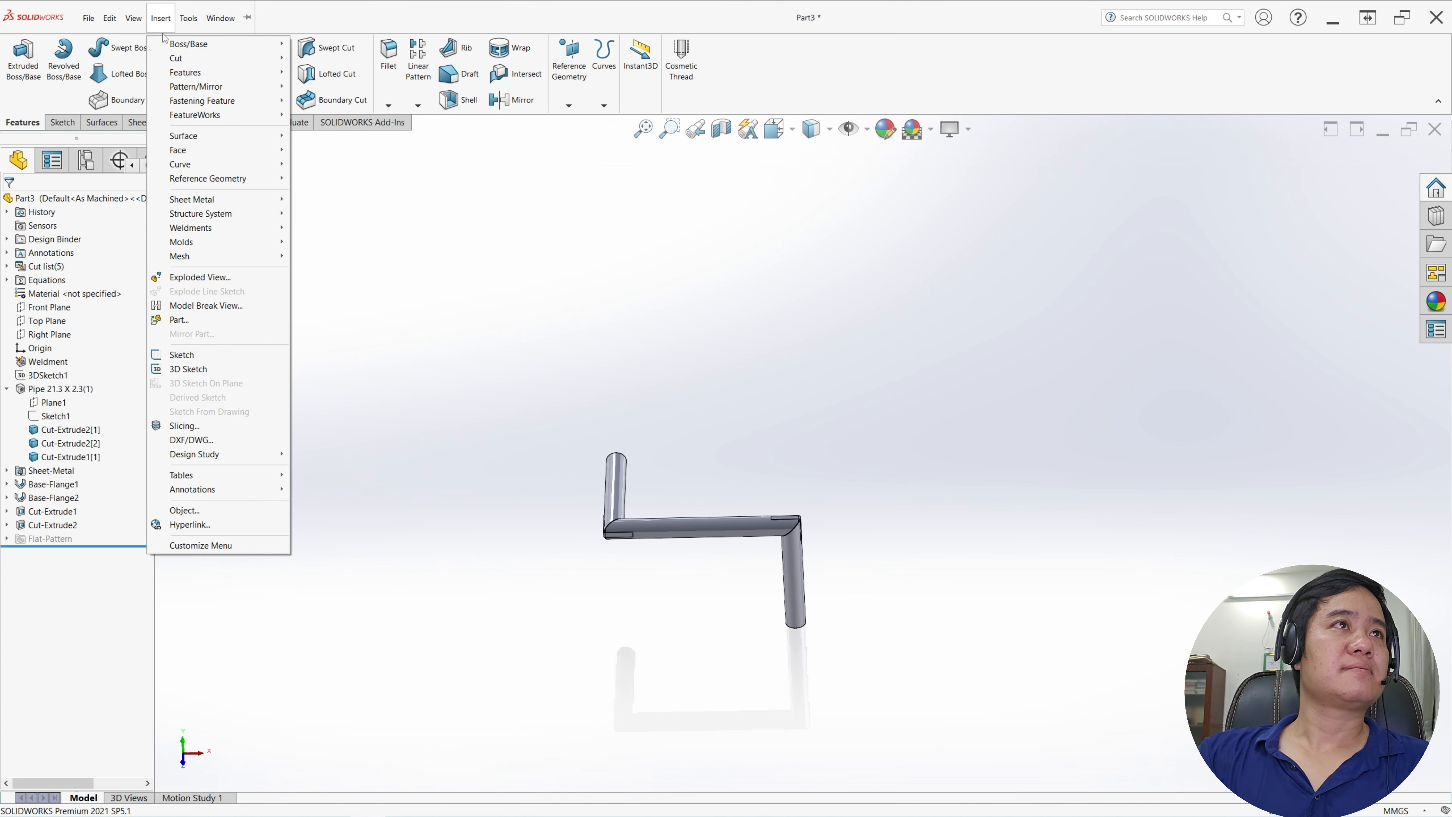
mouse_move(198, 72)
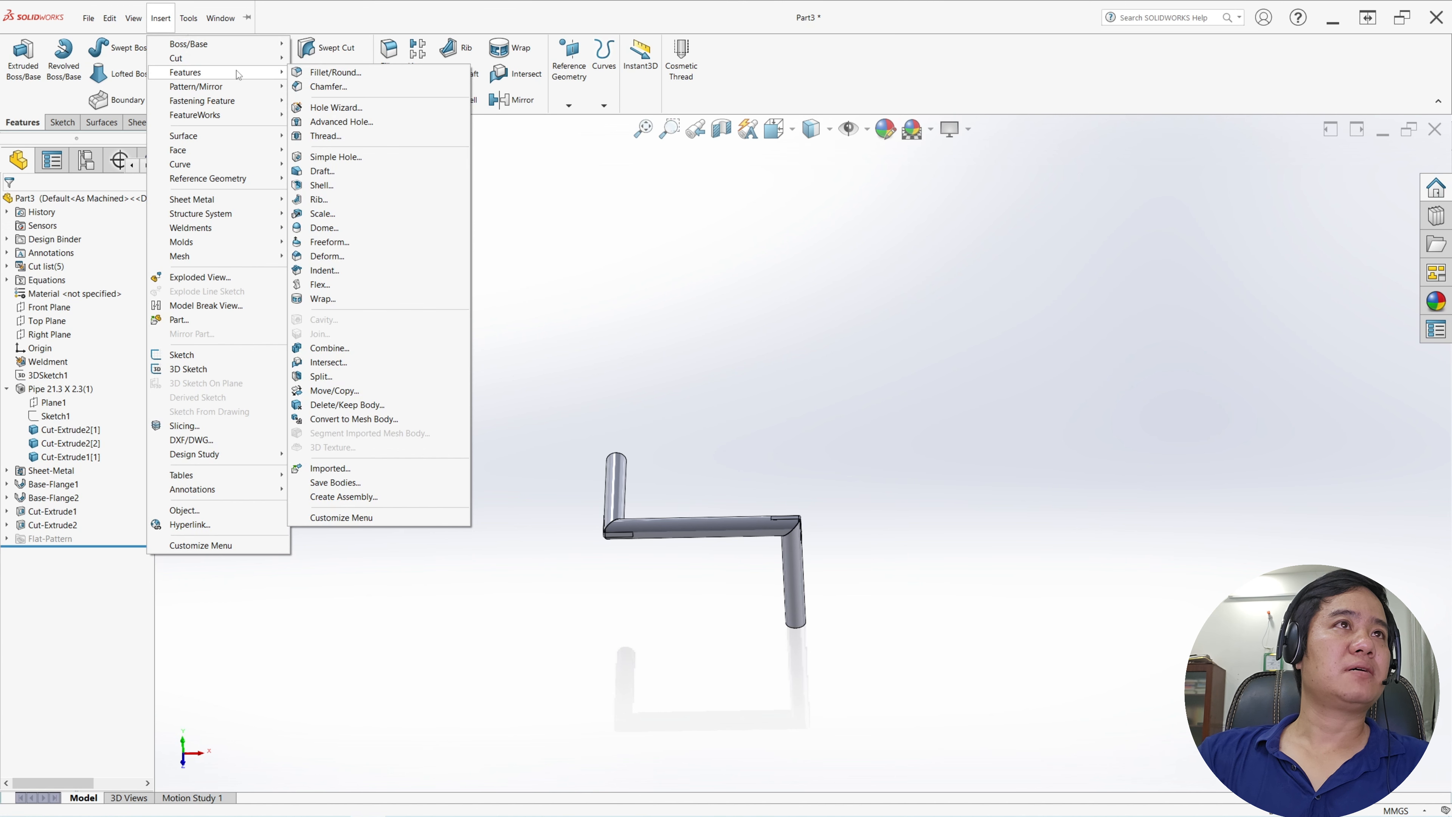
left_click(350, 352)
left_click_drag(490, 377, 978, 702)
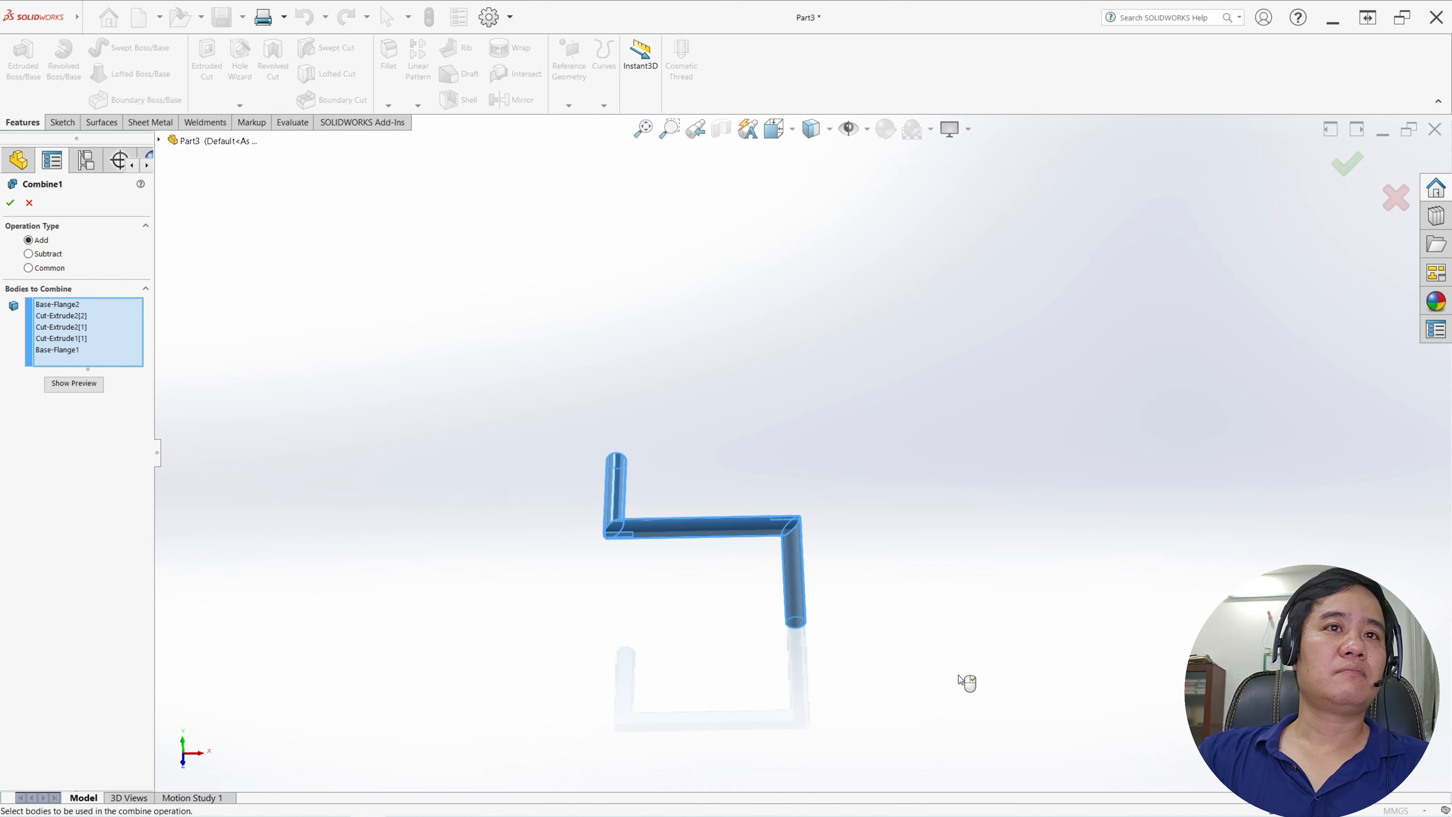
left_click(10, 203)
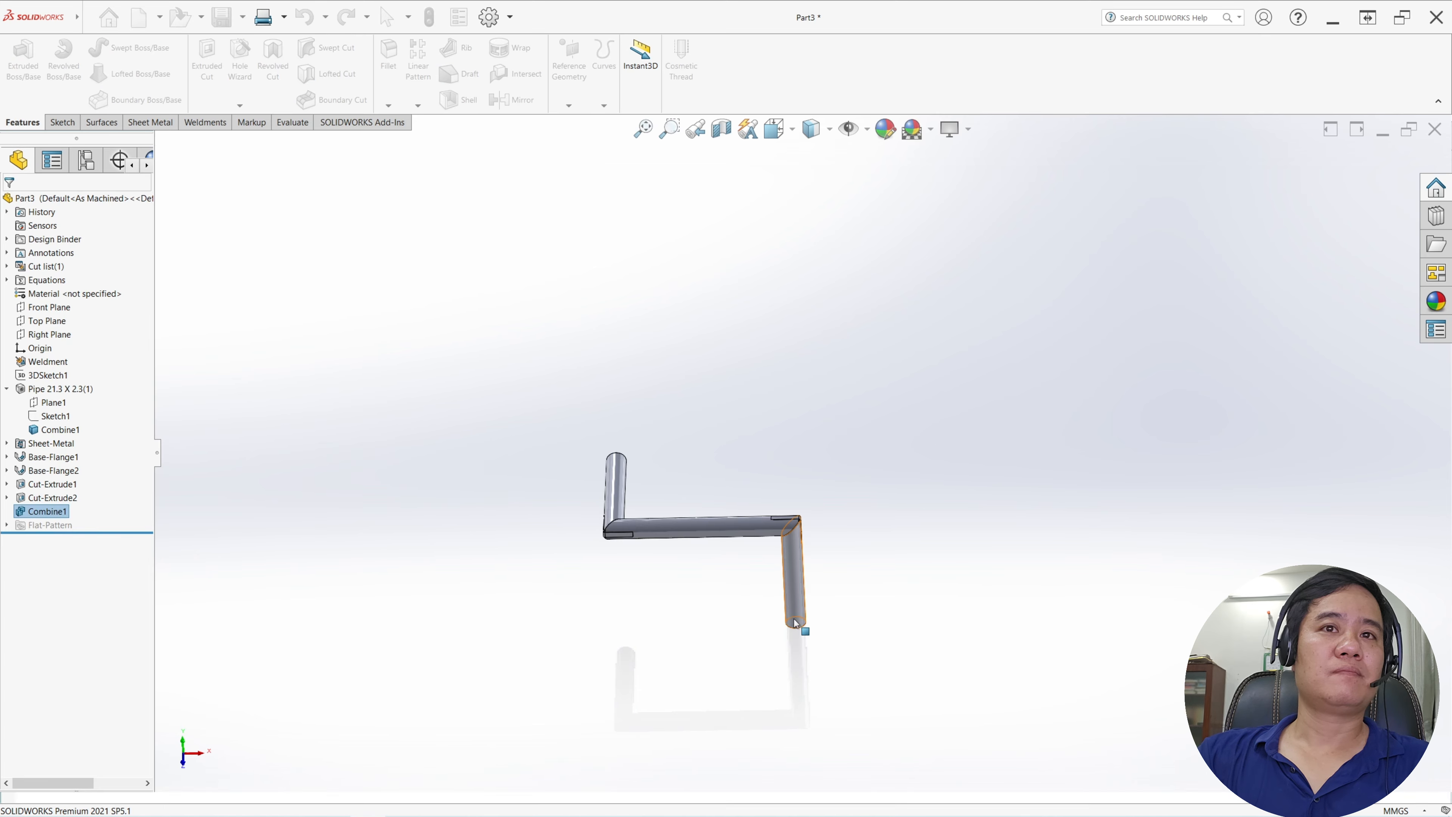
- Flatten the combined sheet metal part
scroll(772, 709, "down", 3)
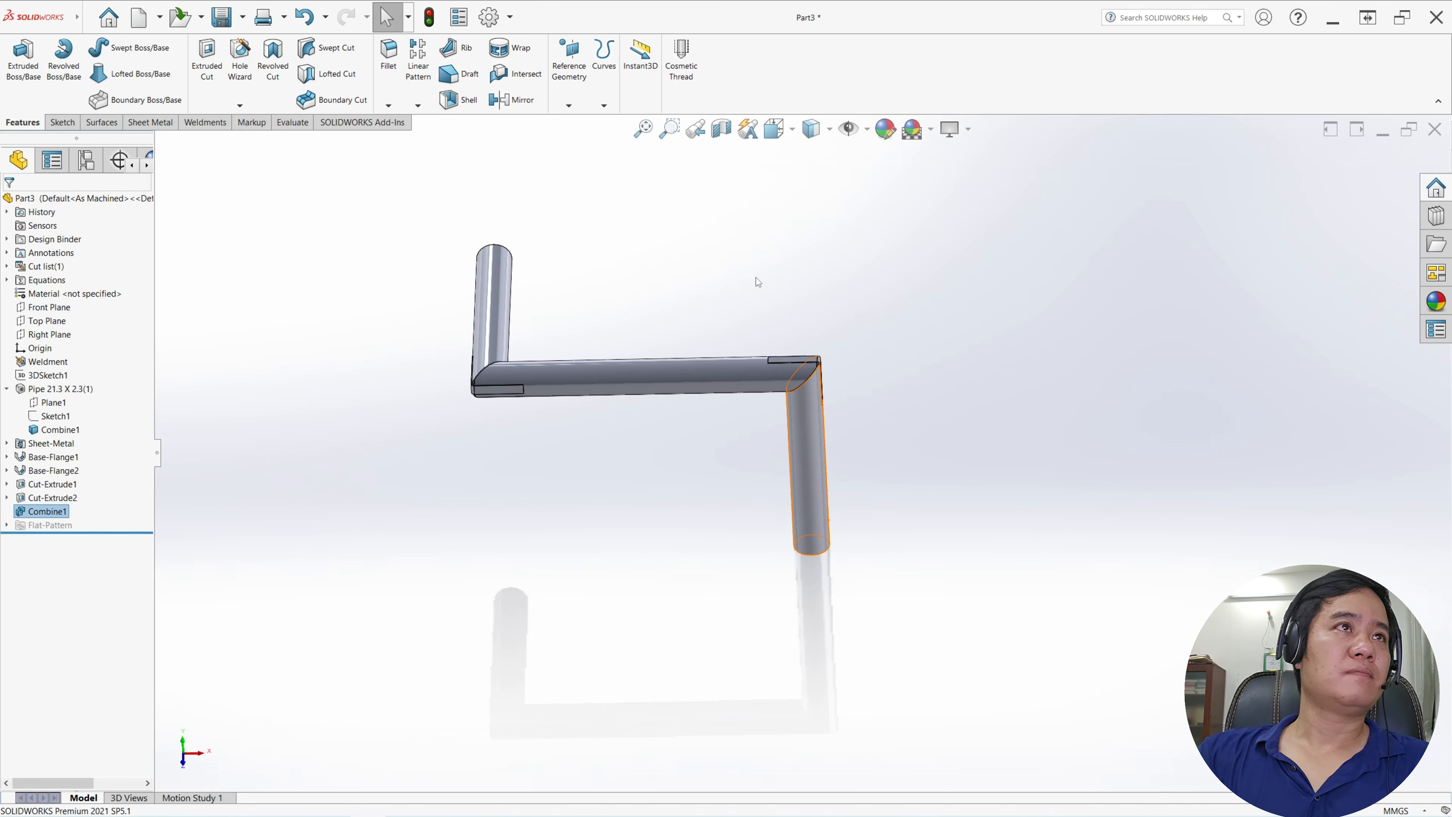
left_click(175, 124)
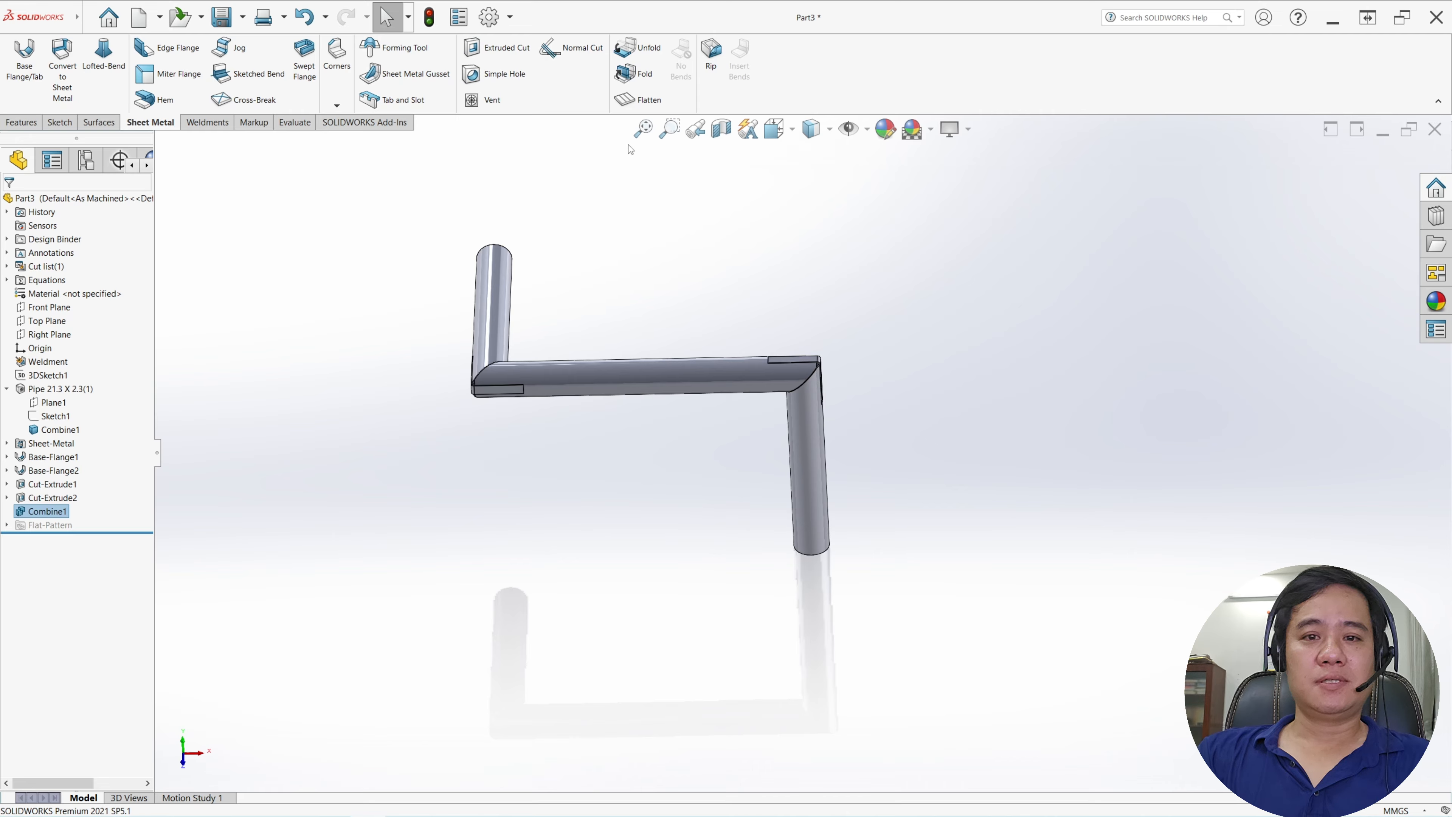
left_click(637, 100)
- Examine the flattened tube around the first corner, checking the relief cut and the flange strip joining the segments
middle_click_drag(739, 350, 355, 485)
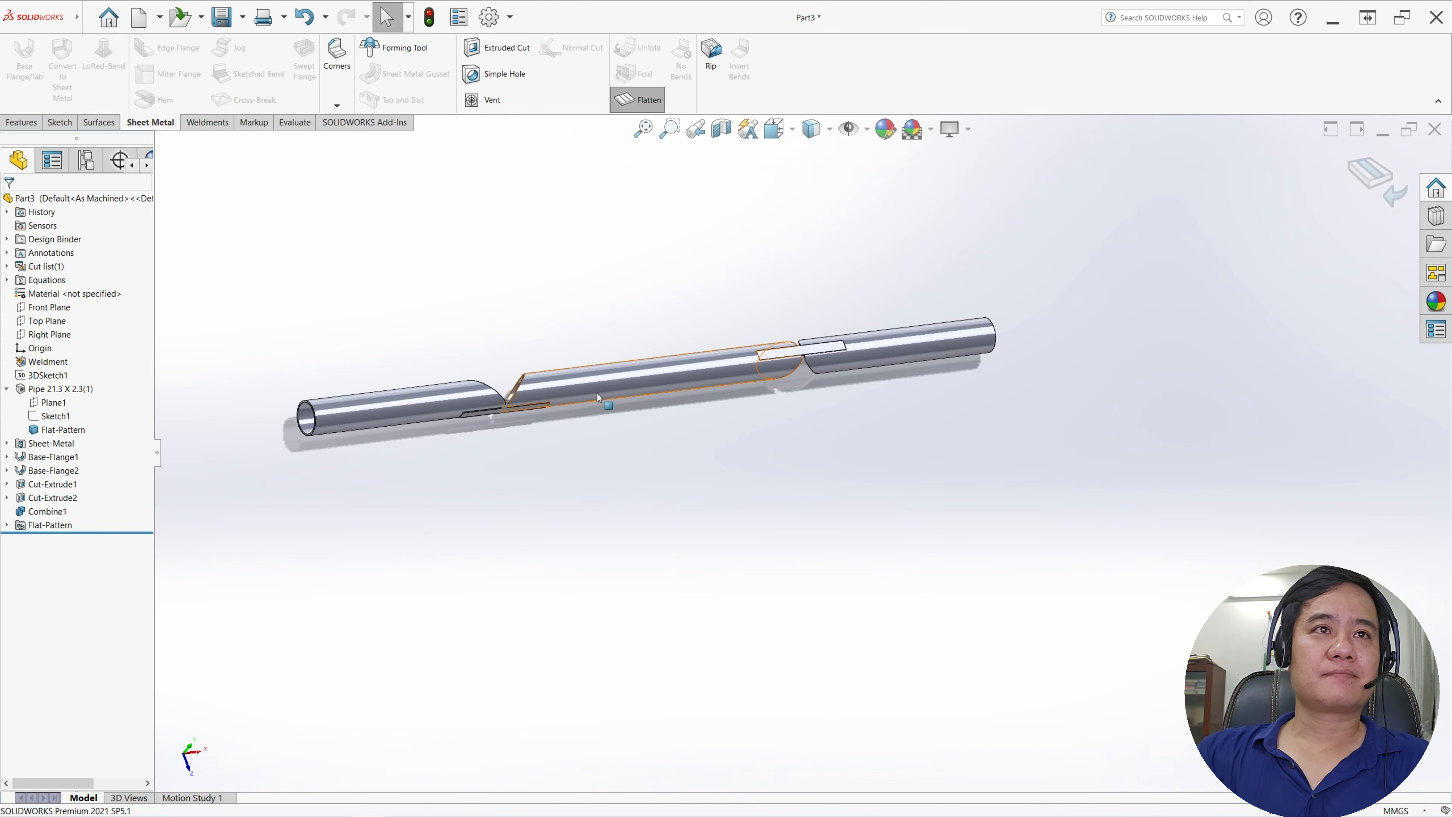
scroll(597, 393, "down", 2)
middle_click_drag(568, 424, 651, 435)
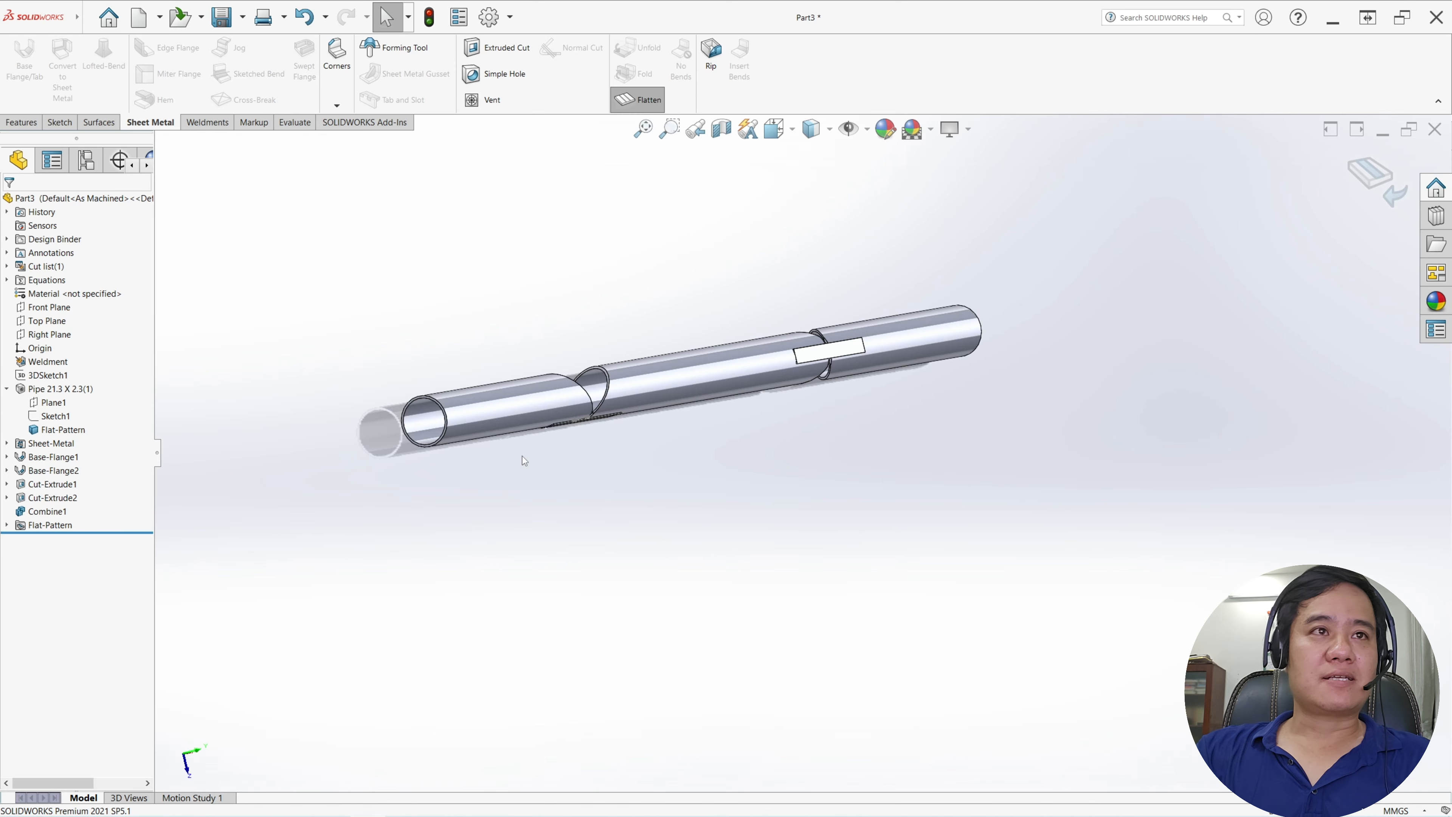
scroll(486, 439, "down", 3)
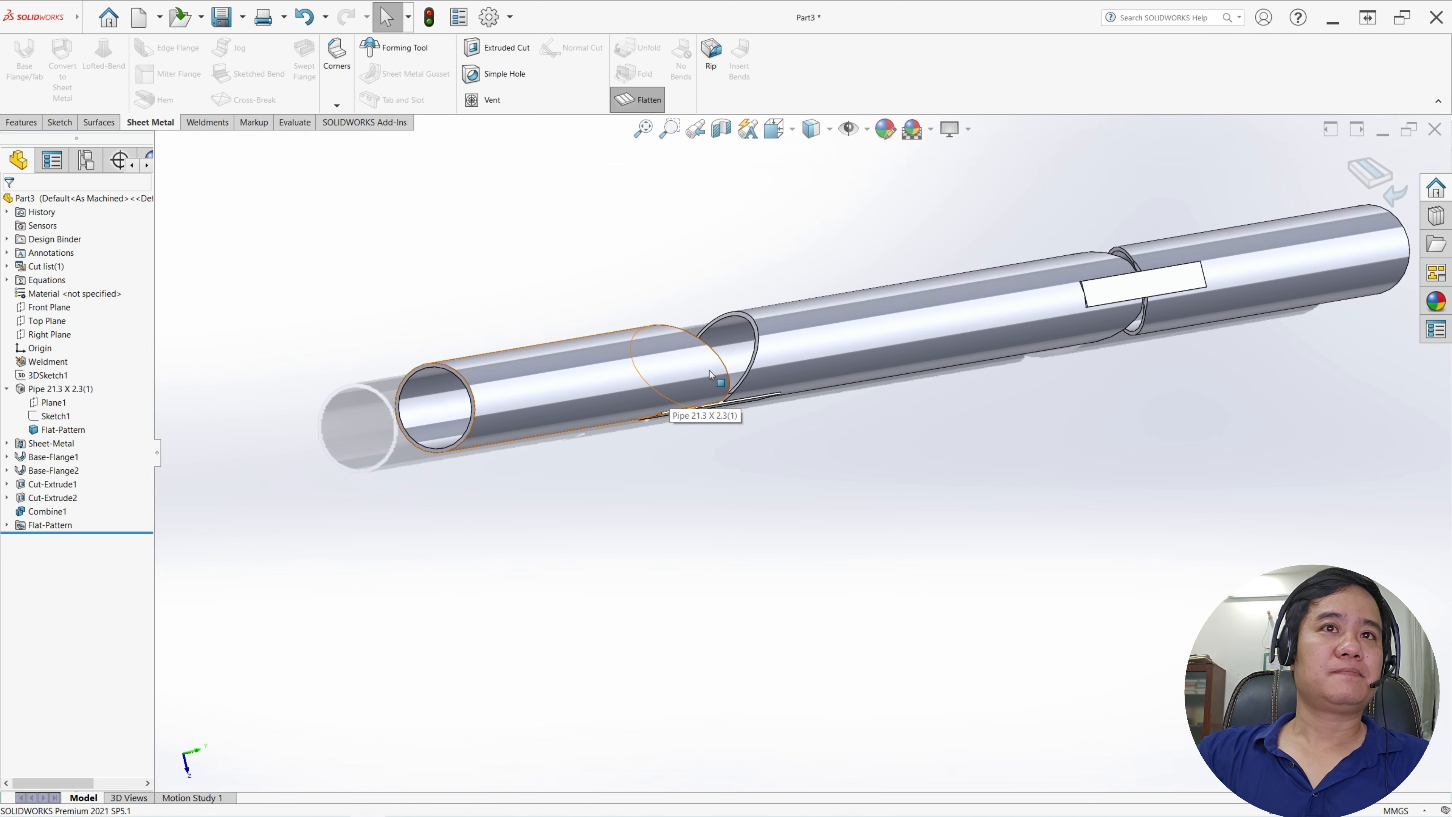
scroll(710, 375, "down", 8)
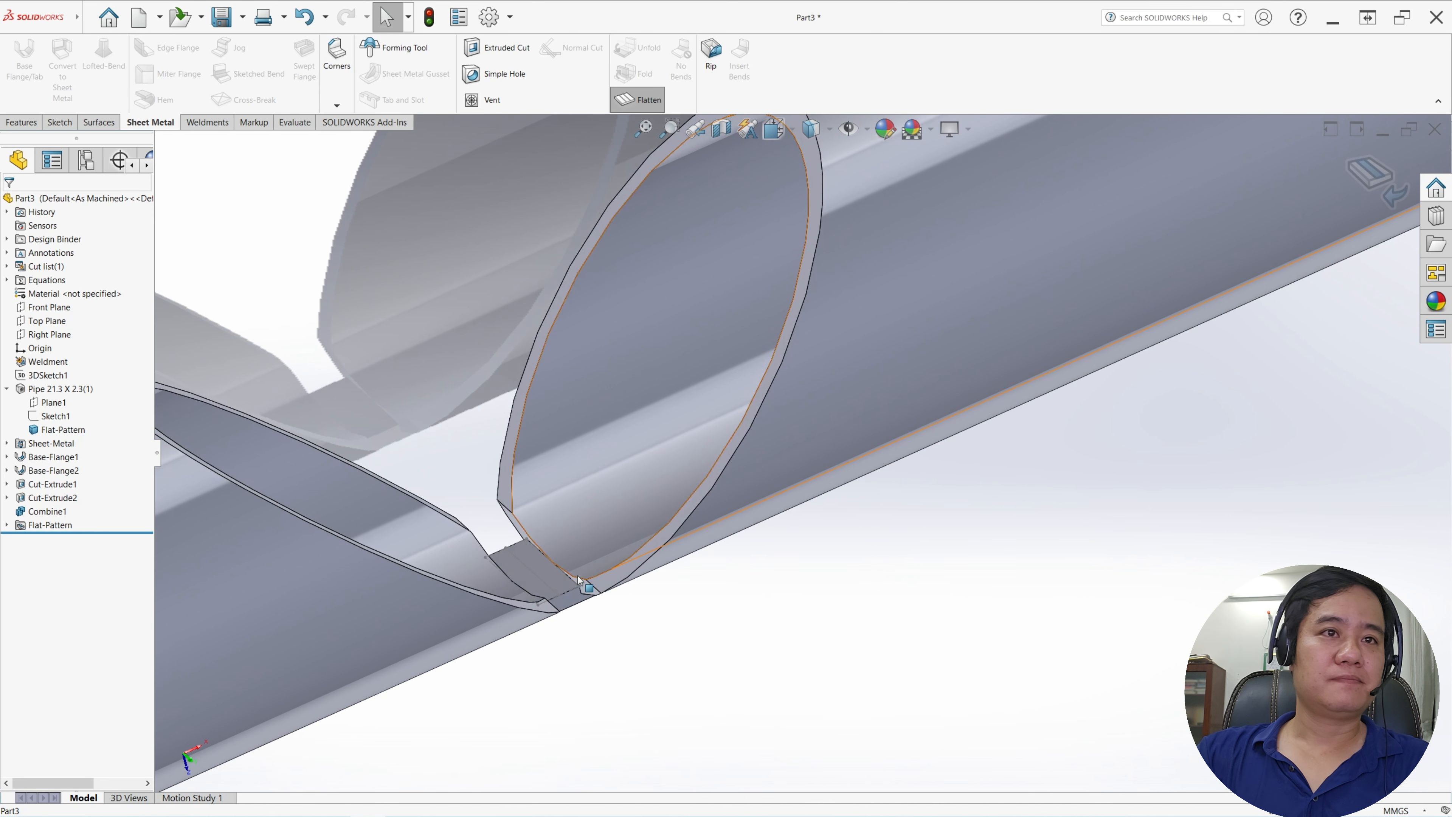
scroll(599, 529, "up", 9)
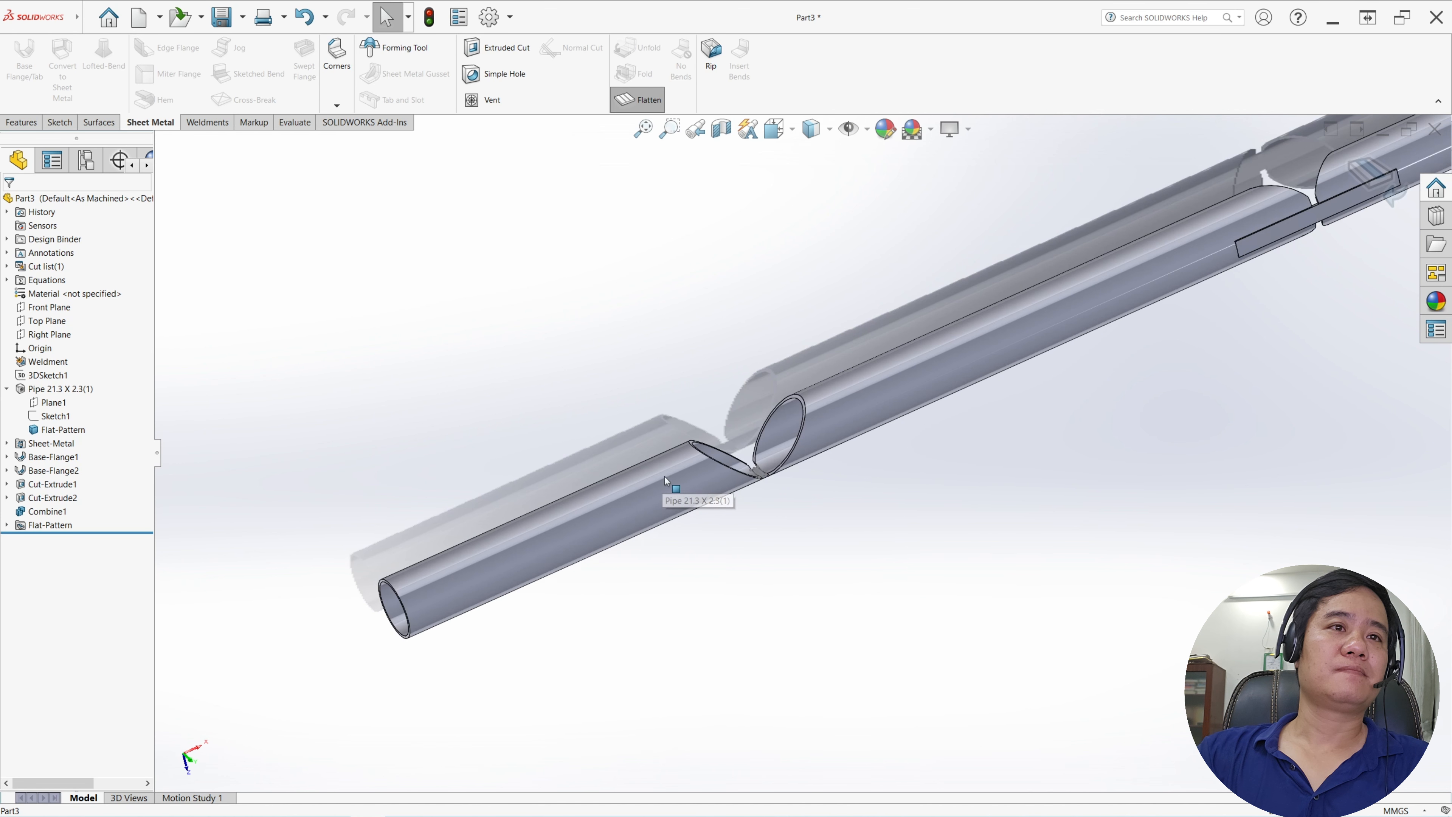
middle_click_drag(665, 477, 700, 383)
scroll(719, 578, "down", 8)
middle_click_drag(703, 446, 757, 402)
- Start a sketch on the first base flange's end face and draw a horizontal centerline from the origin to the flange's outer edge
left_click(659, 453)
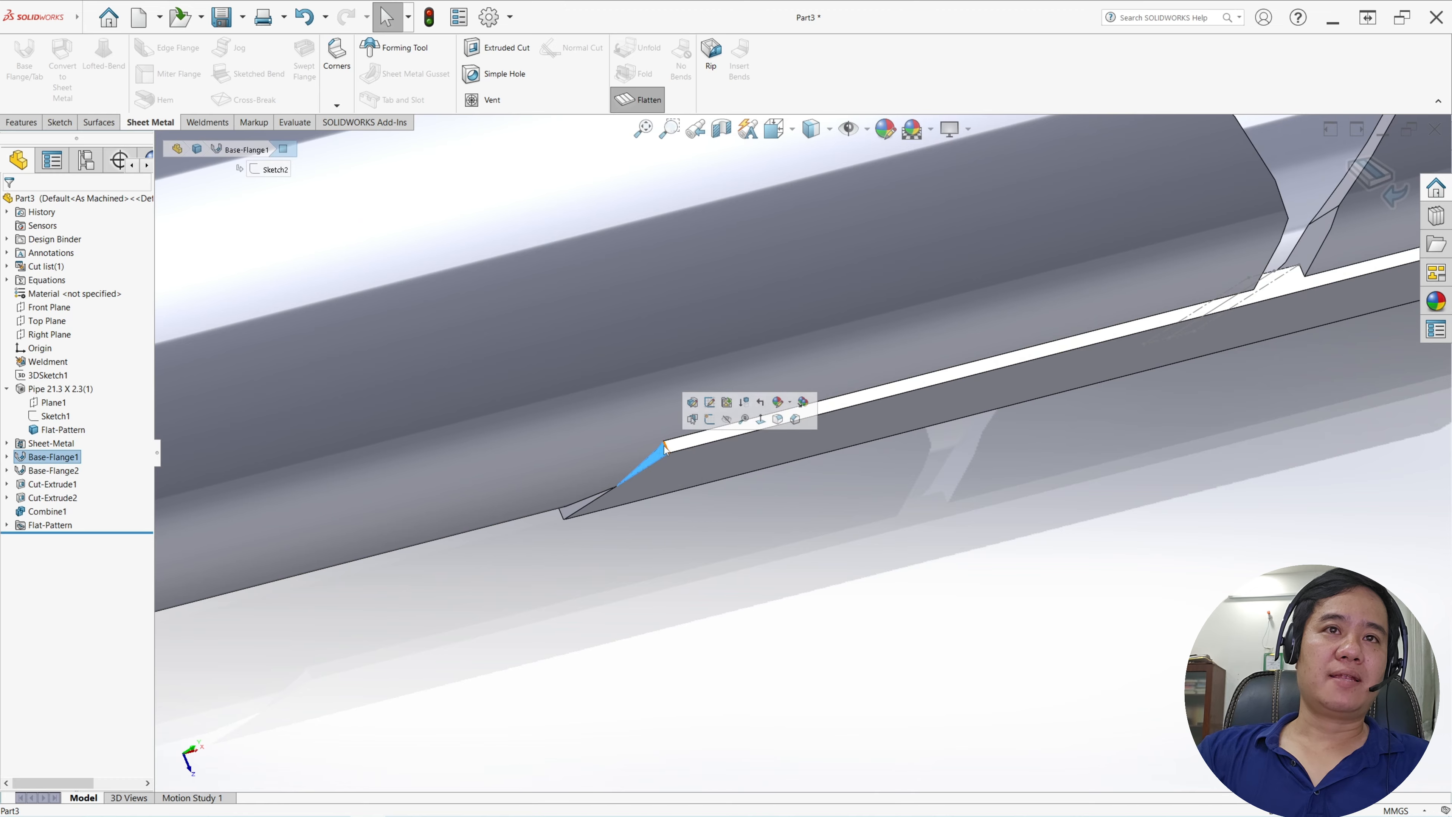
left_click(713, 422)
left_click(1193, 505)
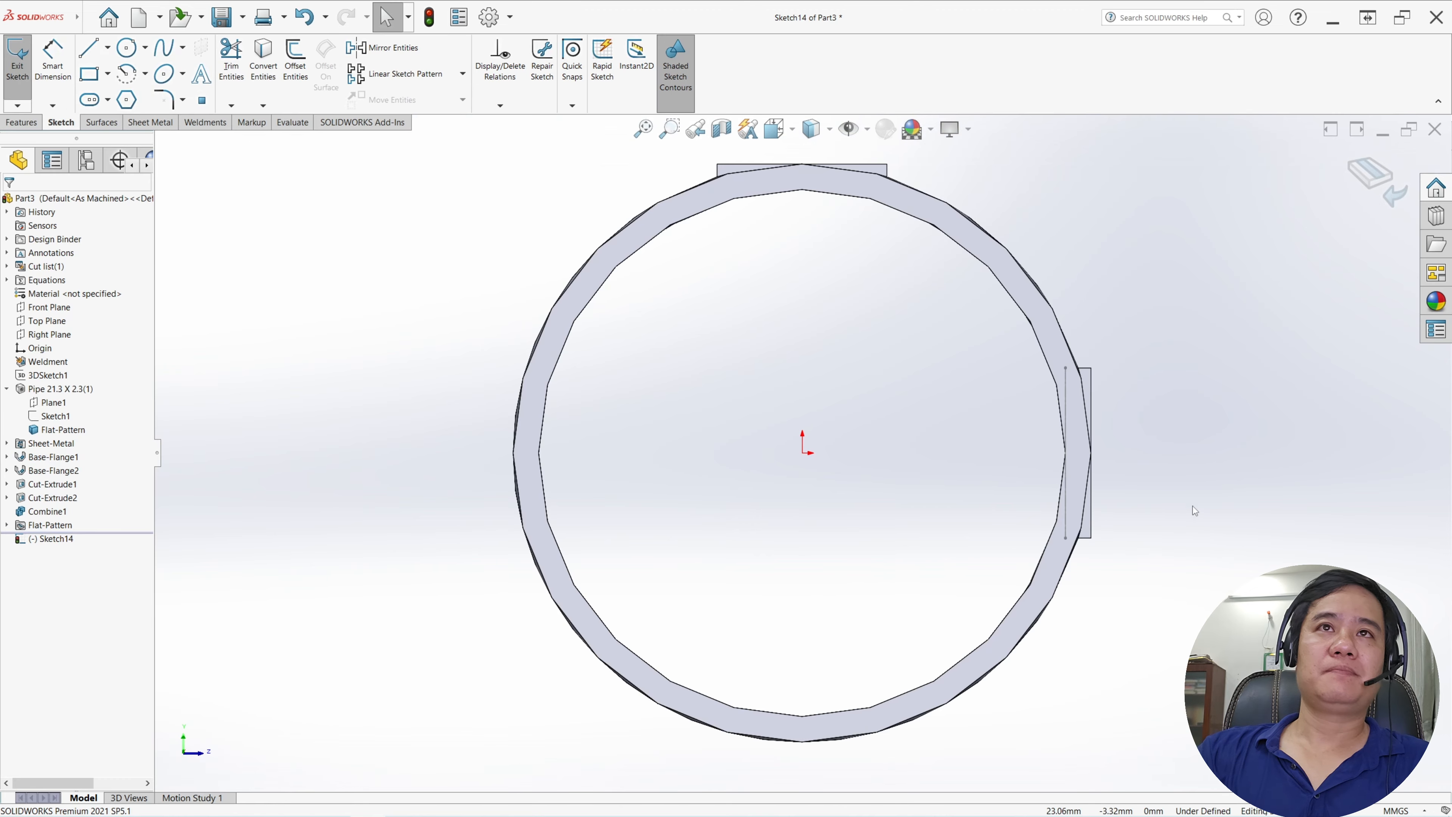
scroll(1115, 469, "down", 2)
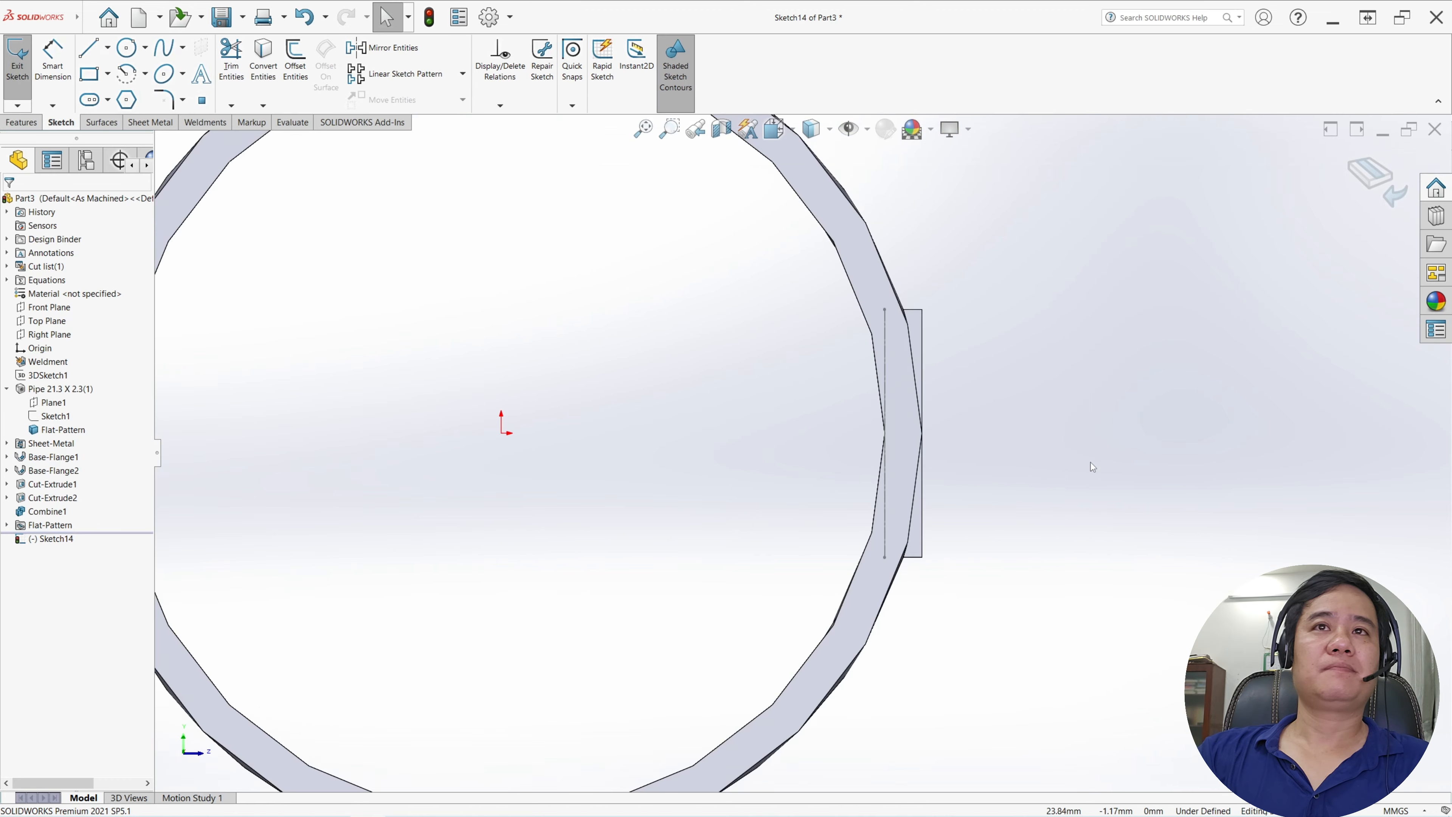
left_click(107, 49)
left_click(107, 68)
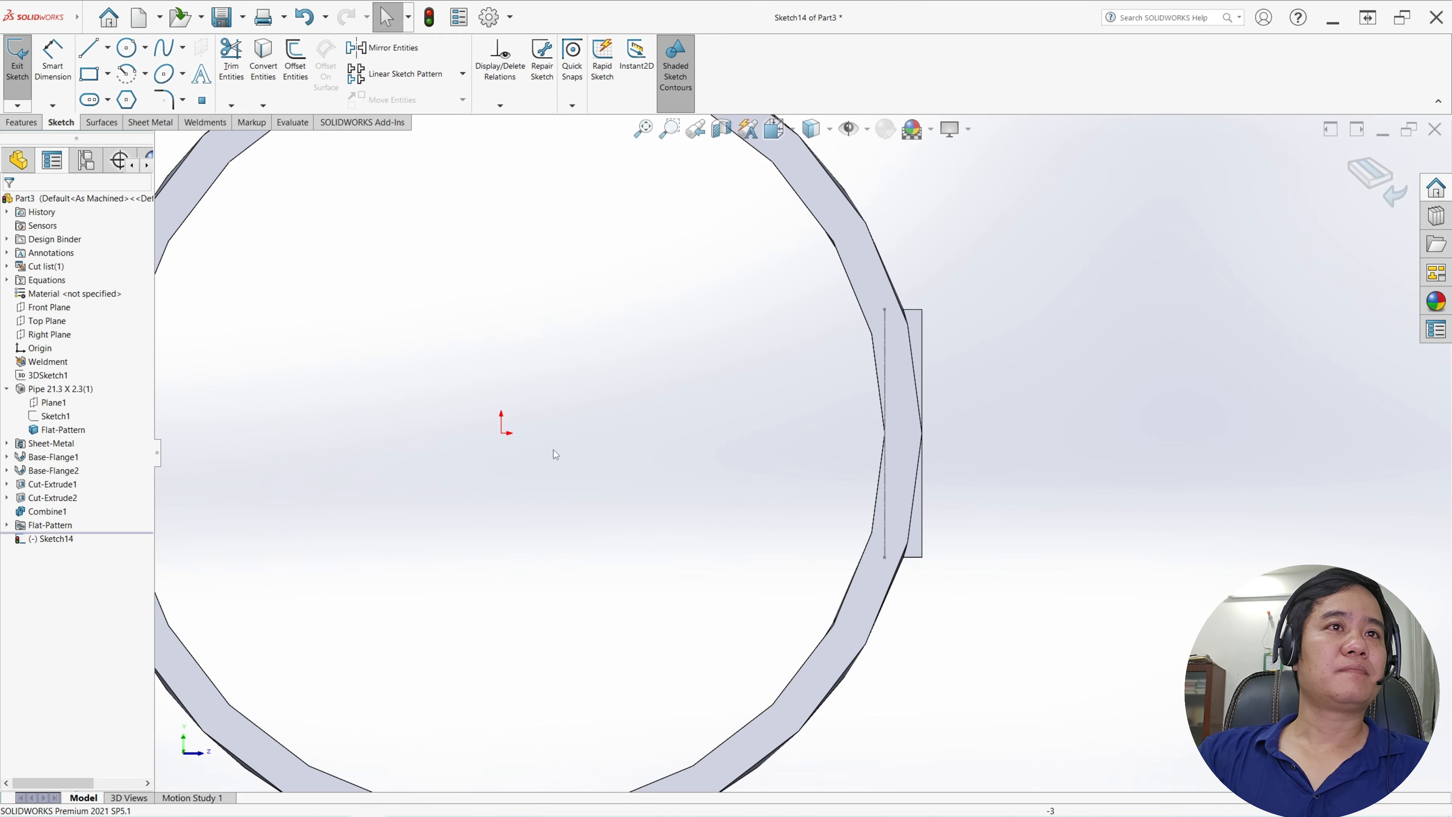
left_click(502, 433)
left_click(921, 433)
key("Escape")
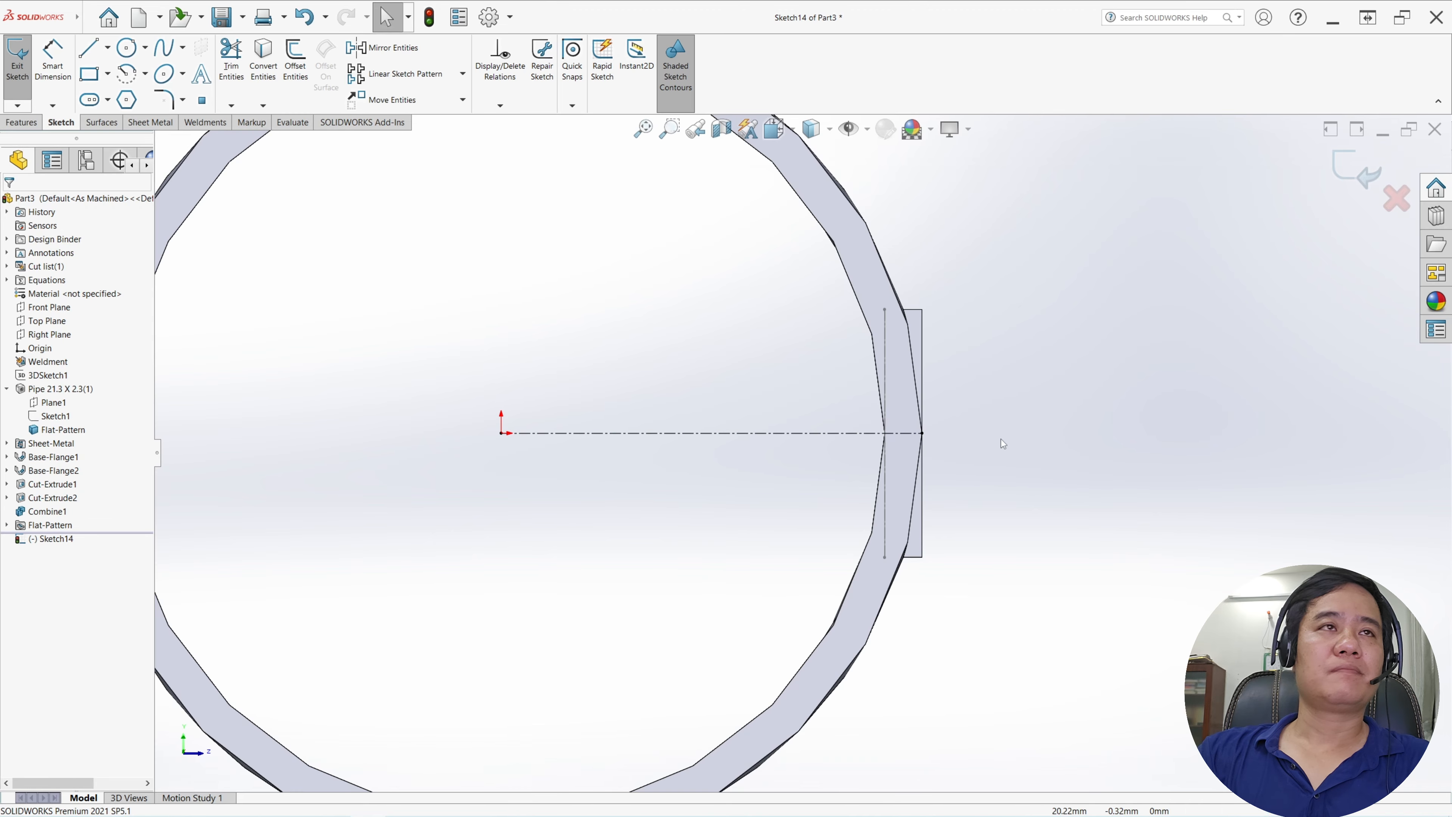
- Draw a centerpoint arc about the origin, starting and ending just beyond the flange's two ends and passing through the centerline's outer endpoint
left_click(144, 76)
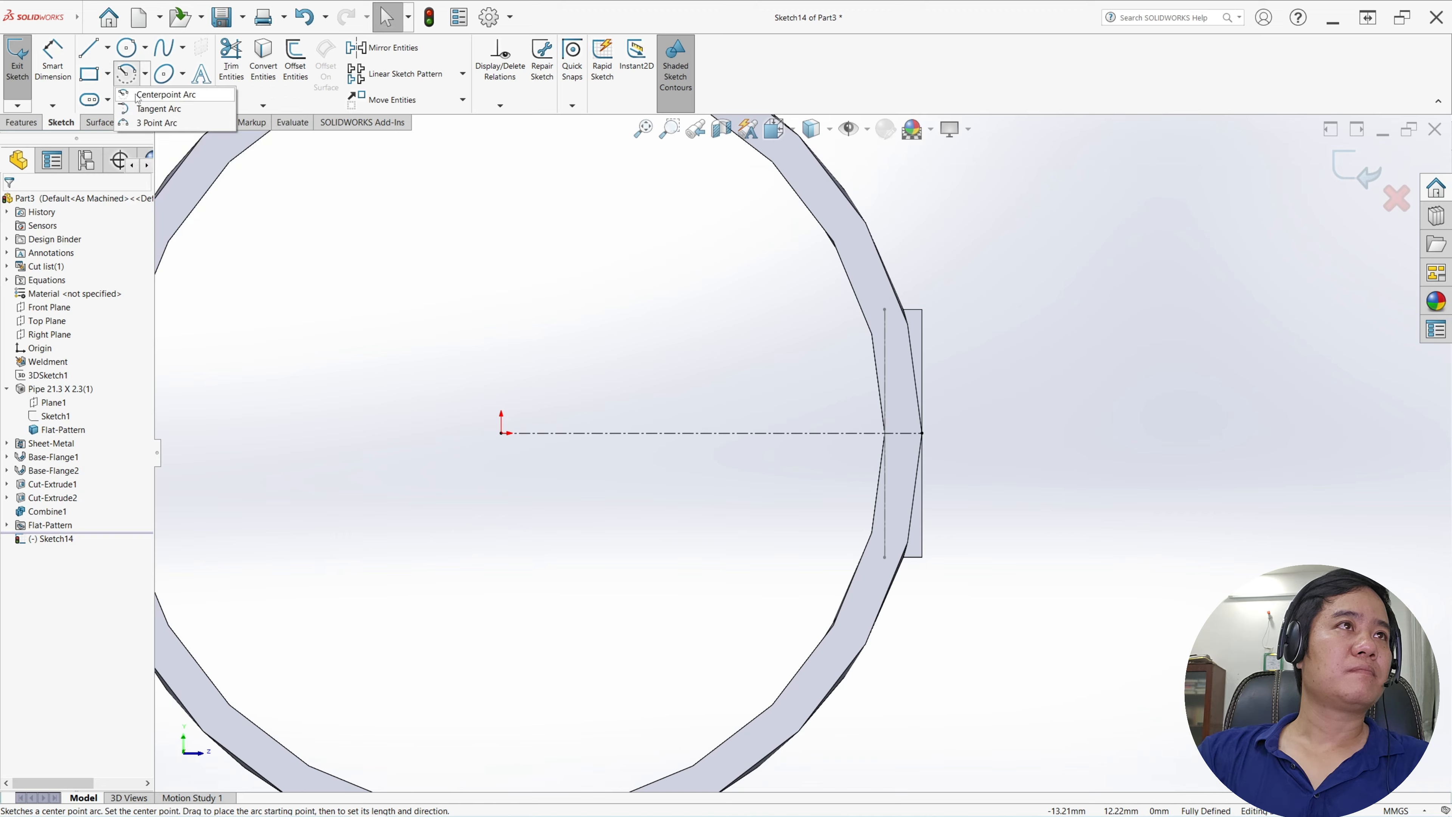
left_click(138, 95)
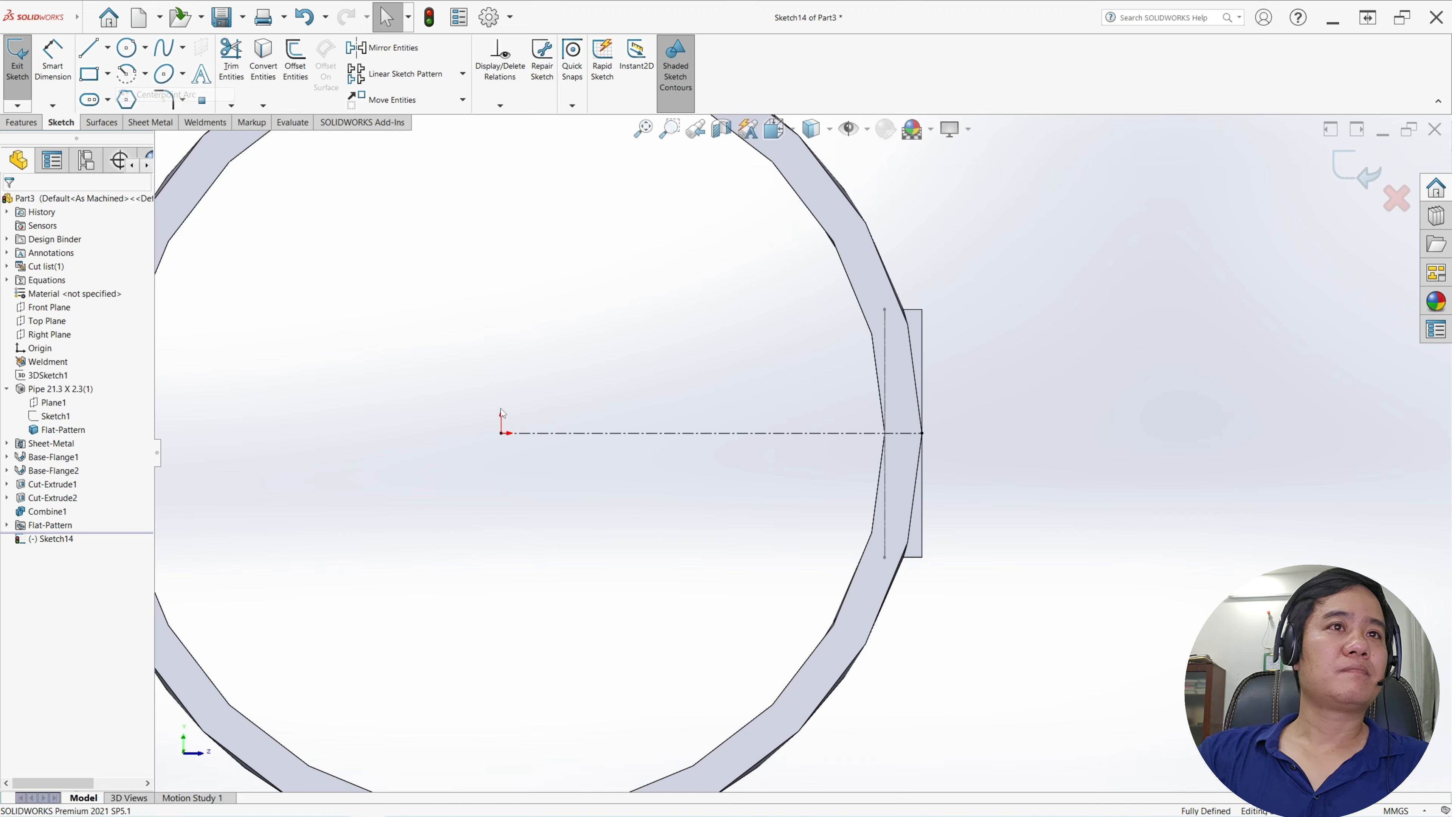
left_click(502, 433)
left_click(921, 433)
left_click(902, 297)
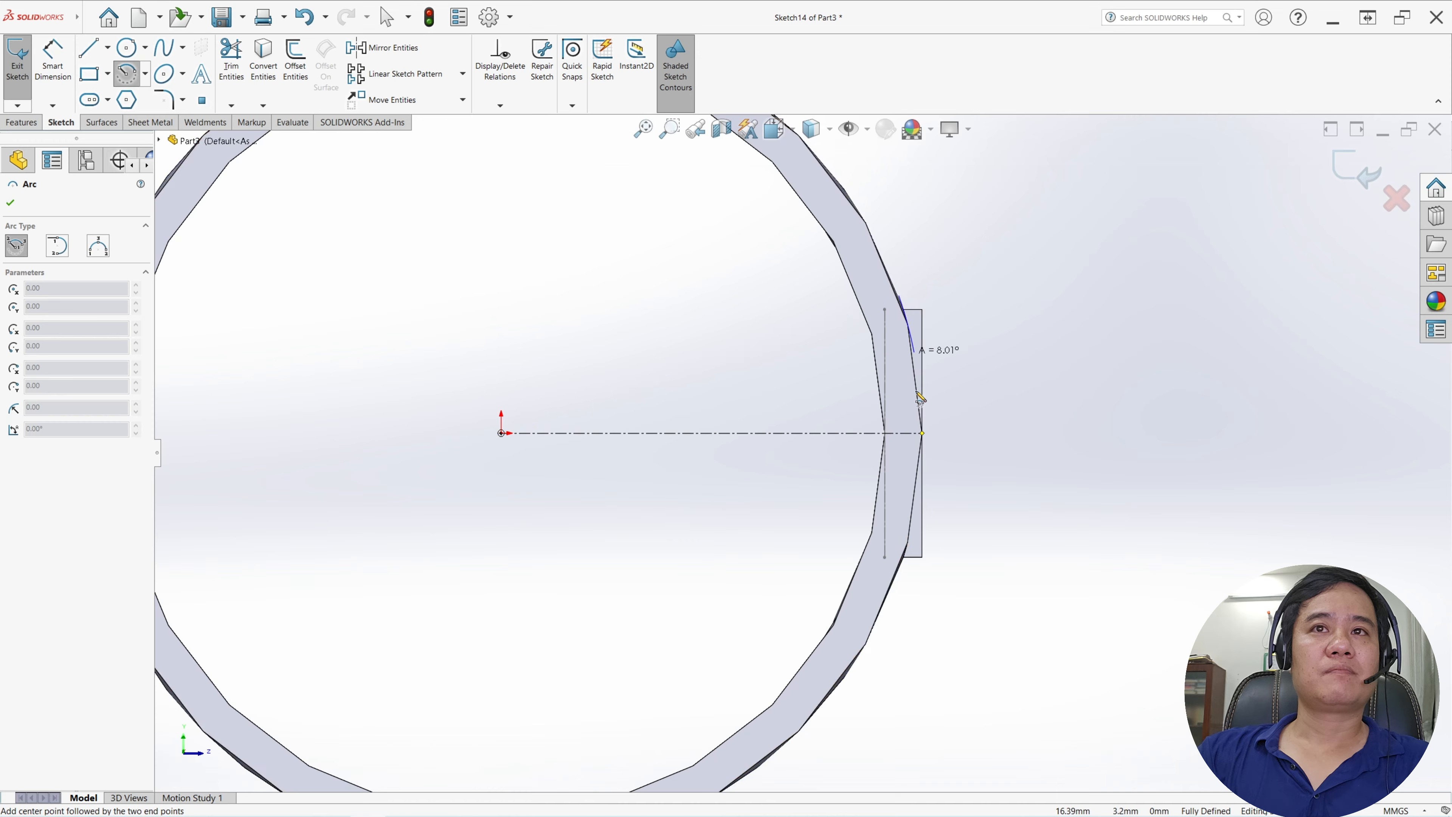
left_click(893, 588)
key("Escape")
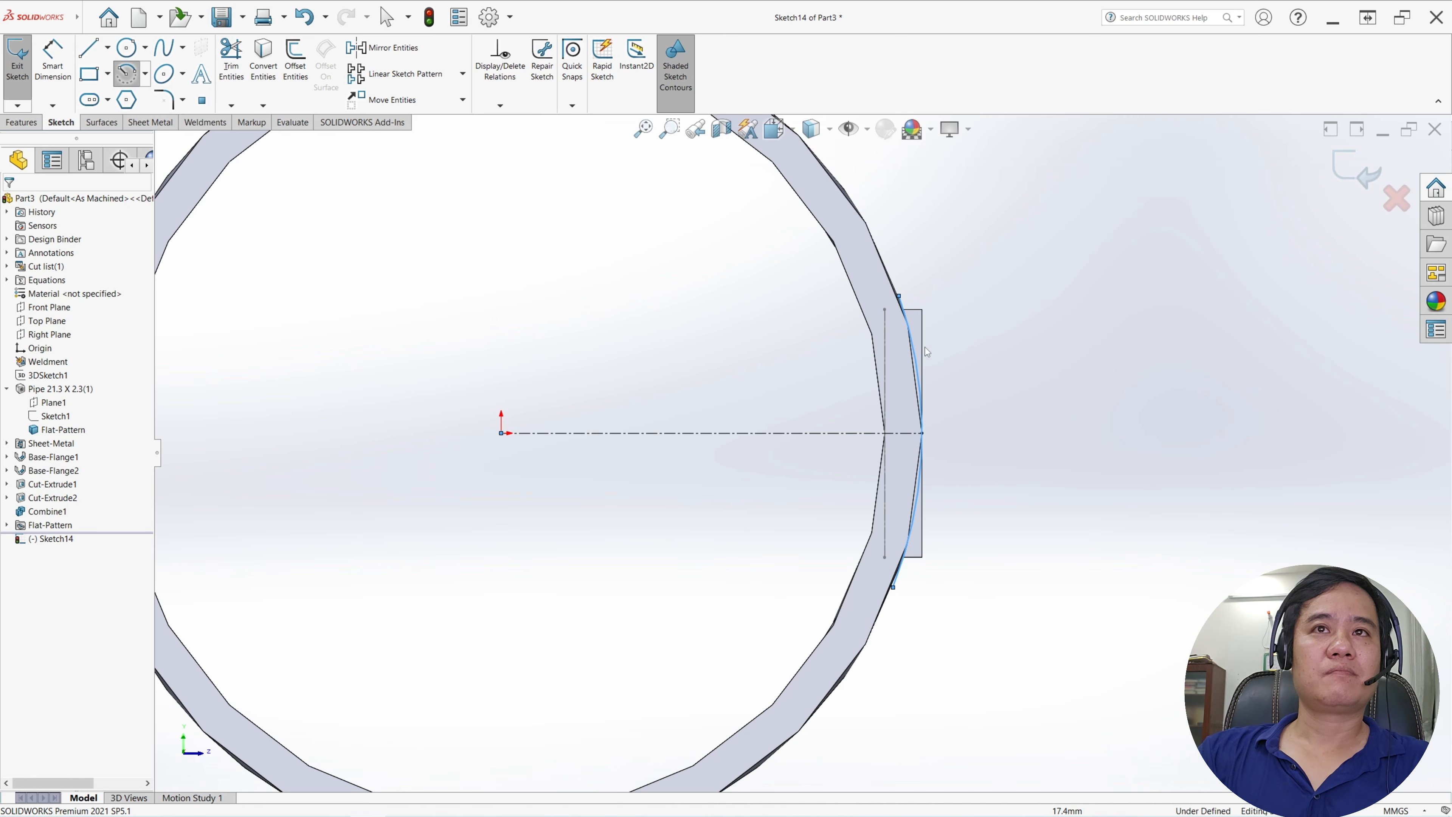
left_click(899, 295, "ctrl")
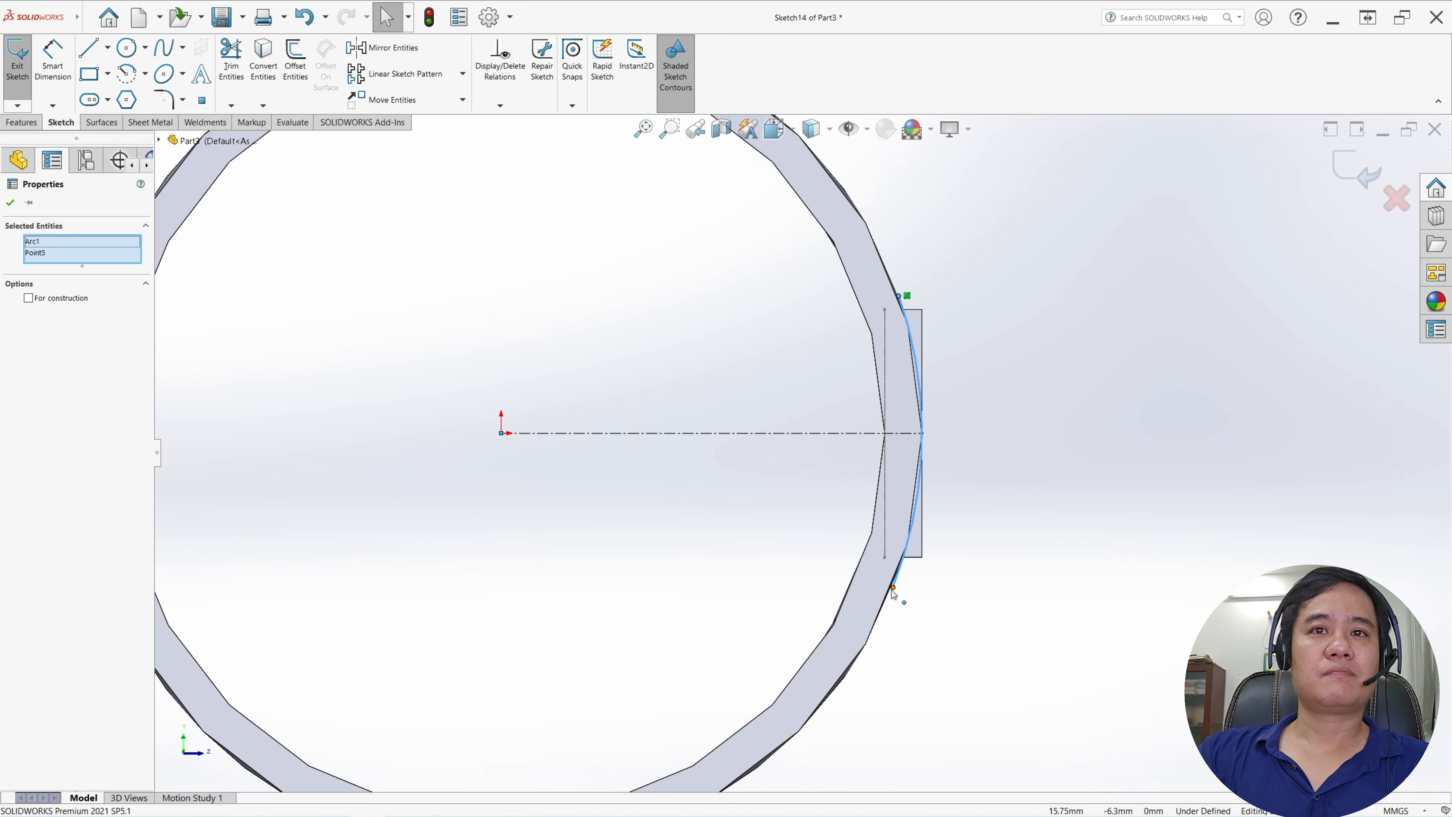
left_click(893, 587, "ctrl")
left_click(714, 436, "ctrl")
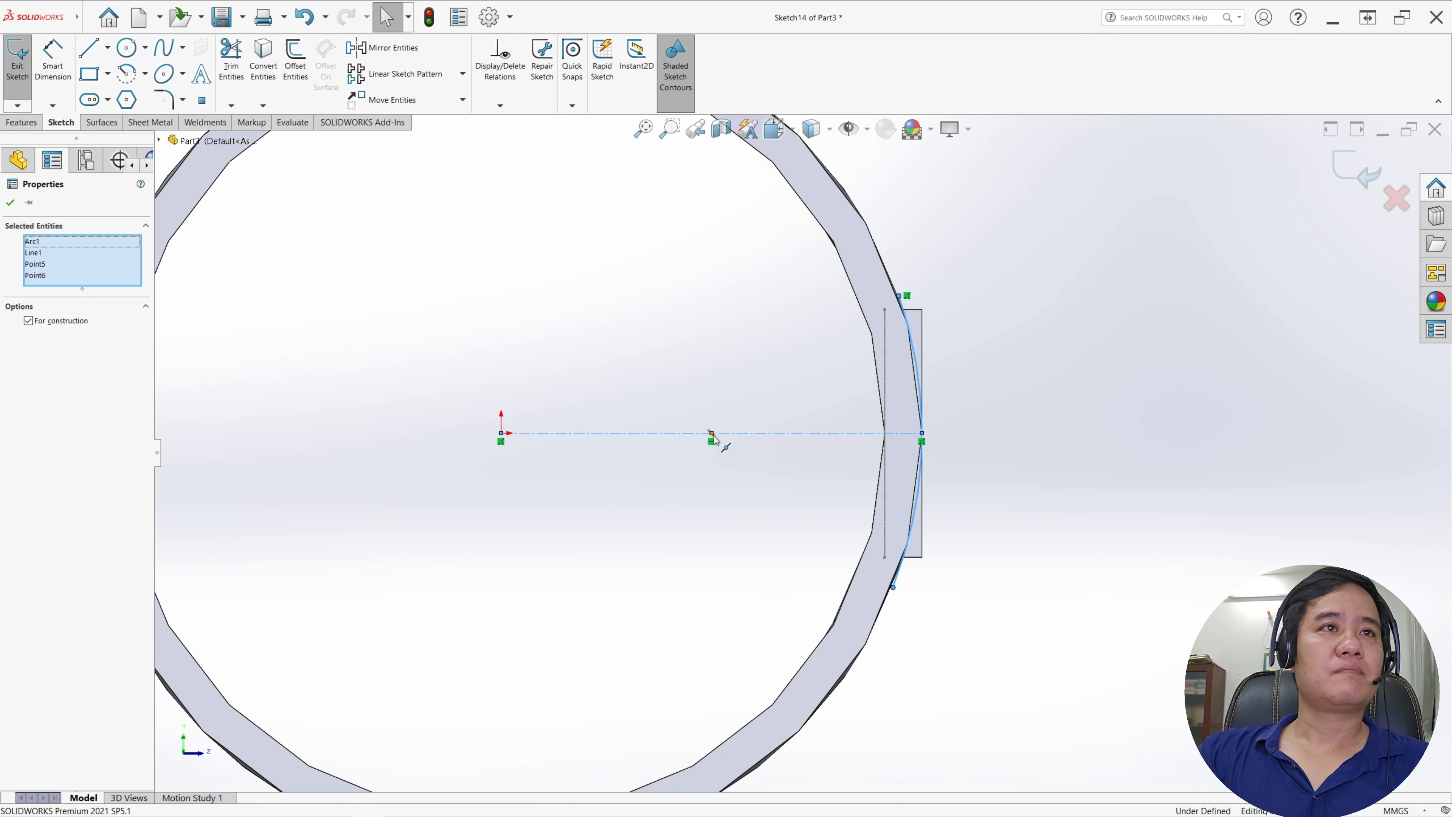
key("Escape")
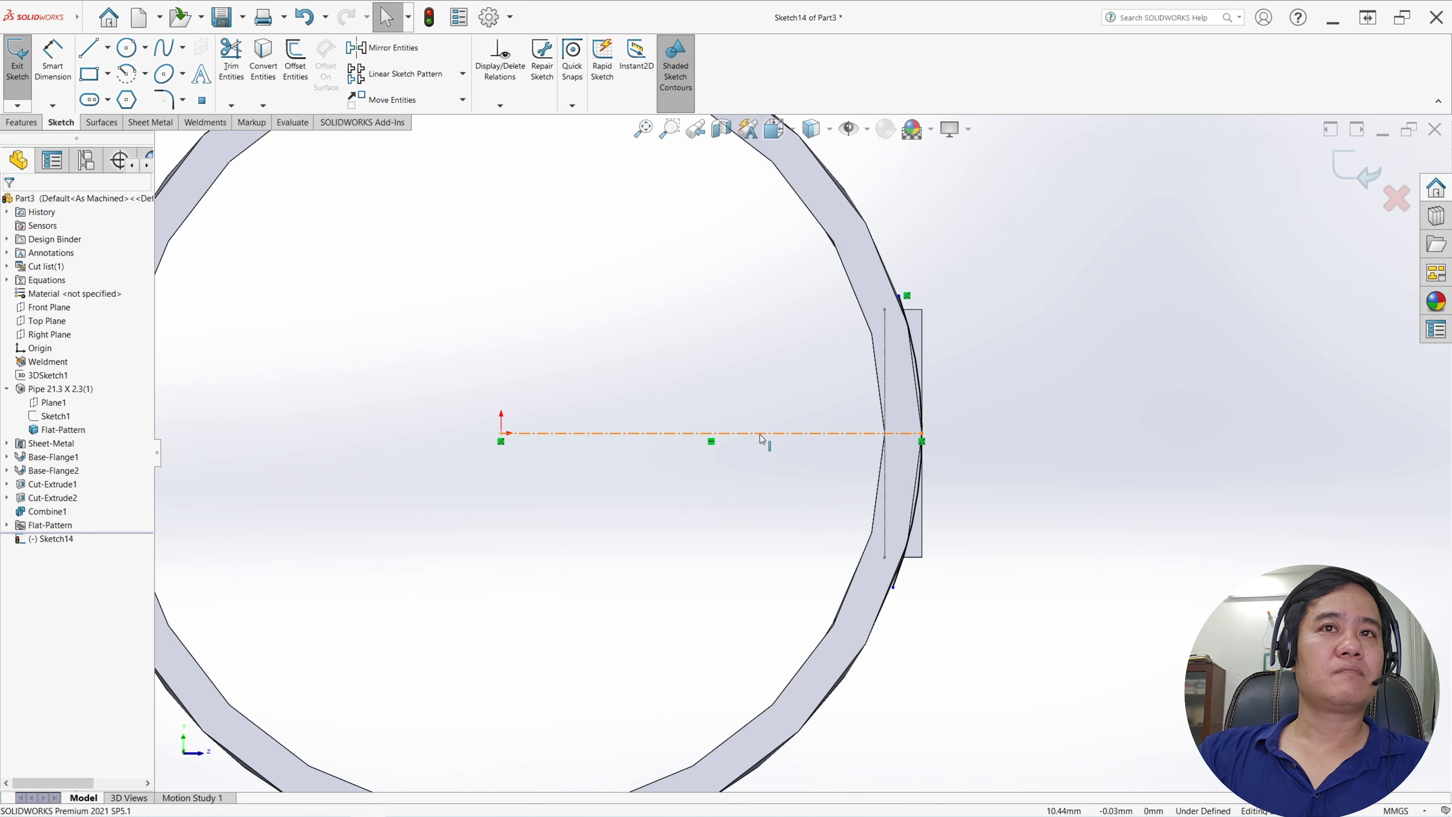
- Make the arc's two endpoints symmetric about the horizontal centerline
left_click(762, 440)
left_click(887, 577, "ctrl")
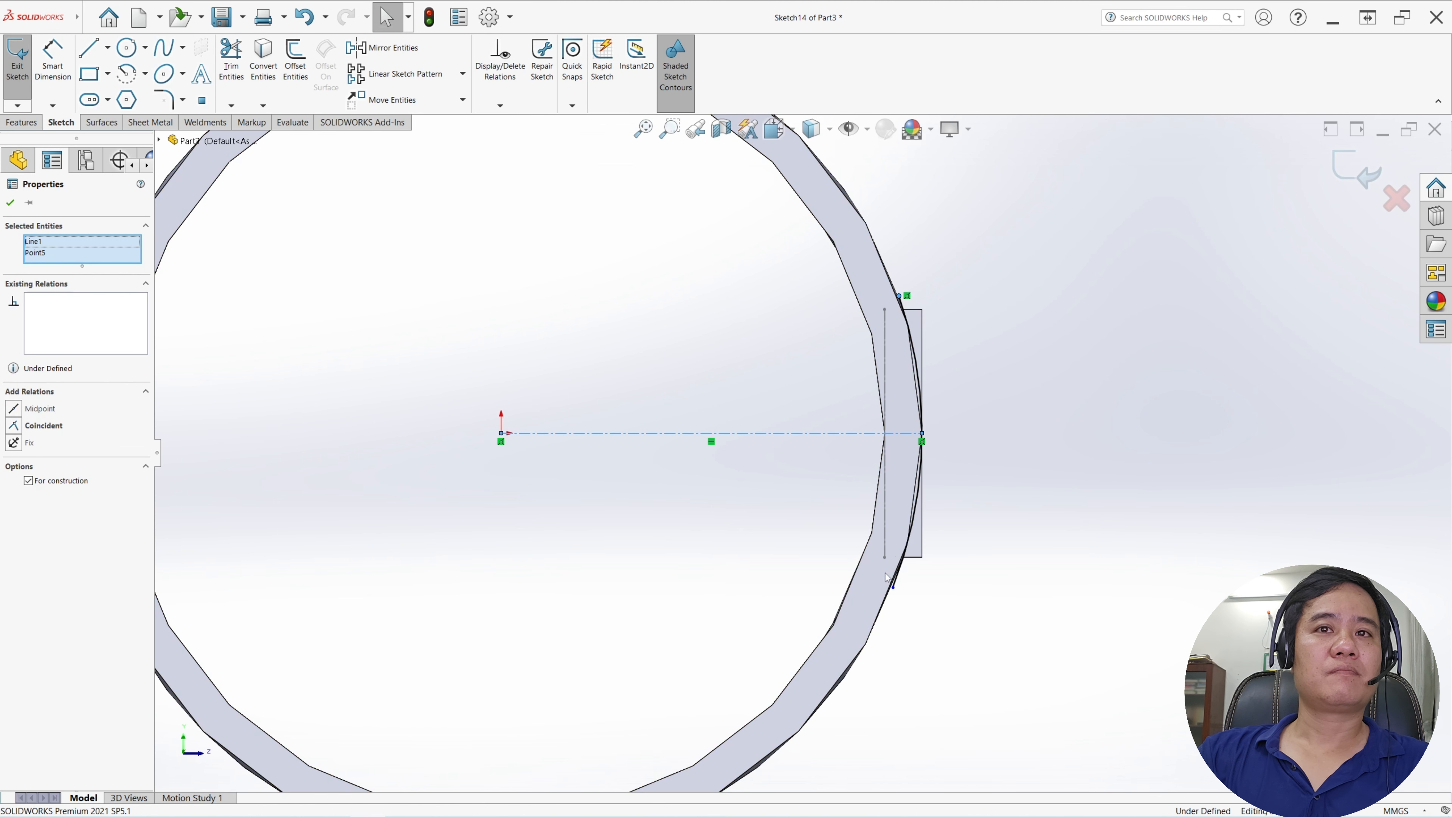
left_click(892, 588, "ctrl")
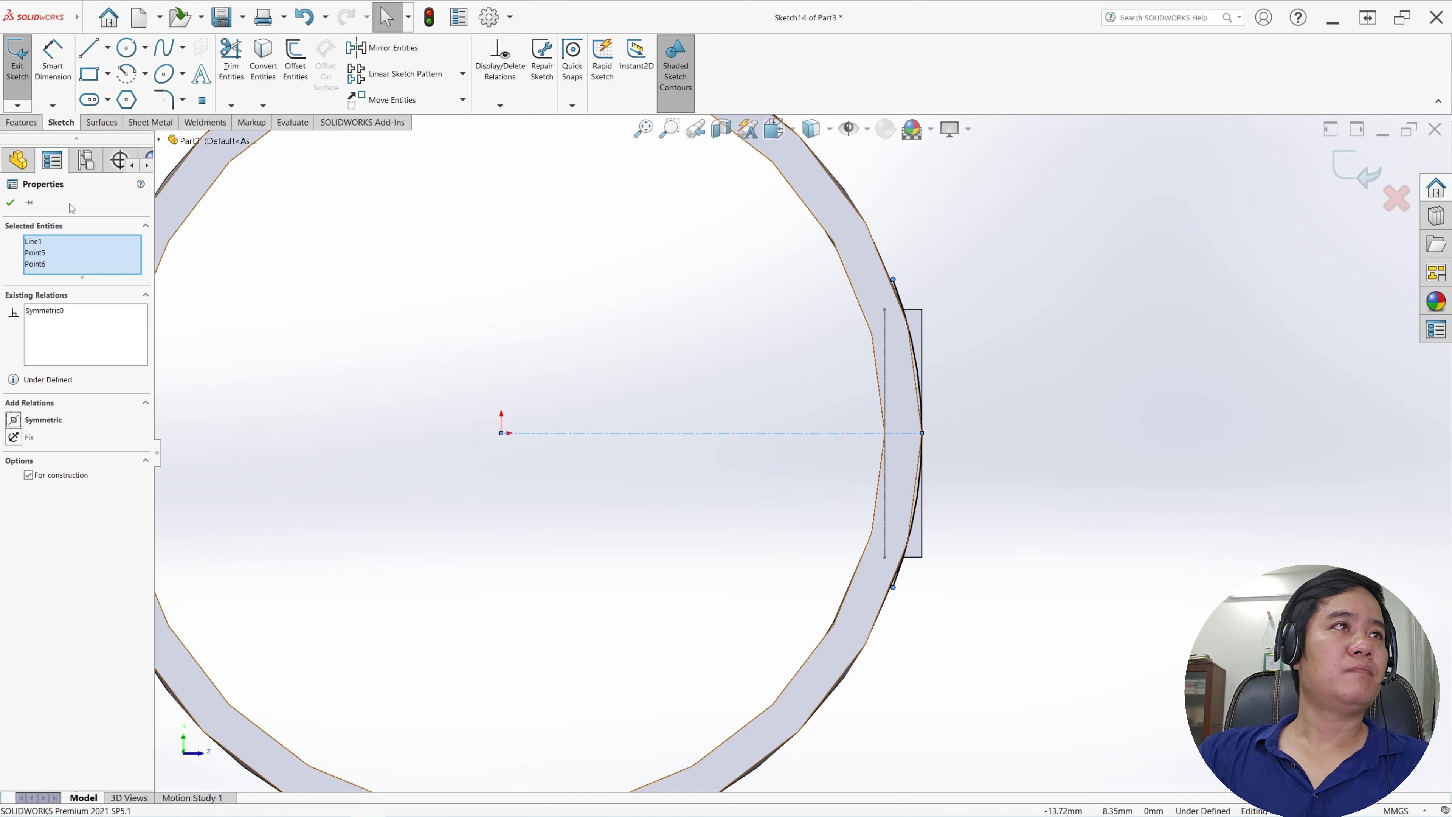
left_click(8, 206)
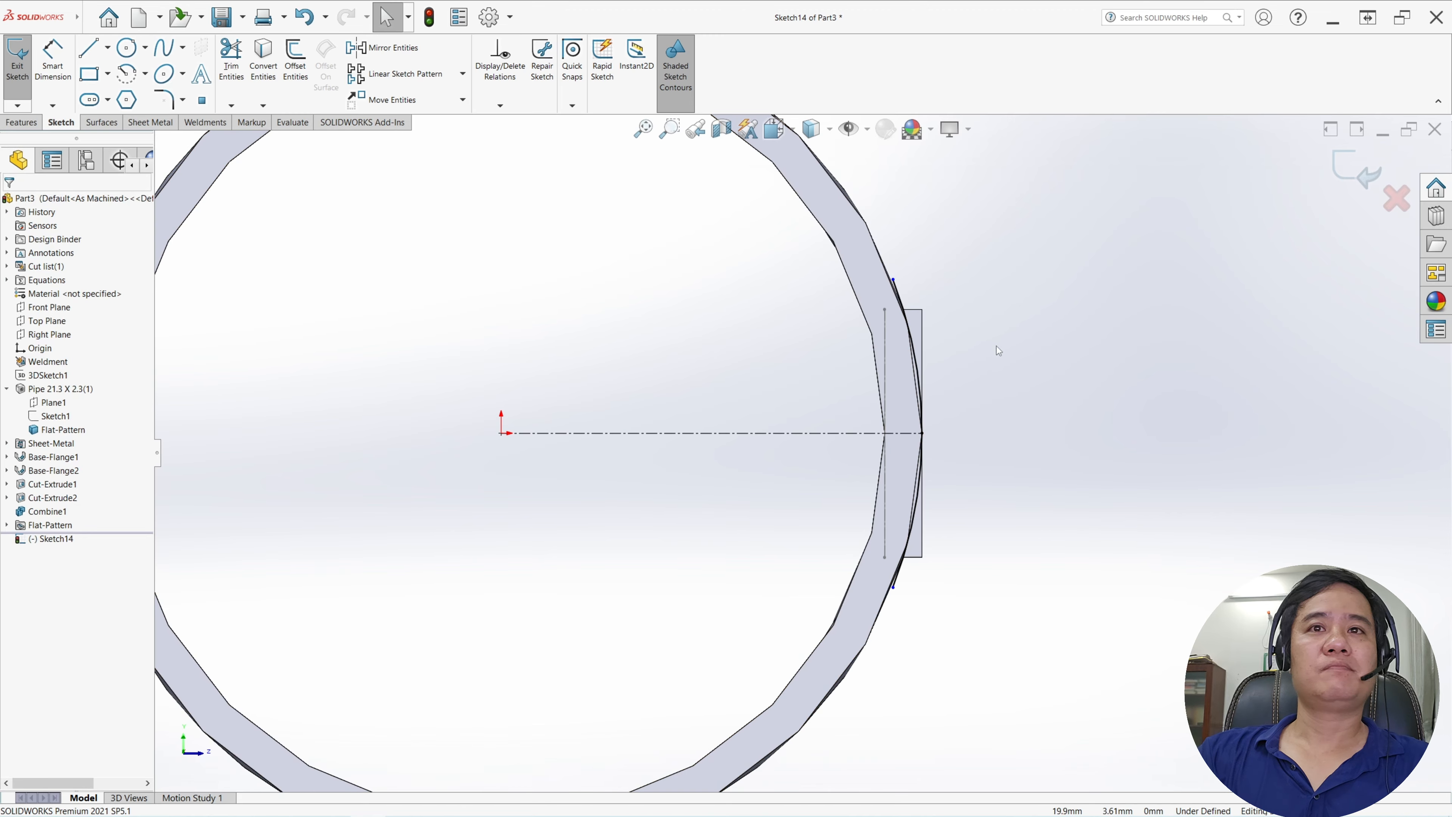
- Draw a 10 mm vertical construction line along the flange's outer edge, from corner to corner
left_click(262, 60)
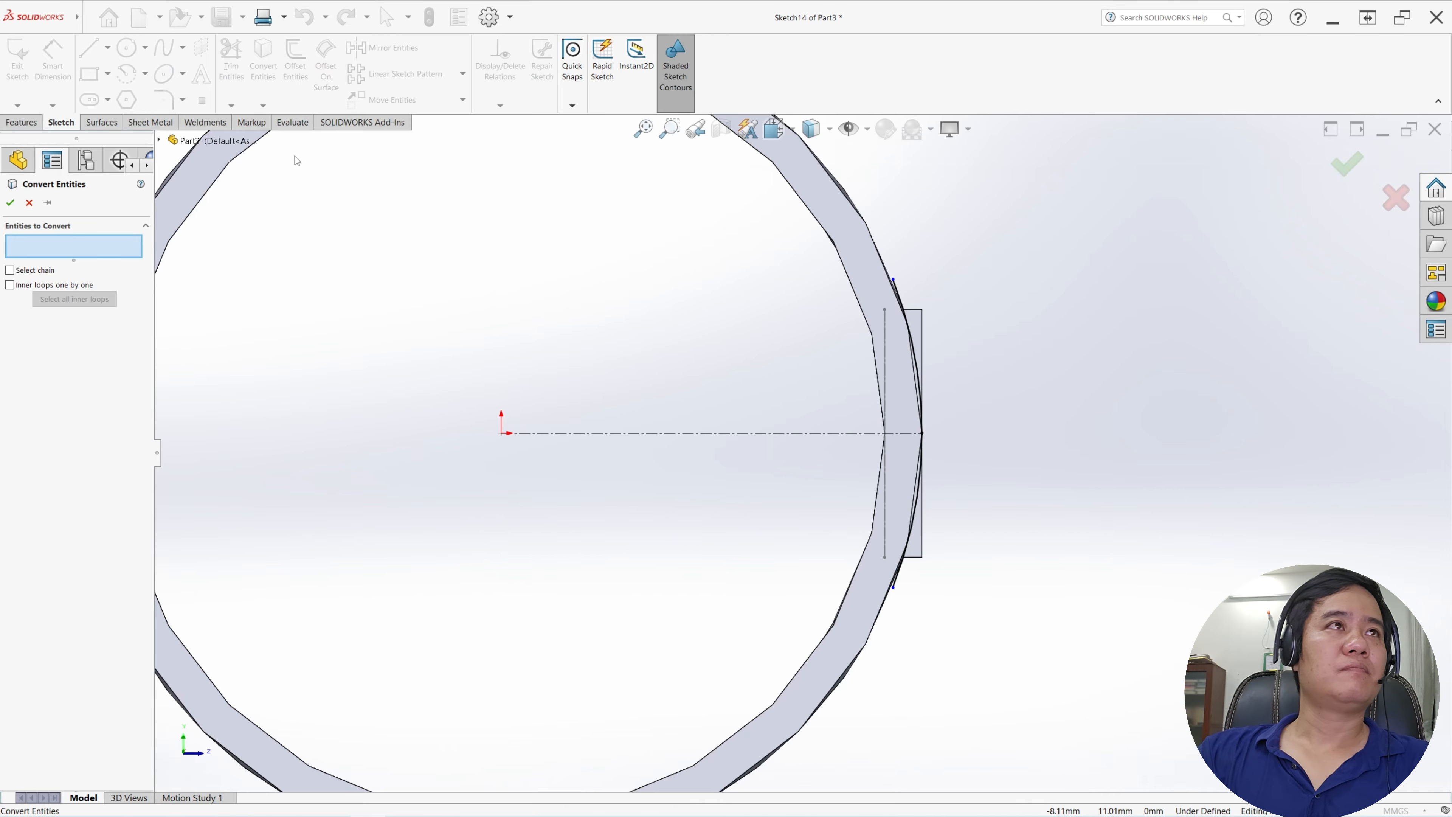
key("Escape")
left_click(107, 47)
left_click(111, 75)
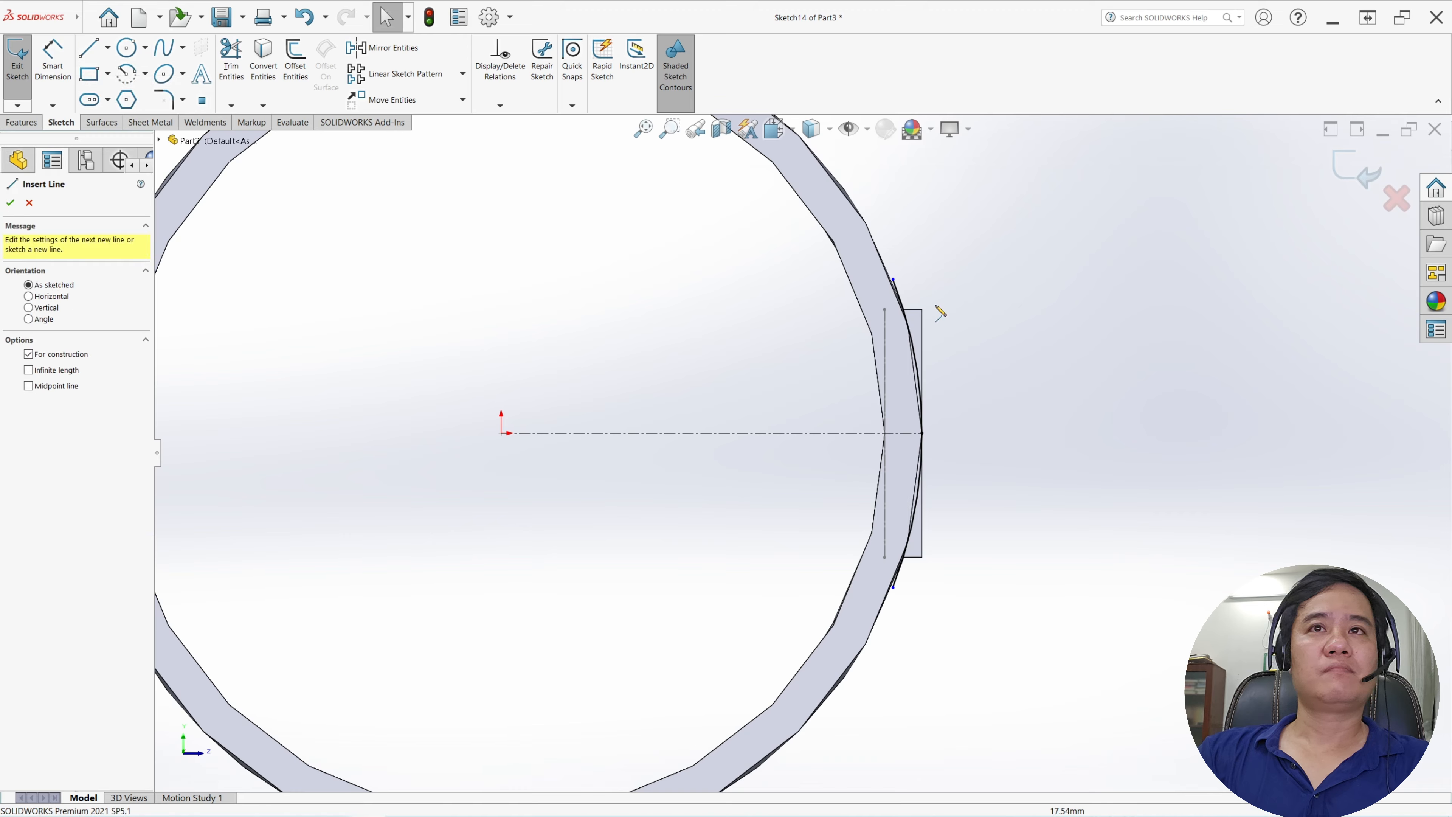
left_click(922, 309)
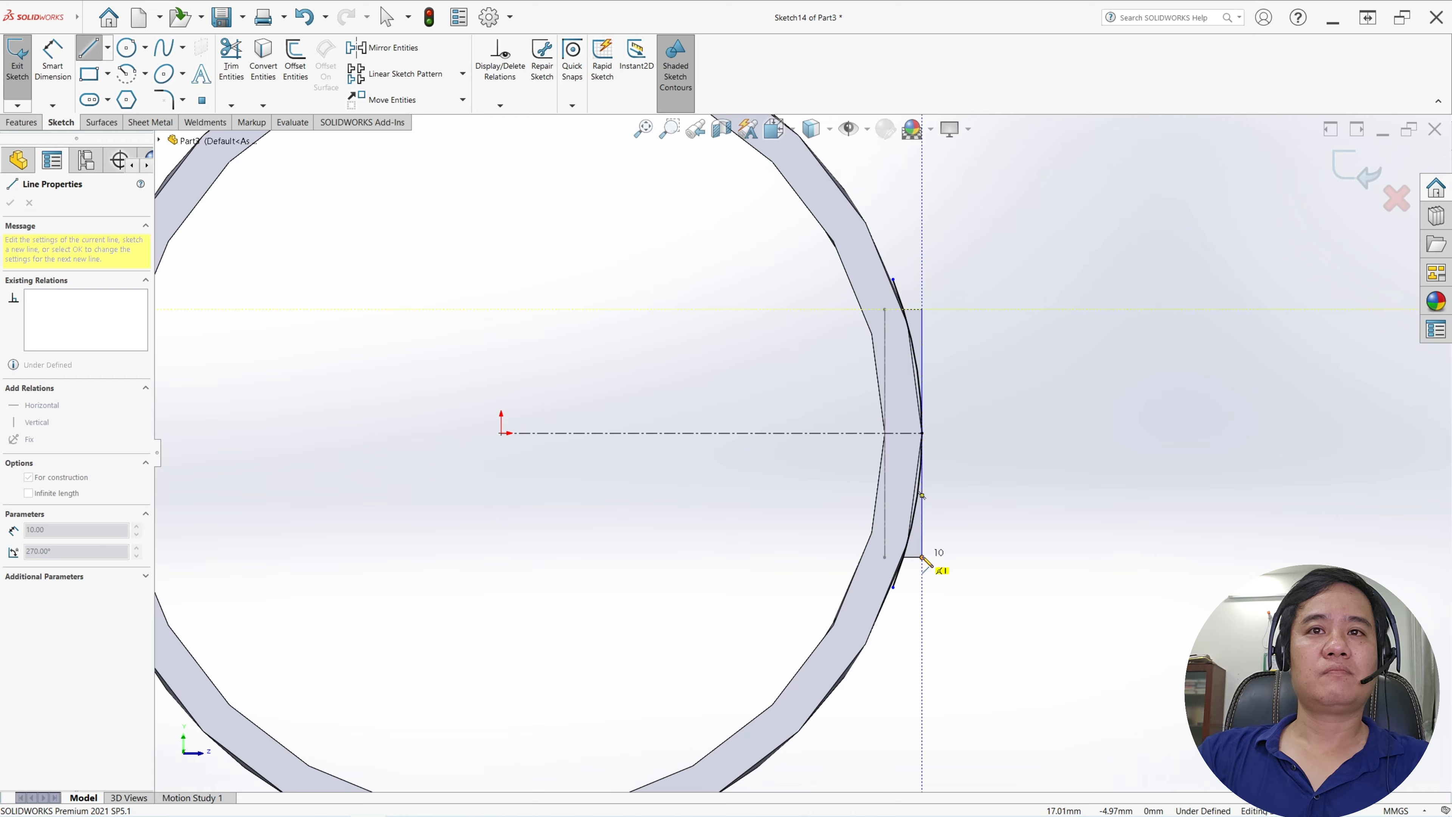
left_click(922, 558)
key("Escape")
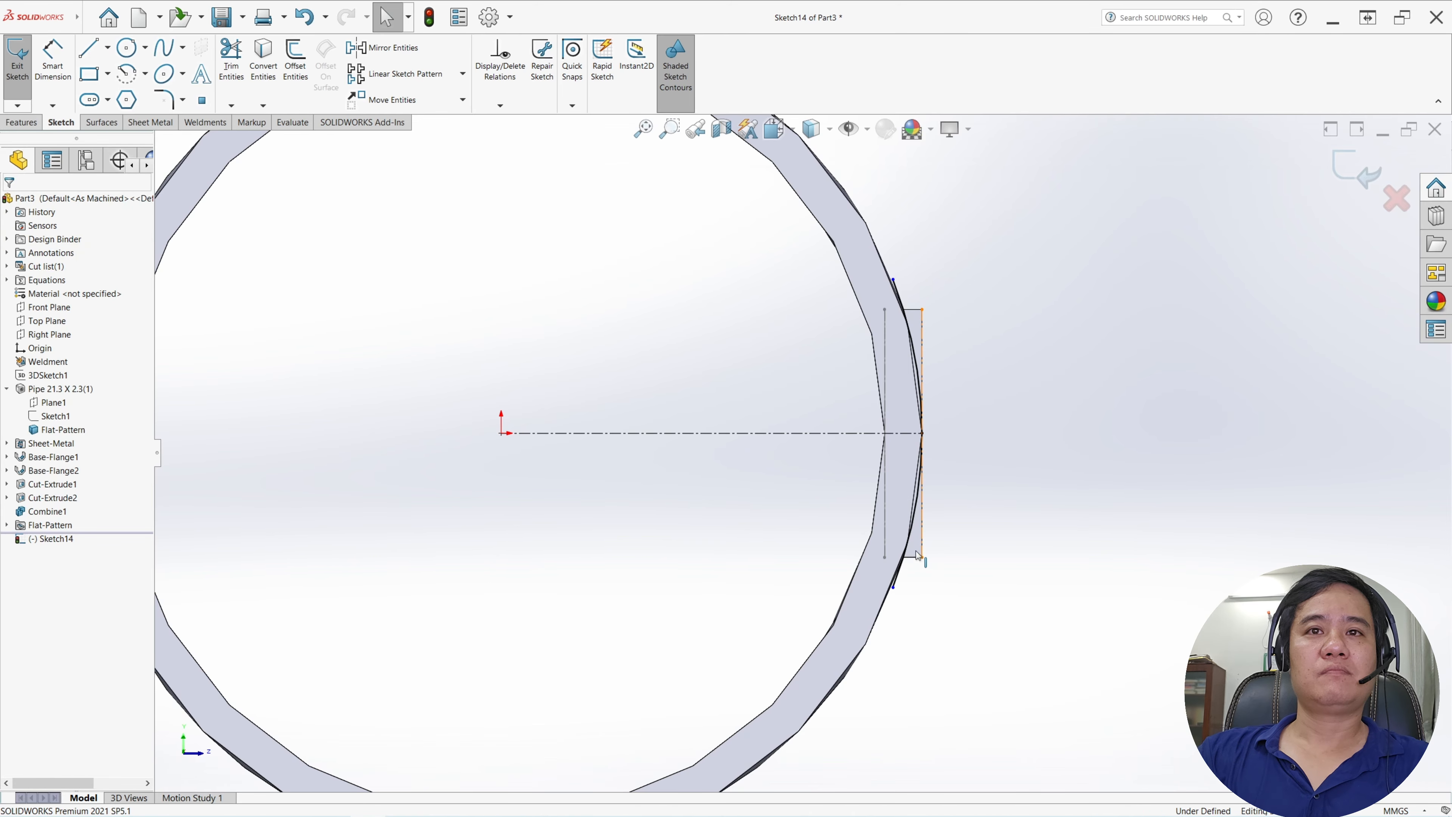
- Give the arc and the vertical construction line an Equal Curve Length relation
left_click(918, 554)
left_click(904, 579, "ctrl")
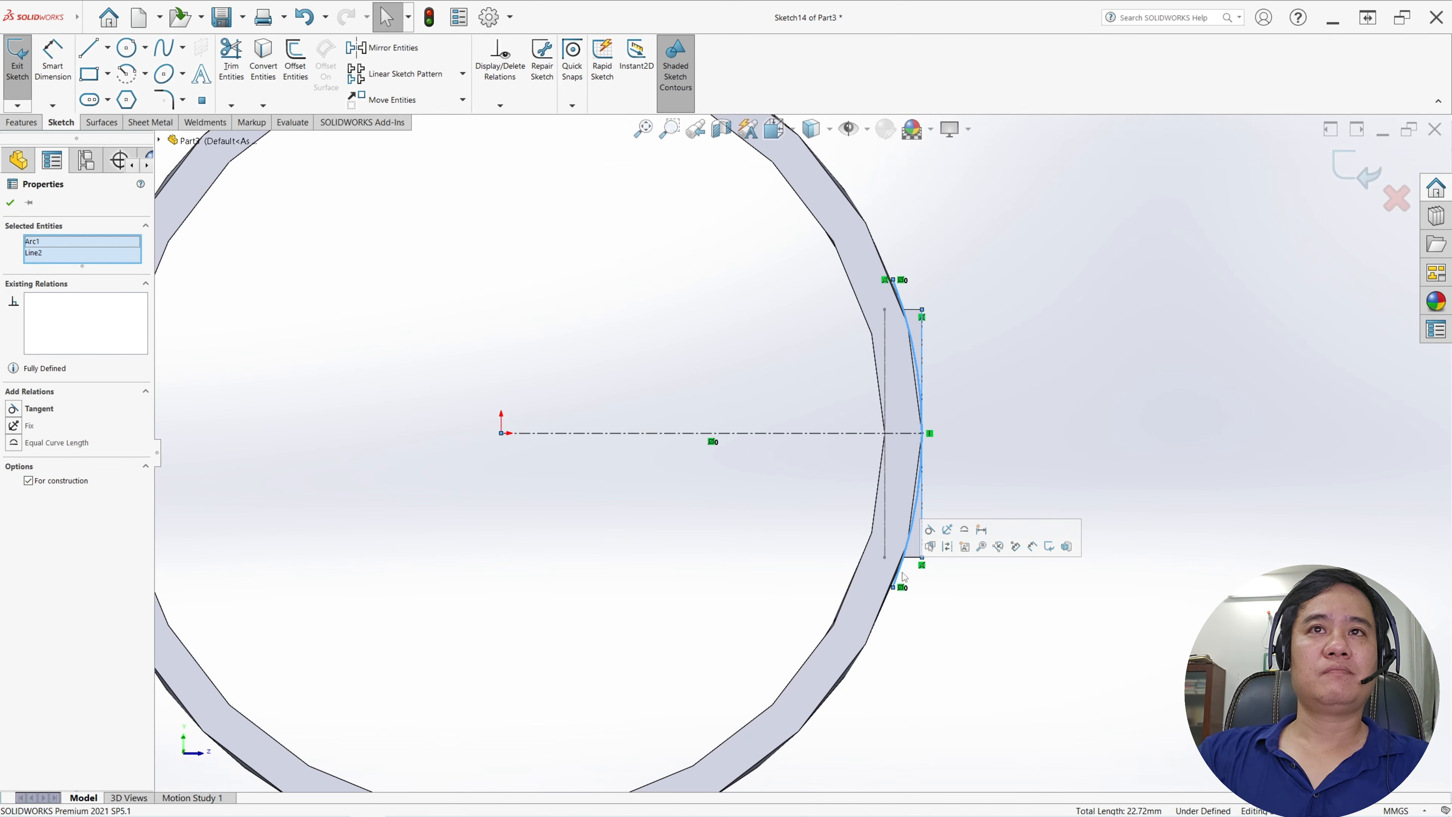
left_click(13, 444)
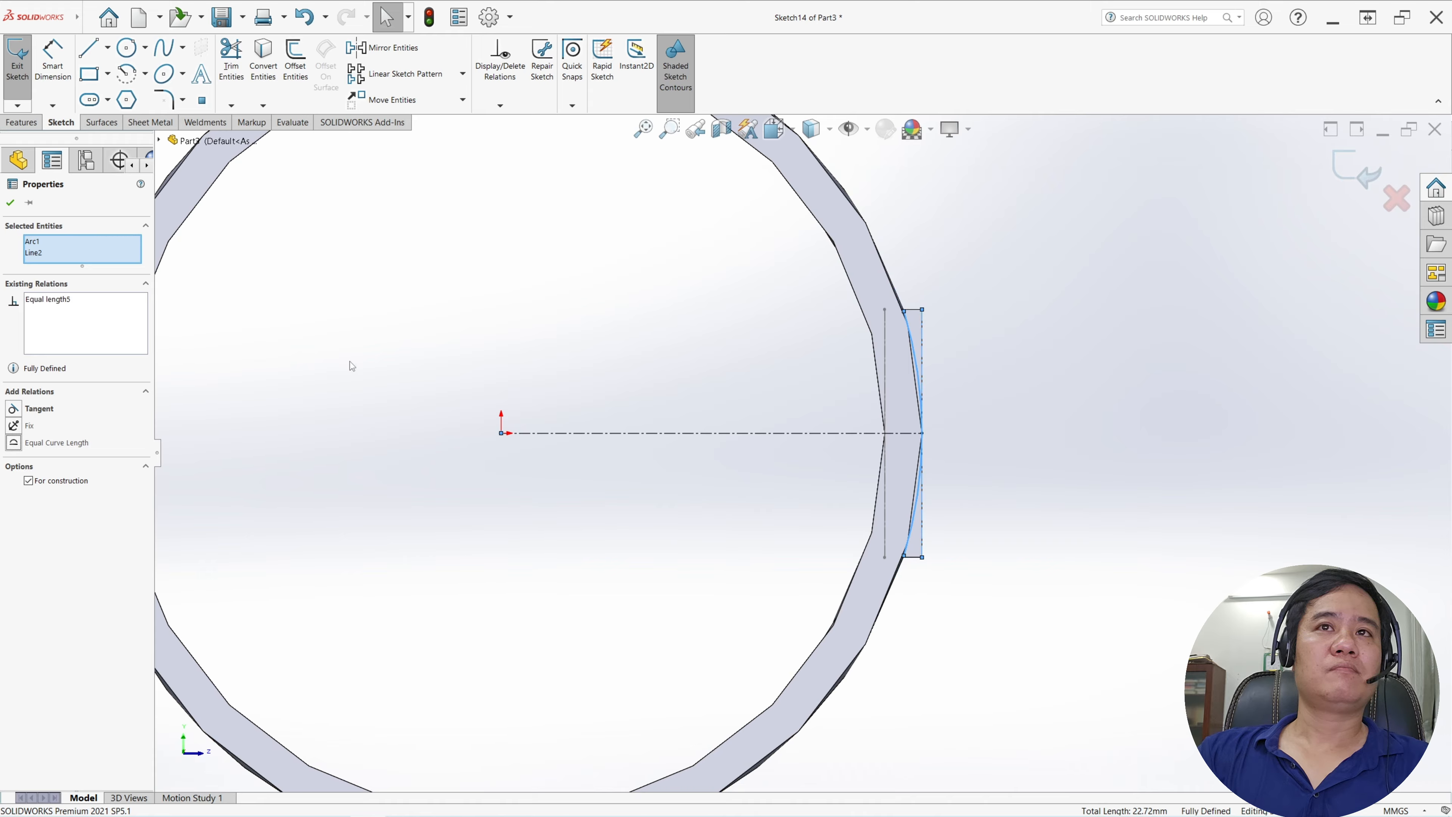
left_click(11, 203)
- Offset the arc 1.5 mm toward the inside of the pipe
scroll(922, 437, "down", 2)
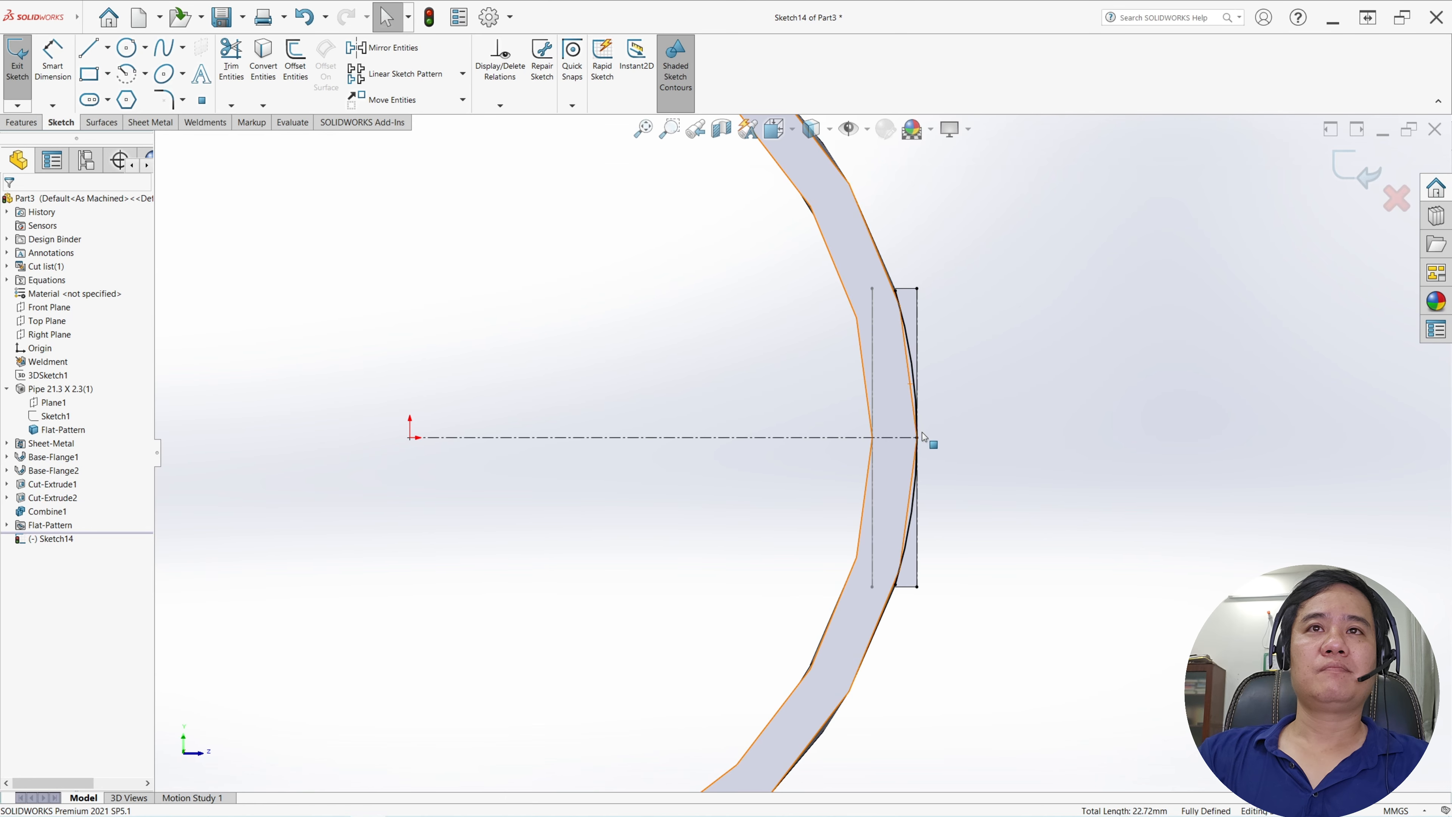
scroll(1001, 415, "up", 2)
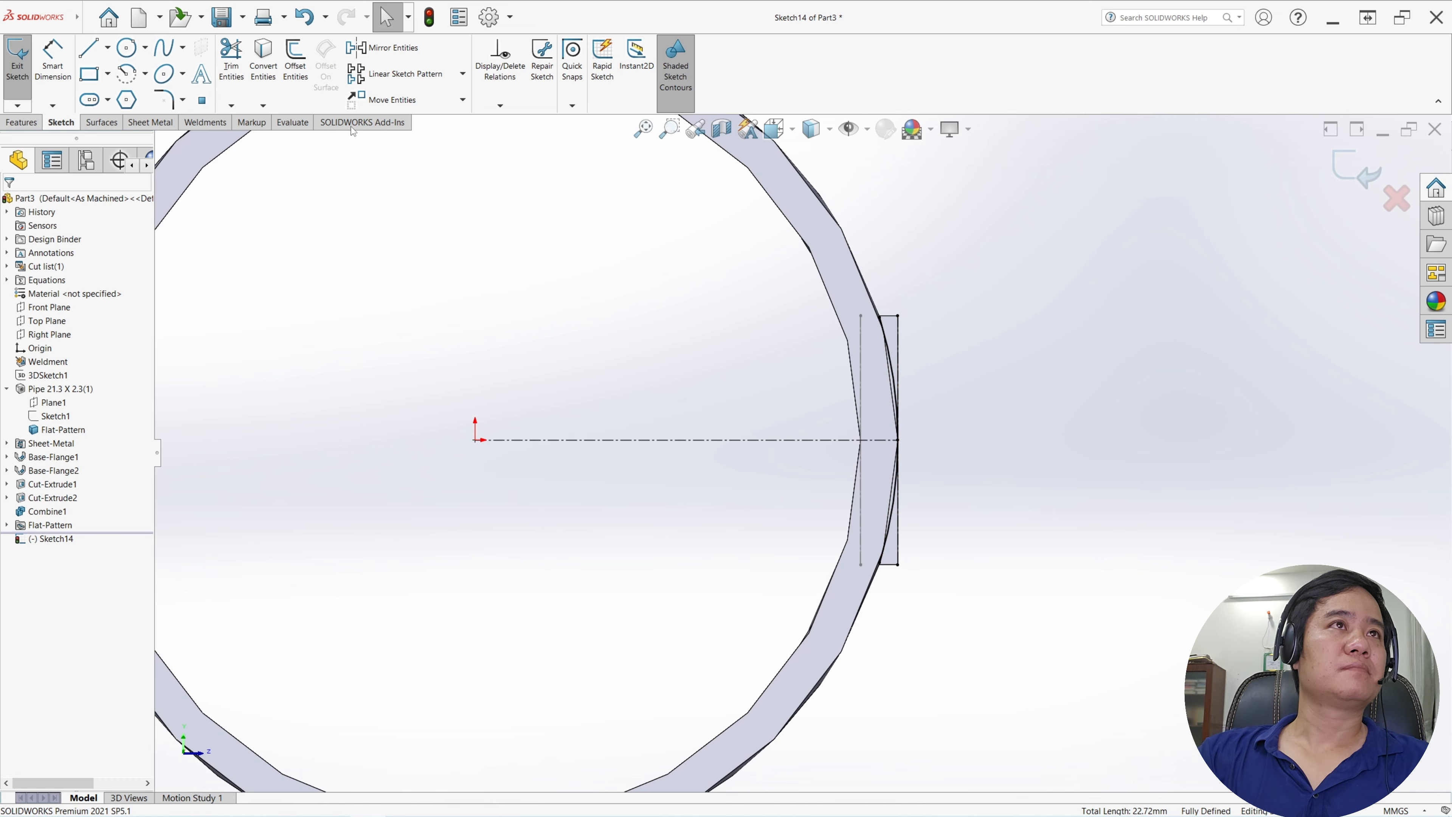
left_click(295, 60)
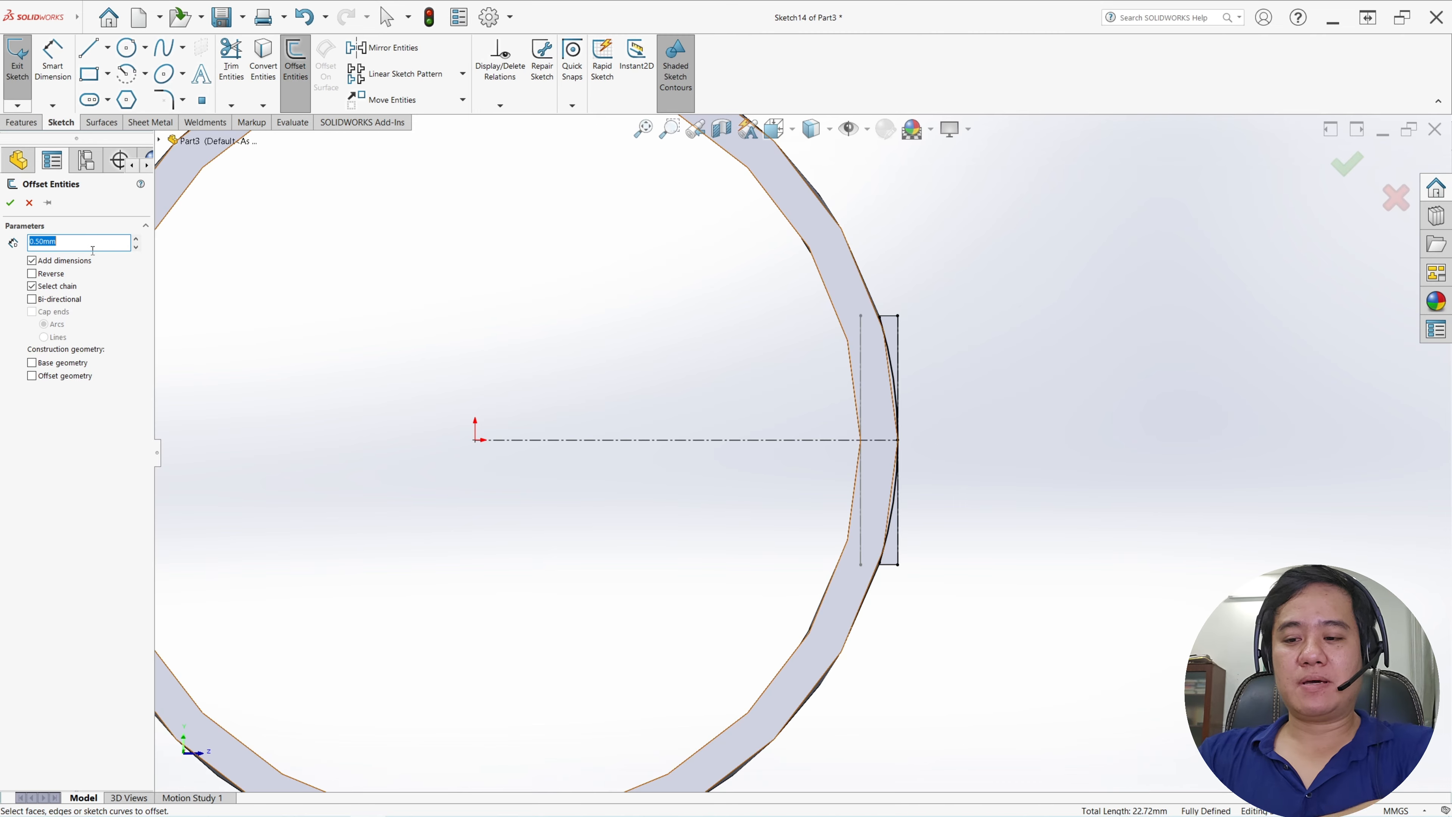
key("Return")
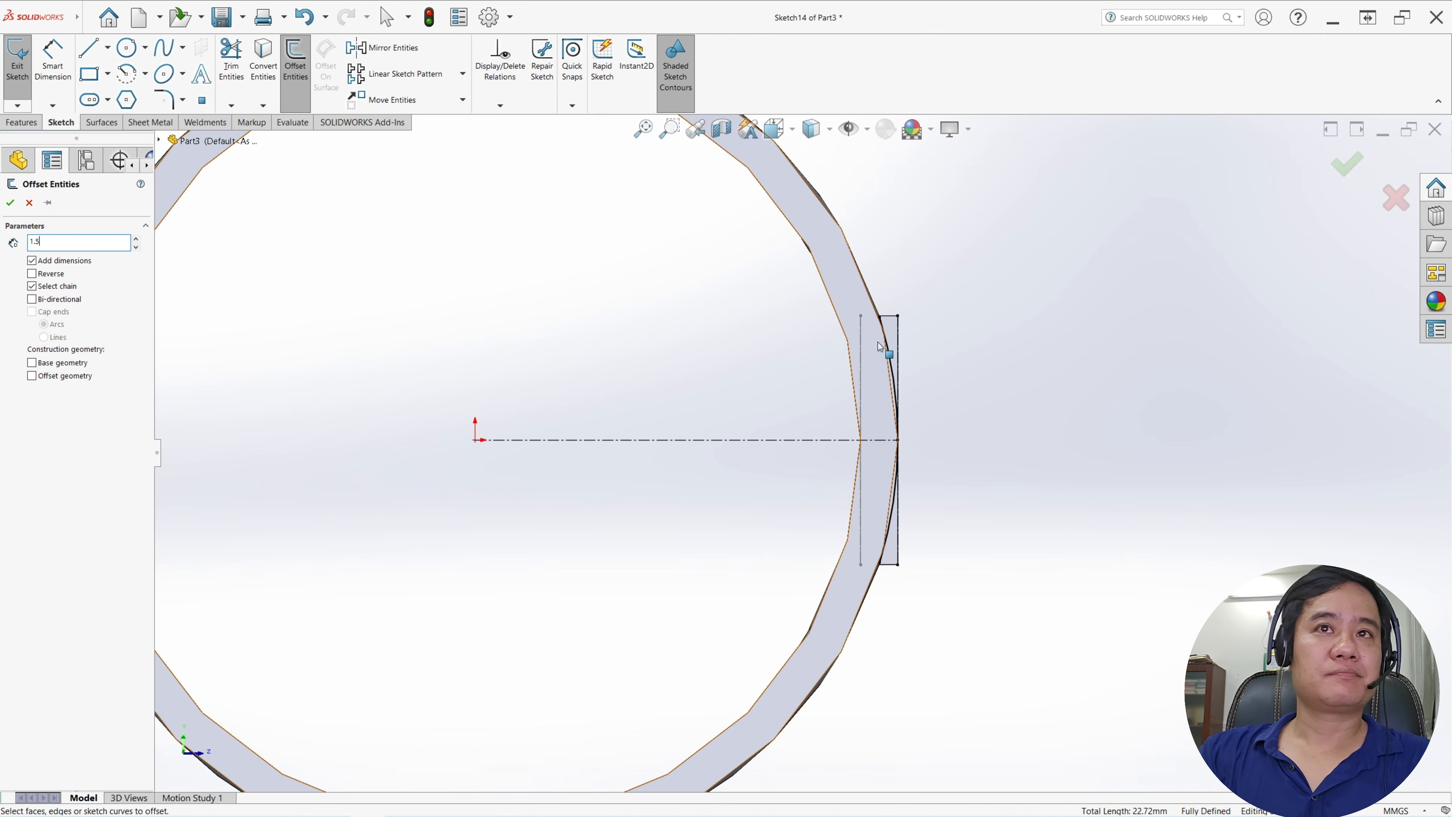
left_click(822, 375)
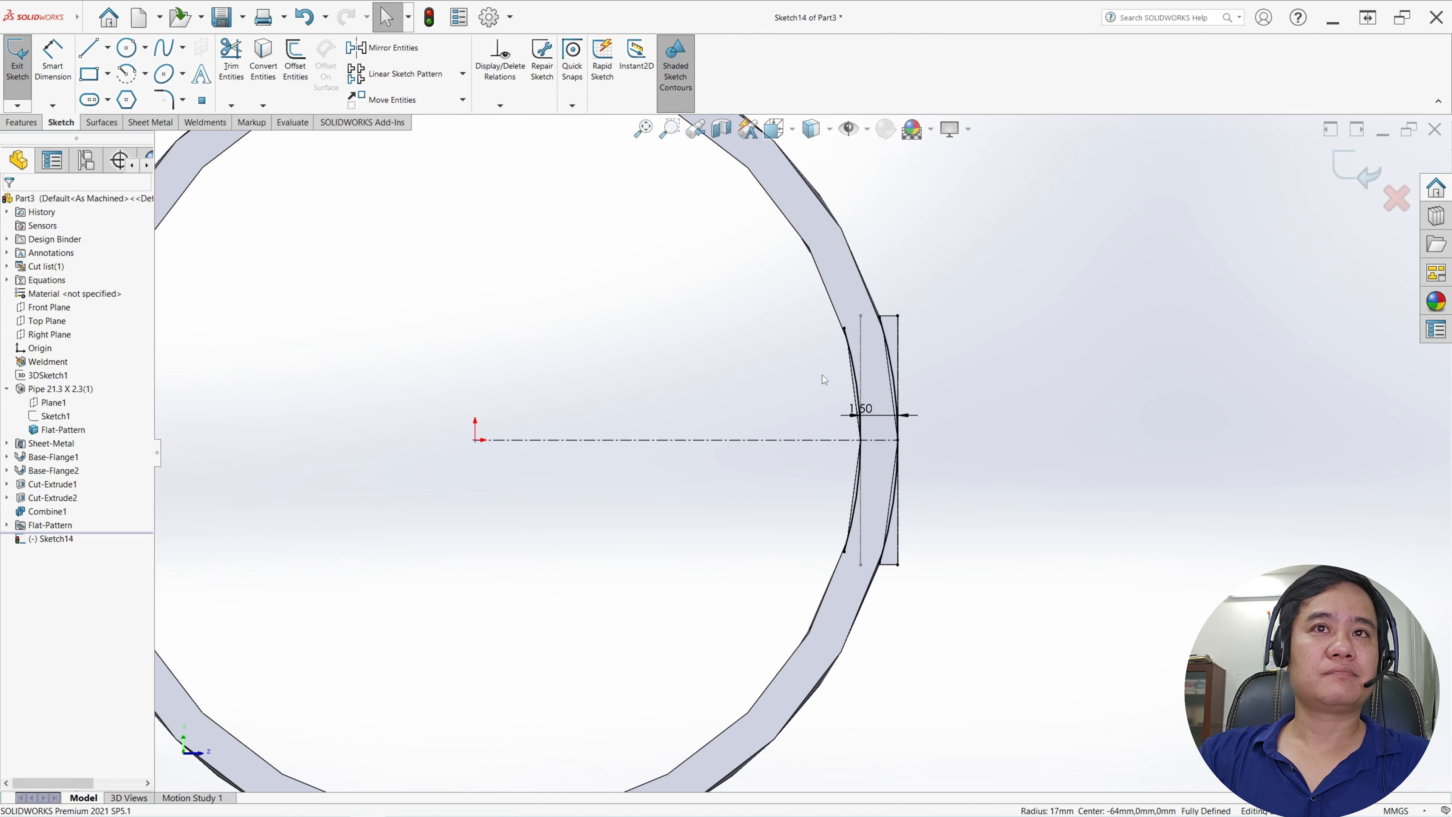
- Close the curved profile with a line joining the two arcs at each end, and exit the sketch
left_click(844, 328)
double_click(880, 318)
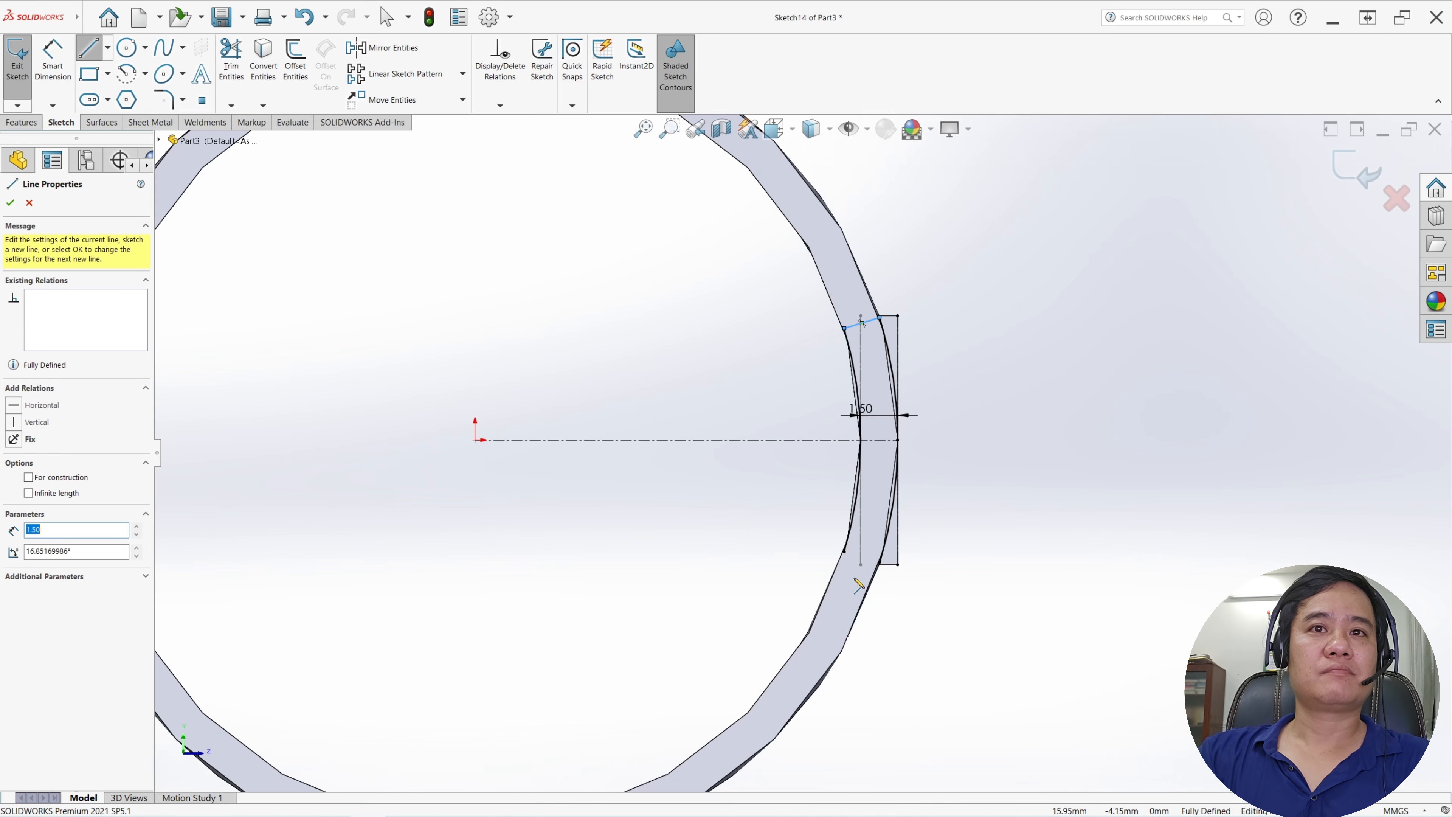
left_click(845, 553)
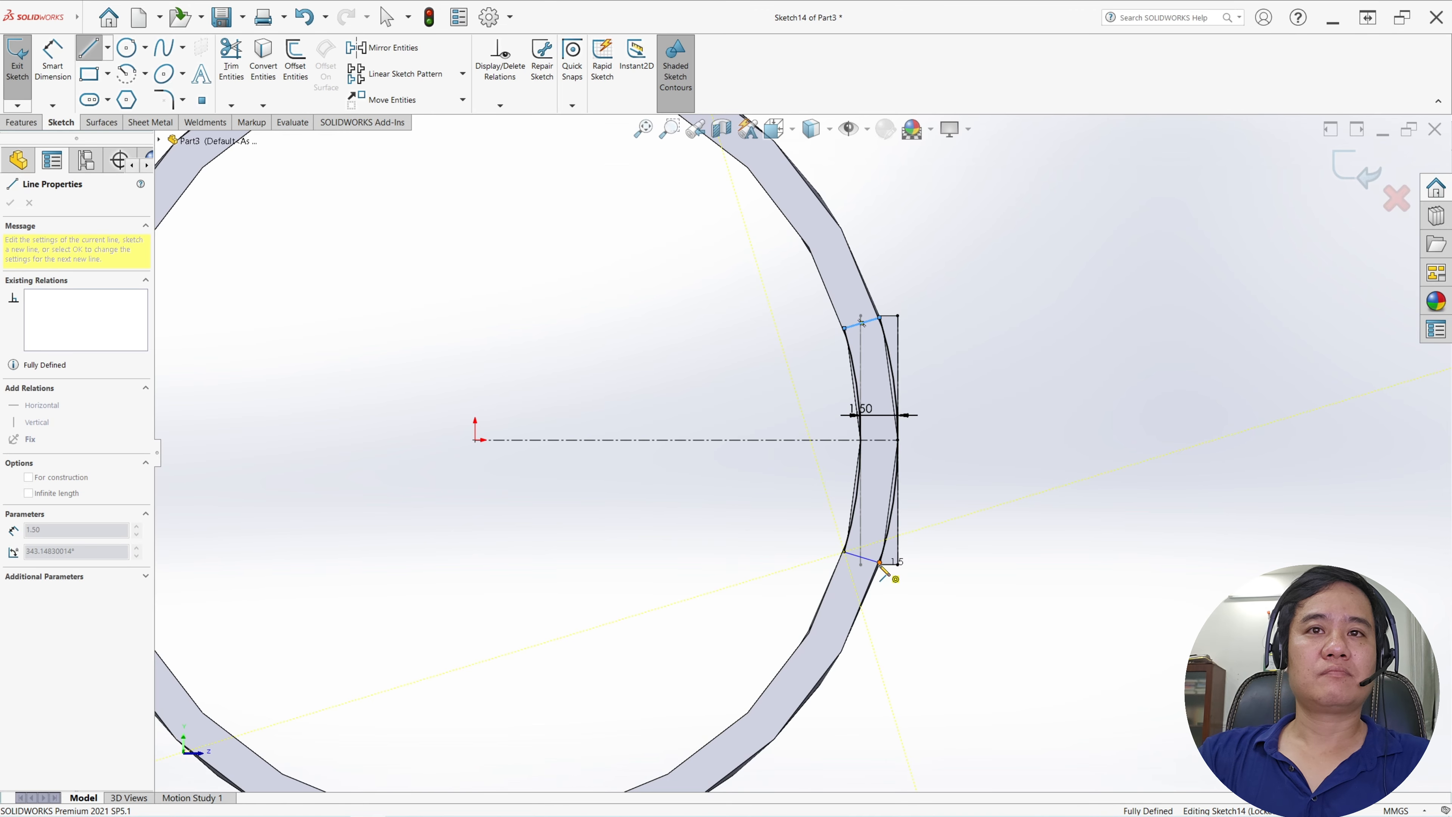
double_click(880, 563)
key("Escape")
scroll(880, 564, "down", 5)
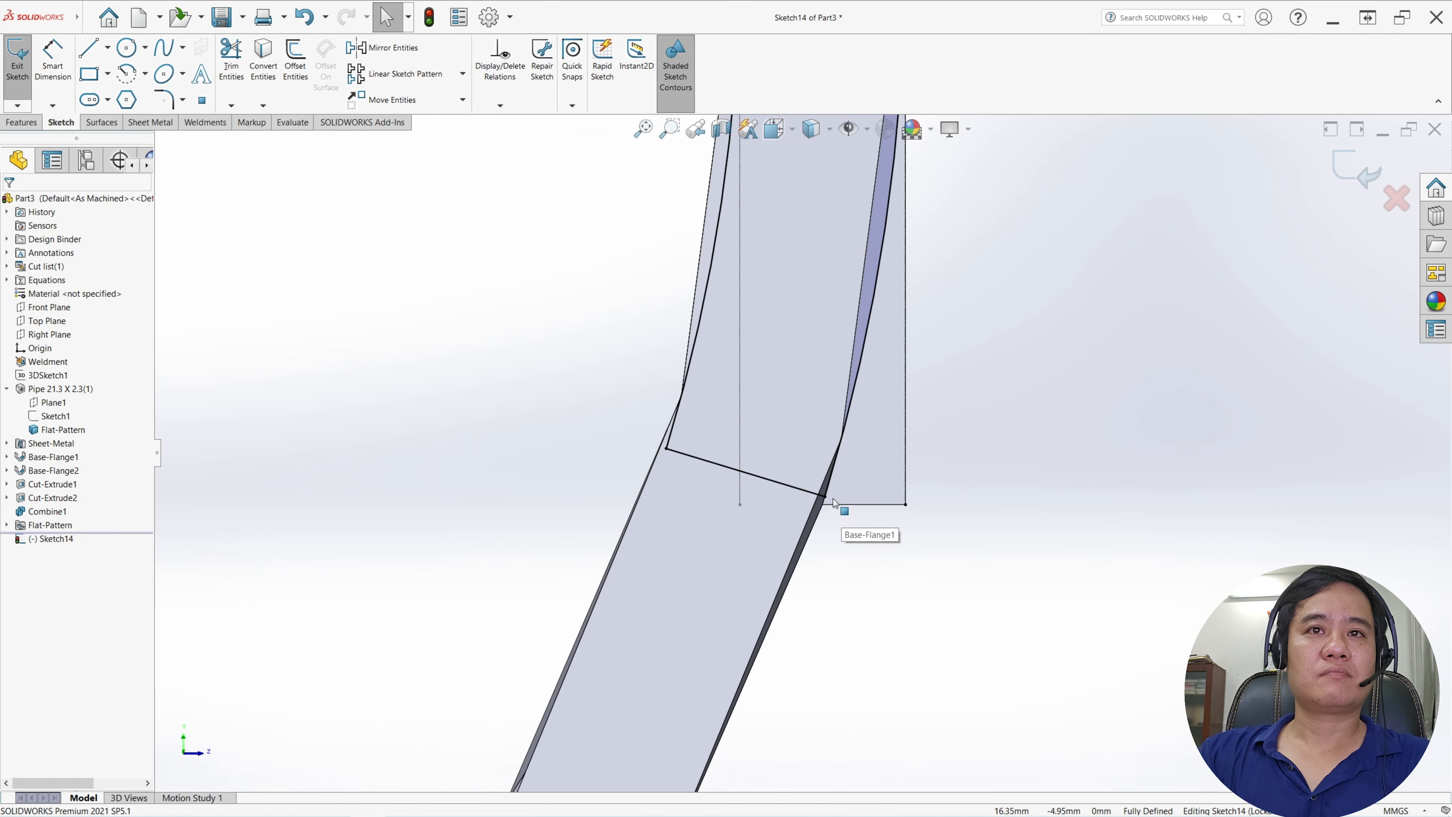
scroll(833, 503, "up", 5)
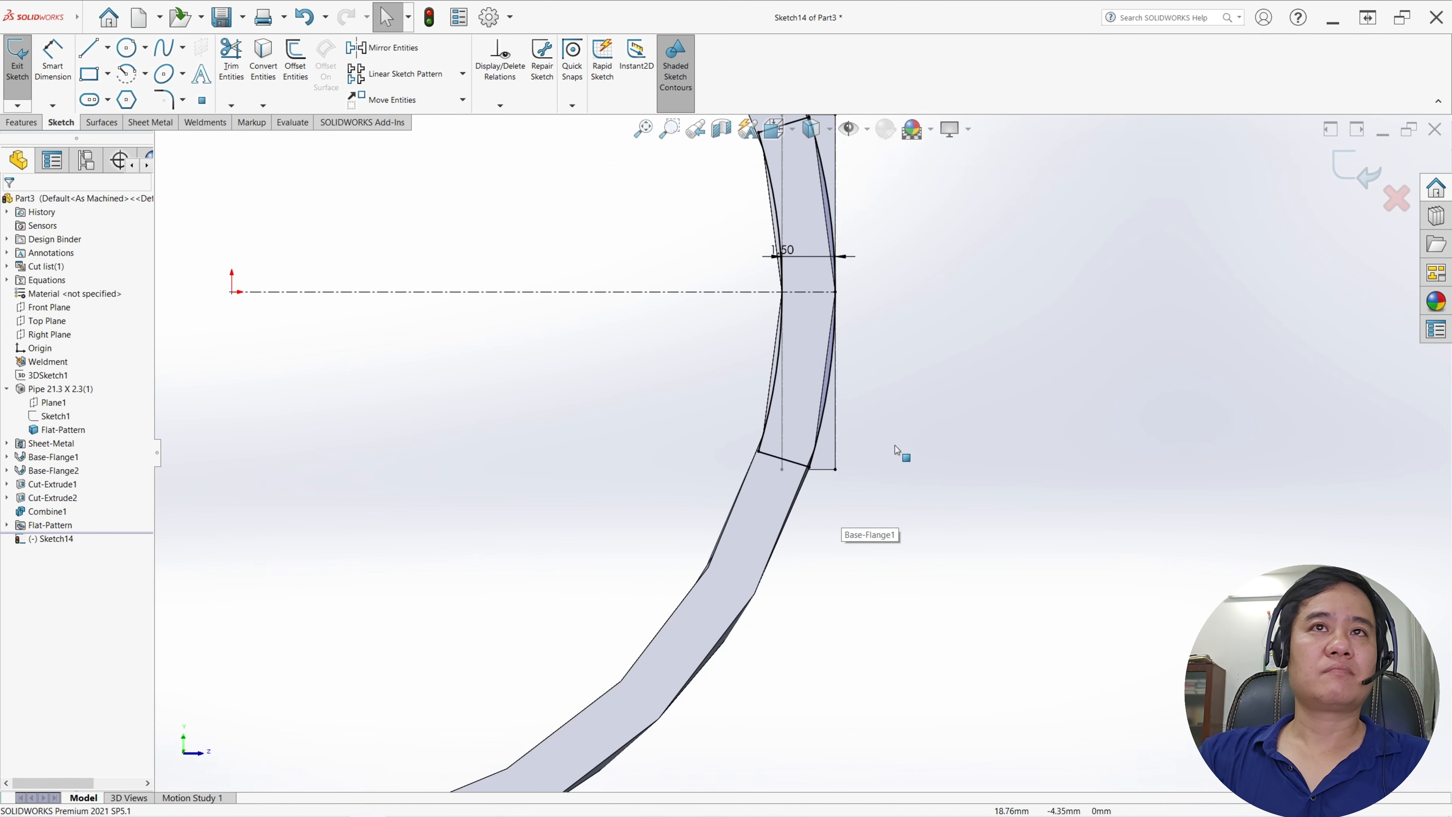
left_click(16, 80)
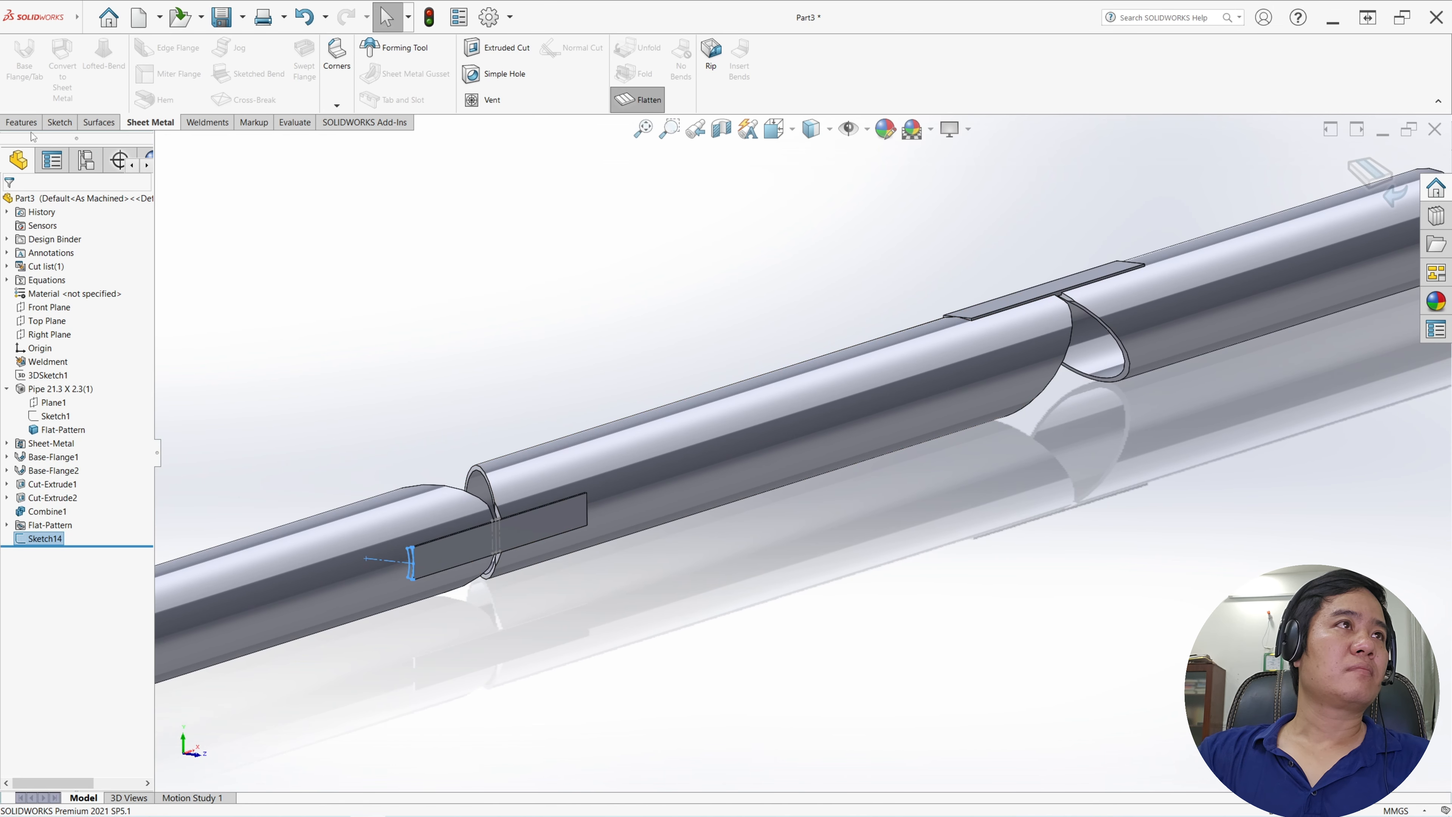
- Extrude the closed arc profile Up To Vertex, ending at the far corner of the flat flange strip, with the result merged
left_click(17, 123)
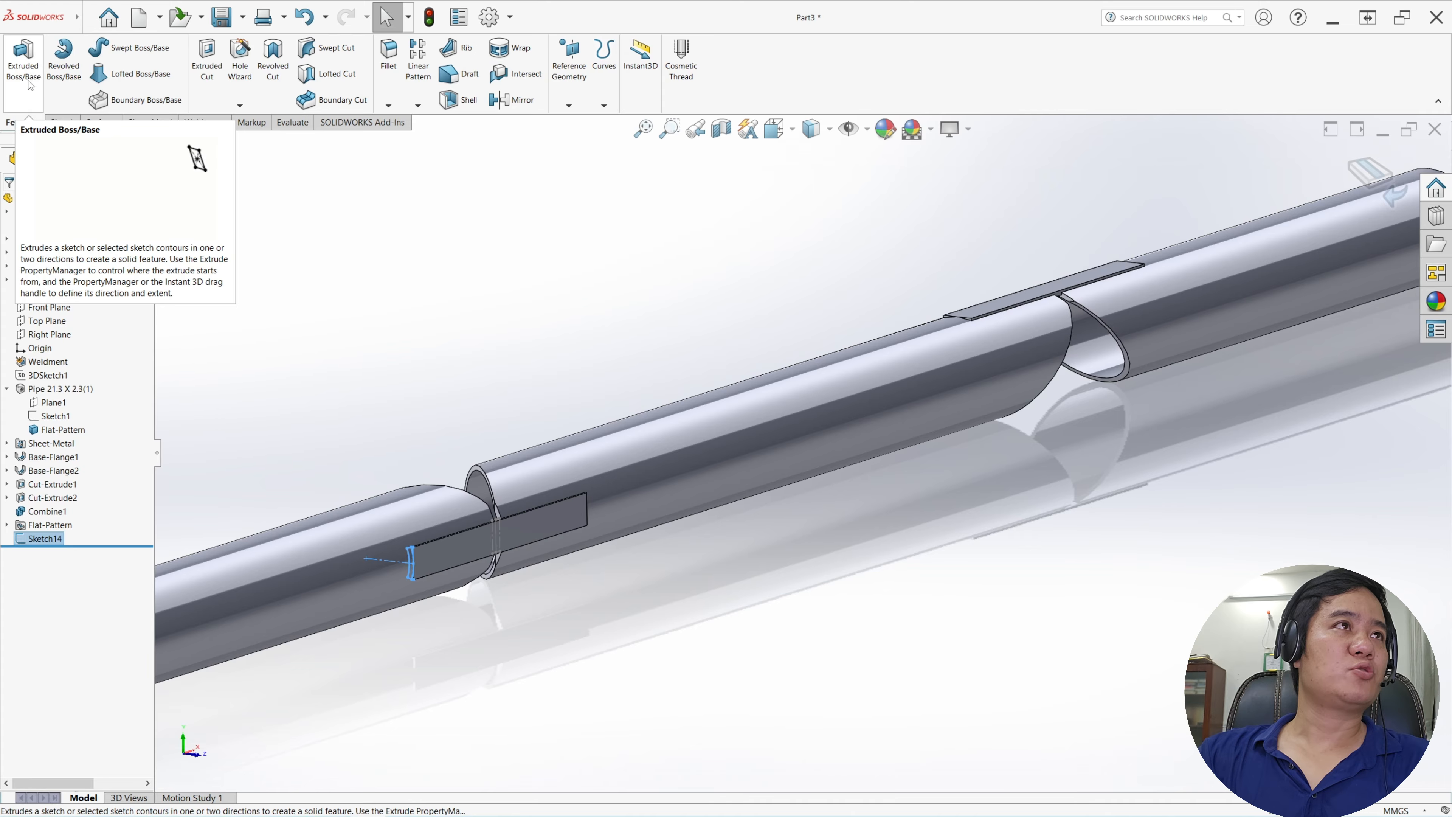
left_click(26, 69)
scroll(571, 507, "down", 4)
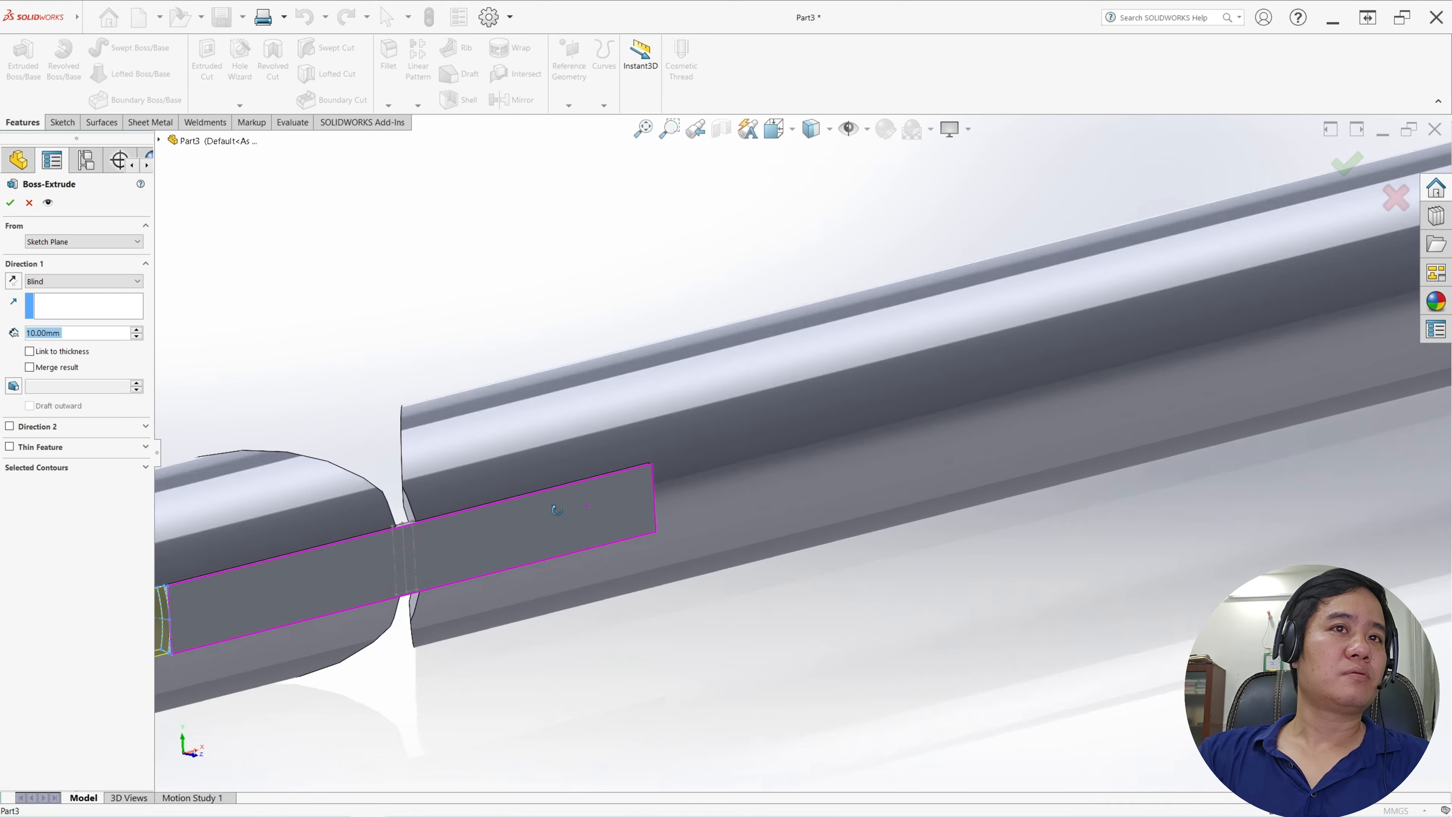
scroll(555, 510, "up", 6)
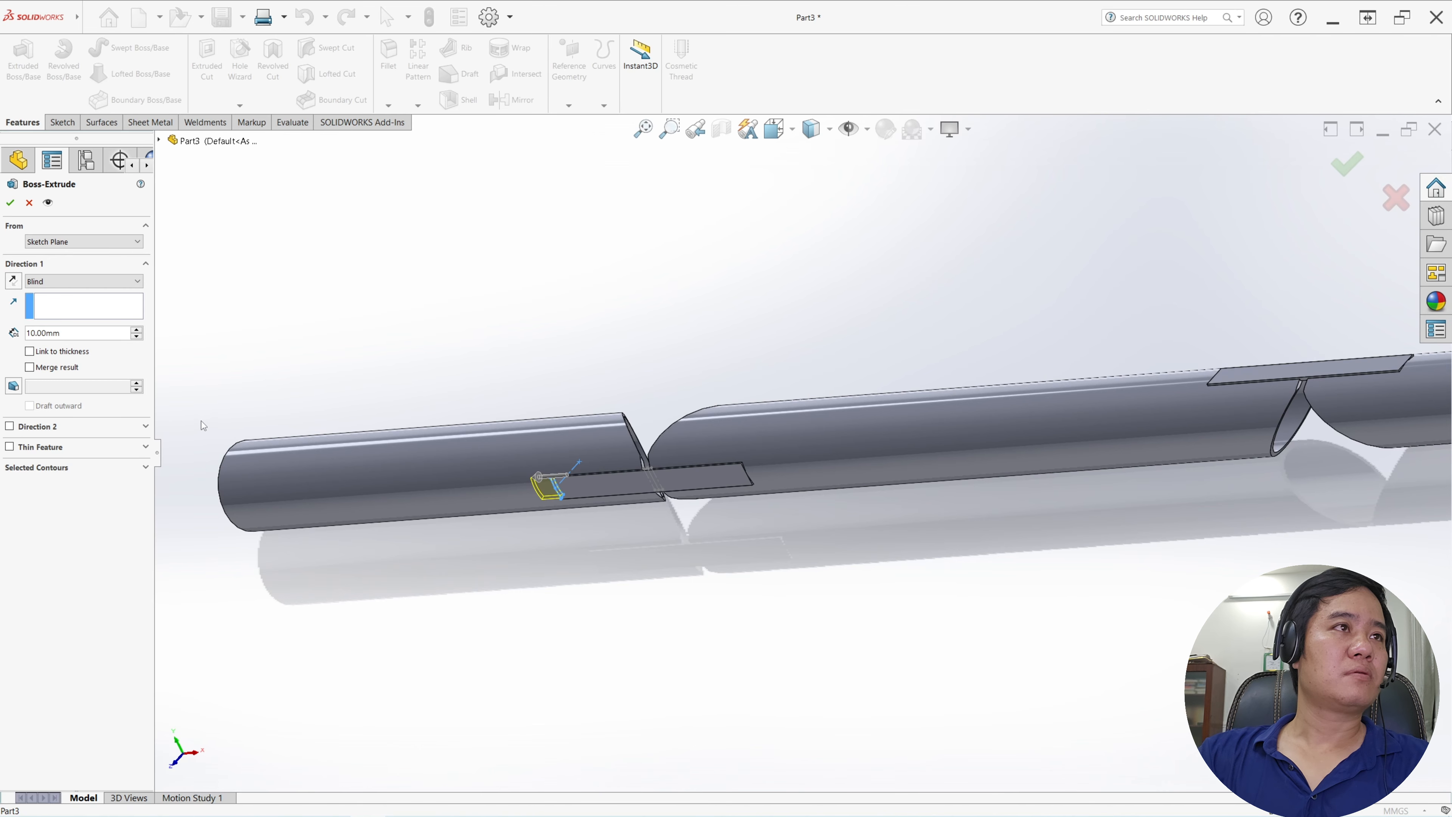
left_click(79, 282)
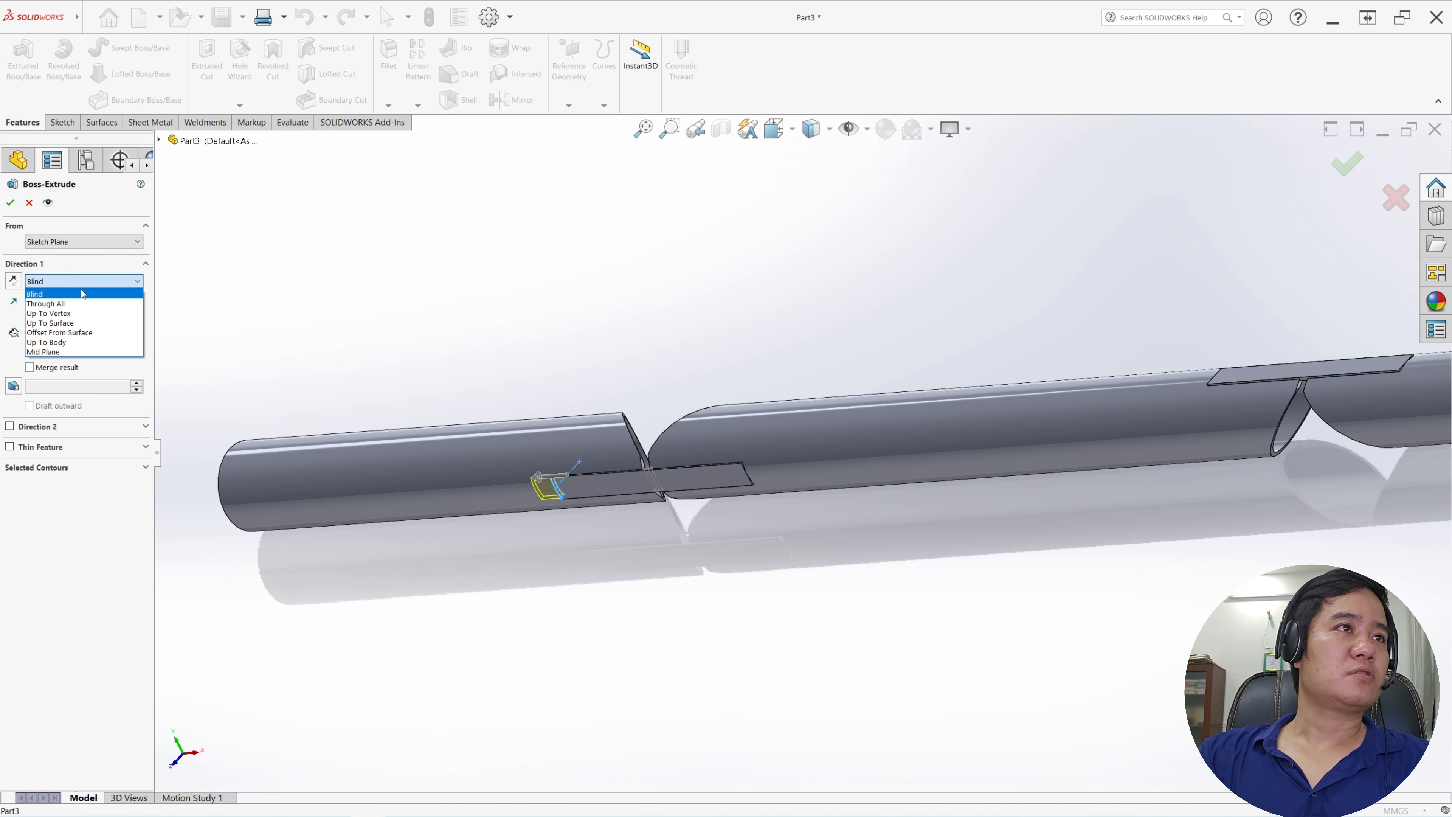
left_click(94, 315)
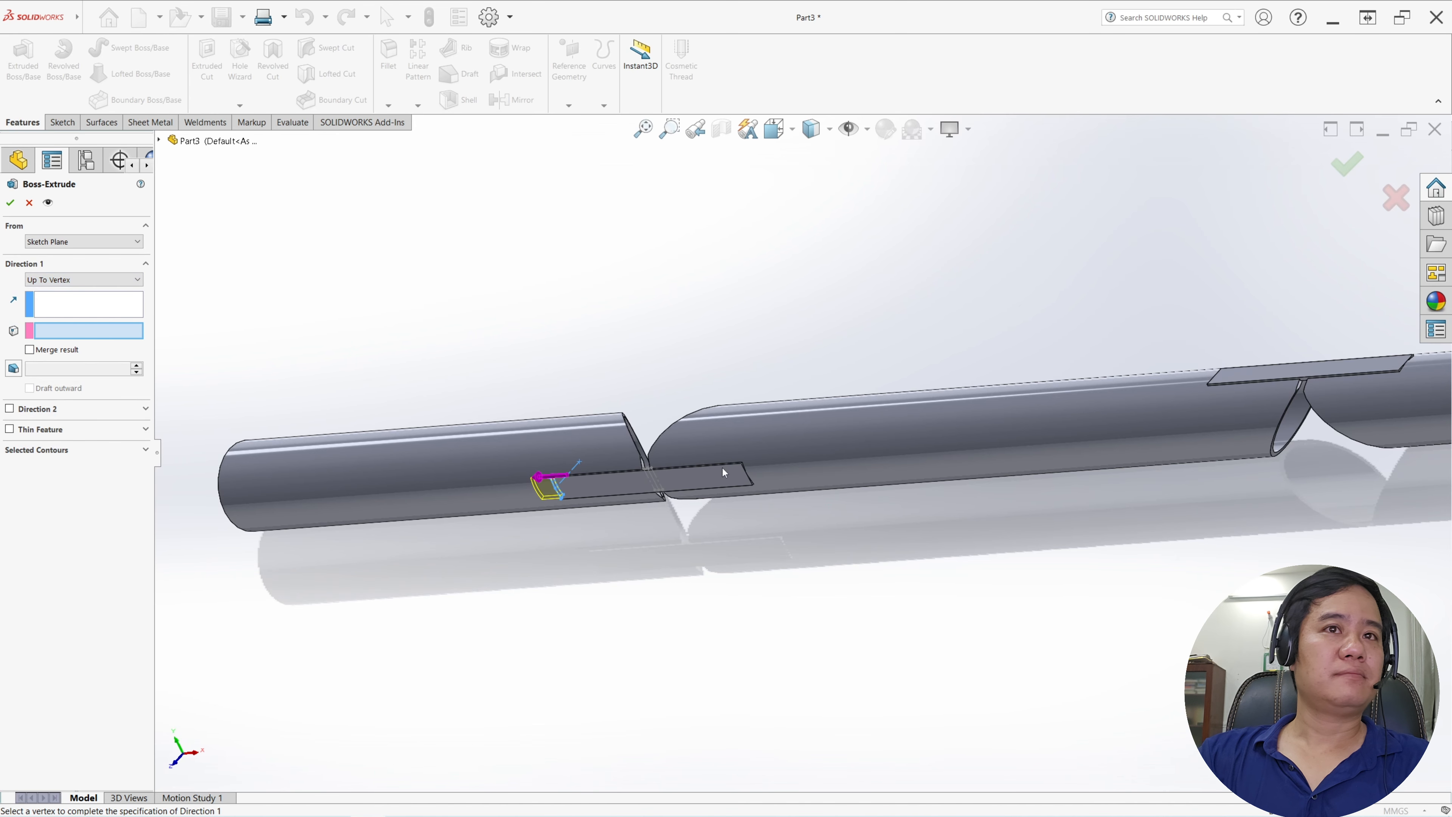
scroll(764, 472, "down", 8)
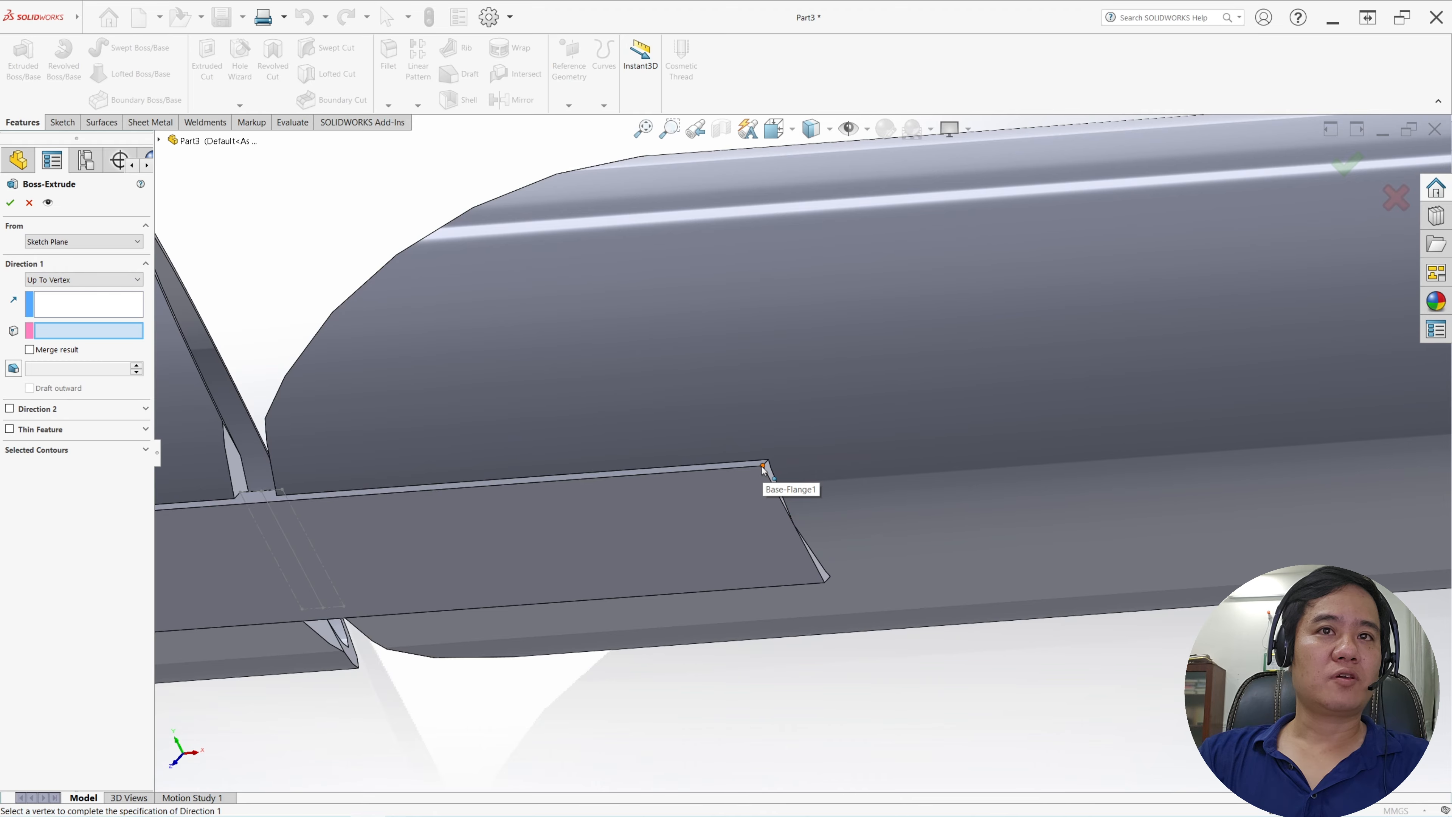
left_click(763, 467)
scroll(697, 496, "up", 4)
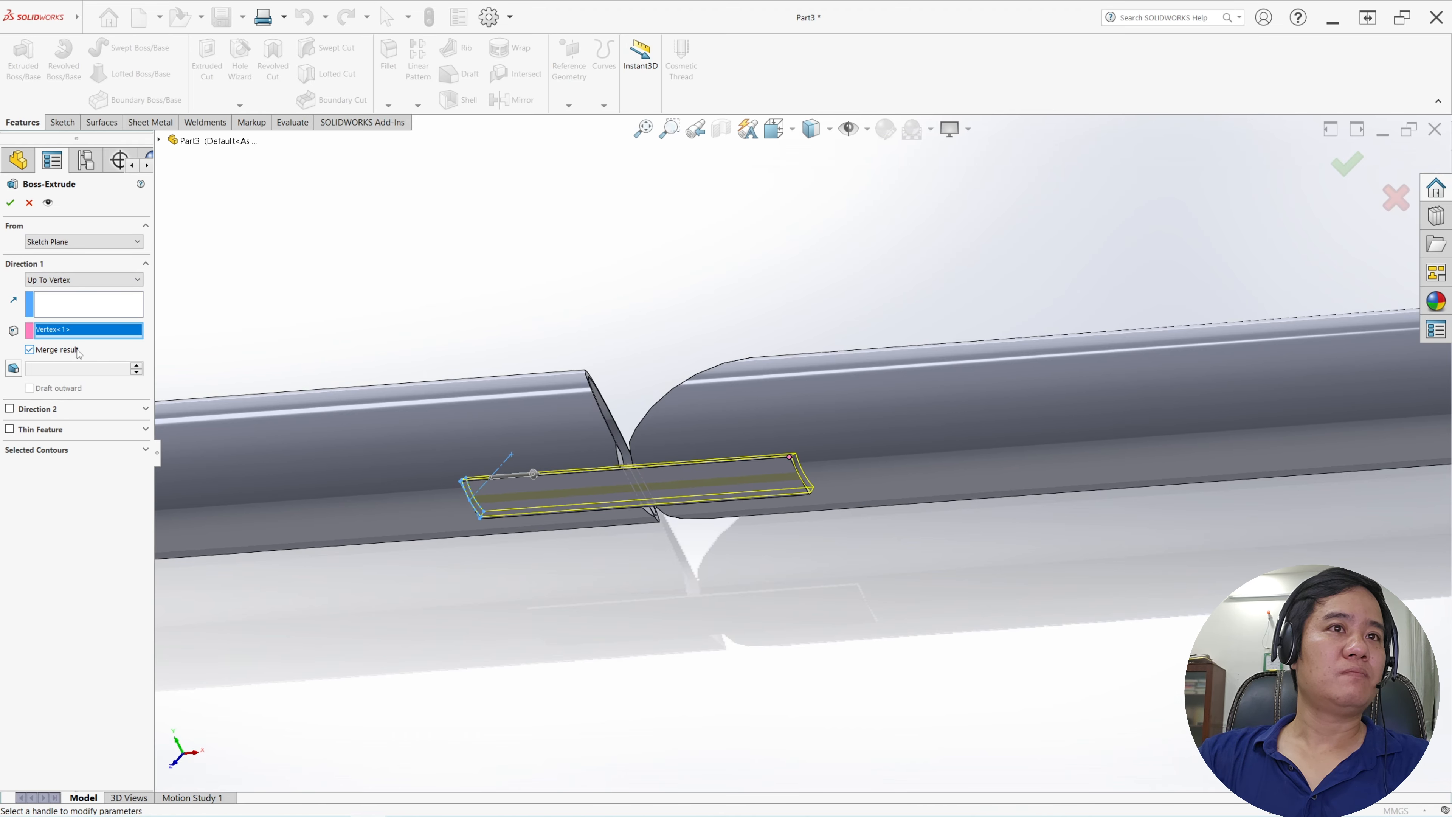
left_click(10, 205)
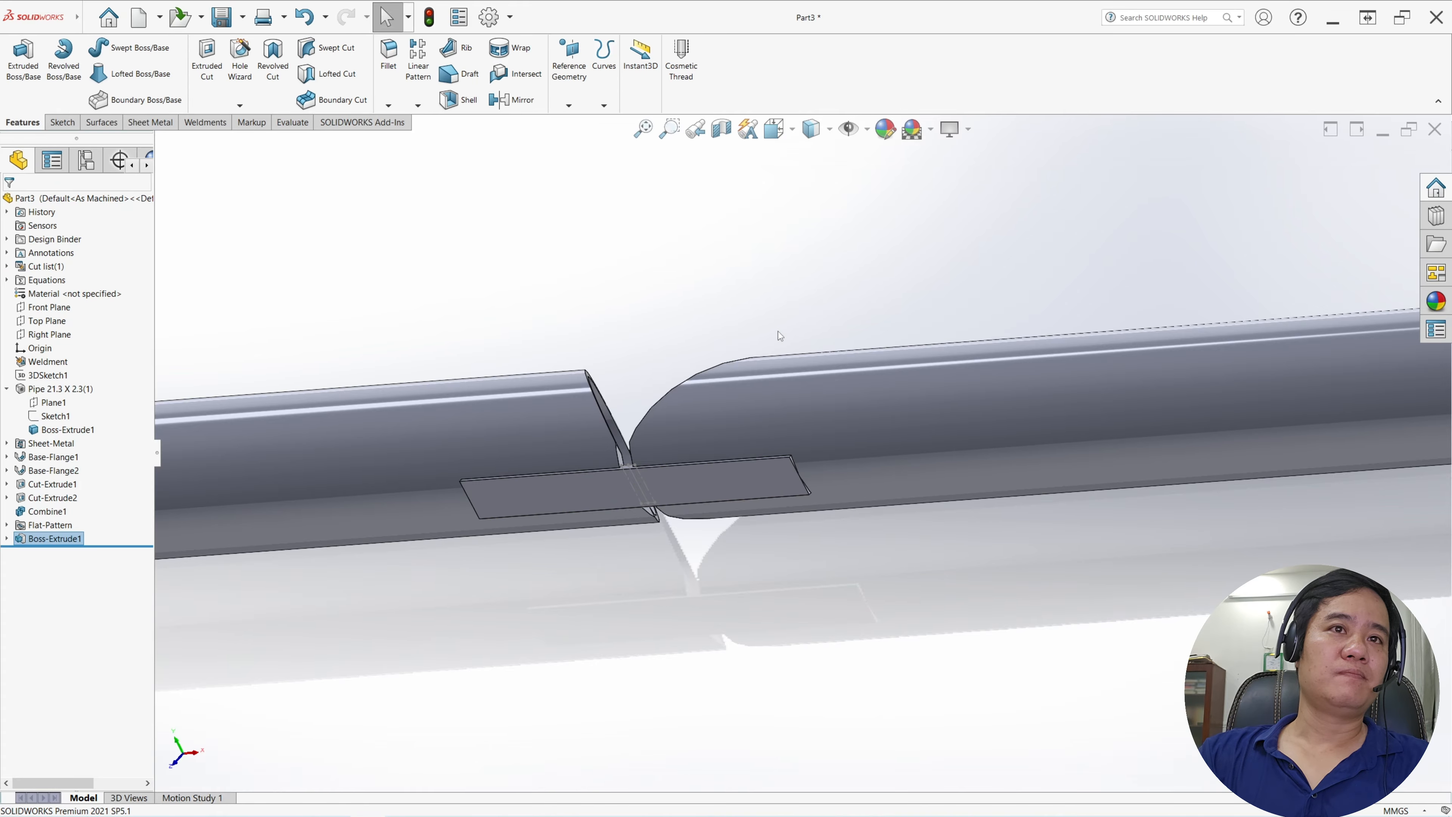
- Start a sketch on the end face of the second flange strip, at the other pipe joint
middle_click_drag(779, 331, 708, 315)
scroll(666, 402, "down", 5)
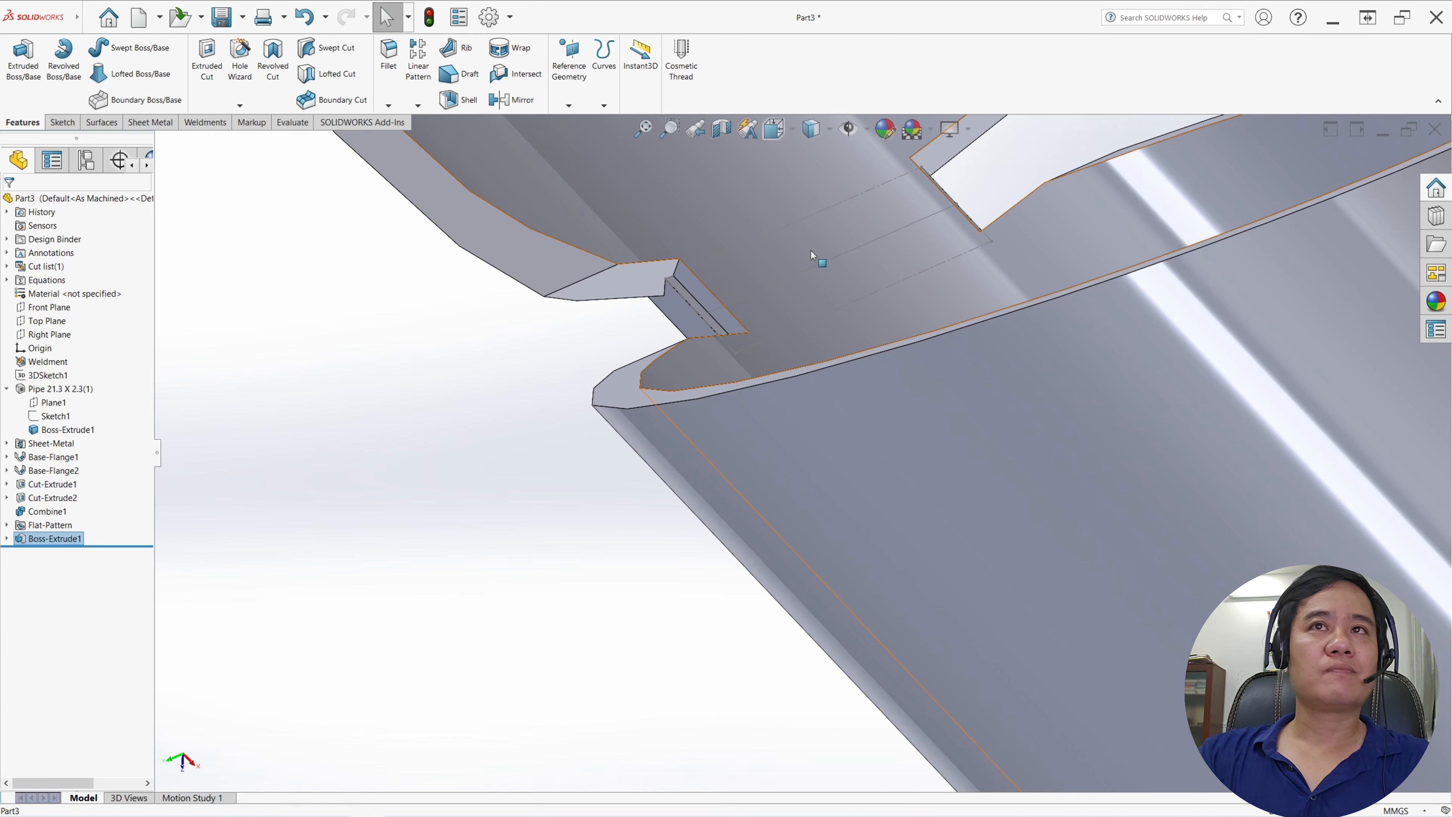
middle_click_drag(891, 277, 856, 317)
scroll(856, 323, "up", 4)
scroll(948, 343, "up", 5)
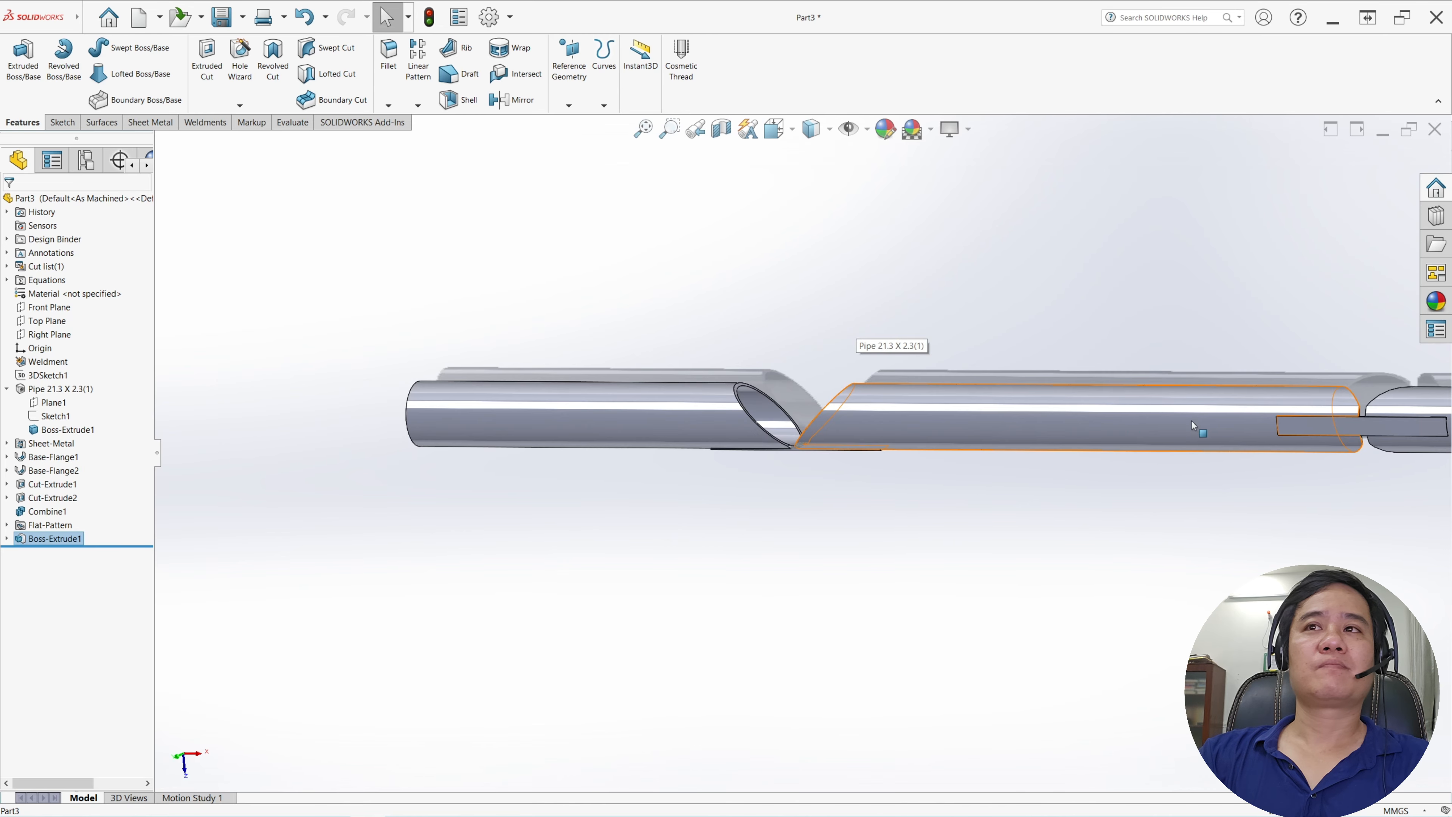
scroll(994, 444, "down", 6)
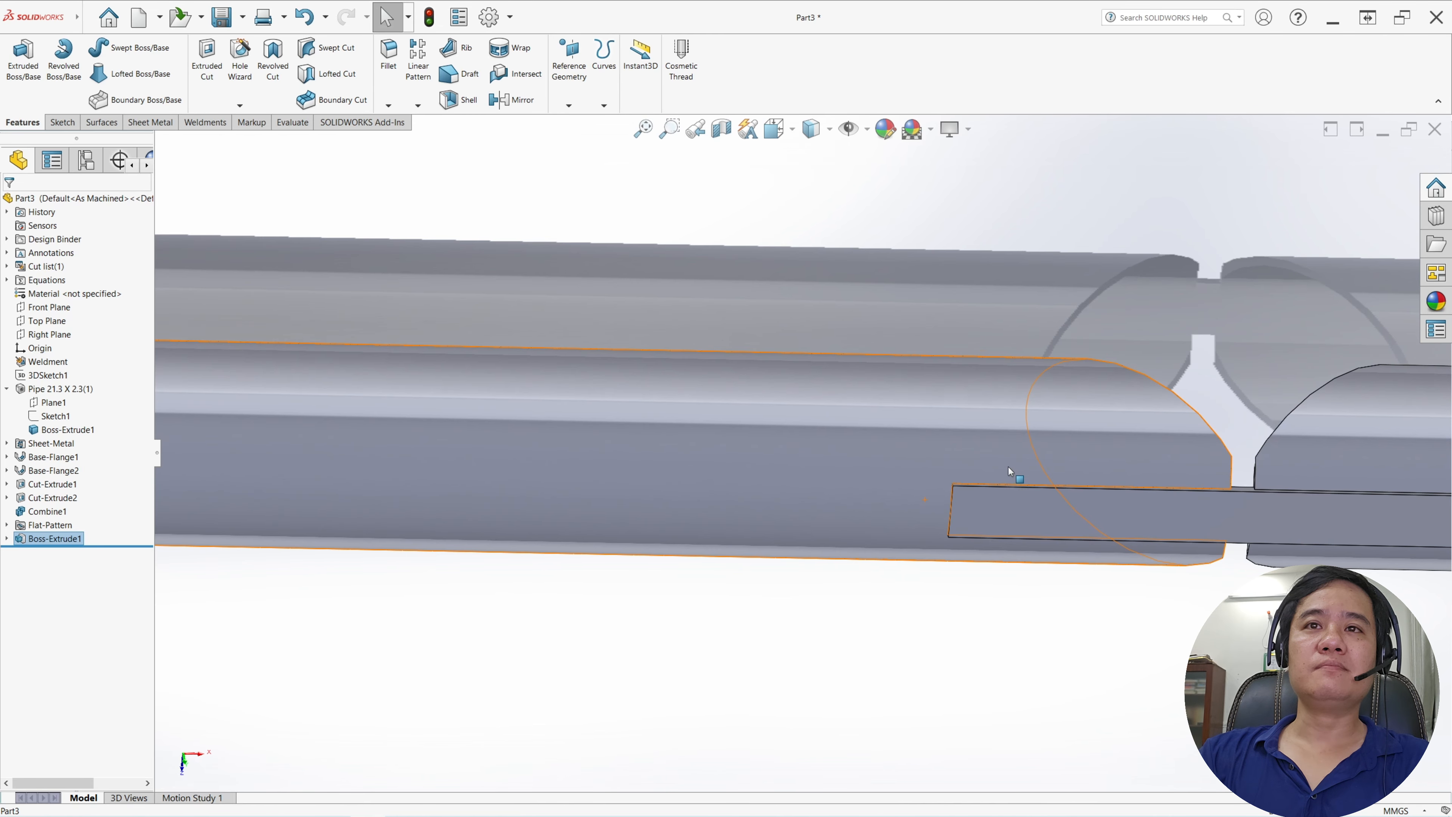
middle_click_drag(972, 430, 1024, 483)
scroll(1024, 487, "down", 4)
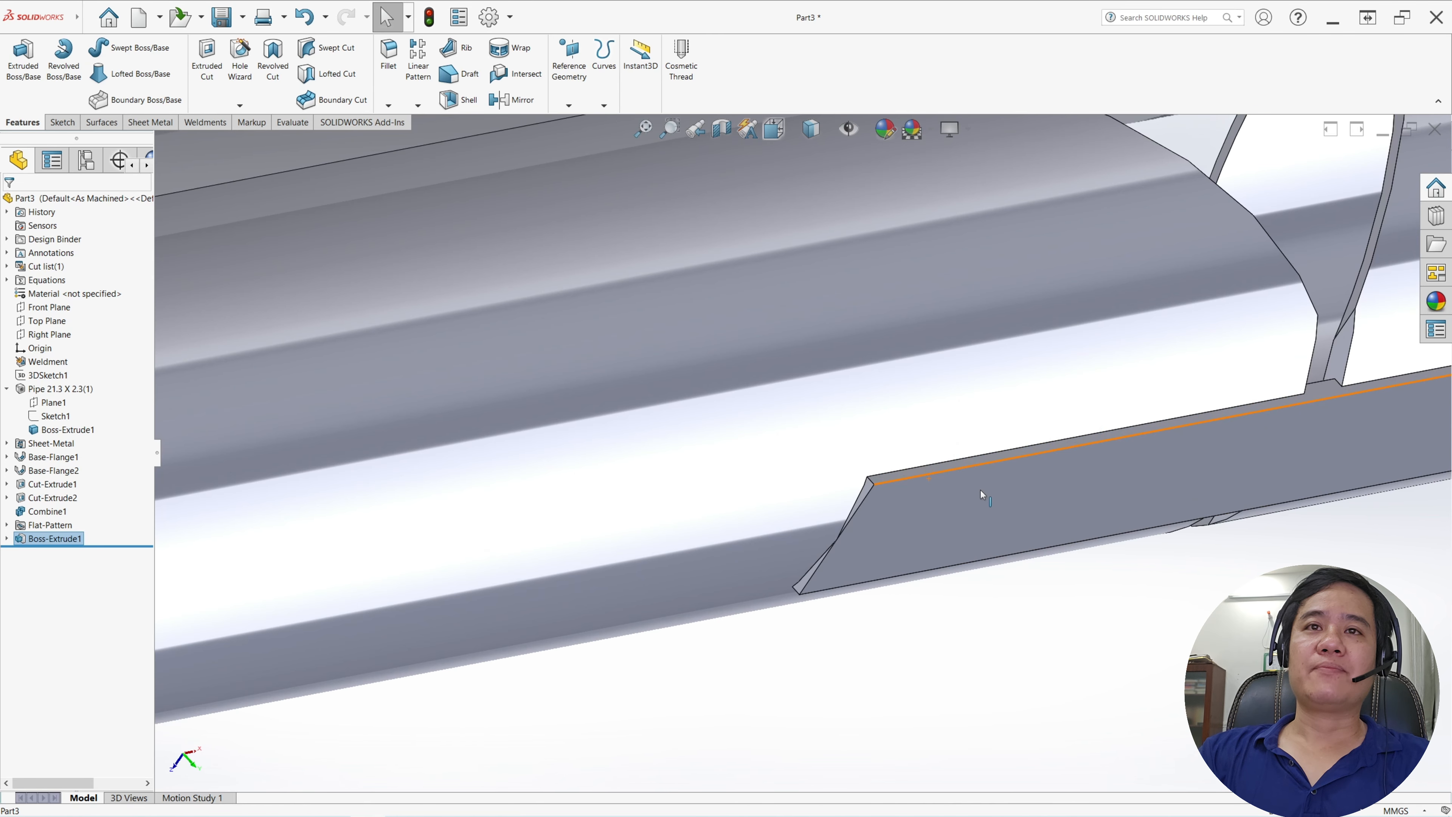
left_click(868, 491)
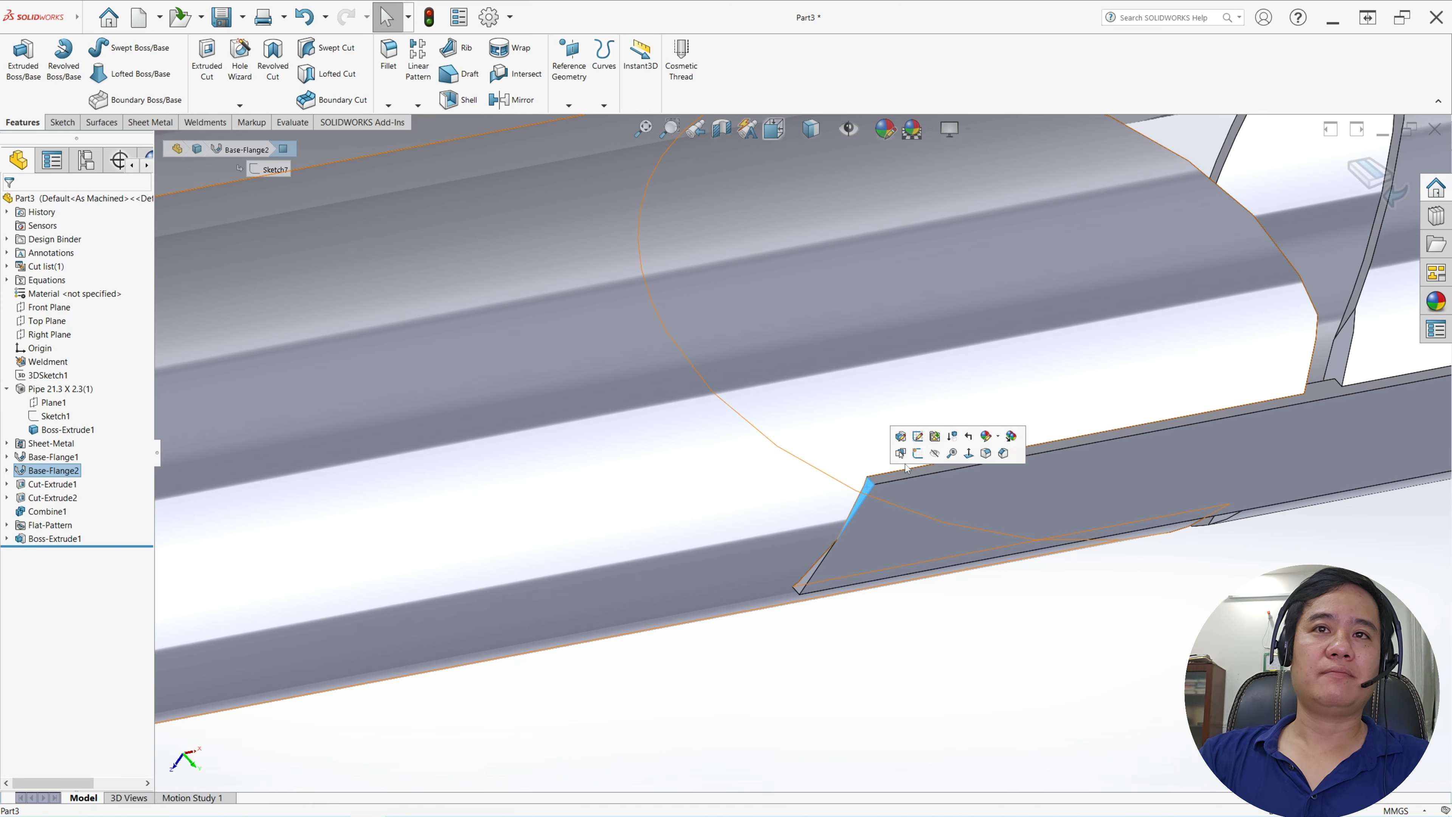
left_click(919, 455)
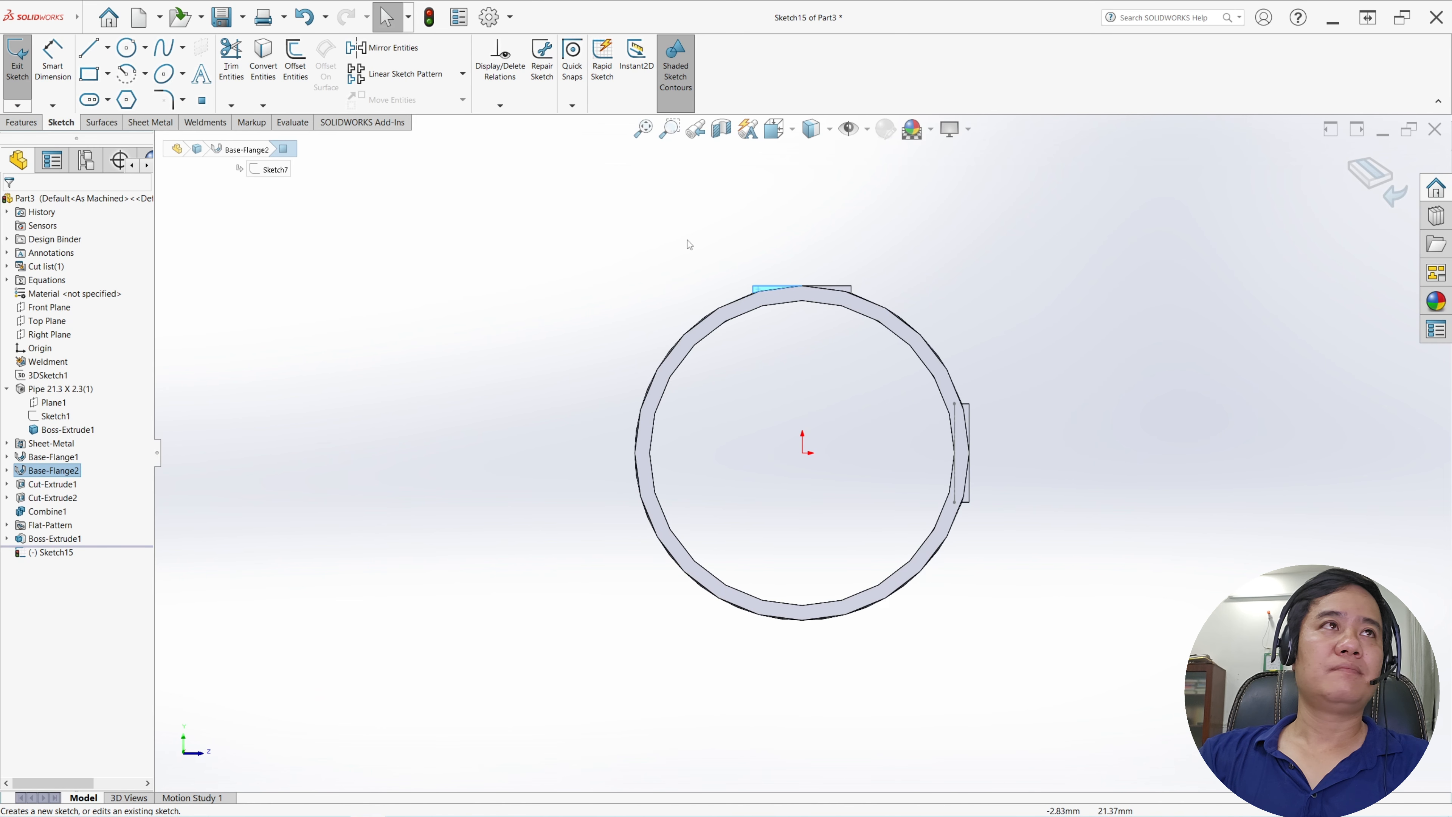
- Draw a 17 mm vertical centerline from the origin up to the middle of the second flange's outer edge
left_click(106, 49)
left_click(117, 84)
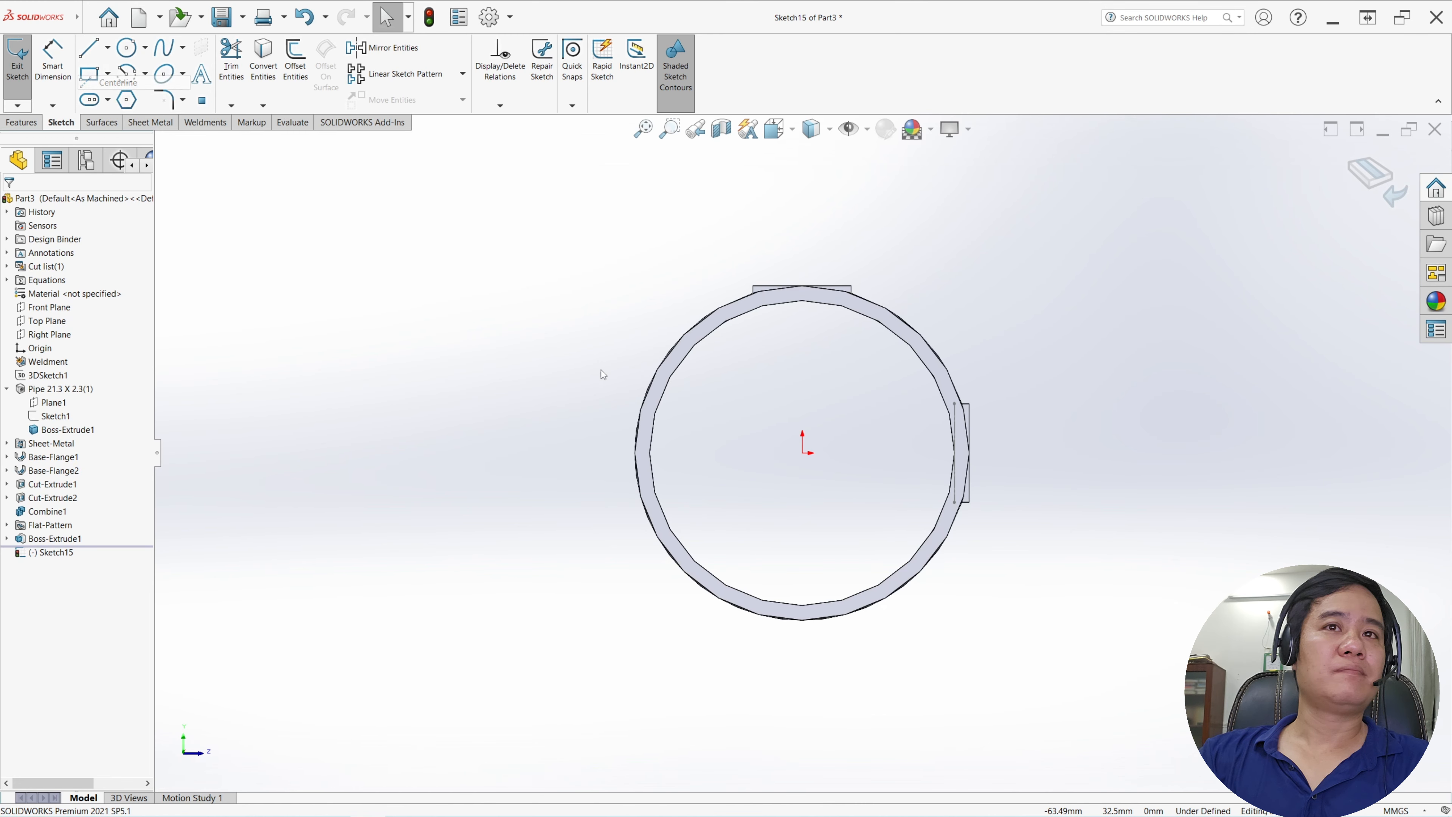
left_click(803, 453)
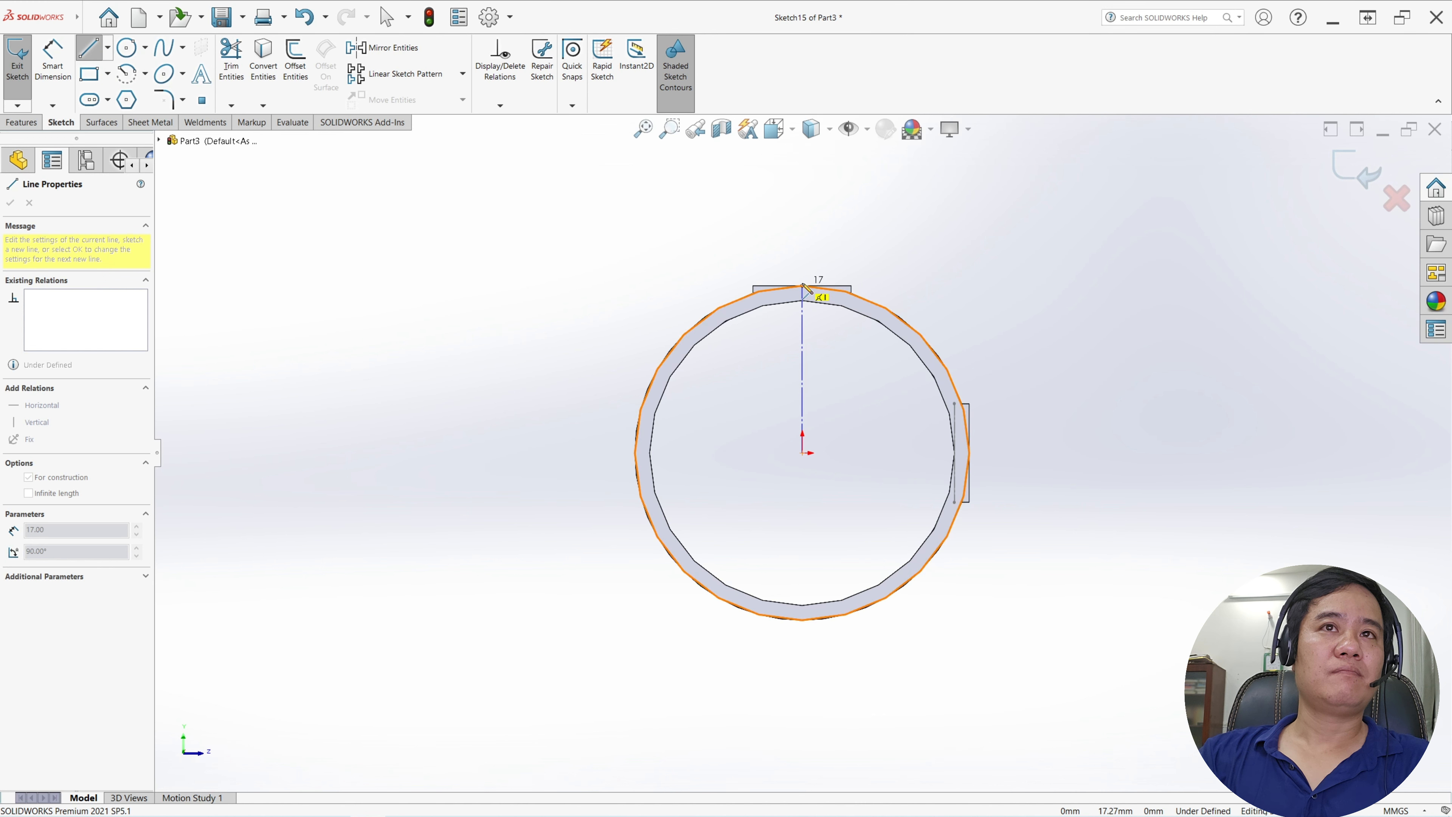
left_click(803, 287)
key("Escape")
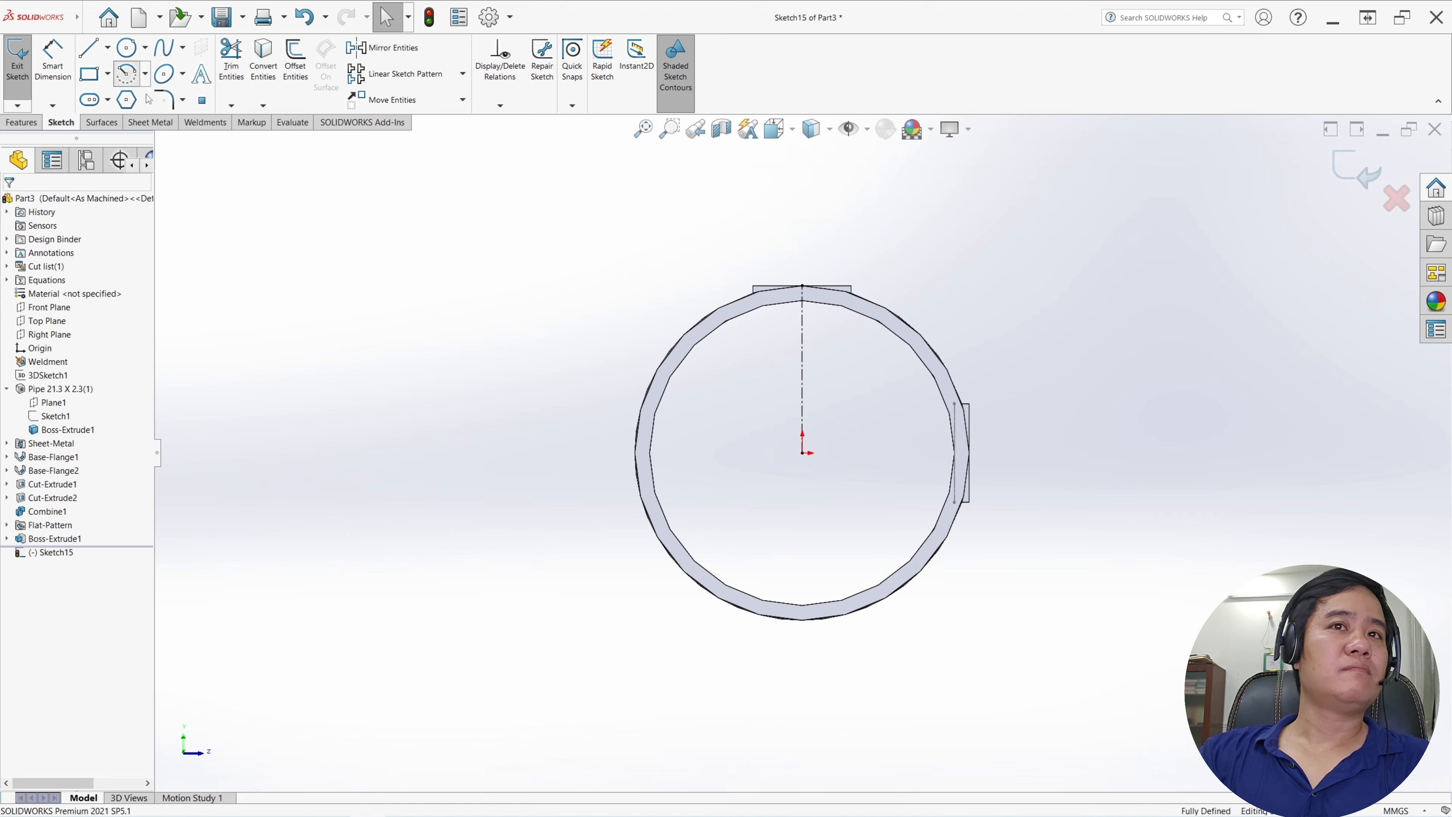
- Draw a centerpoint arc about the origin through the centerline's outer endpoint, starting and ending just beyond the second flange's two ends
left_click(126, 74)
left_click(803, 452)
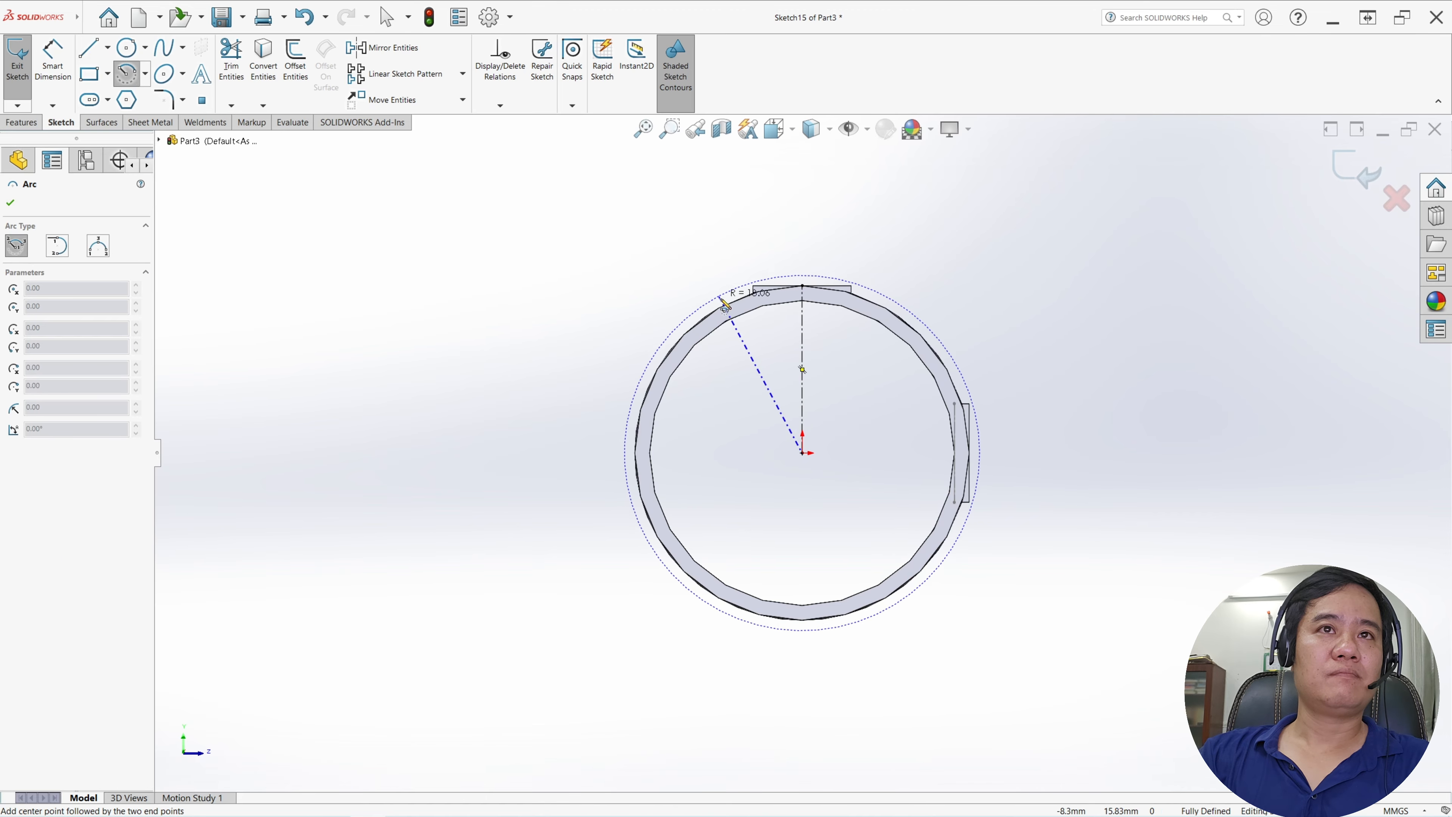
left_click(728, 305)
left_click(890, 309)
key("Escape")
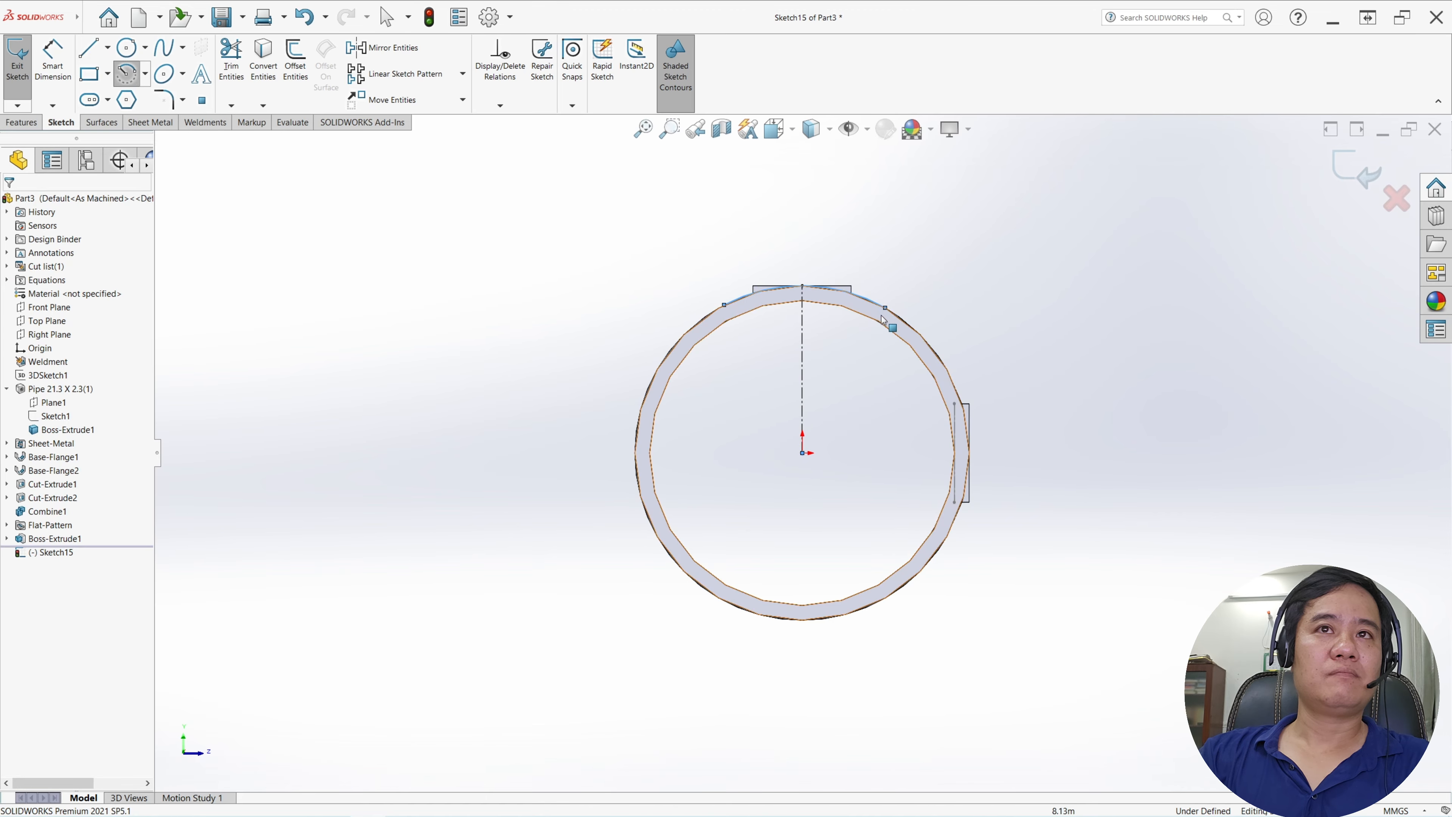
- Make the arc's two endpoints symmetric about the vertical centerline
left_click(723, 306)
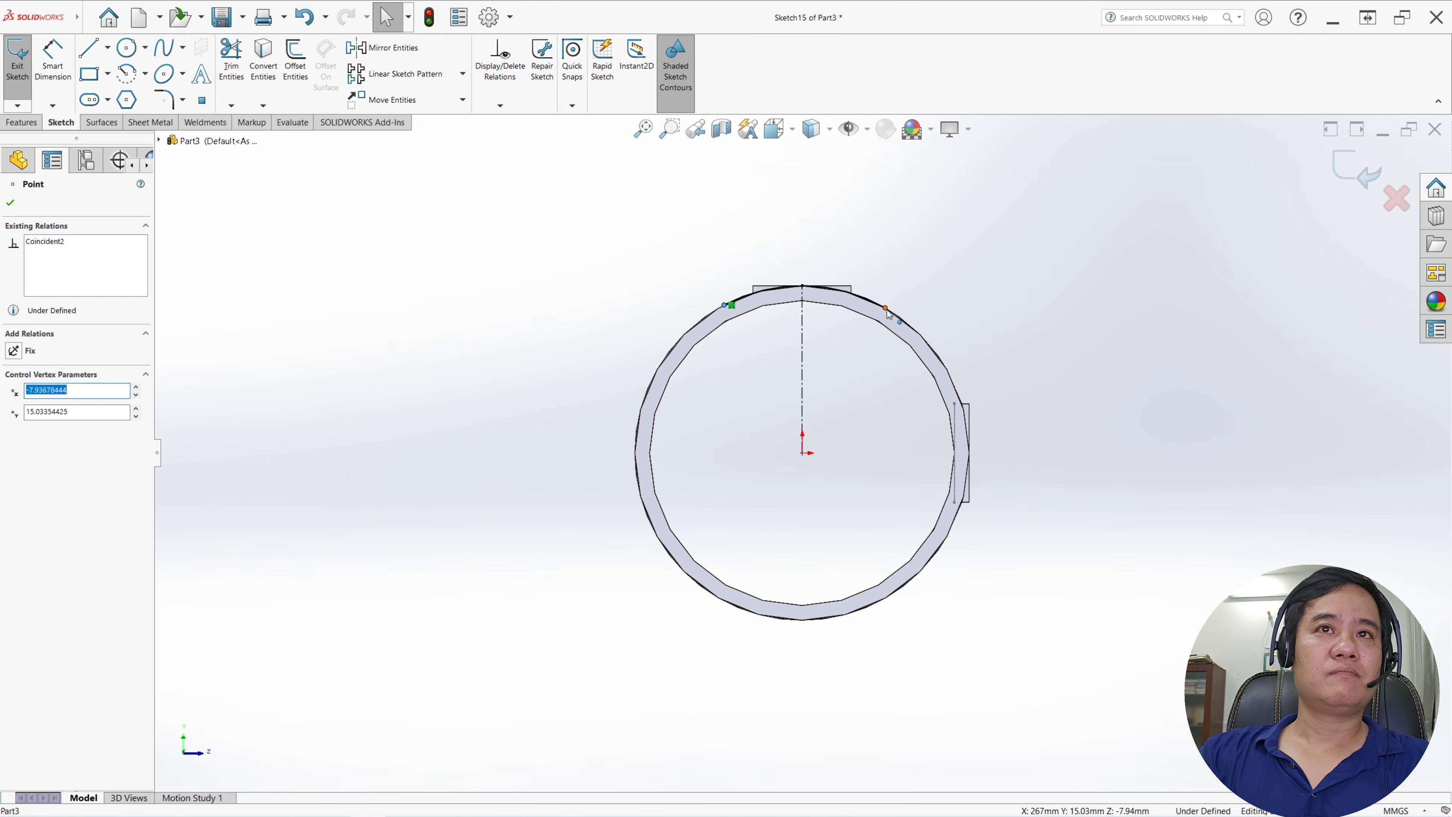
left_click(885, 308, "ctrl")
left_click(802, 360, "ctrl")
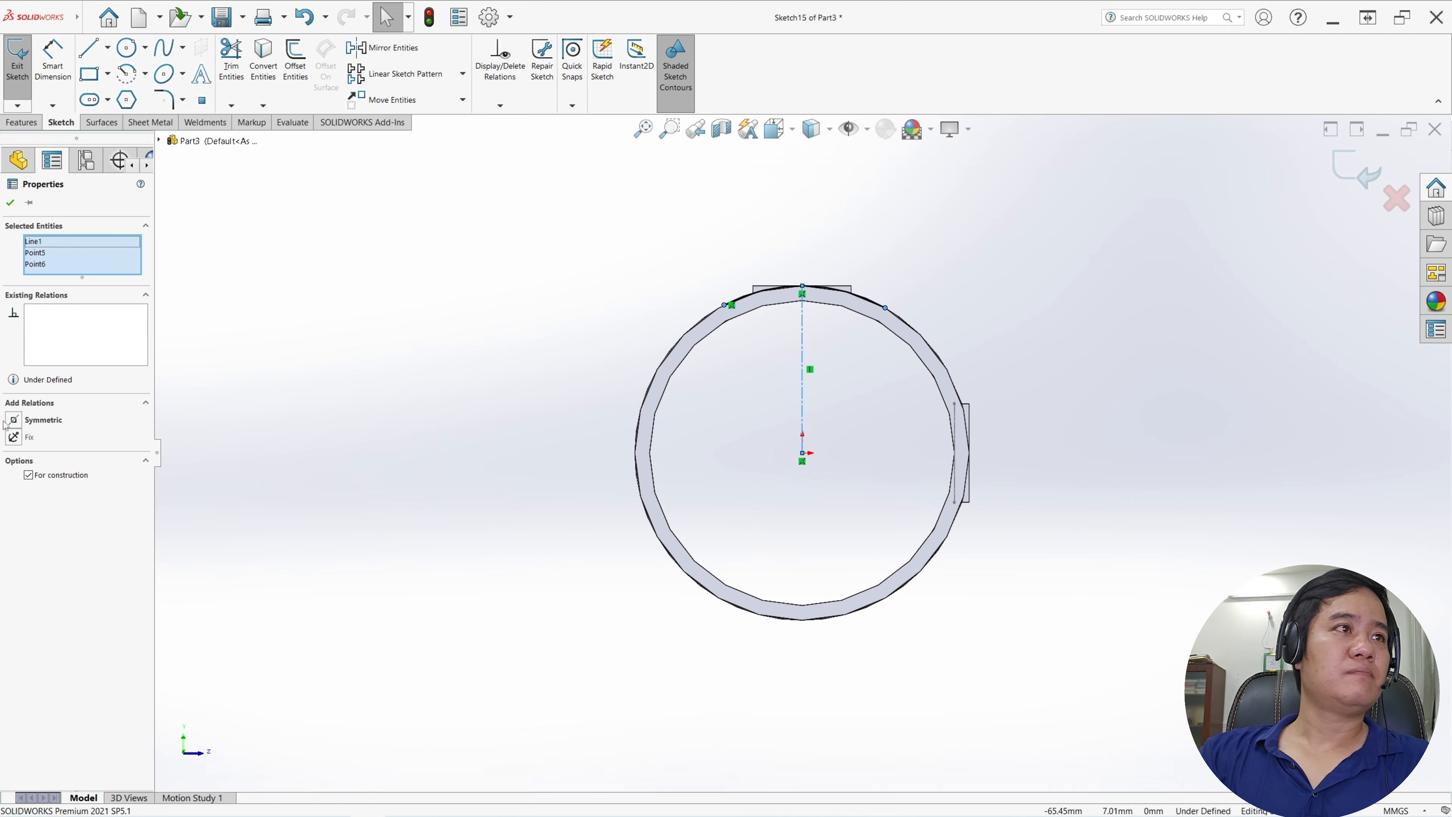
left_click(13, 422)
left_click(9, 200)
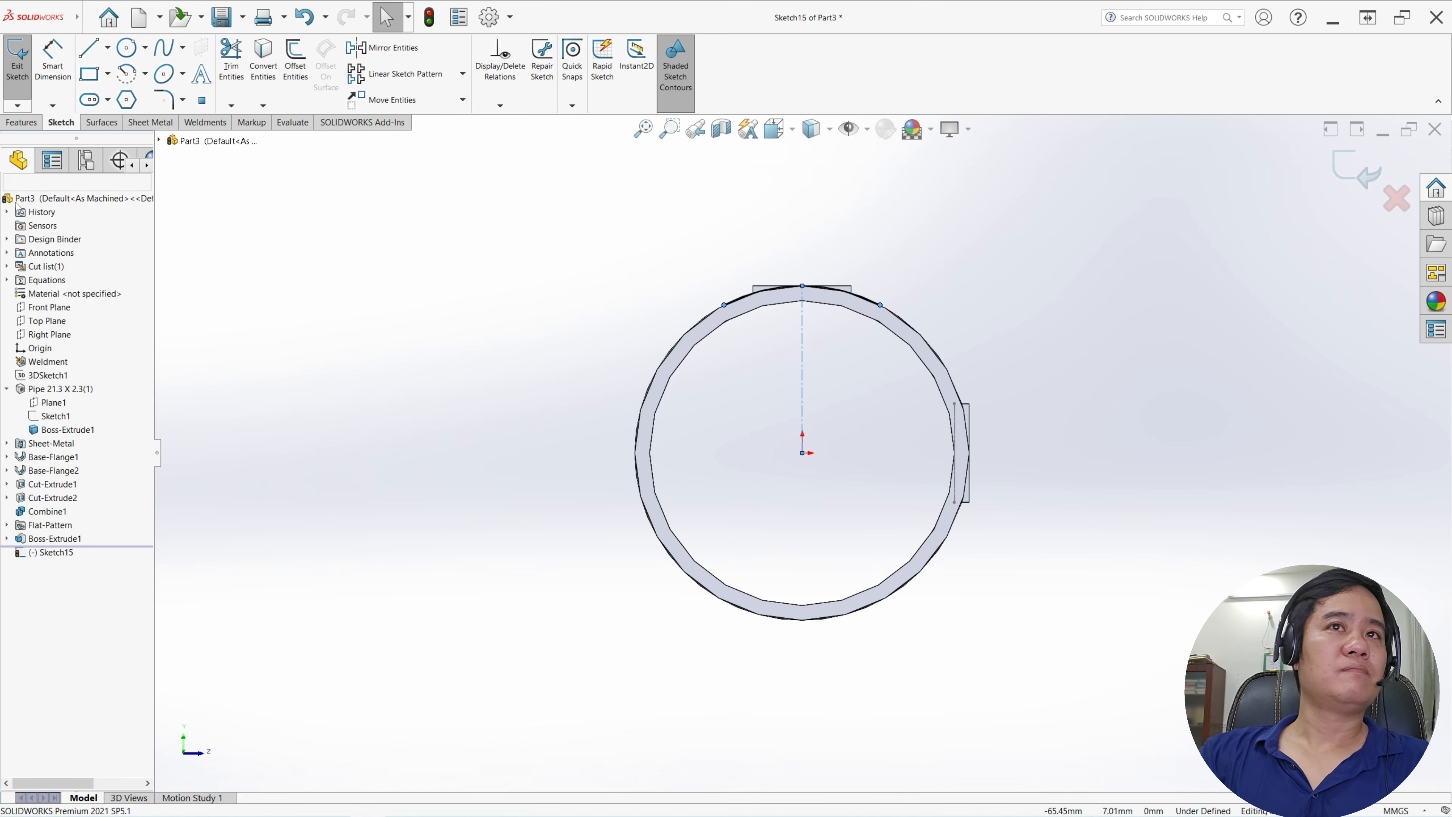
- Draw a horizontal construction line along the second flange's outer edge, from corner to corner
scroll(945, 239, "down", 1)
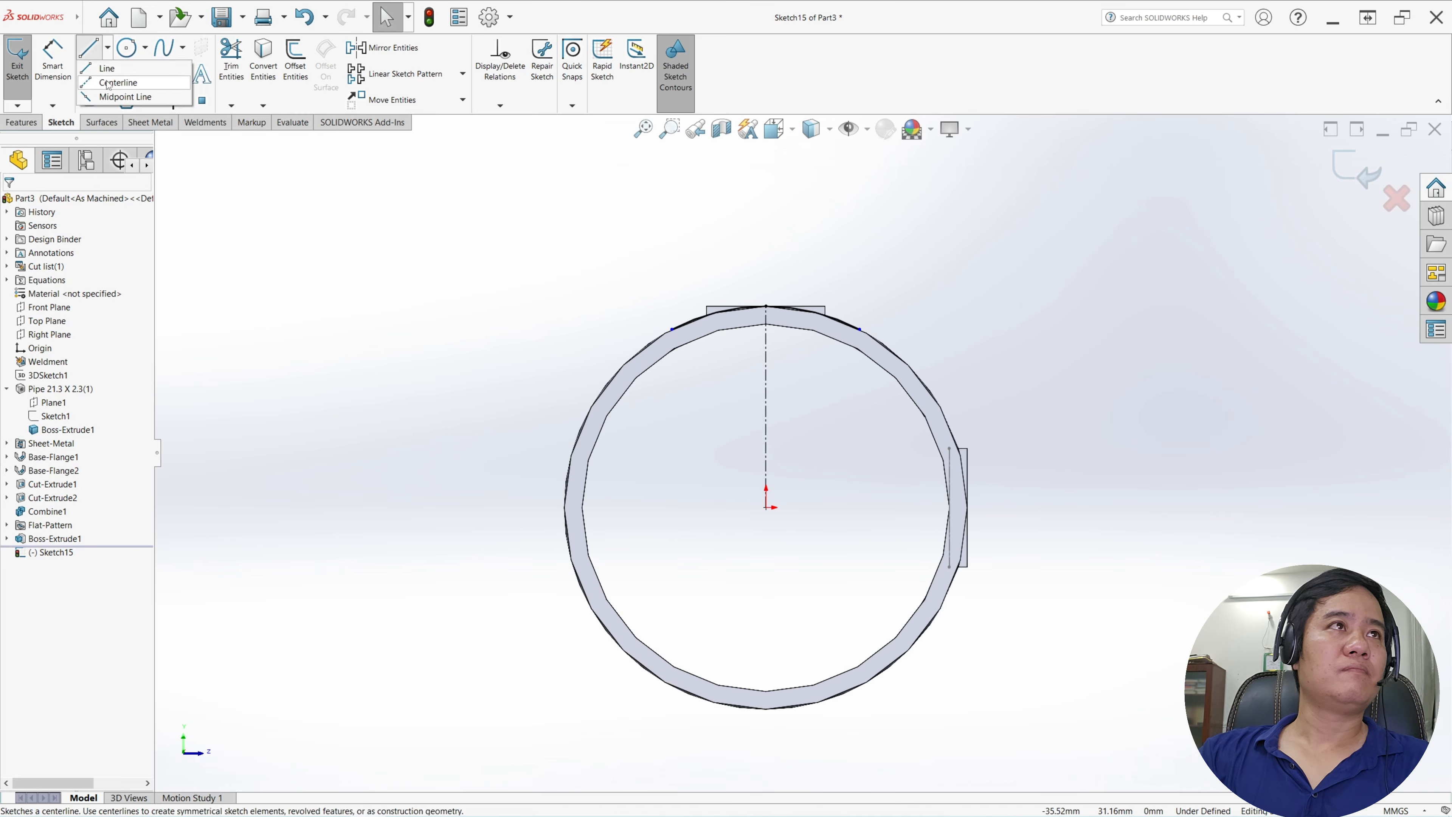
left_click(88, 47)
left_click(707, 307)
left_click(825, 307)
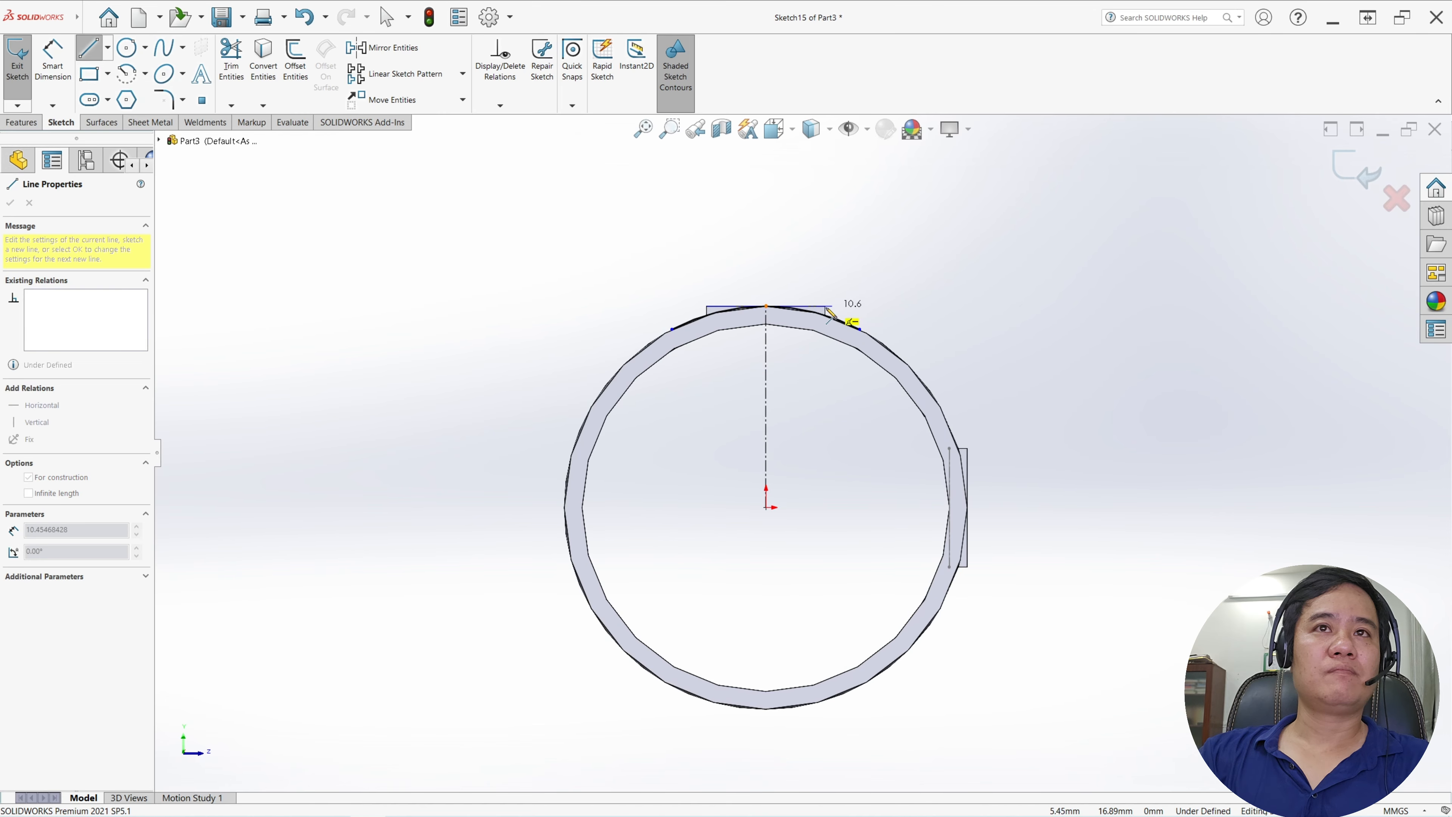
key("Escape")
- Make the arc equal in curve length to the horizontal construction line along the second flange's outer edge
left_click(828, 318)
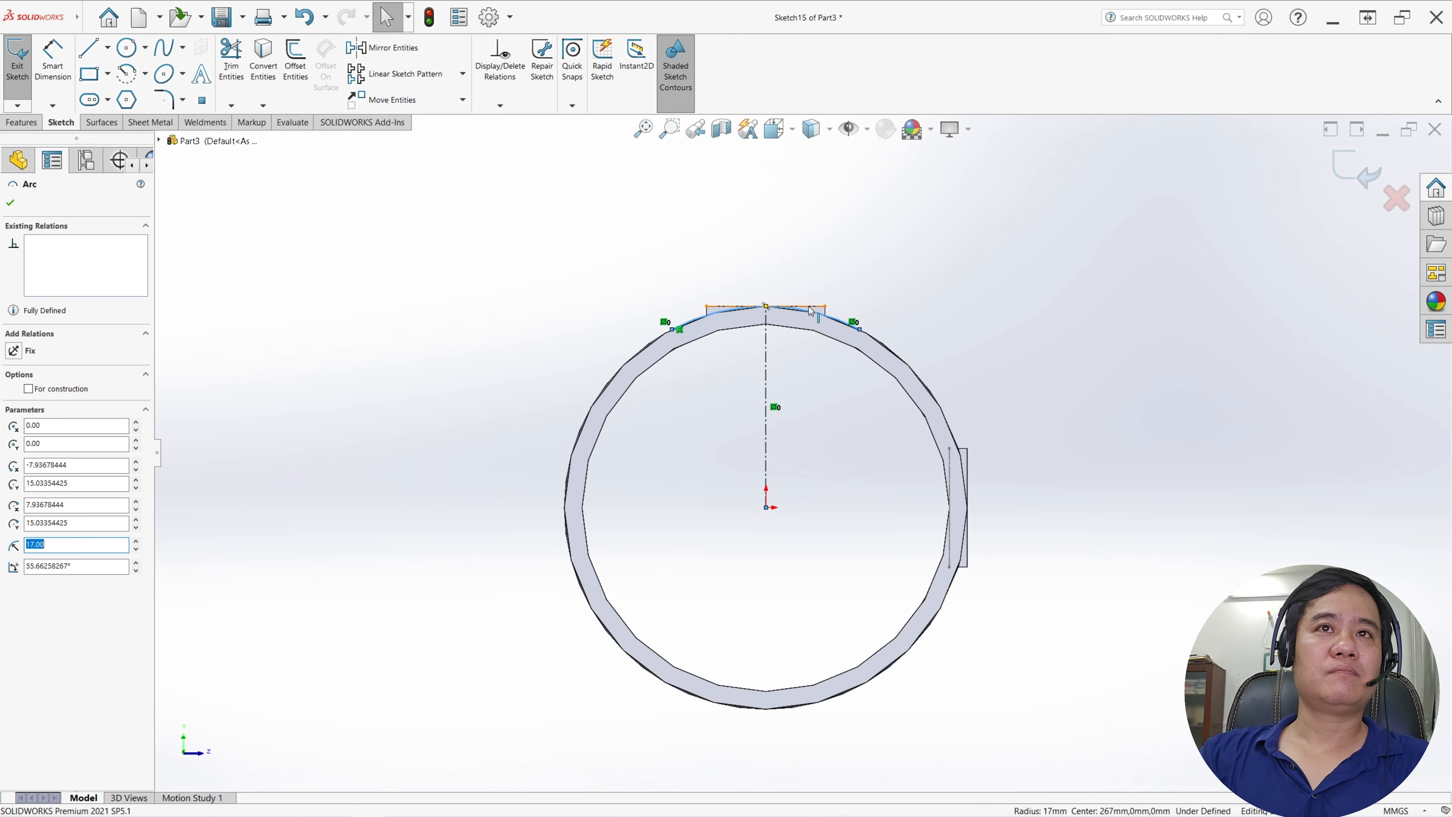
left_click(812, 307, "ctrl")
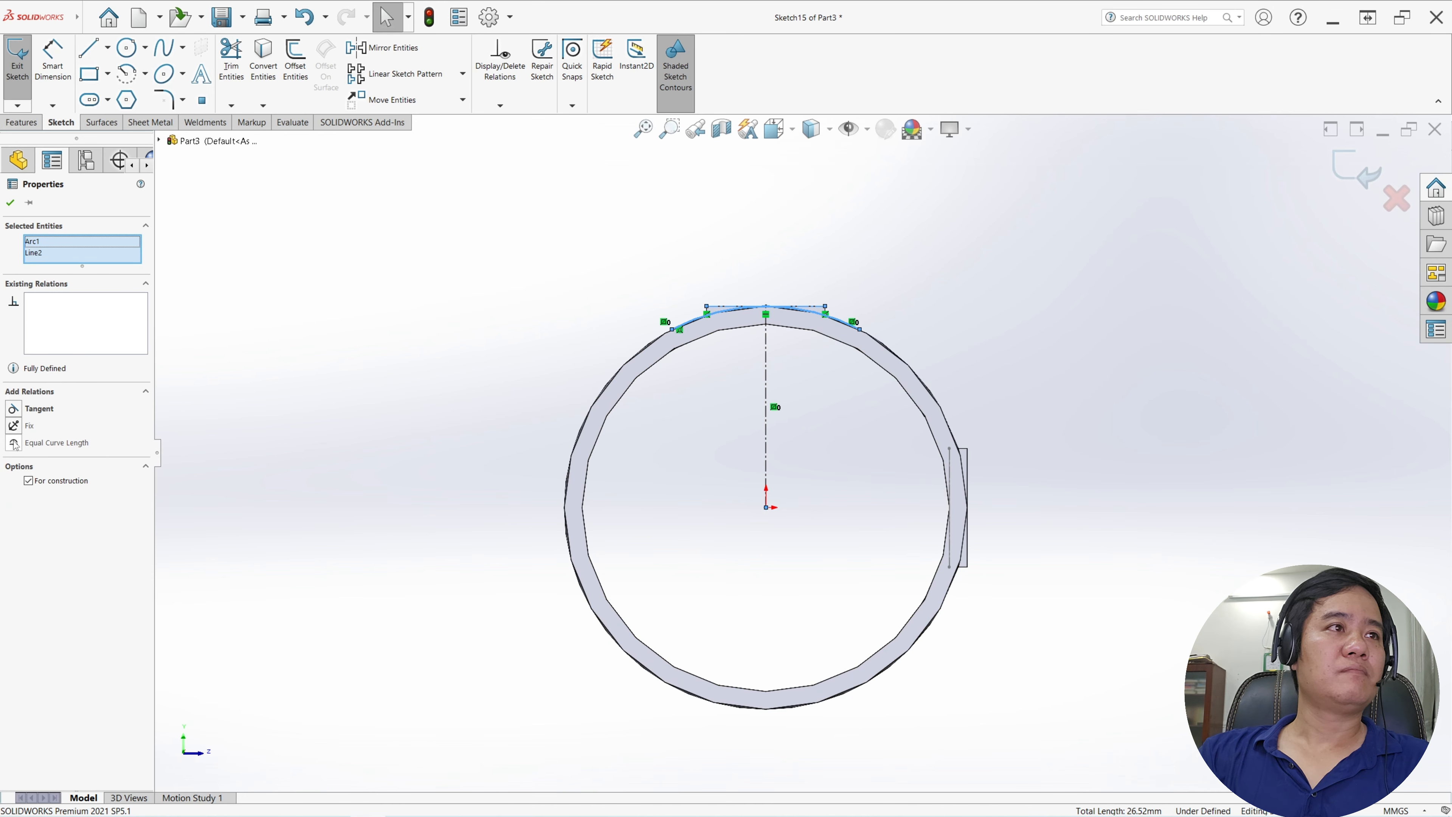
left_click(14, 443)
left_click(11, 202)
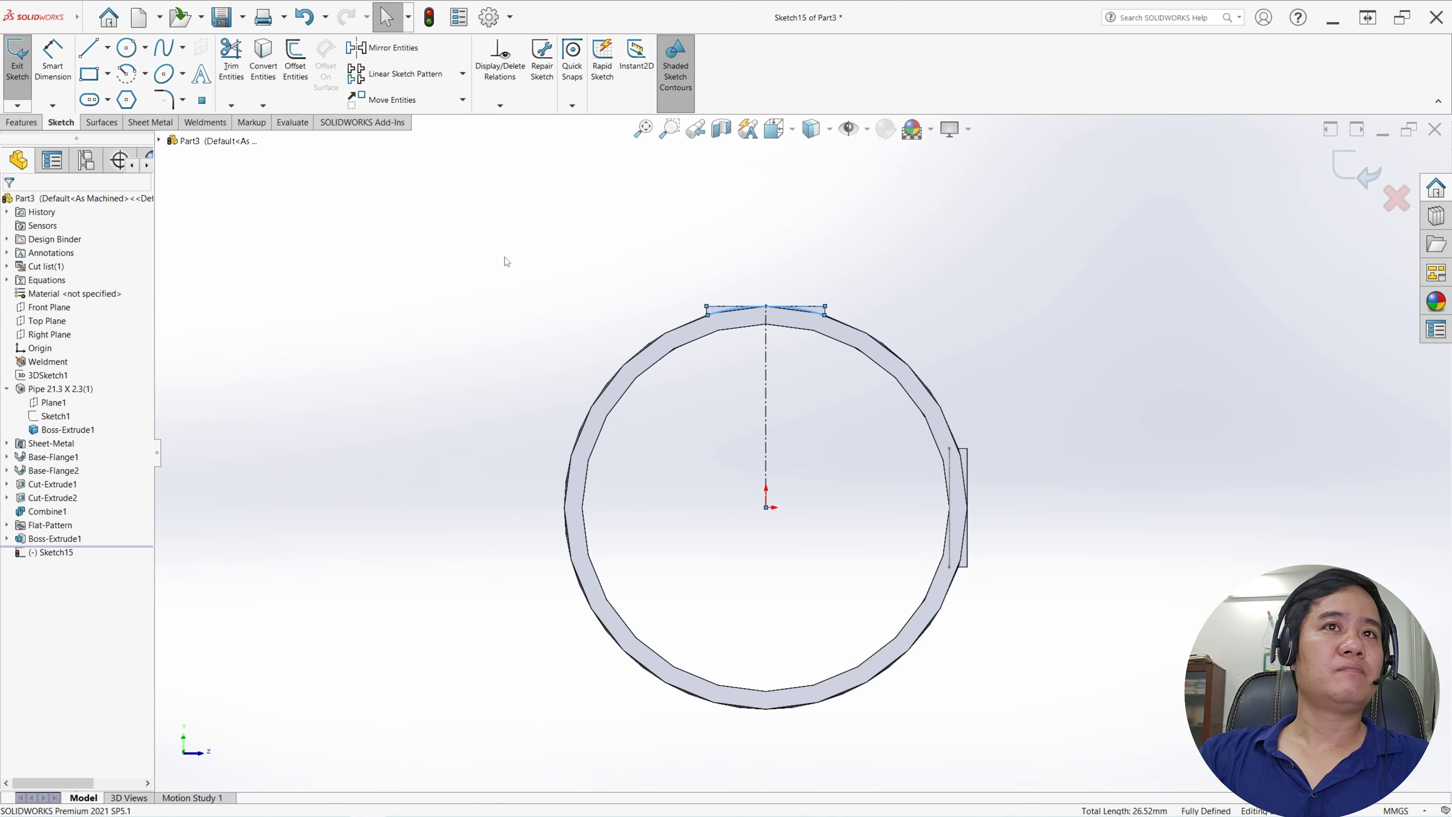
- Offset the arc 1.50 mm inward towards the pipe's centre
left_click(294, 63)
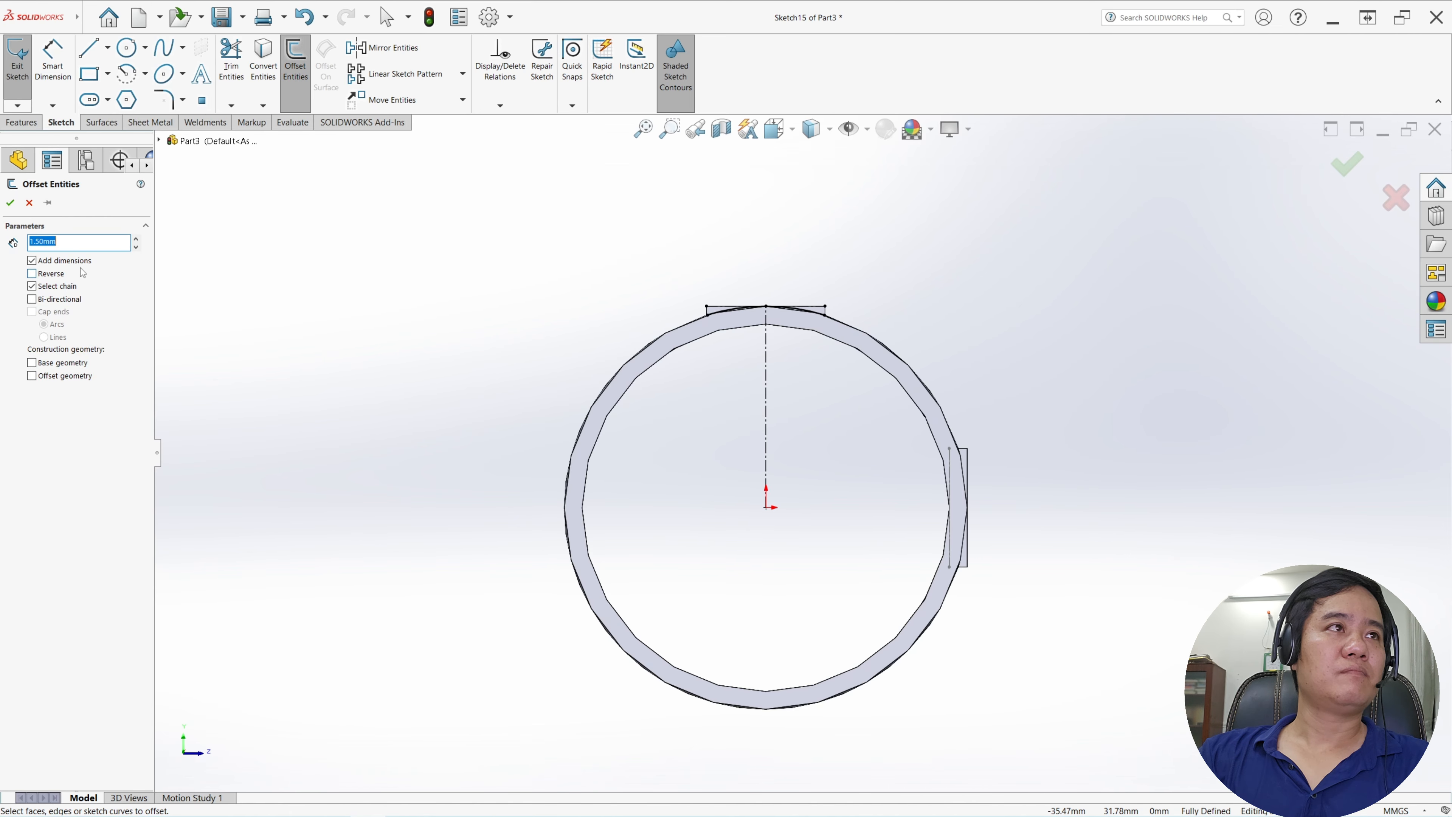
scroll(876, 339, "down", 3)
left_click(729, 316)
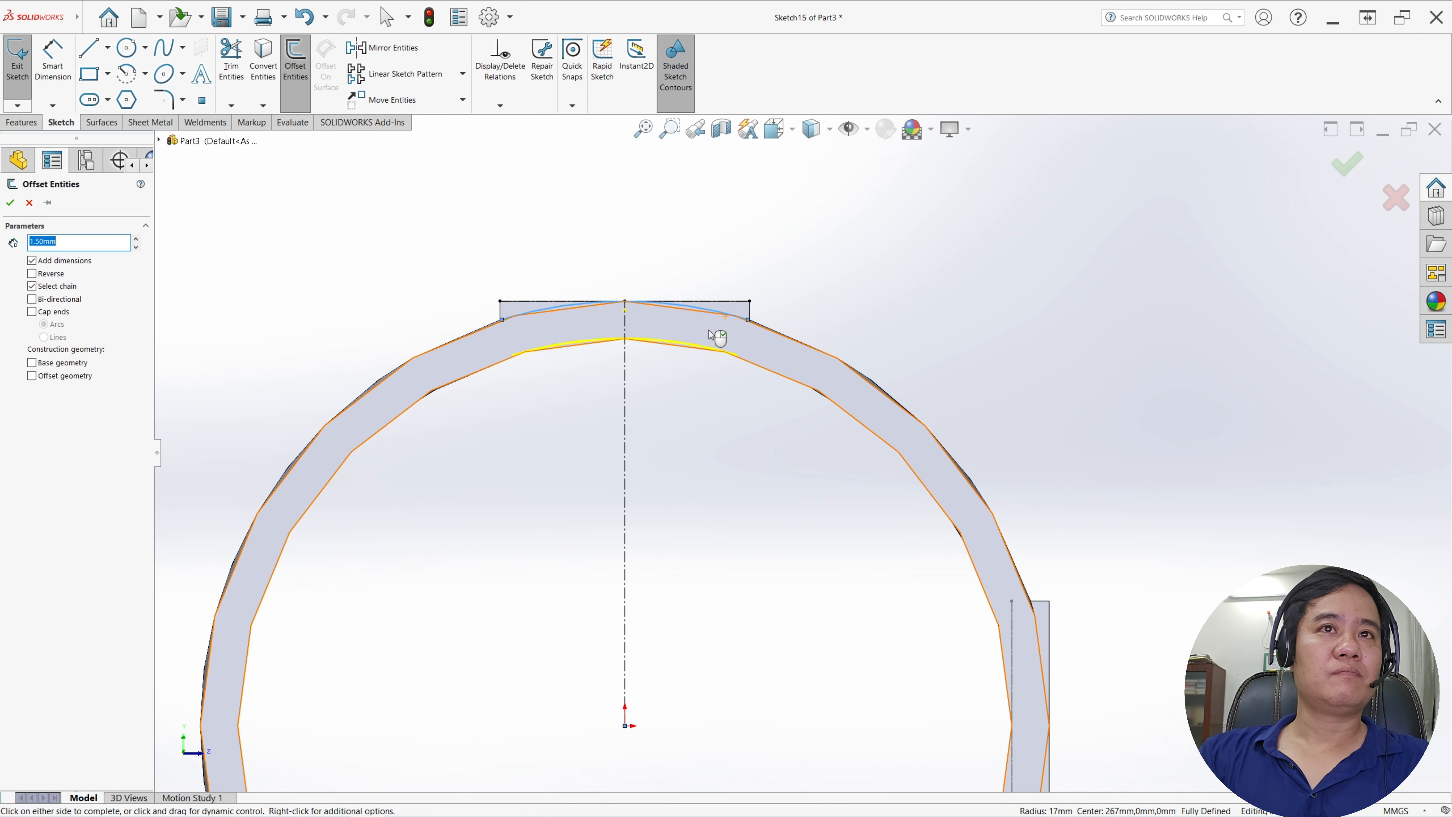
left_click(685, 375)
- Close the curved profile with straight lines joining the matching ends of the two arcs, and exit the sketch
left_click(91, 59)
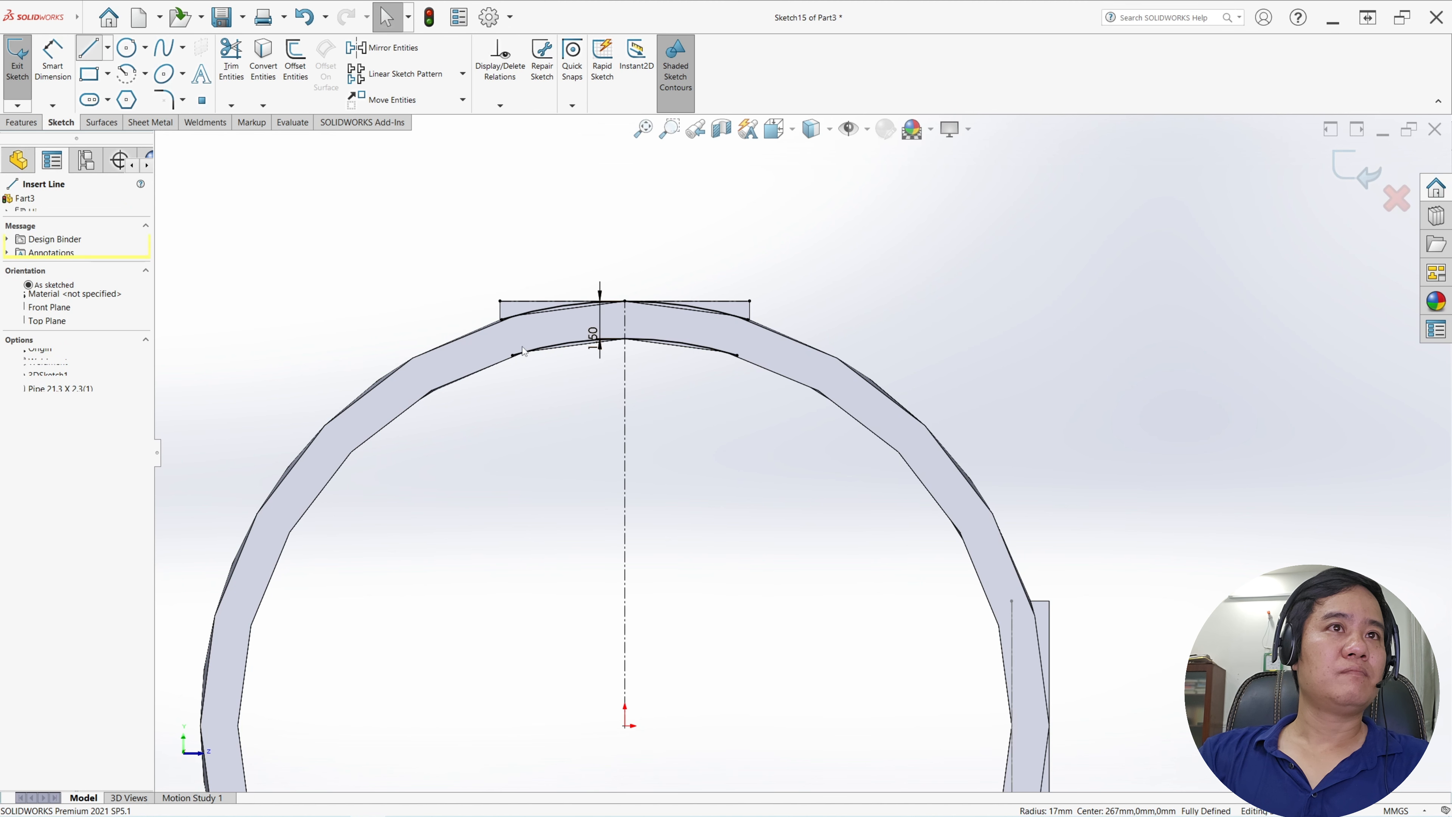
left_click(501, 319)
double_click(512, 355)
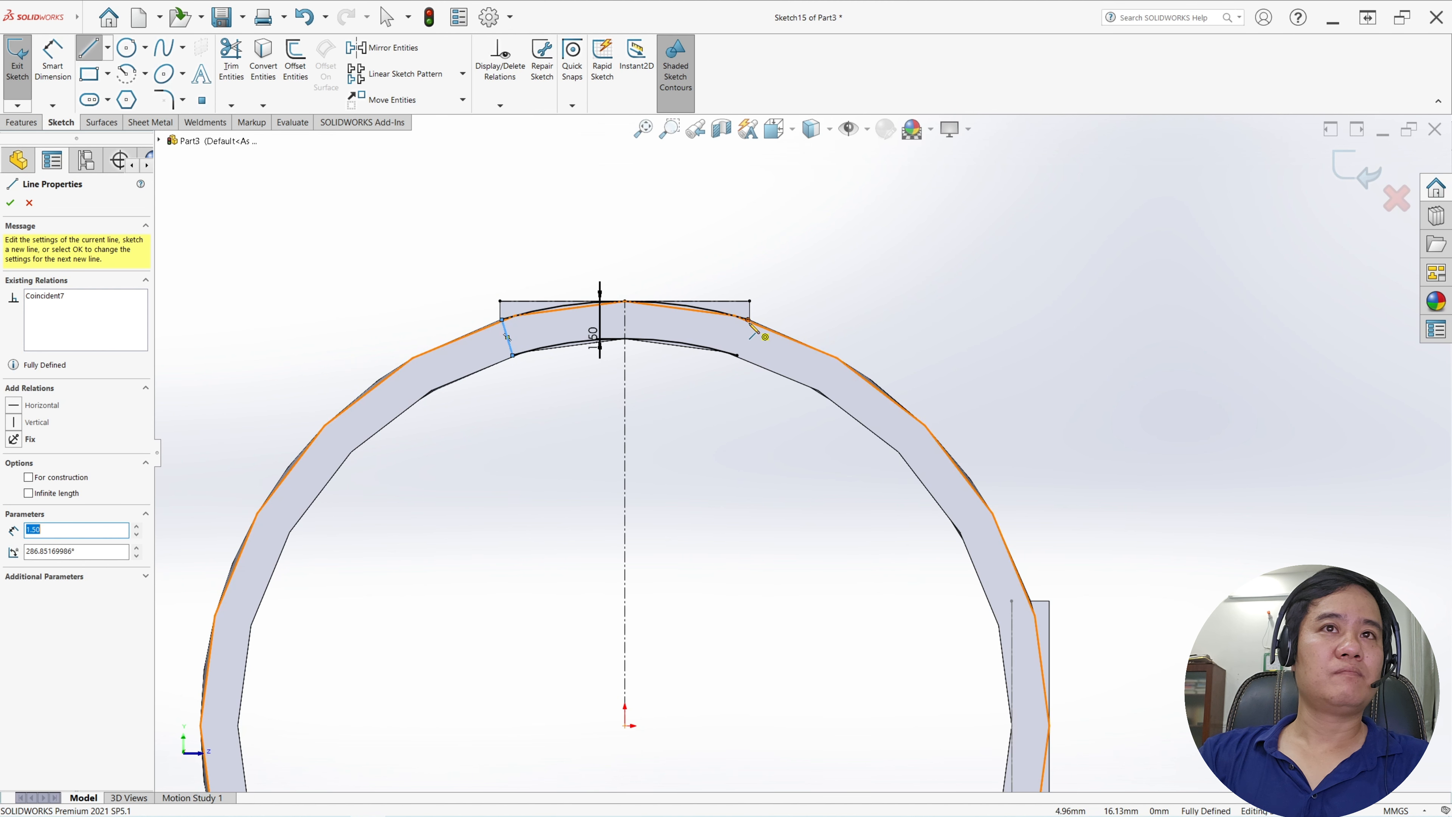
left_click(748, 318)
double_click(737, 356)
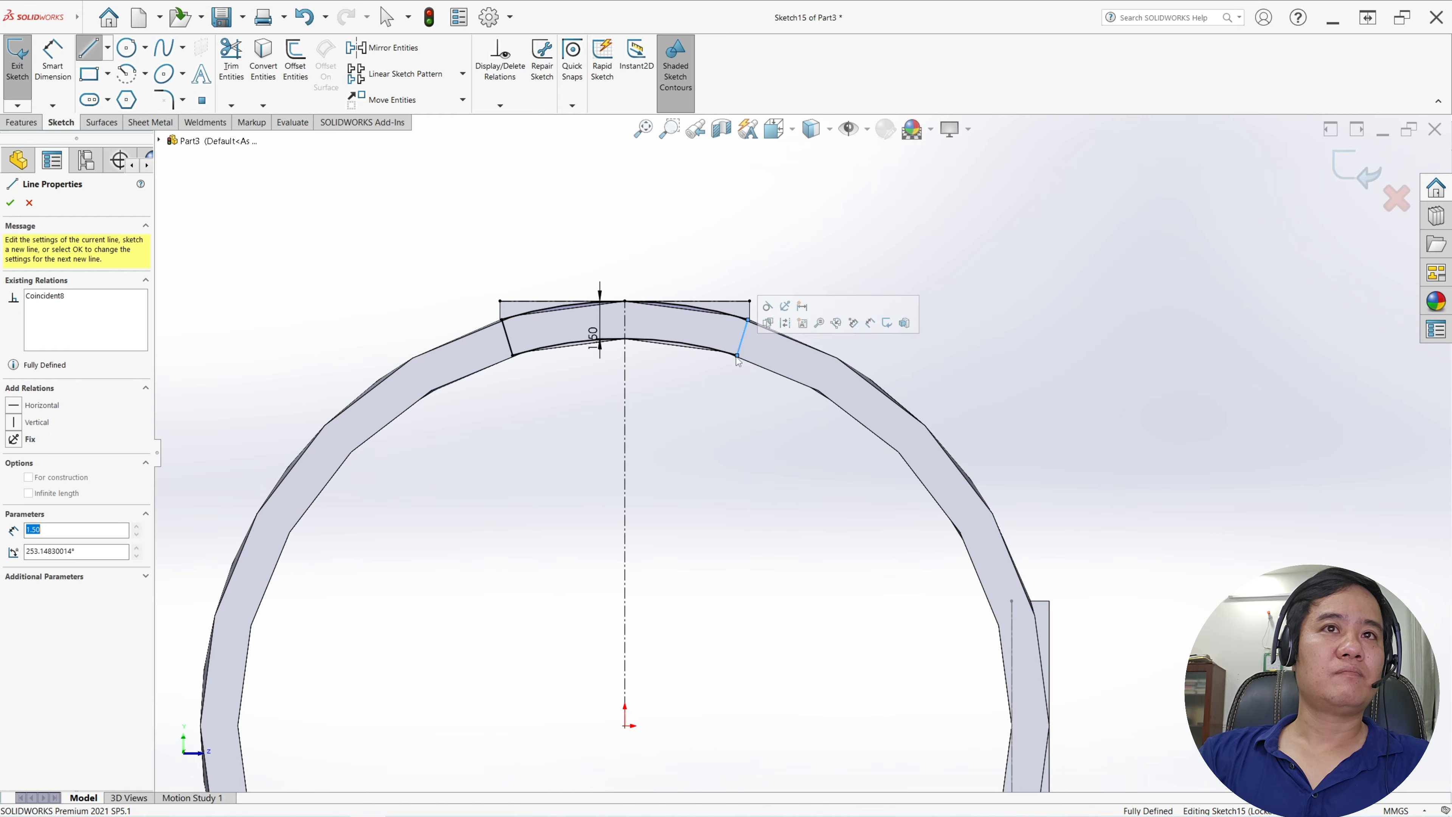
key("Escape")
scroll(808, 380, "up", 5)
key("ctrl+7")
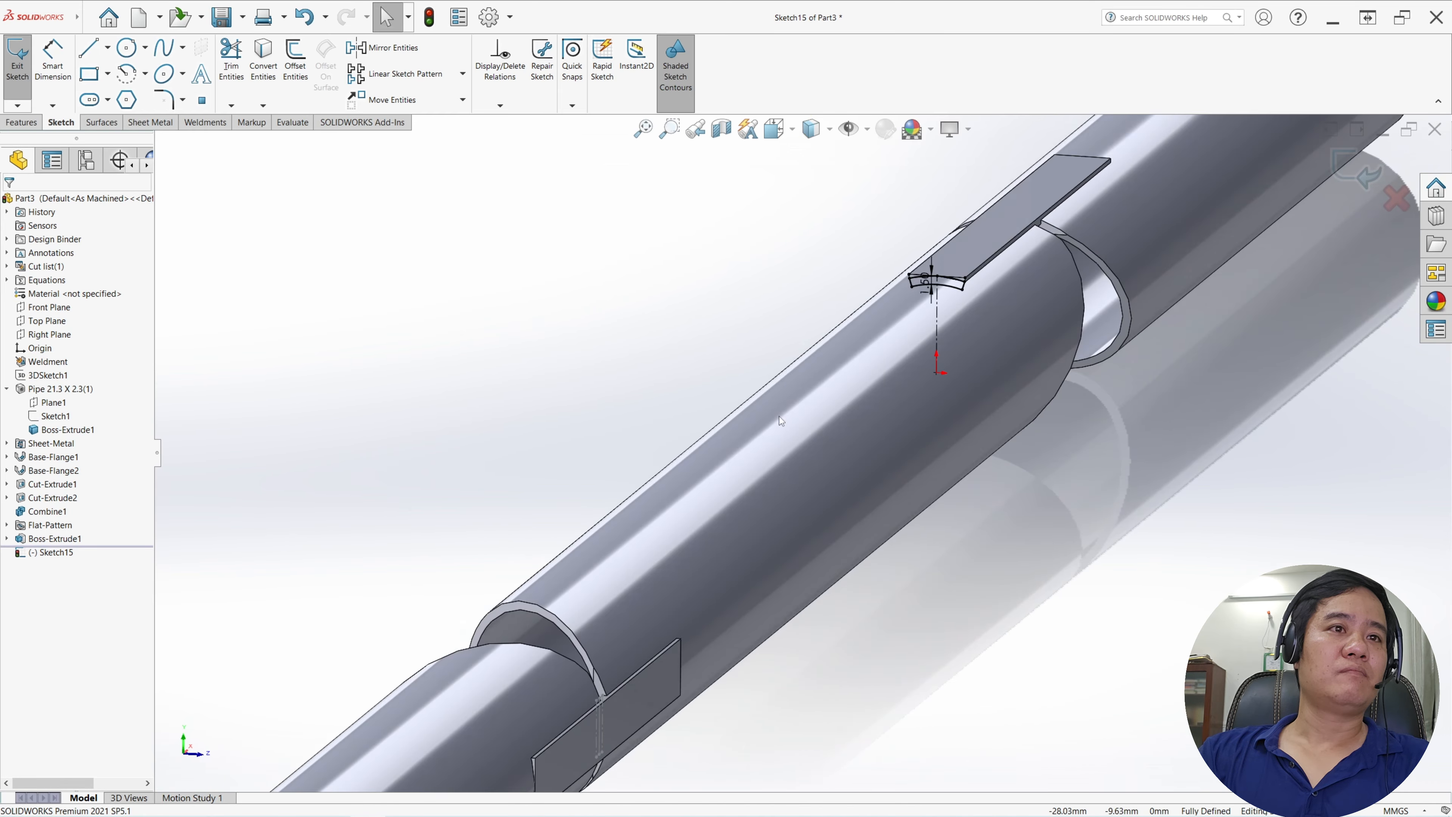
left_click(17, 96)
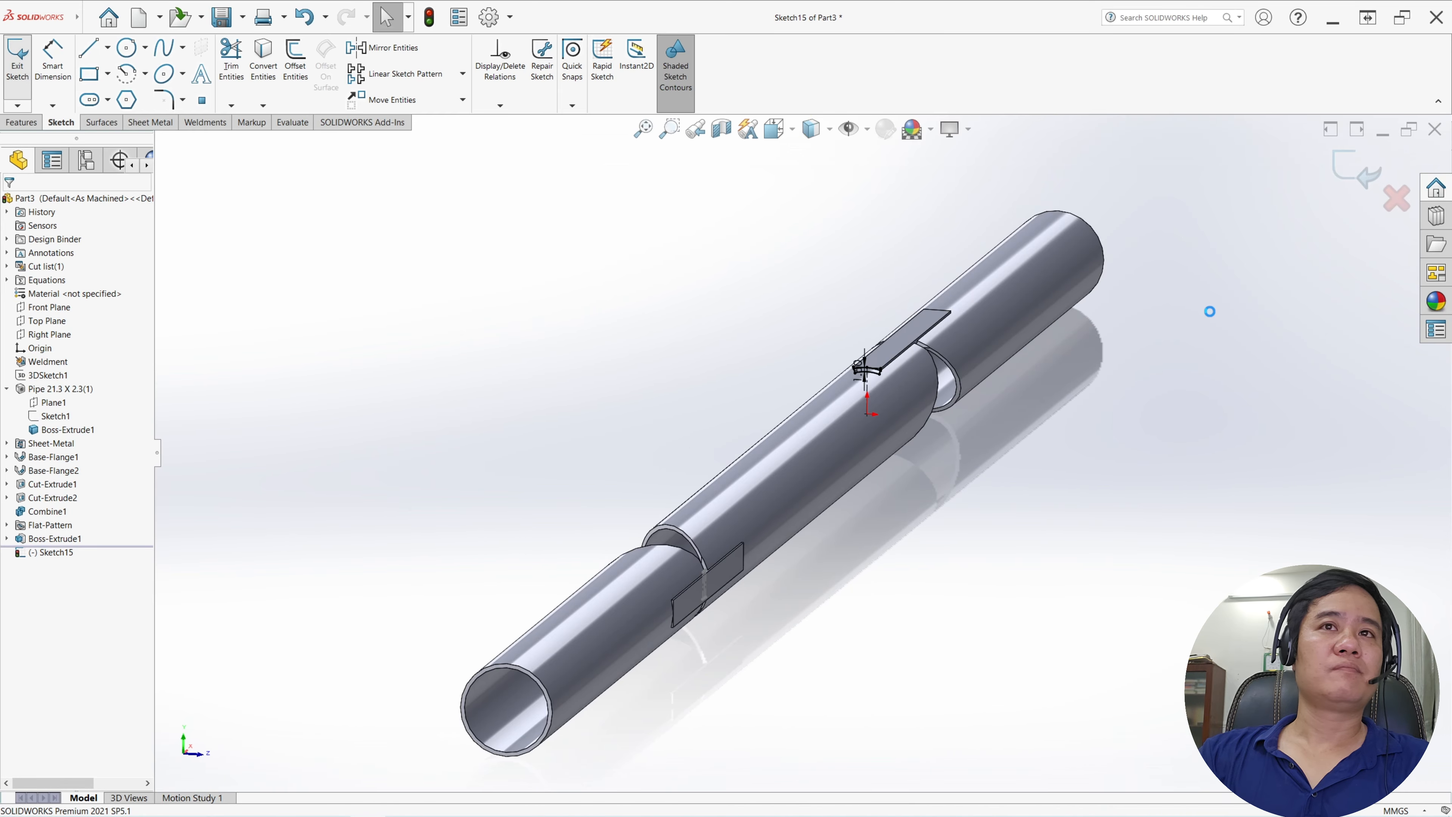
- Extrude the curved profile Up To Vertex, ending at the second flange's far corner, with Merge result enabled
scroll(1135, 316, "down", 5)
scroll(1149, 274, "down", 3)
scroll(1187, 224, "up", 3)
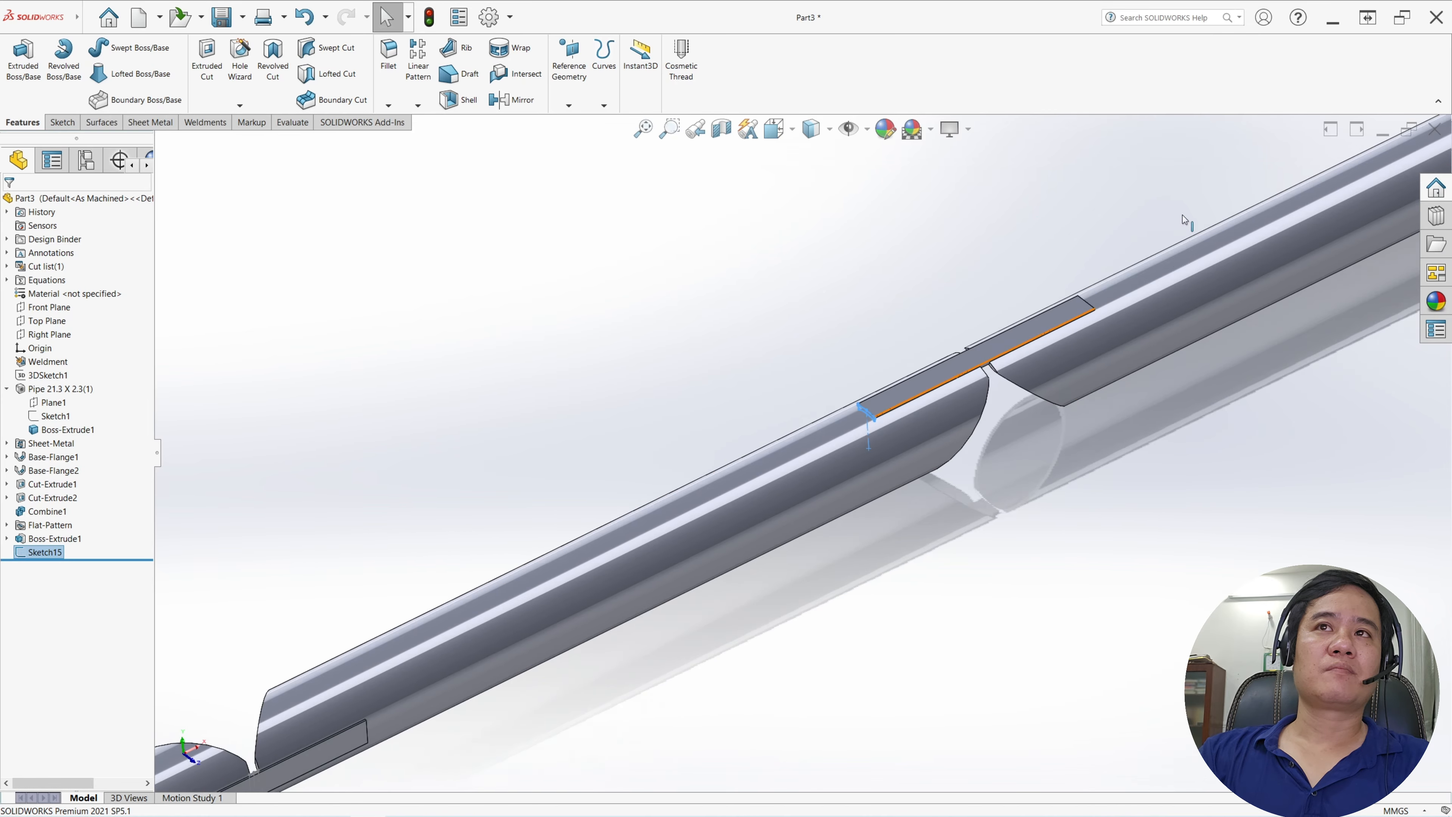
scroll(1187, 223, "down", 3)
middle_click_drag(1011, 364, 1034, 342)
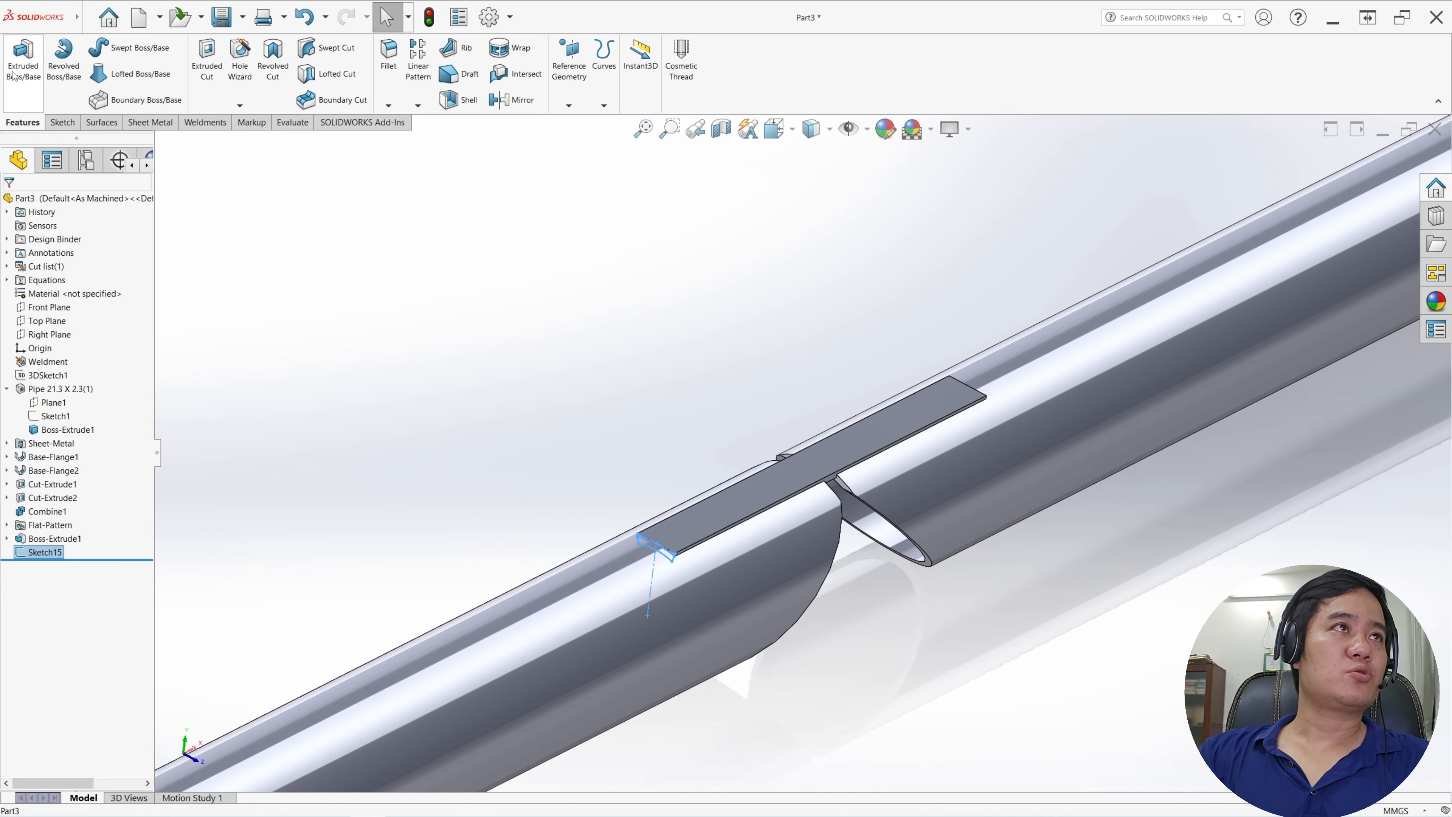
left_click(23, 58)
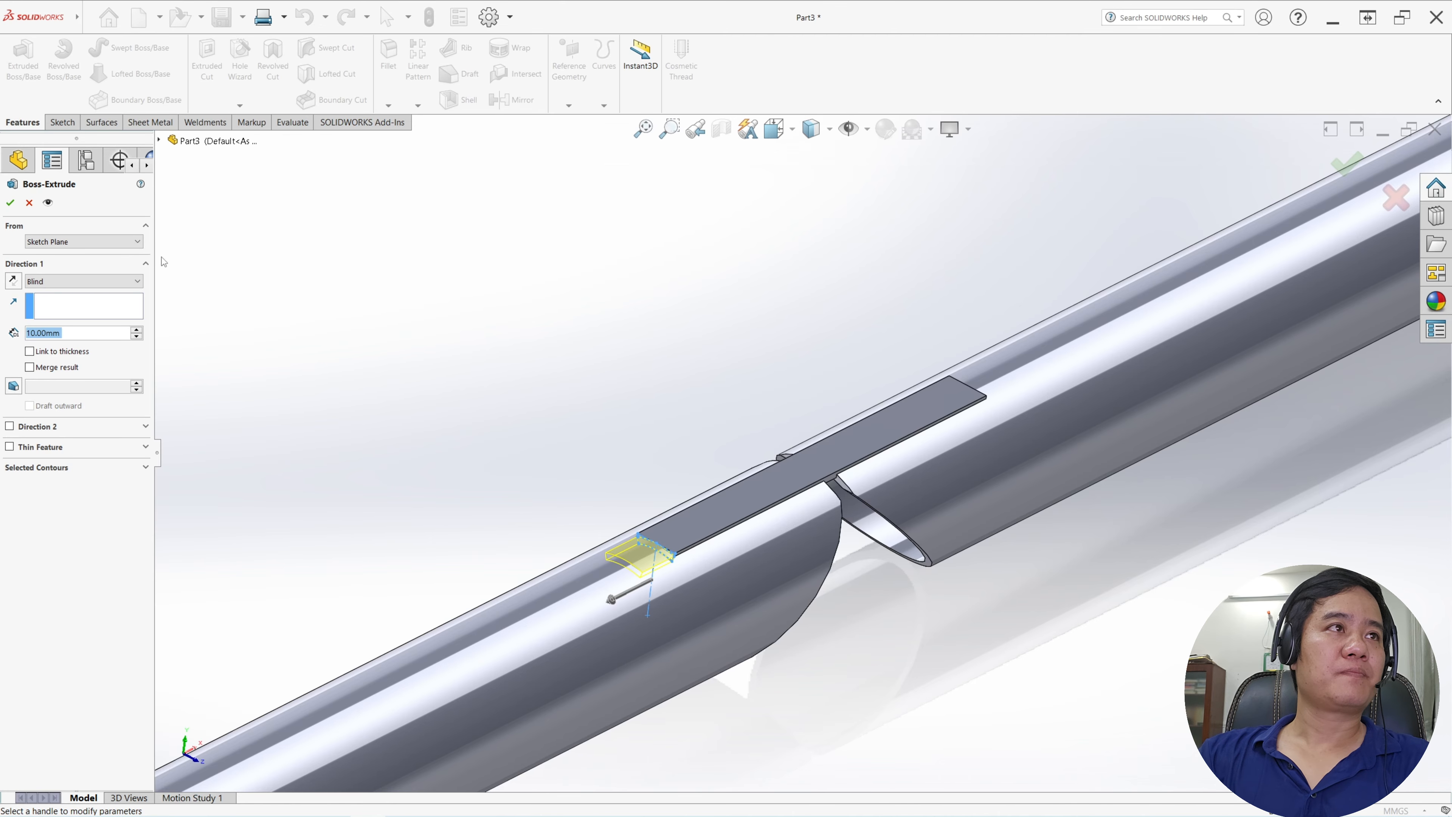
left_click(107, 281)
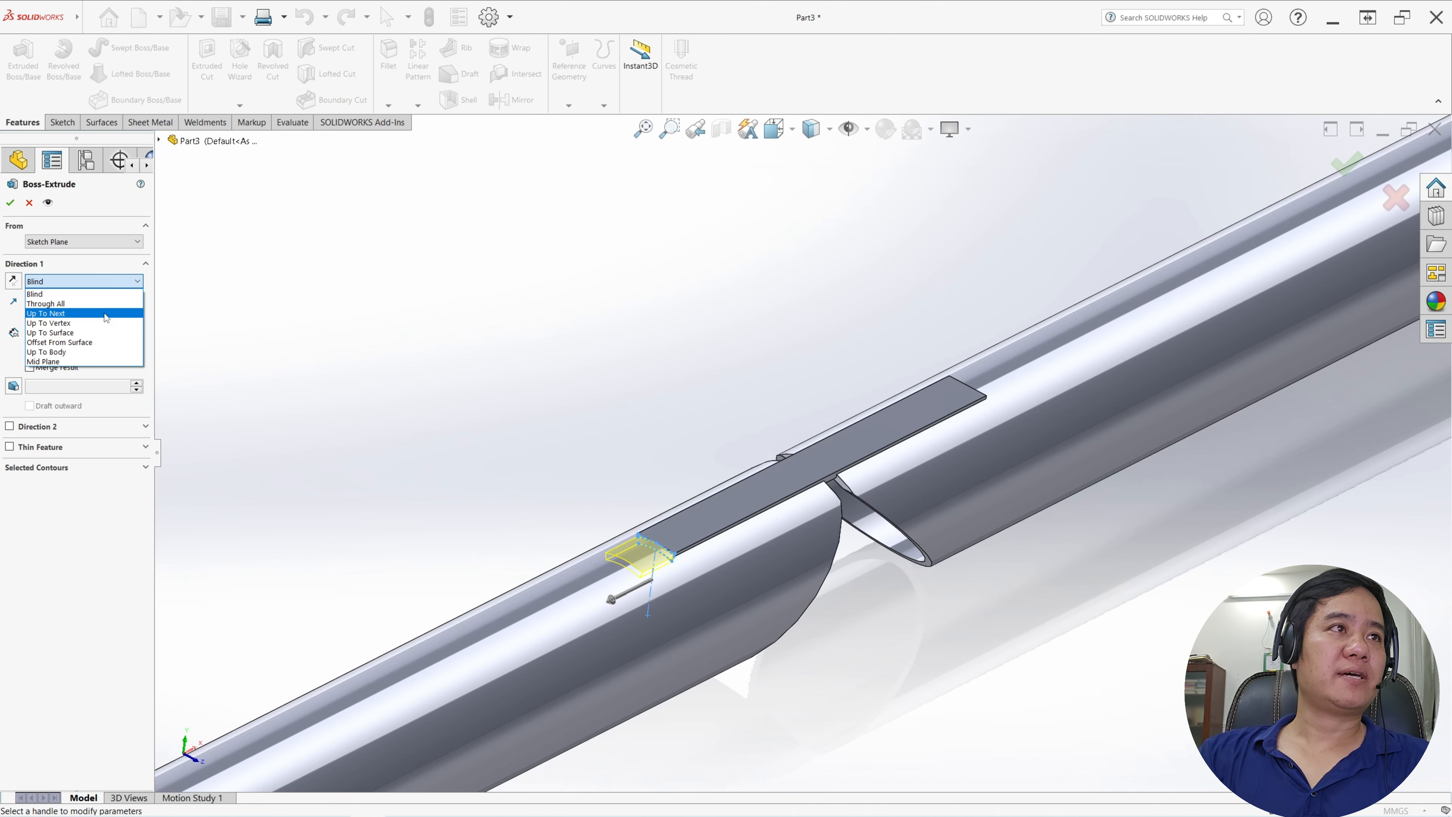
left_click(108, 324)
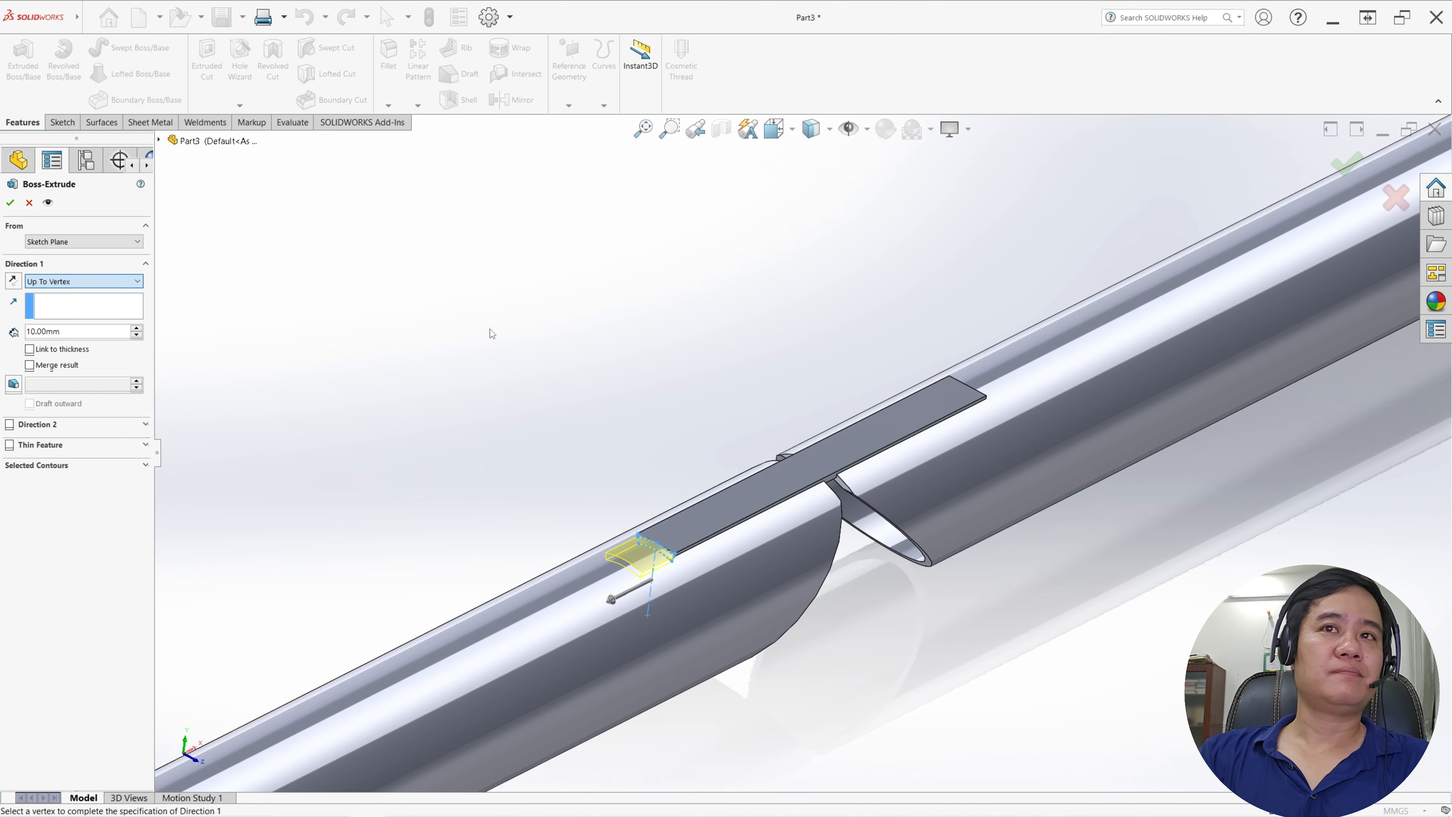
scroll(946, 393, "down", 3)
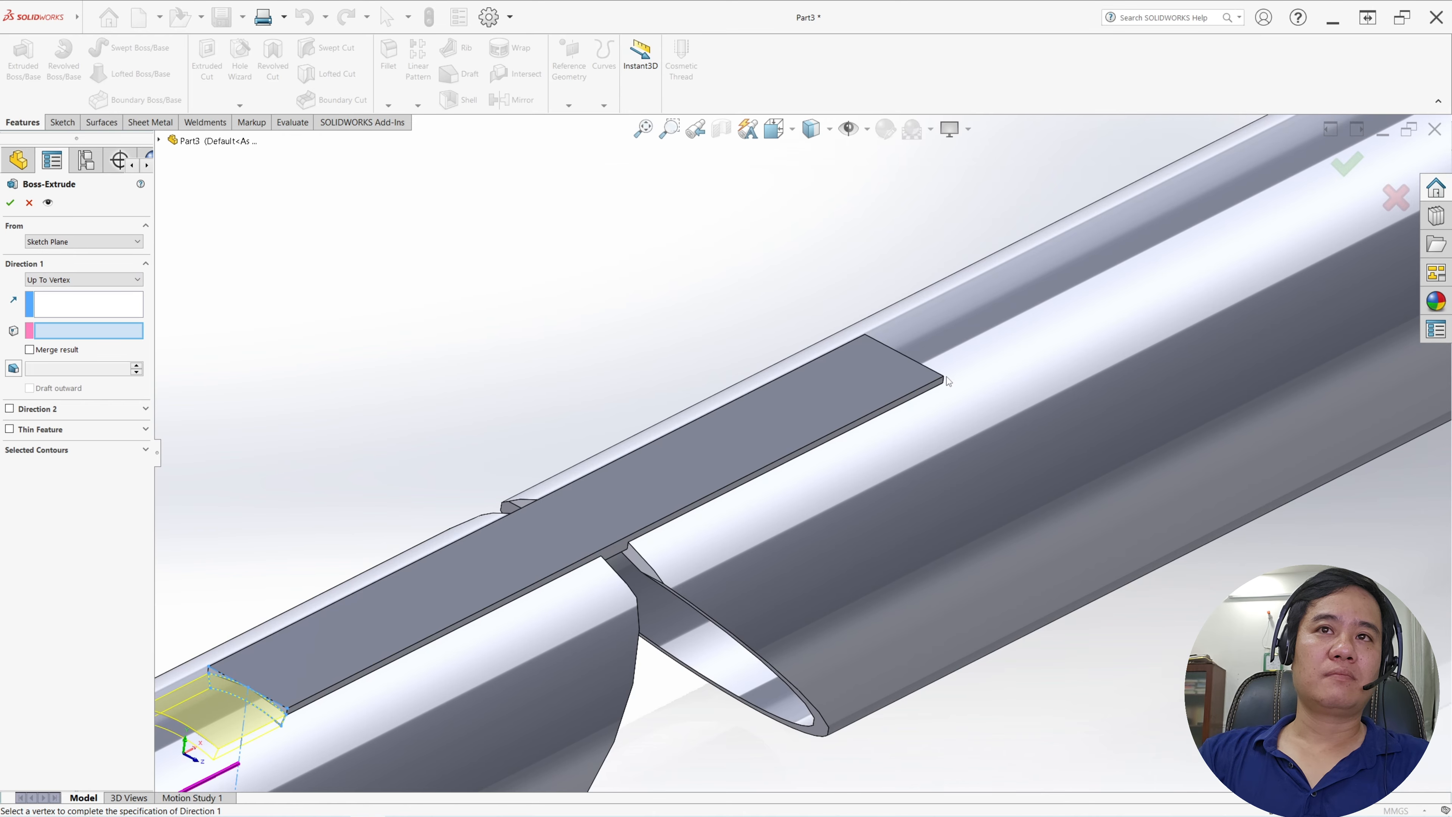
left_click(944, 378)
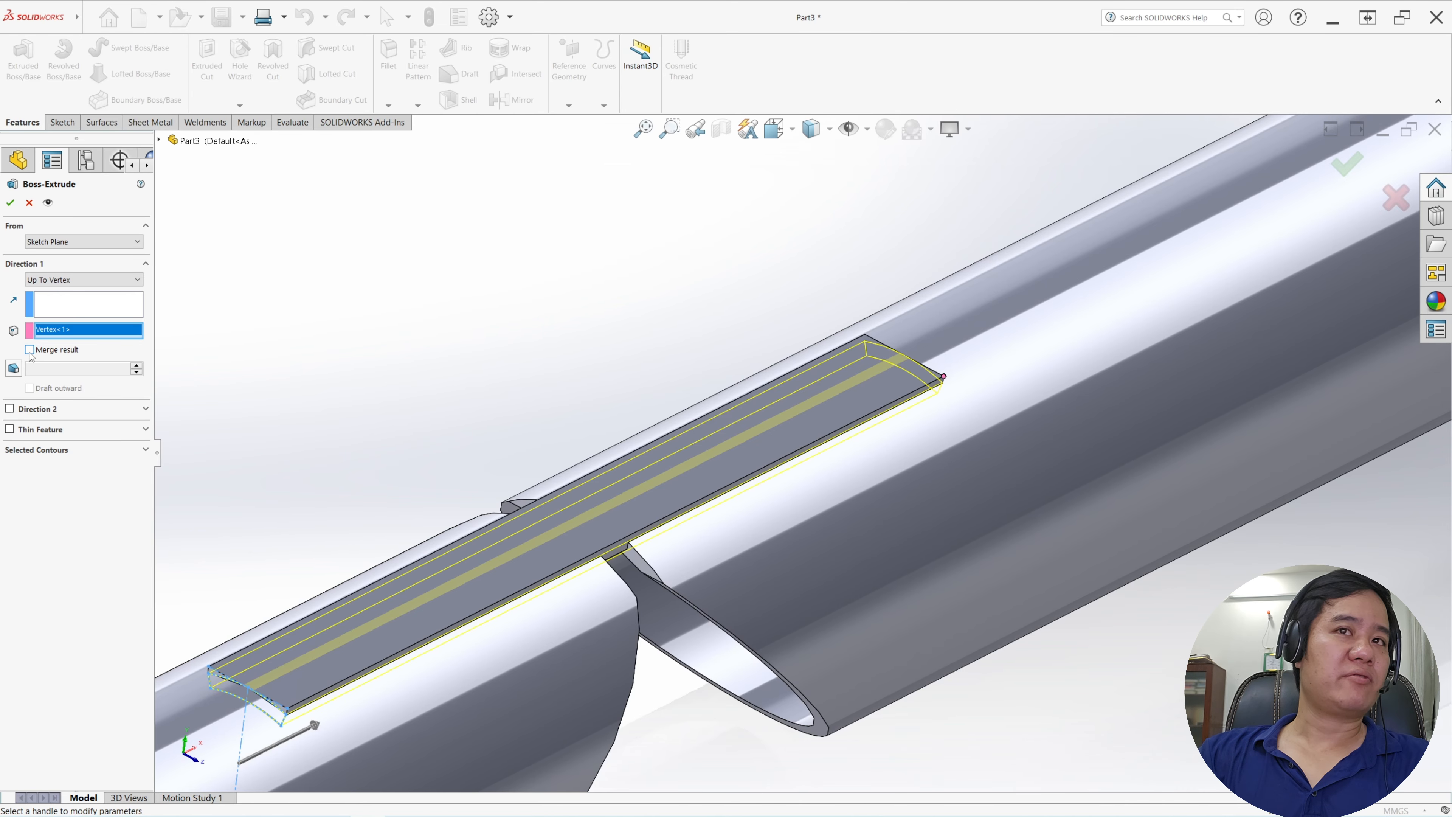
scroll(525, 336, "up", 3)
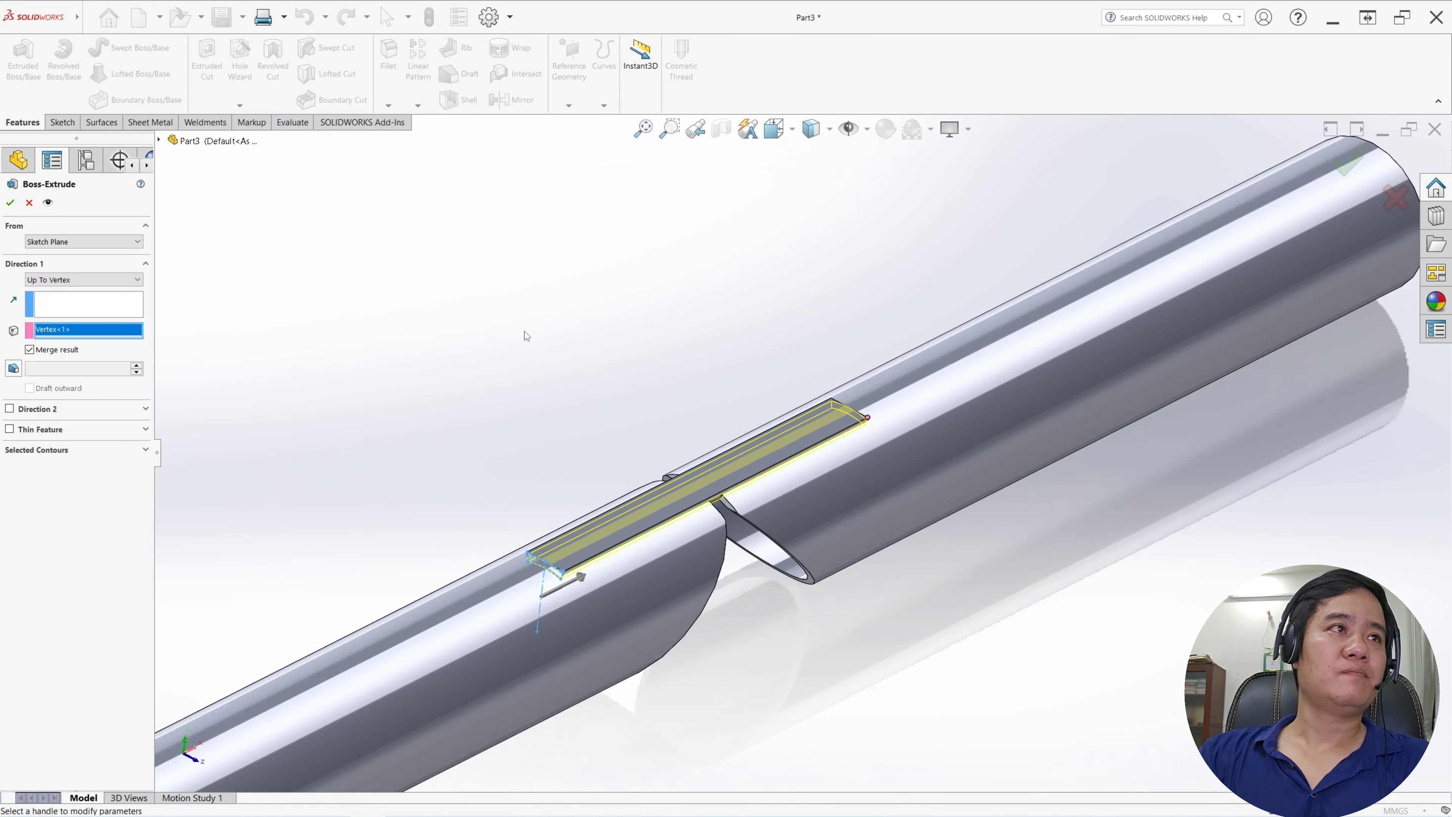
left_click(10, 202)
- Start a sketch on the pipe's open end face next to the first flange and convert its outer circular edge
scroll(780, 357, "up", 5)
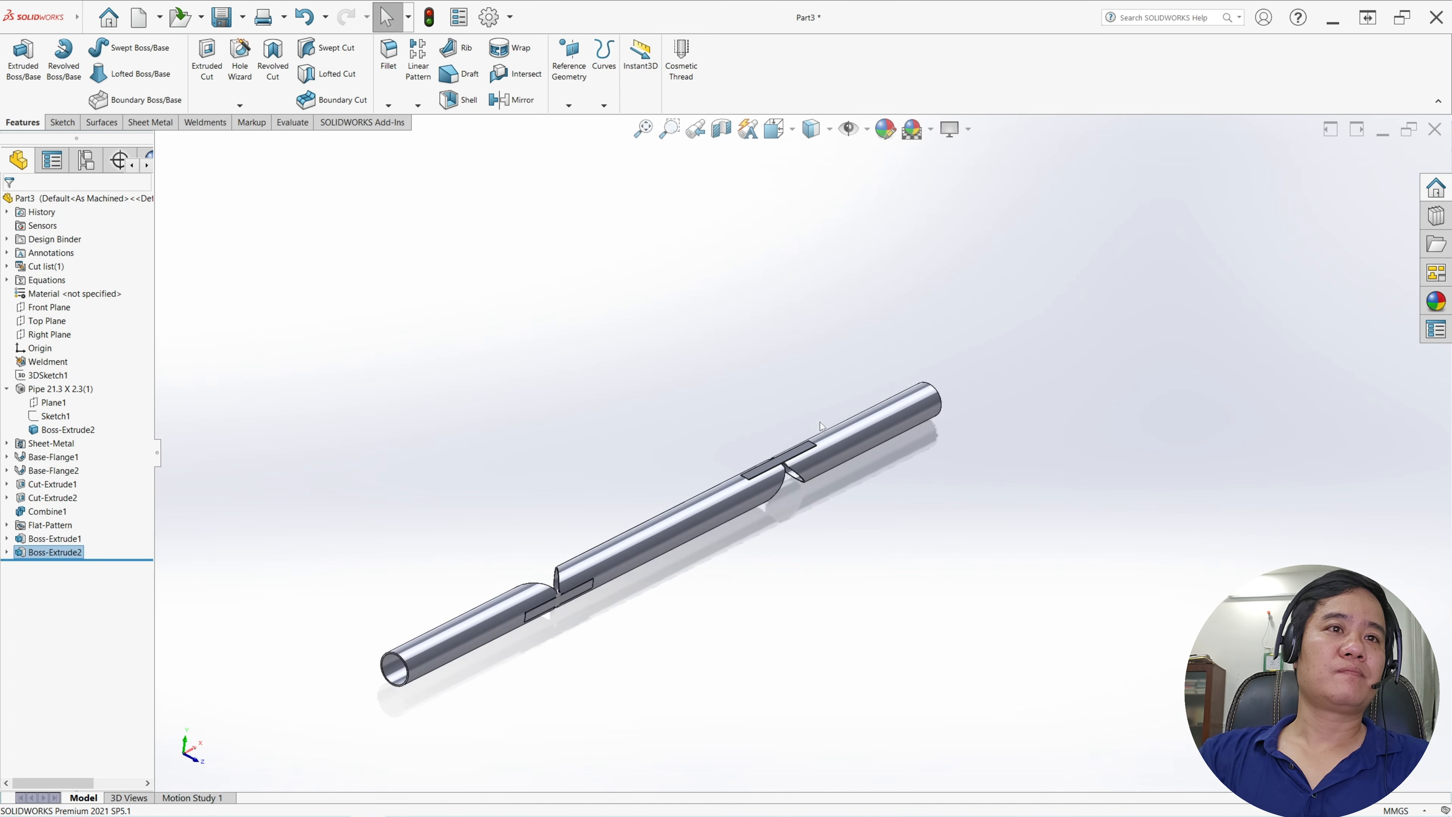
mouse_move(695, 503)
middle_mouse_down()
mouse_move(779, 432)
mouse_move(710, 514)
middle_mouse_up()
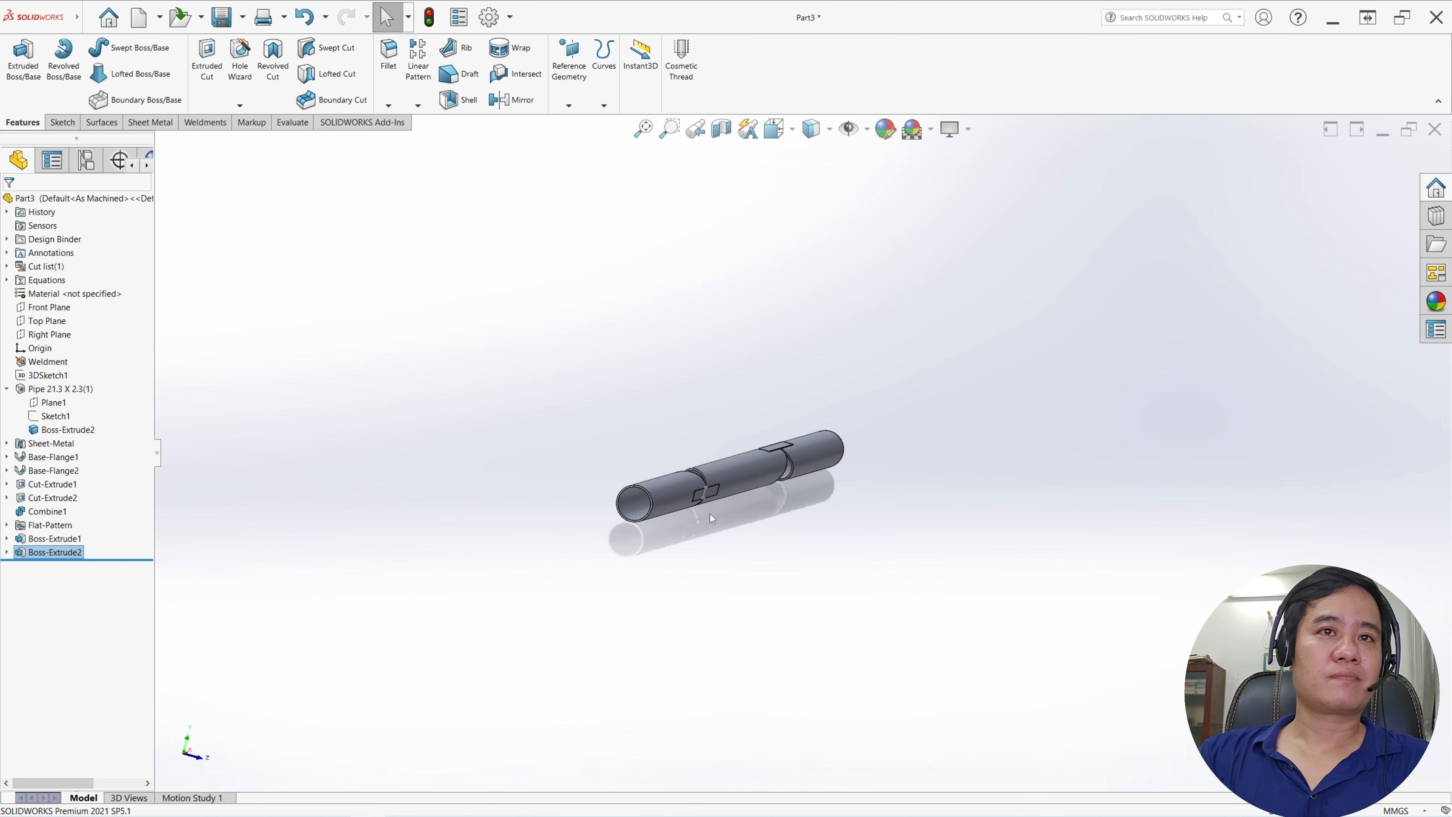
scroll(748, 458, "down", 8)
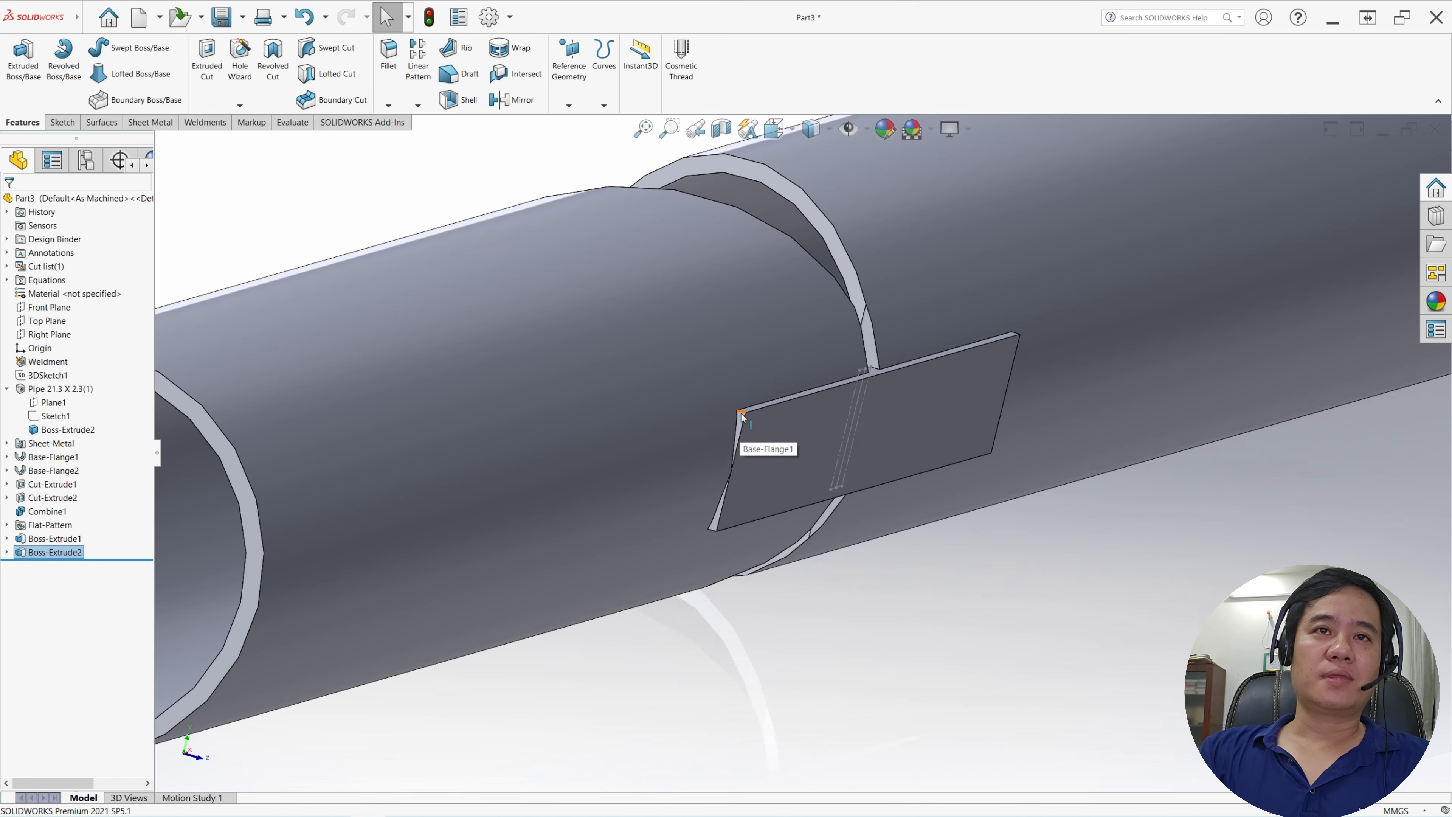
scroll(715, 518, "up", 5)
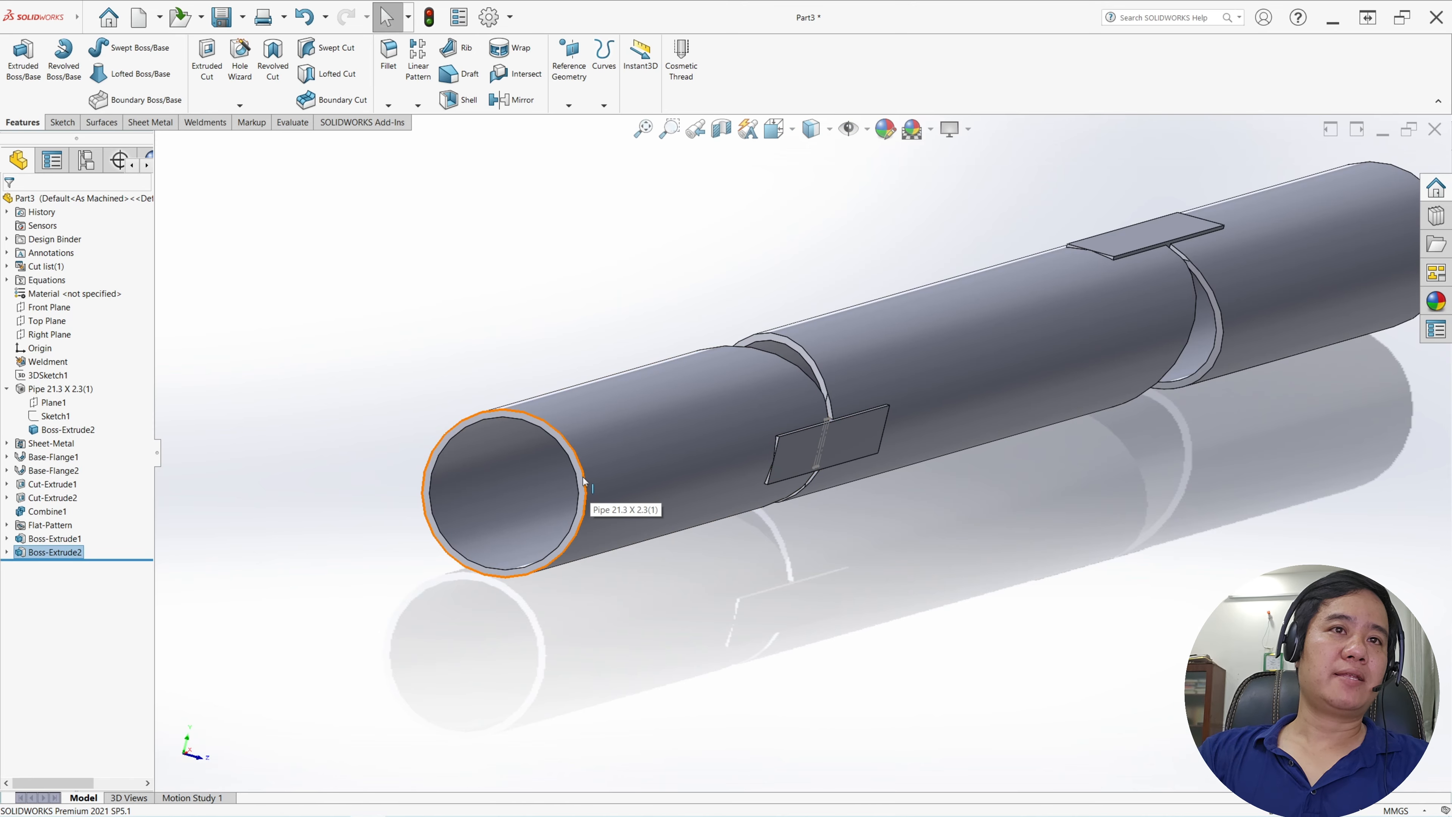
left_click(581, 489)
left_click(629, 442)
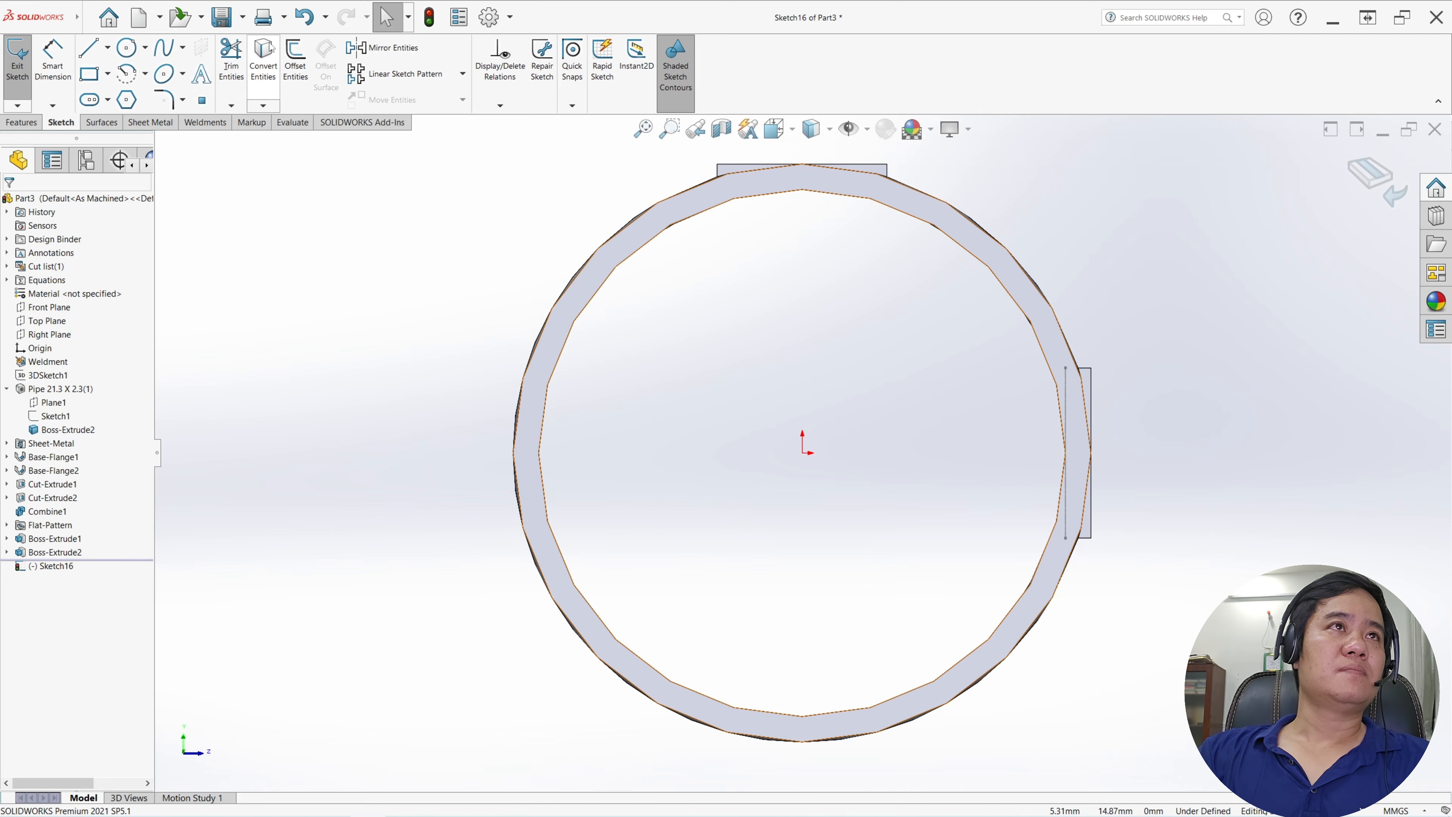
left_click(263, 57)
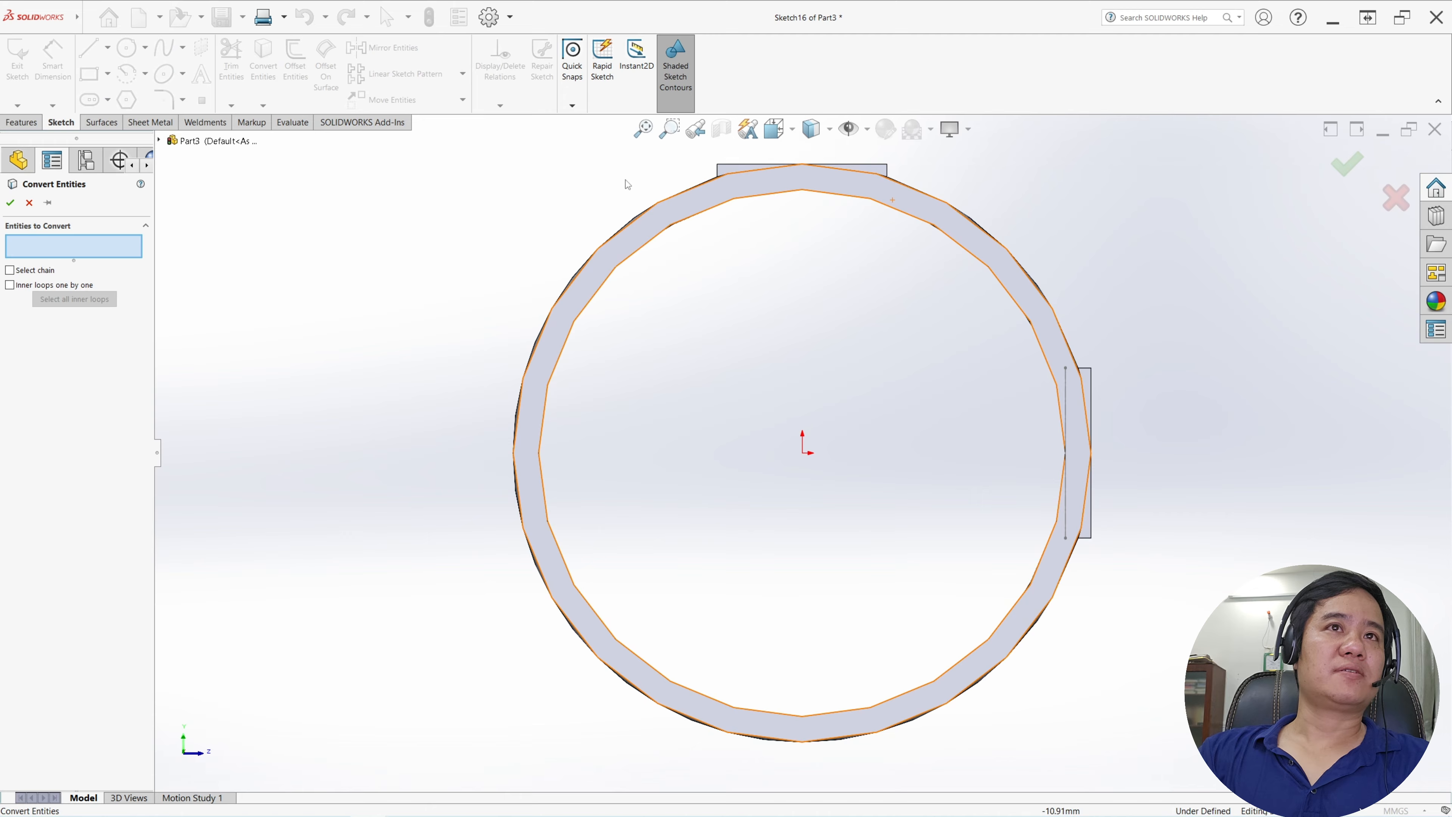
left_click(661, 207)
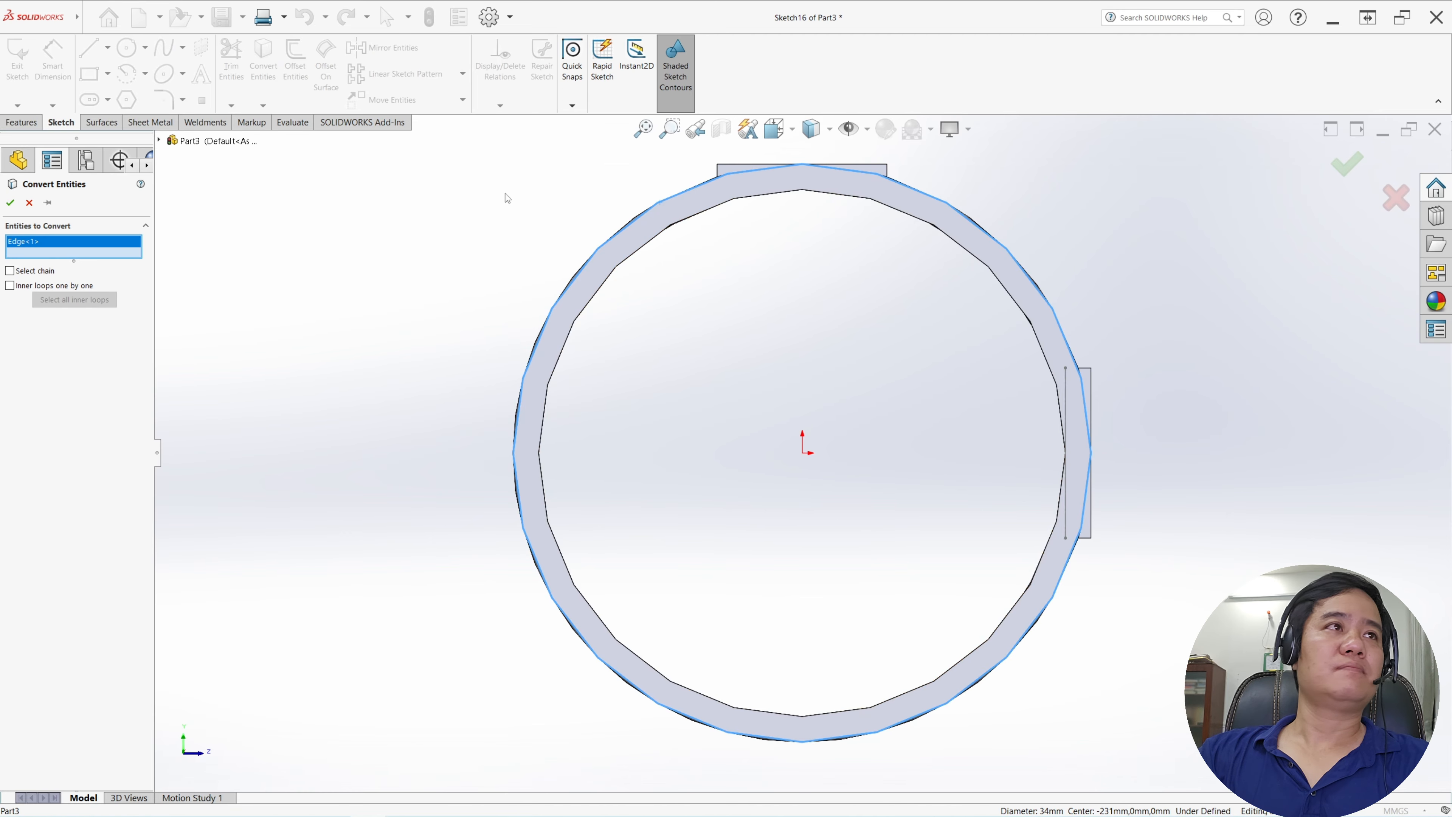
left_click(10, 202)
- Draw a circle centred on the origin, slightly larger than the pipe's outer edge and enclosing both flange strips, and exit the sketch
left_click(126, 48)
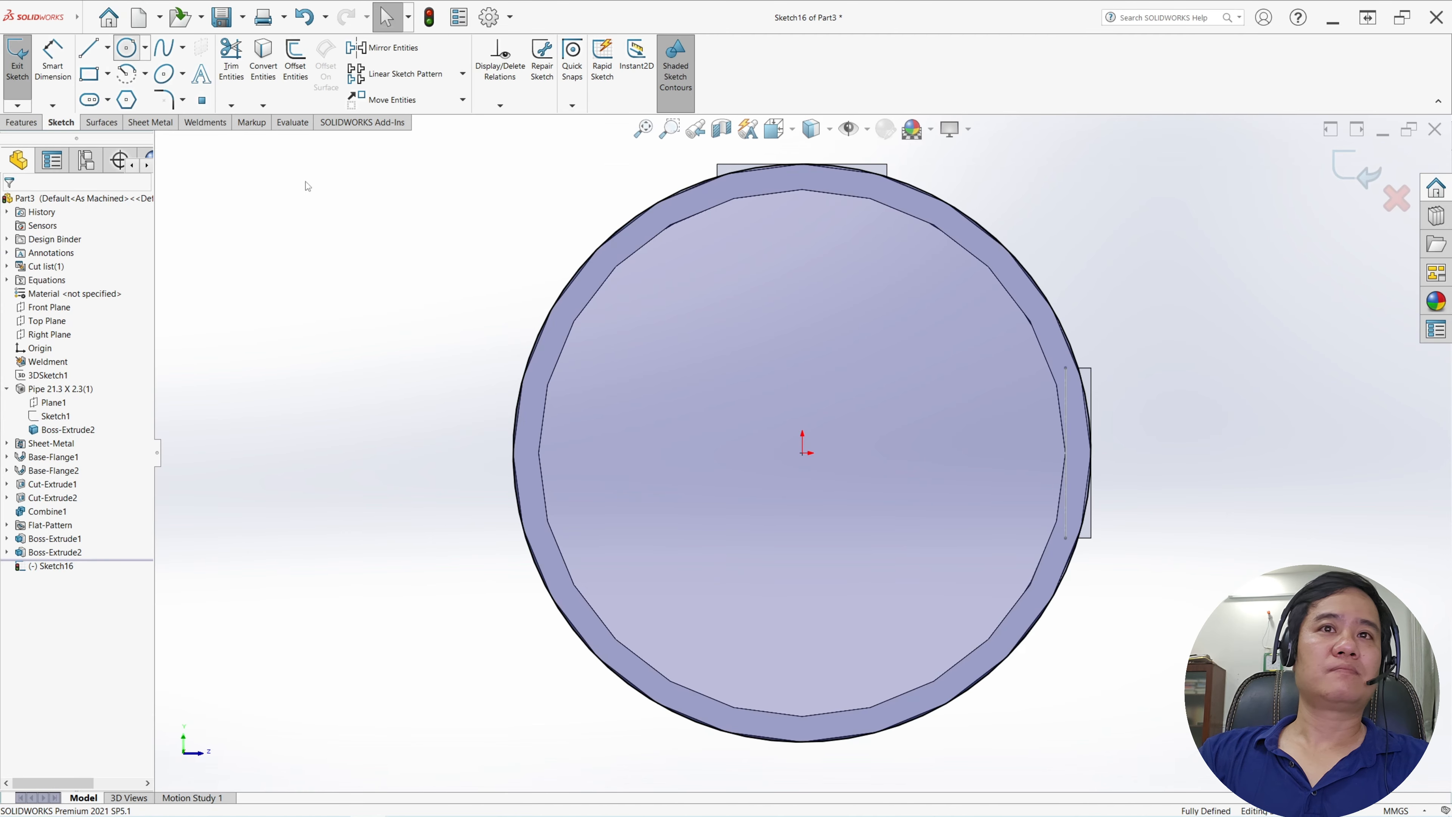
left_click(803, 453)
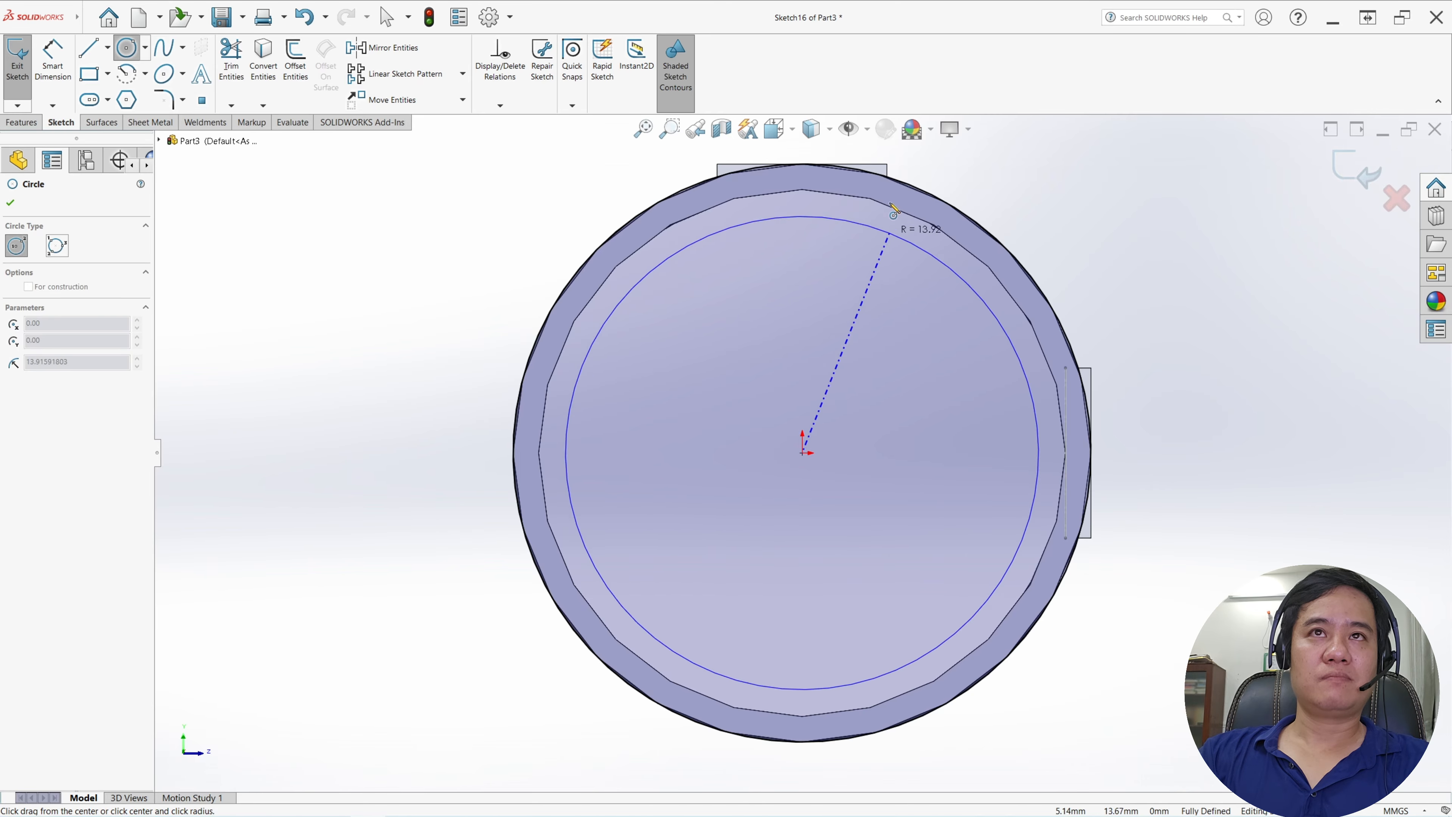
left_click(892, 163)
key("Escape")
key("z")
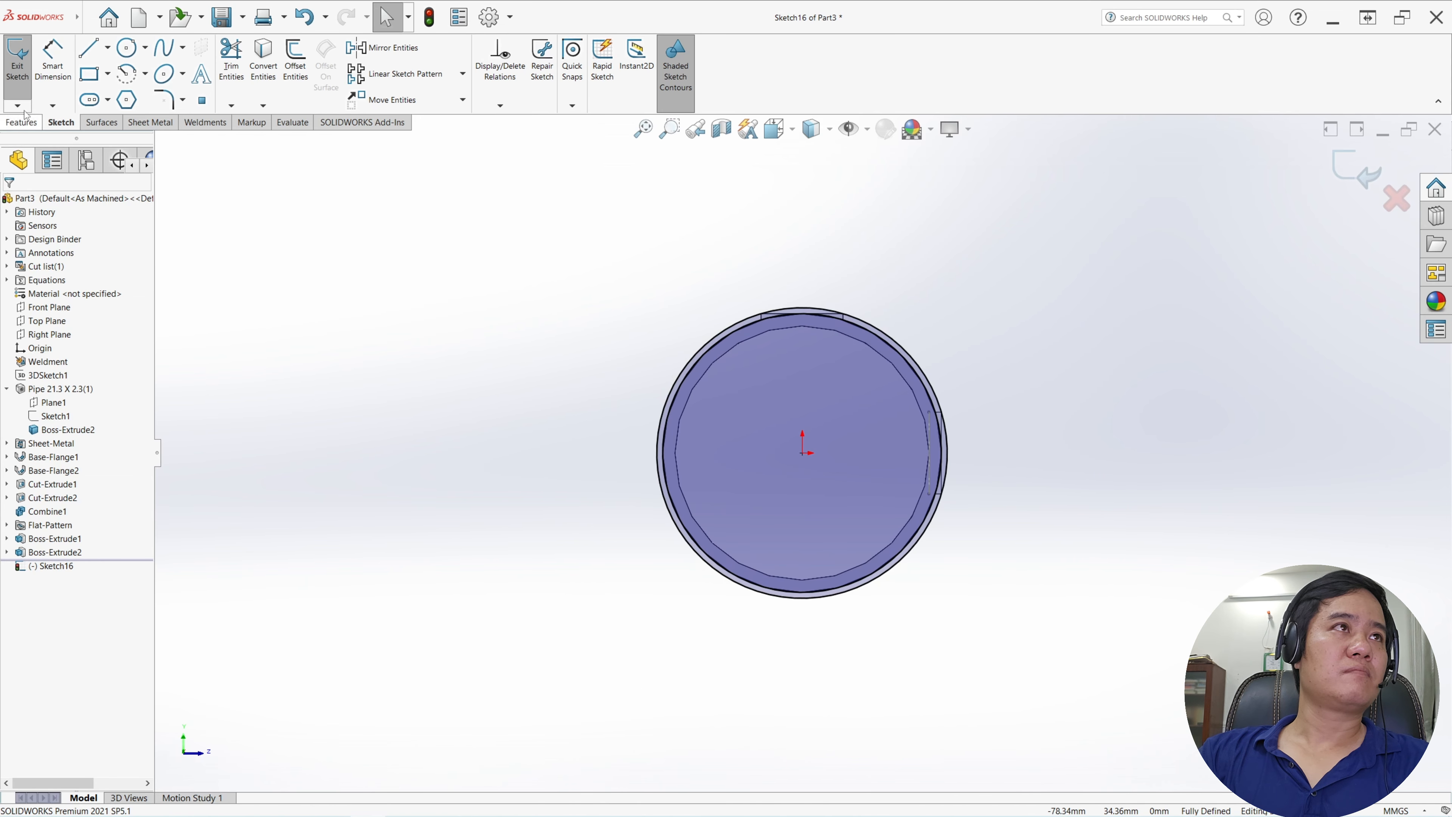
left_click(17, 57)
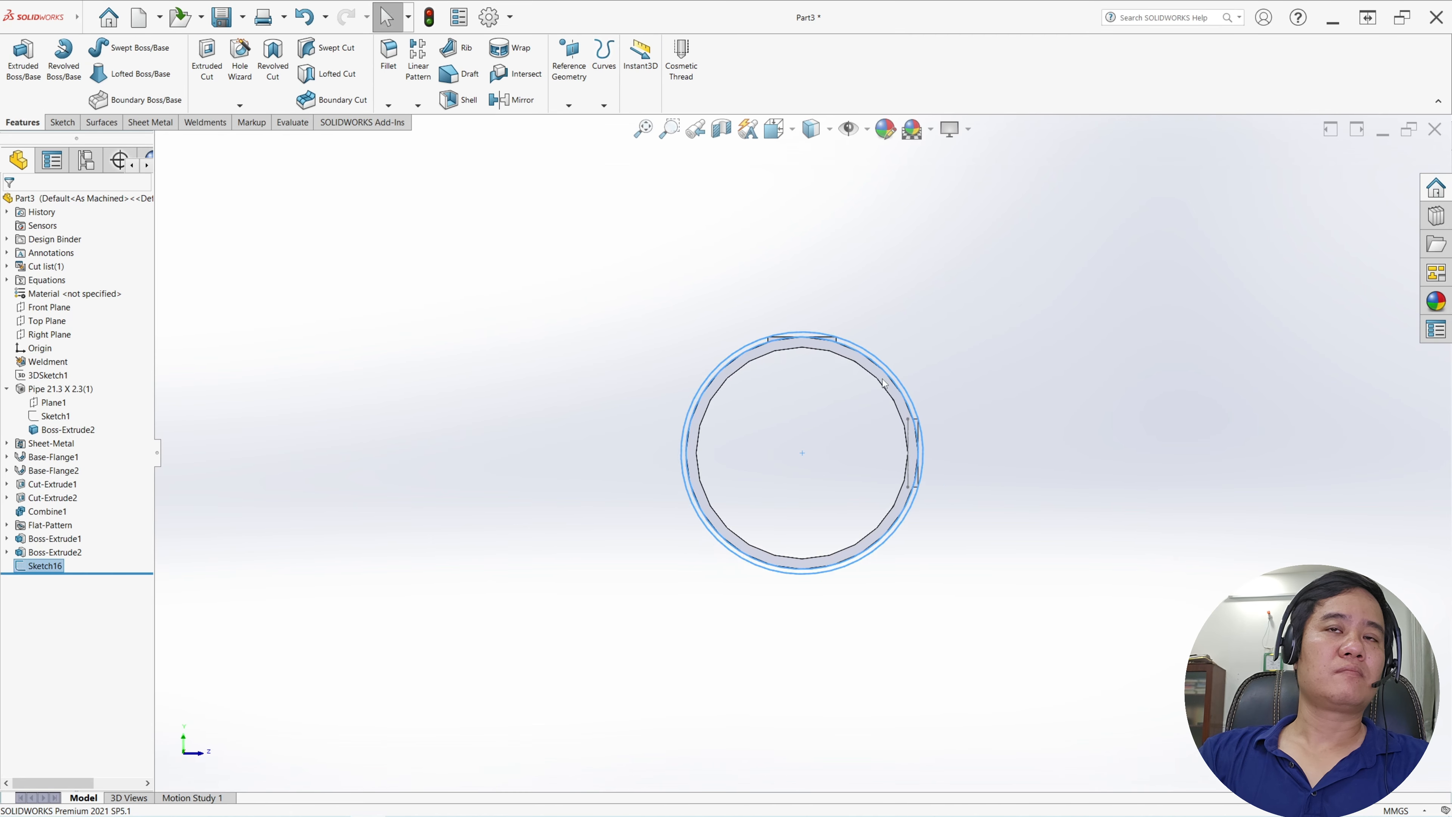
- Cut the ring between the two circles Through All along the pipe to remove the flange material outside the pipe wall
middle_click_drag(800, 400, 786, 454)
scroll(786, 454, "up", 4)
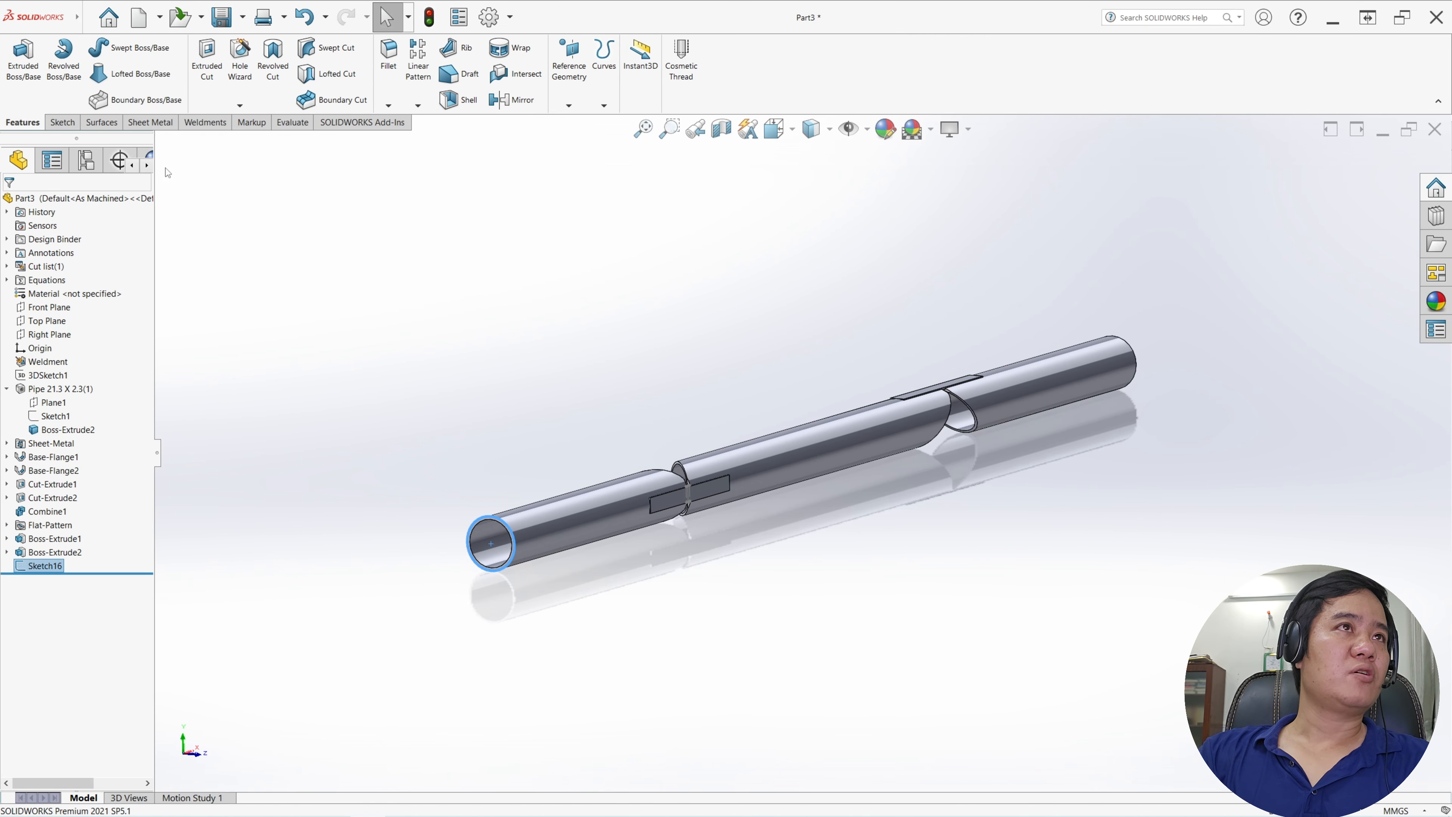
left_click(212, 73)
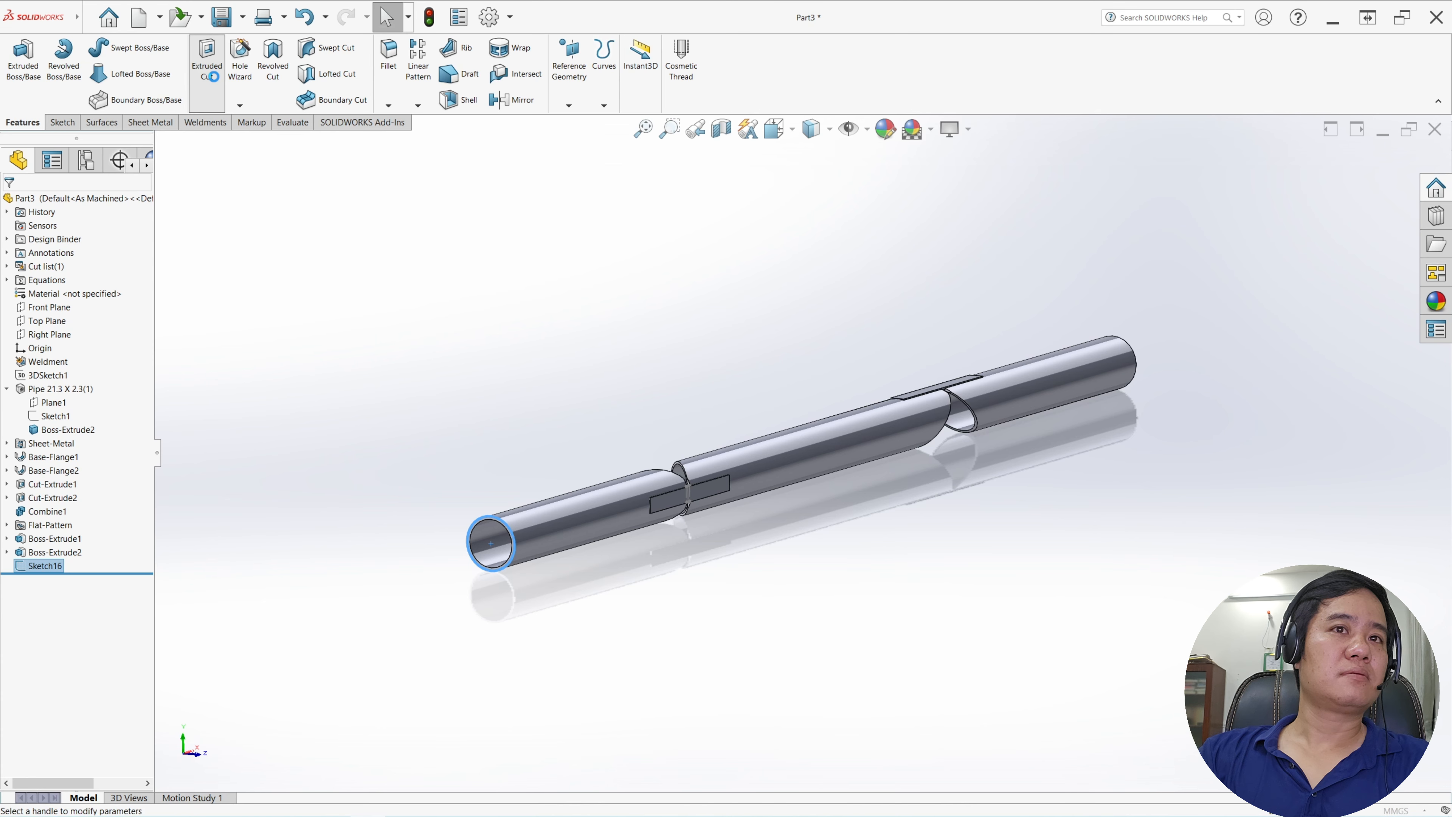
left_click(97, 281)
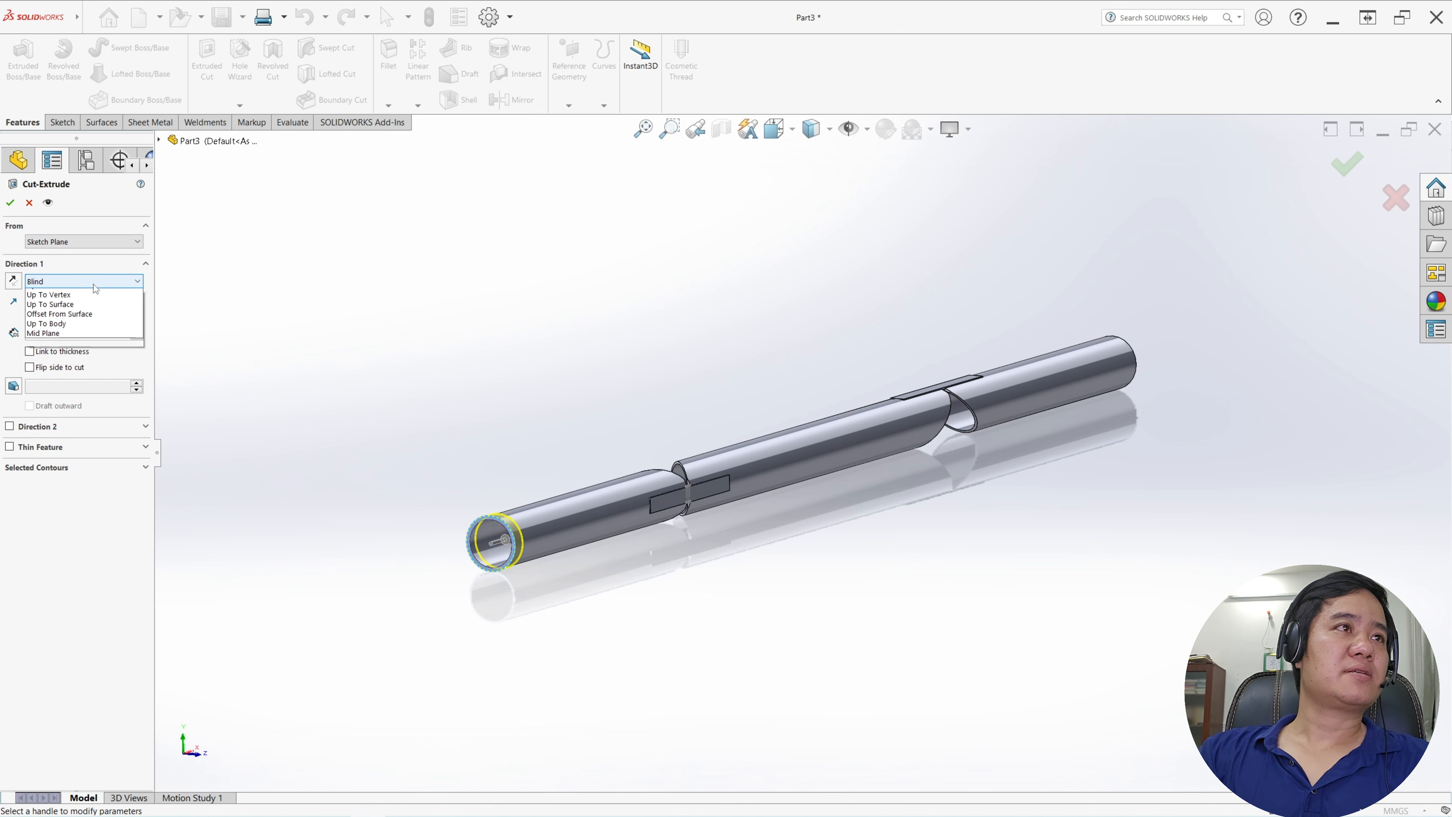
left_click(99, 303)
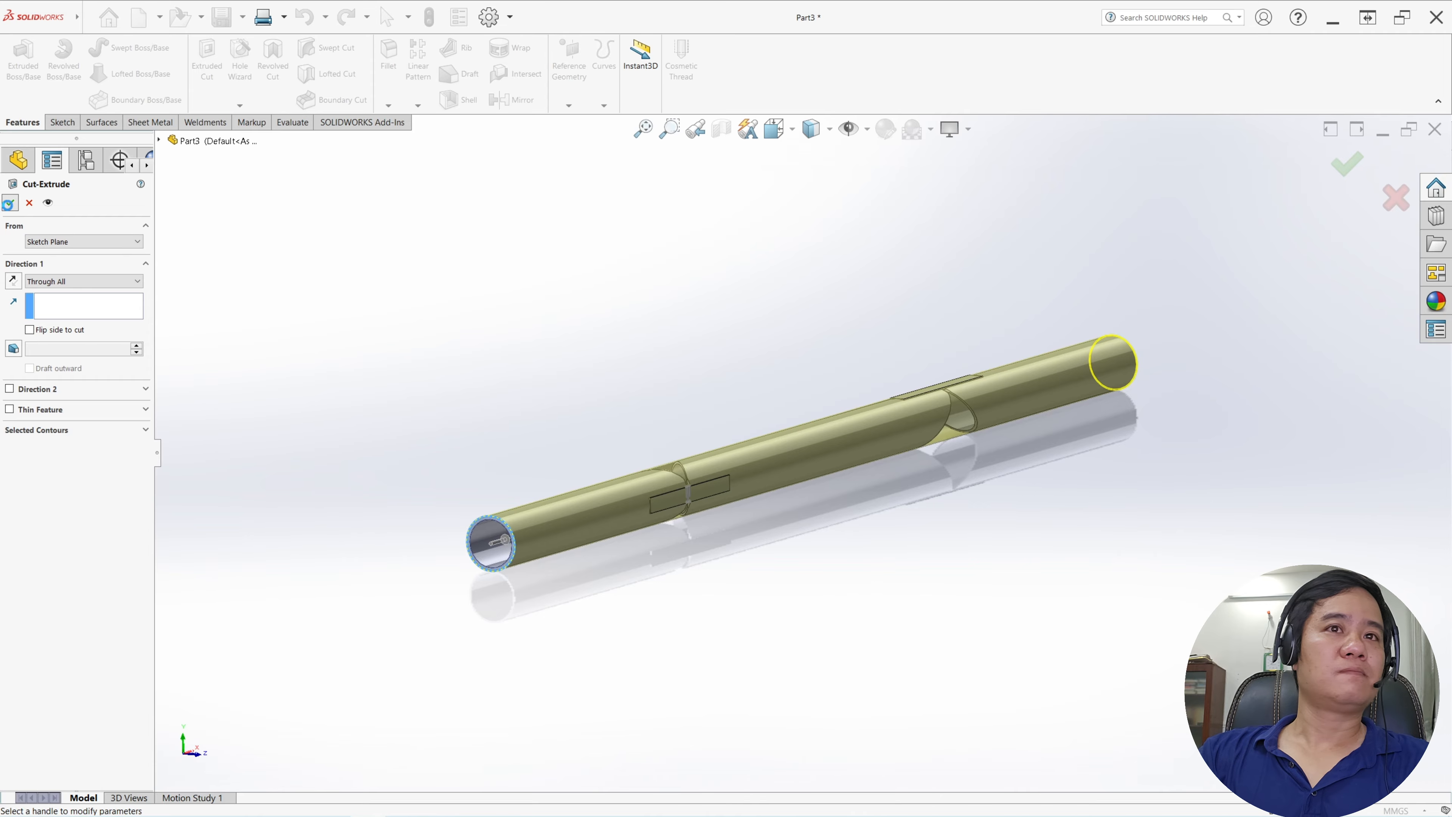
middle_click_drag(834, 457, 753, 366)
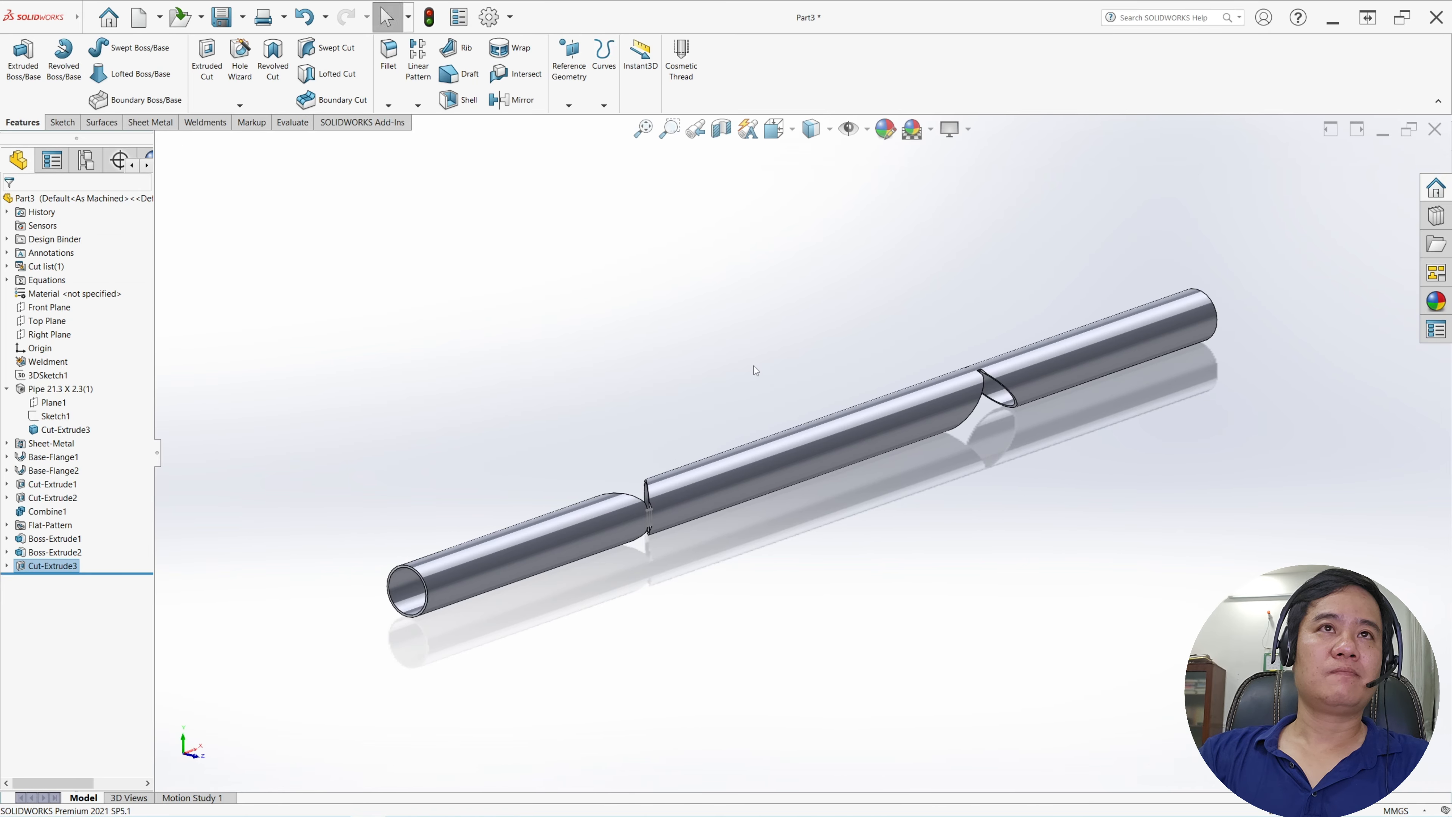
scroll(754, 364, "up", 3)
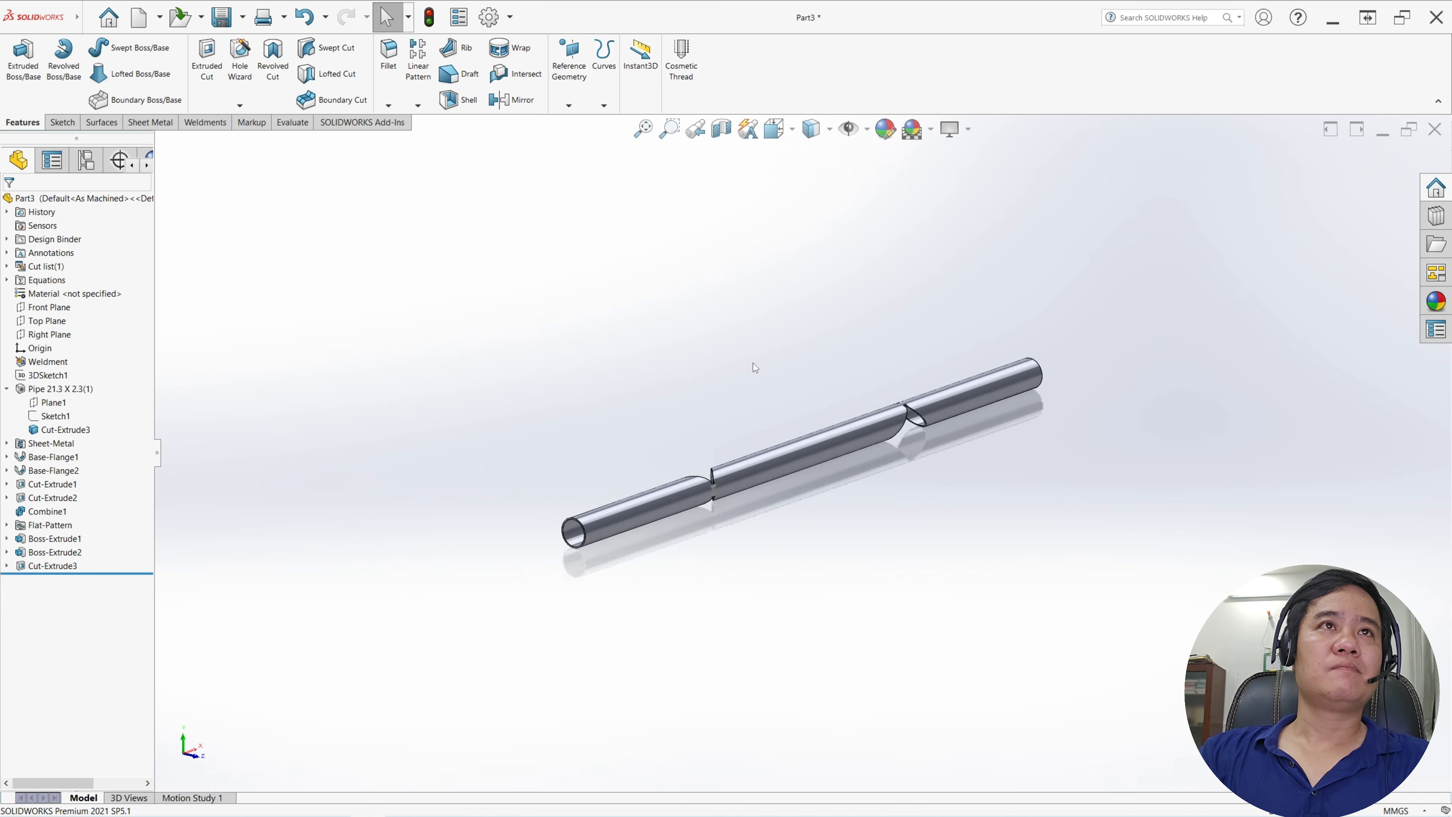
- Toggle the sheet metal part between its folded shape and its flattened straight tube to check both states
left_click(150, 122)
left_click(637, 99)
left_click(628, 101)
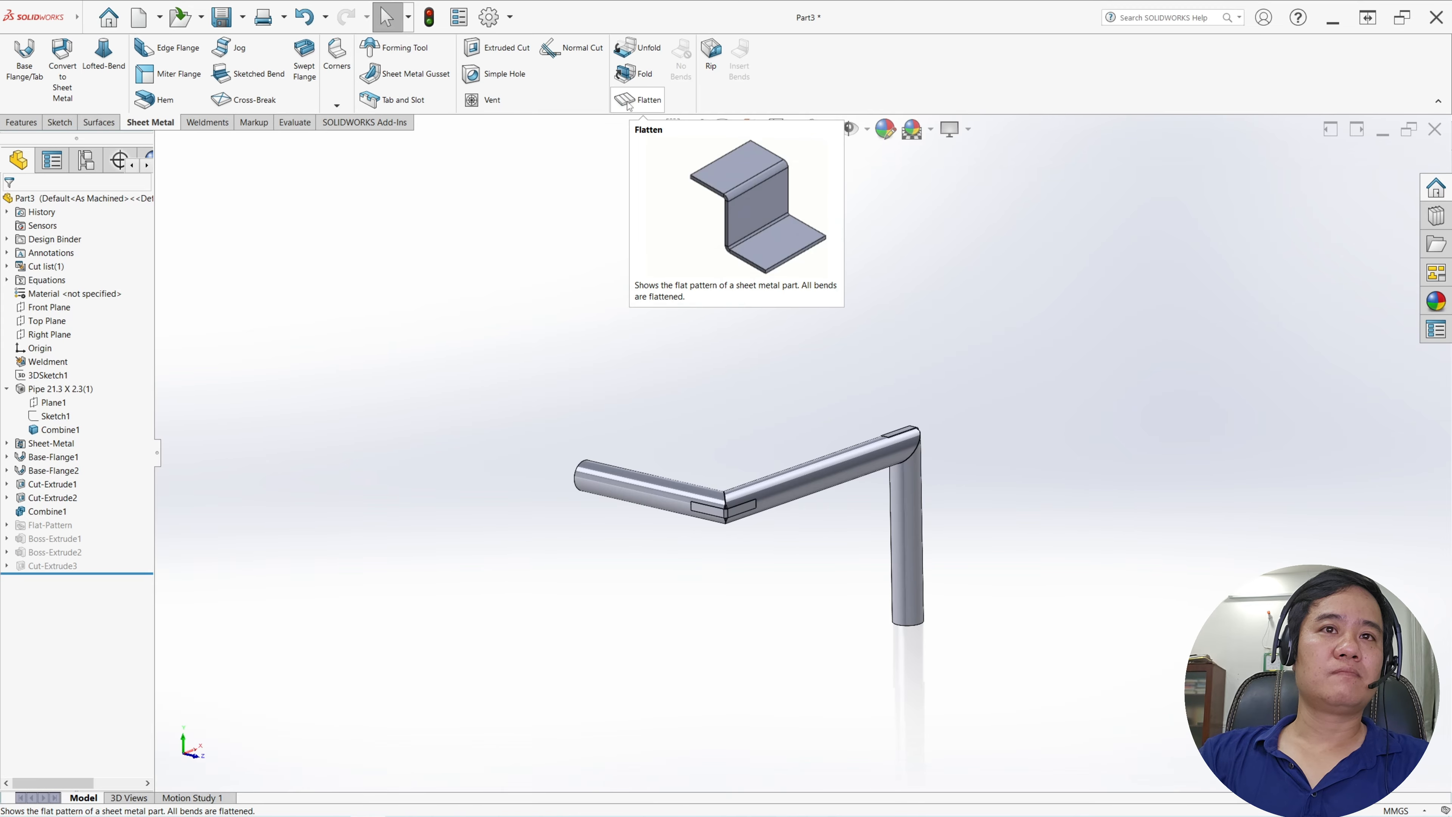
left_click(628, 102)
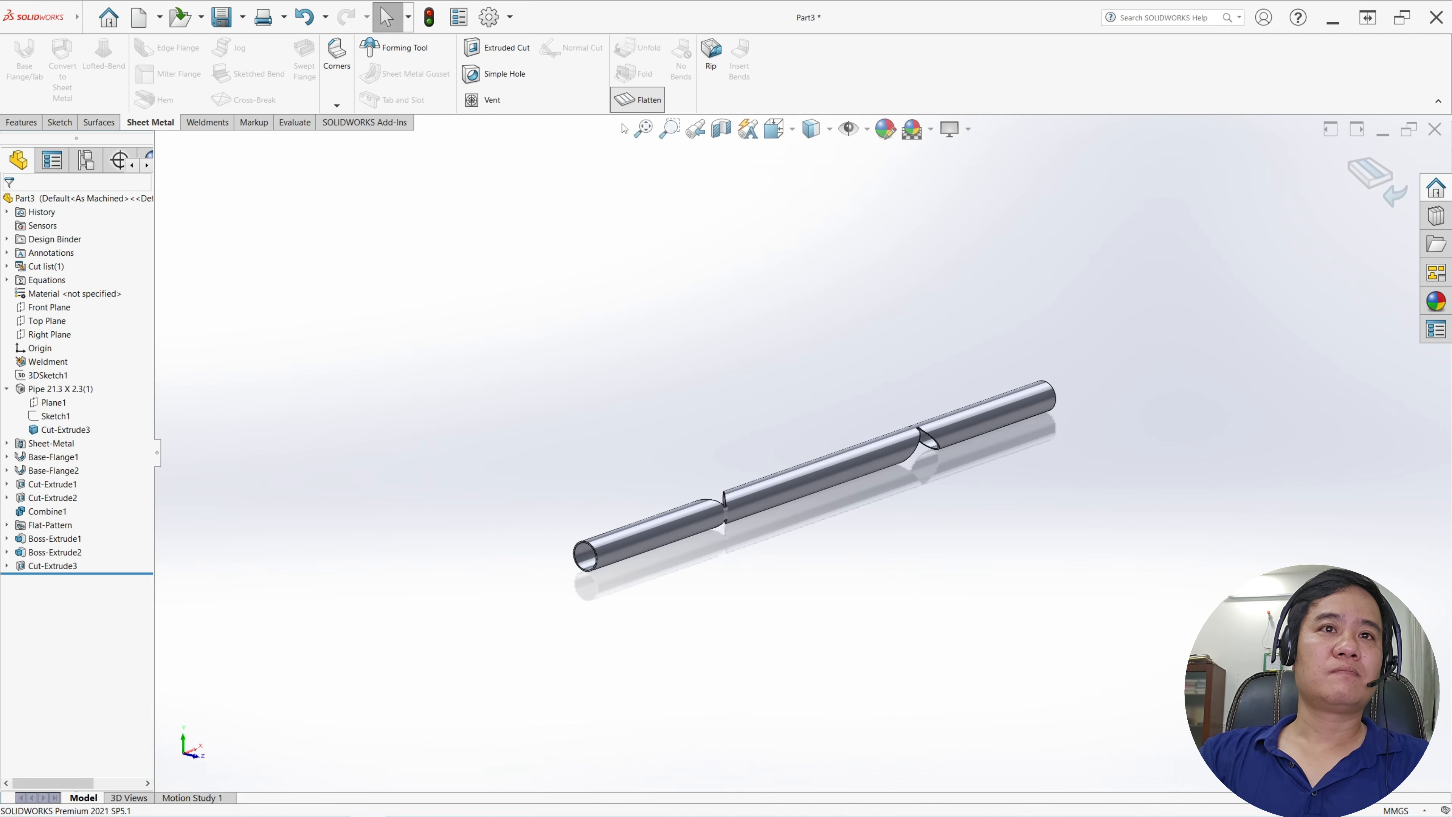
scroll(946, 537, "down", 3)
scroll(936, 484, "up", 2)
scroll(800, 553, "down", 1)
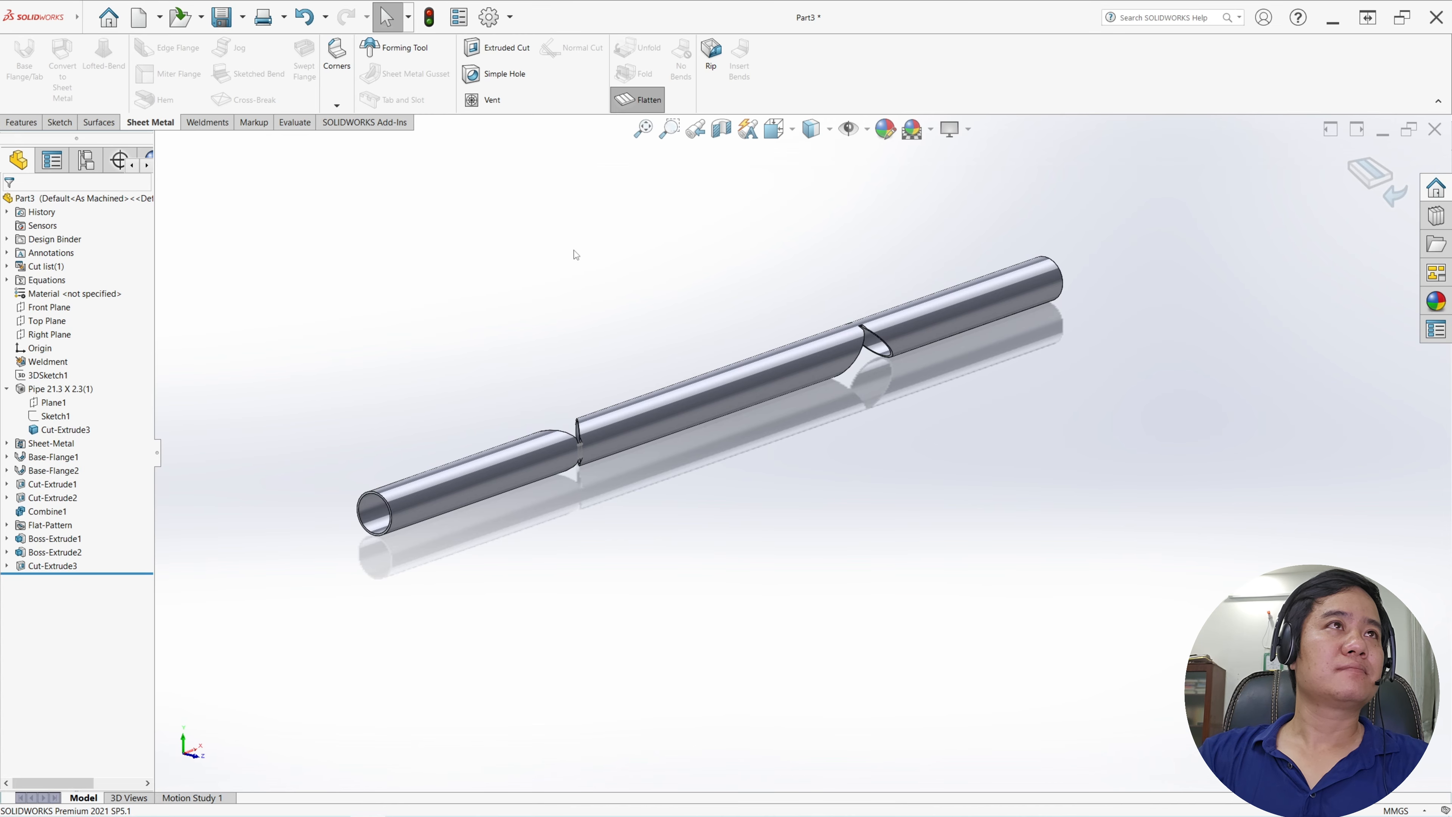
- Save the part to the Desktop as Part1 and export the flattened tube there as a STEP AP203 file
left_click(222, 17)
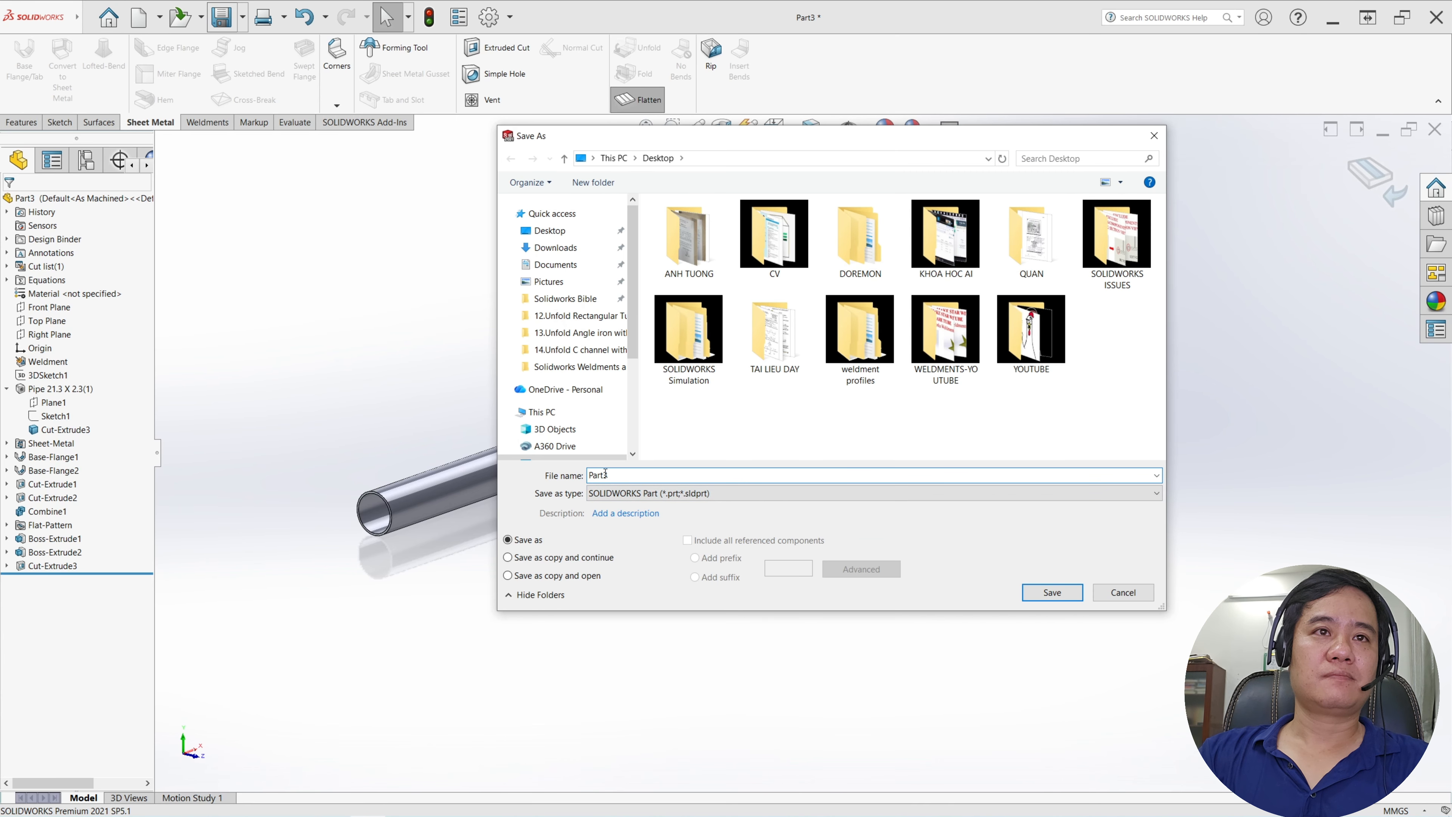
left_click(1038, 594)
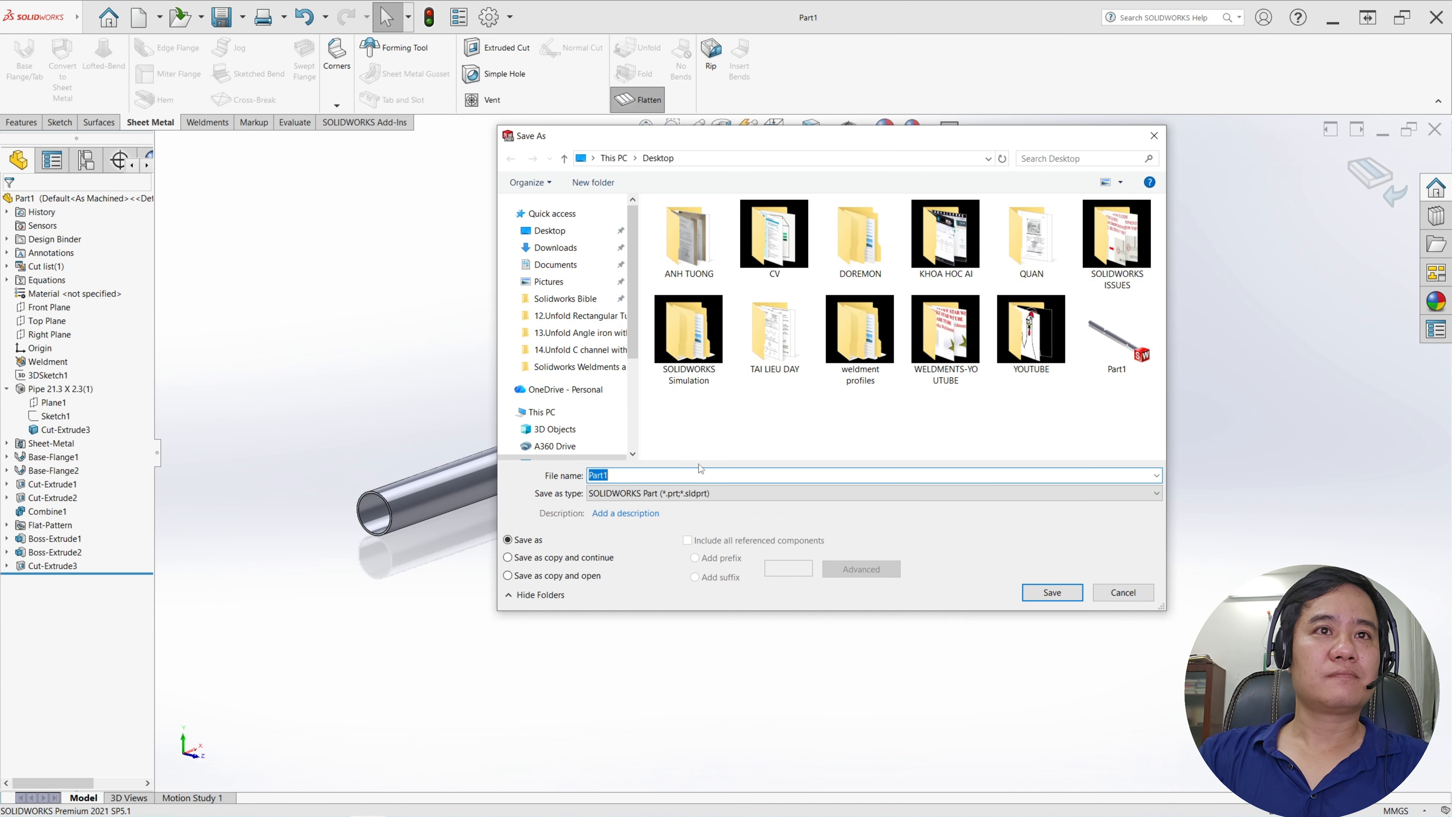
left_click(698, 493)
left_click(698, 445)
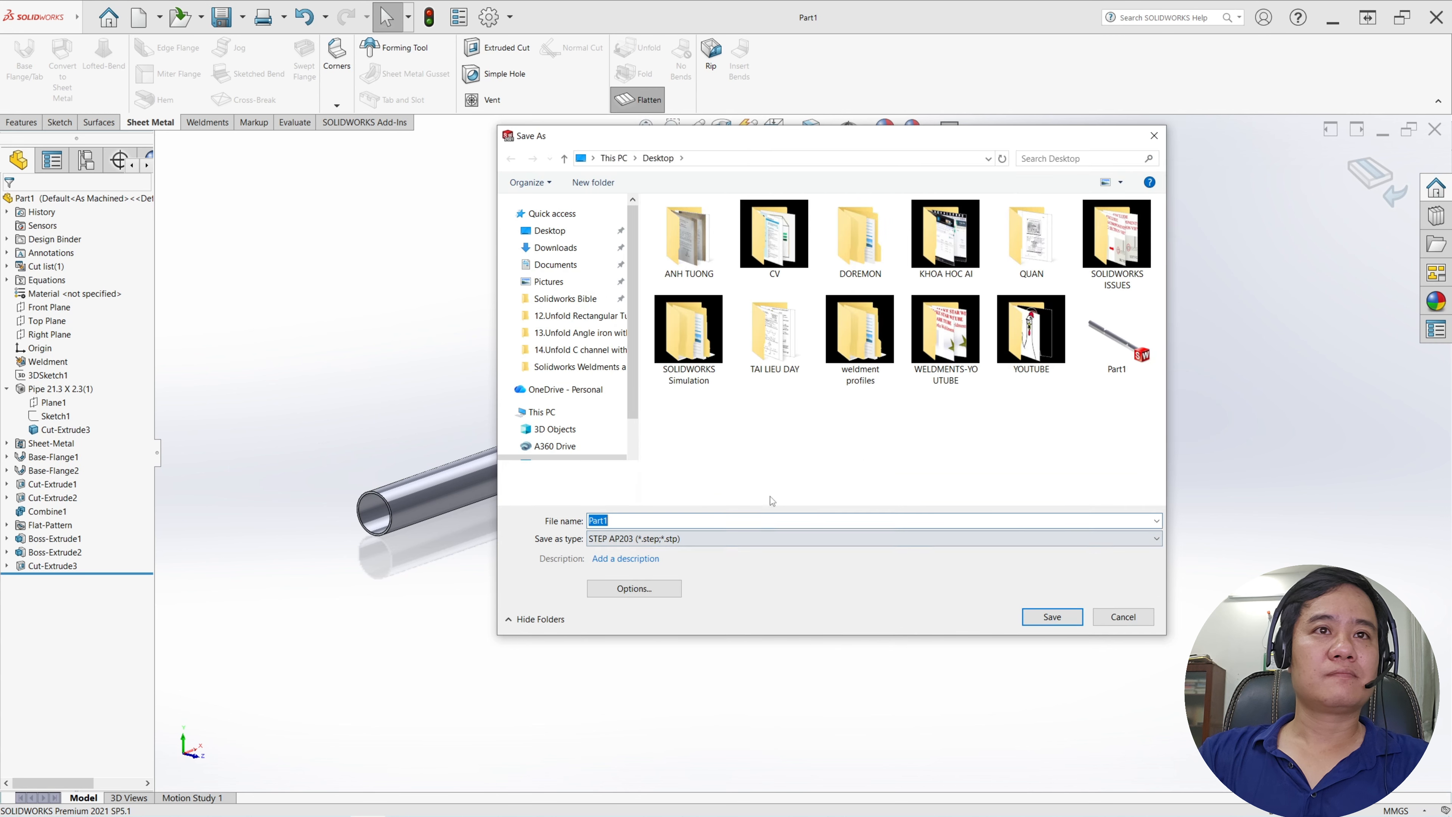
left_click(1051, 617)
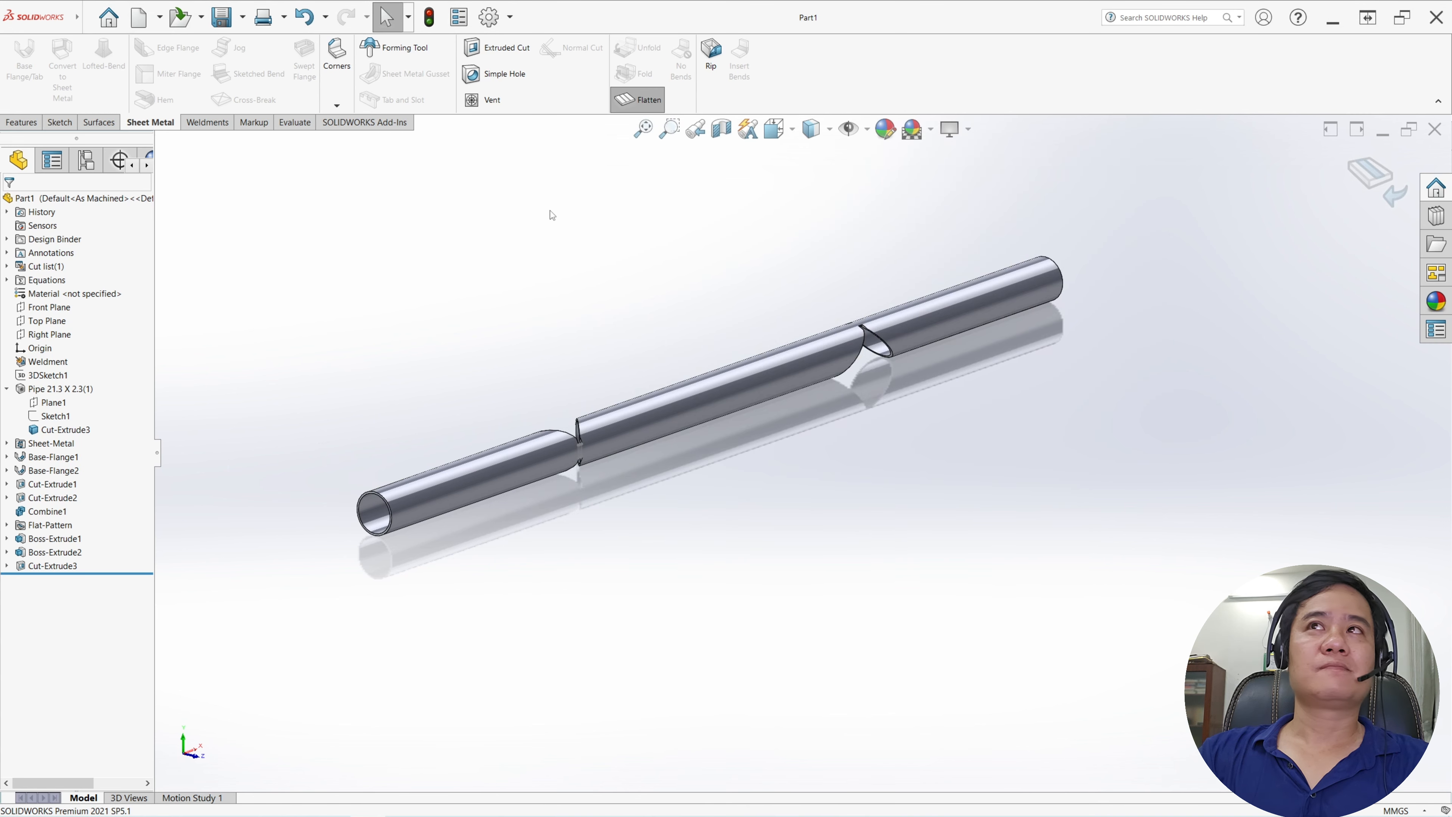
- Switch to EmpowerTubekit, maximize it, and import Part1.STEP from the Desktop with automatic tube extension
left_click(1333, 17)
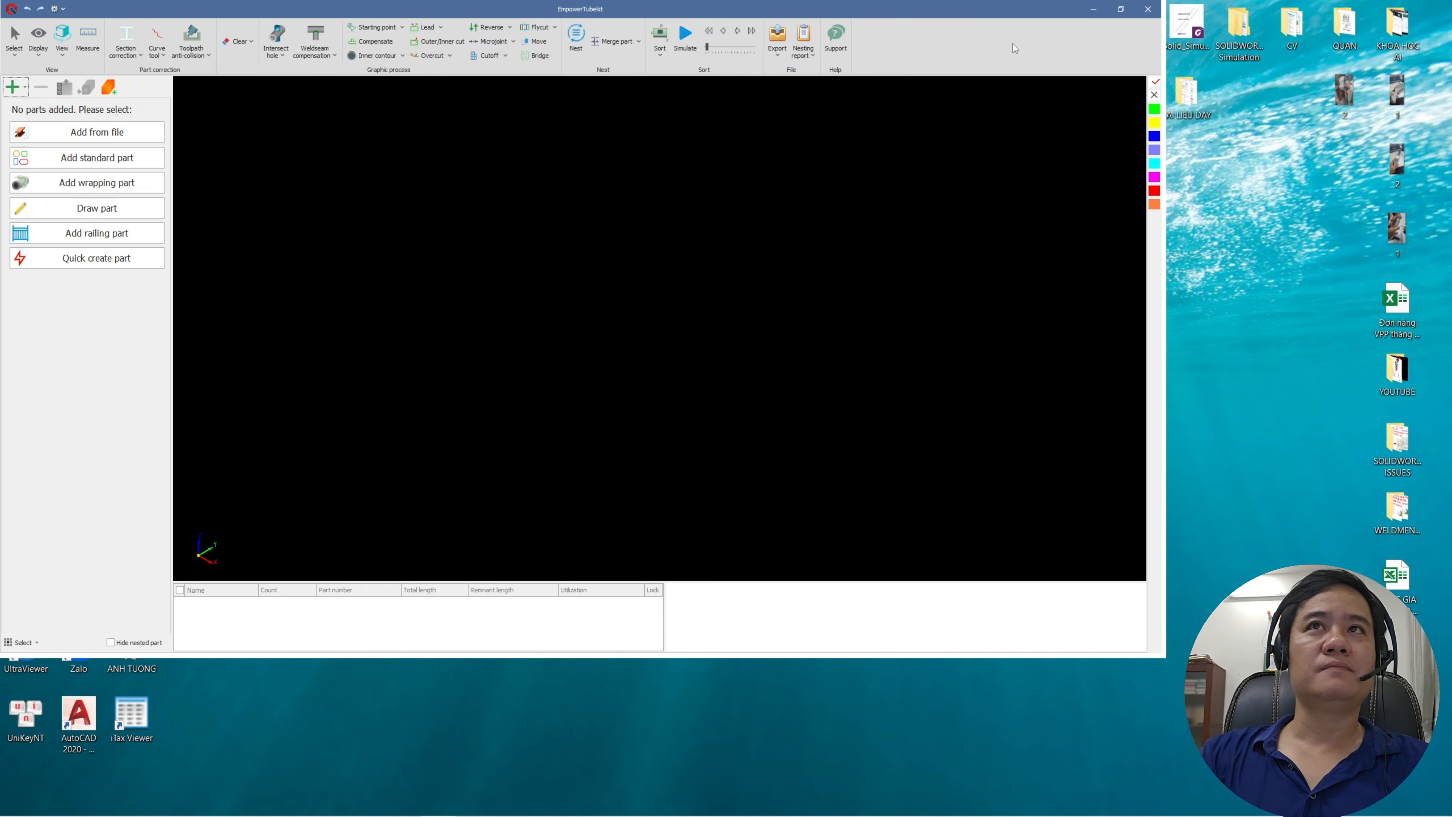
left_click(1121, 9)
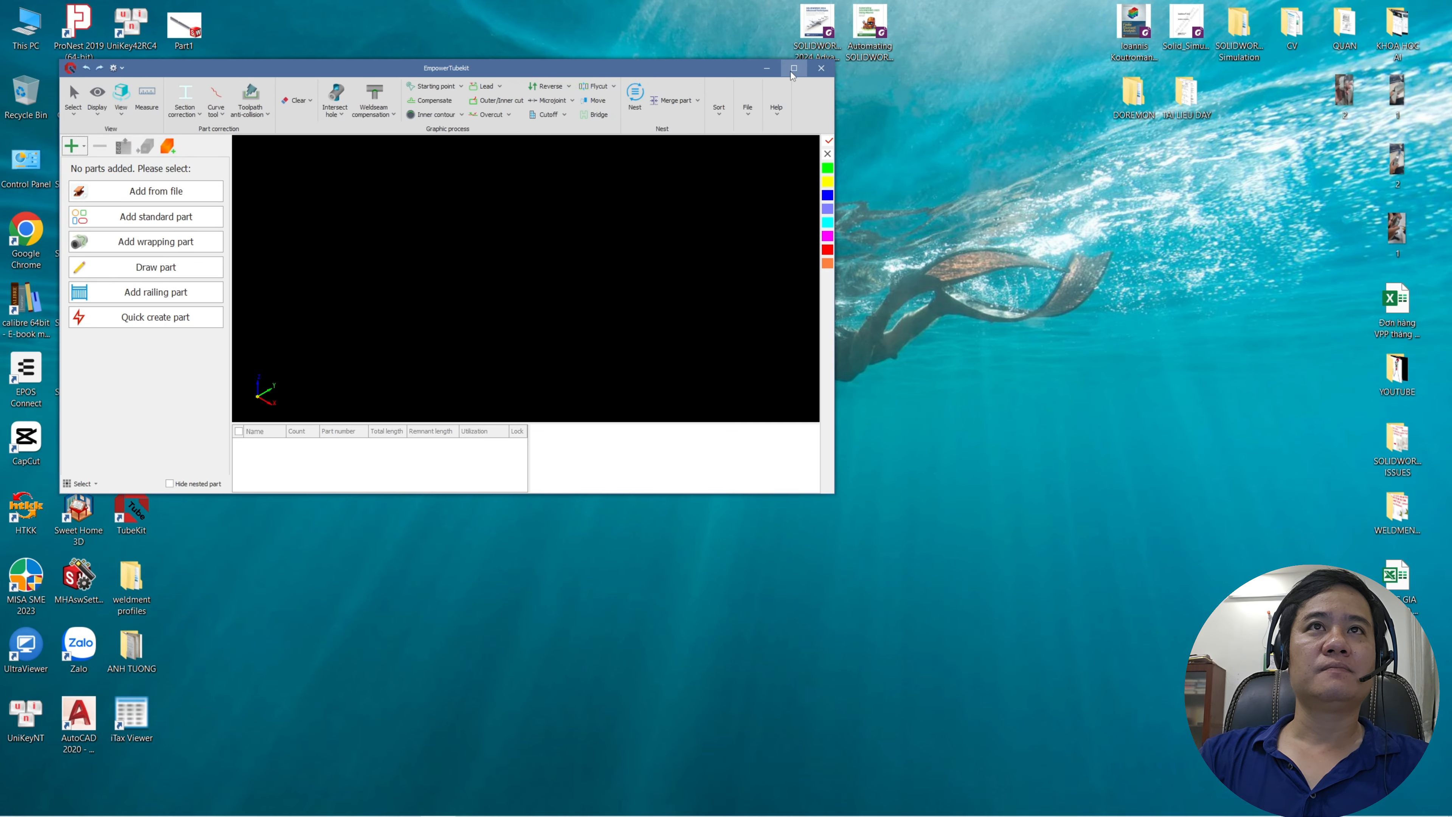
left_click(794, 68)
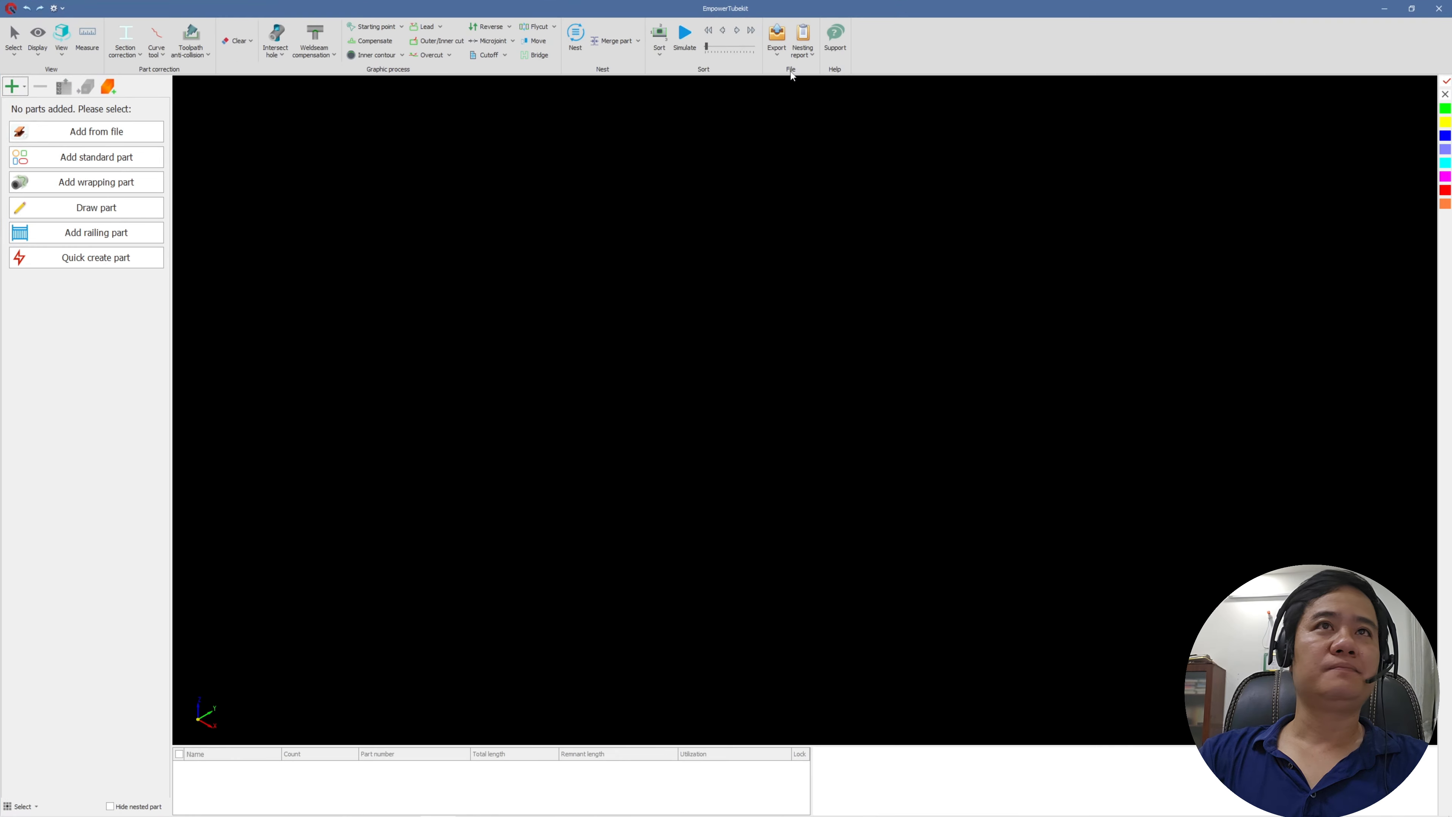
left_click(108, 132)
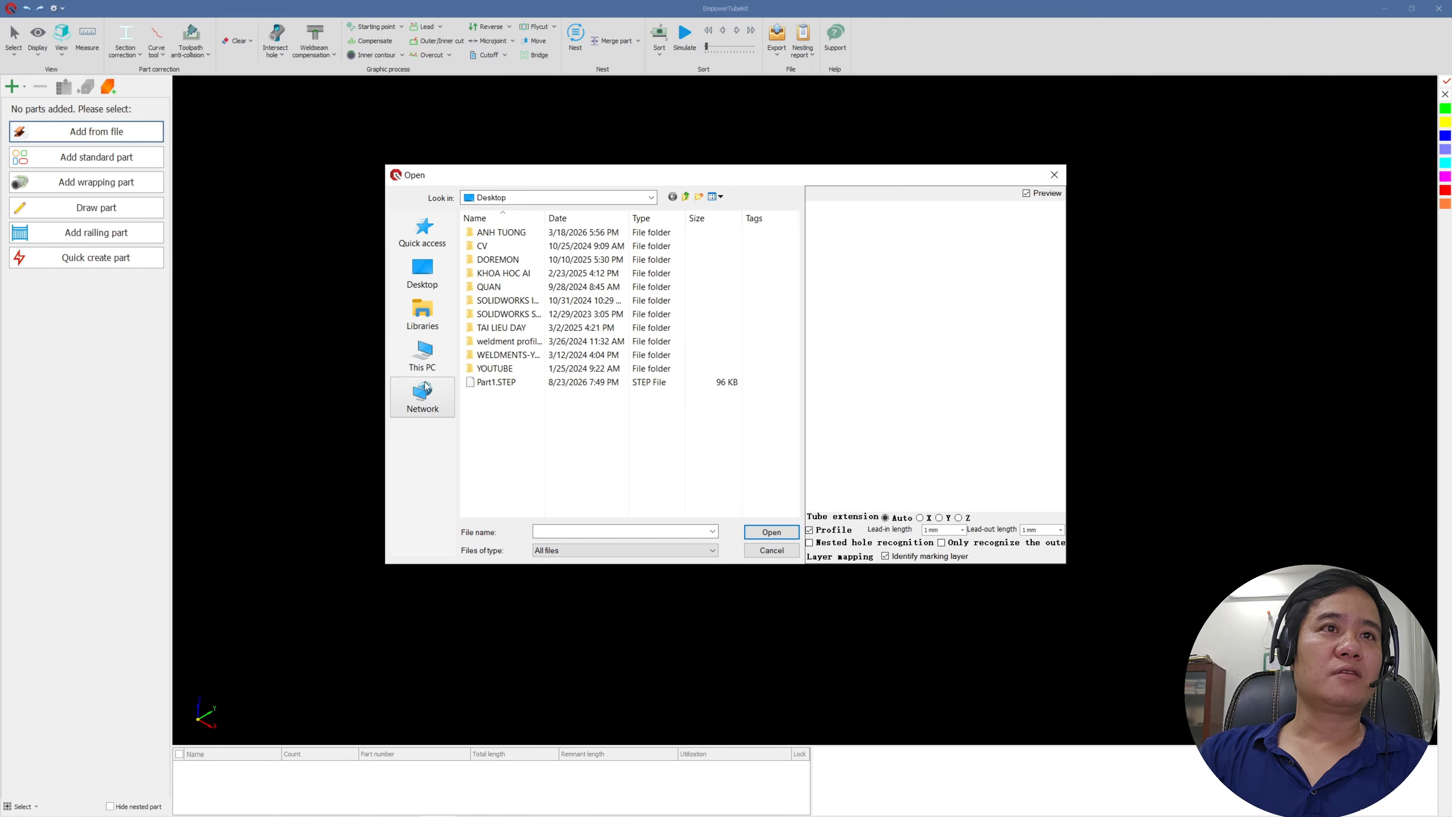
left_click(563, 382)
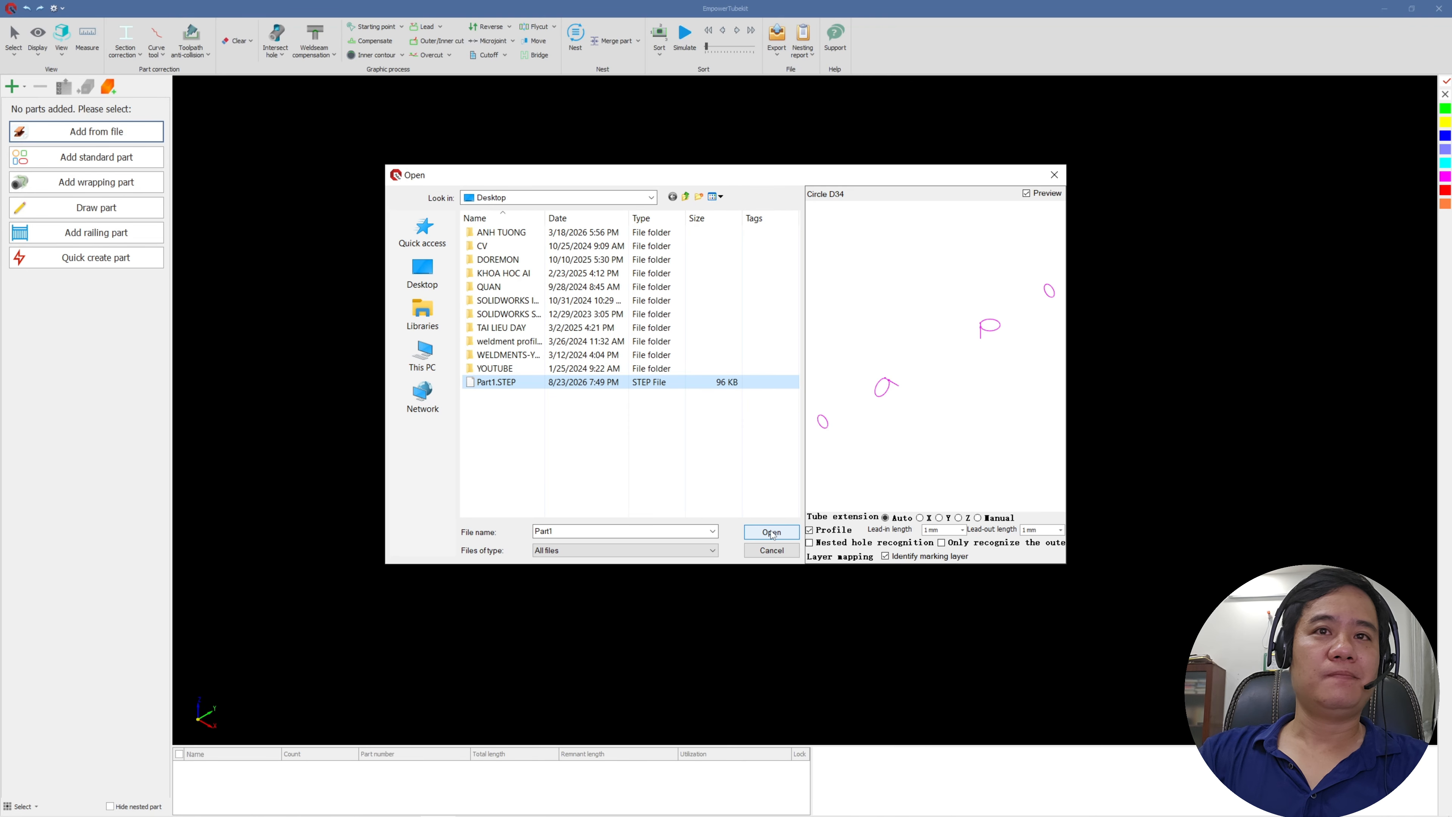
left_click(772, 533)
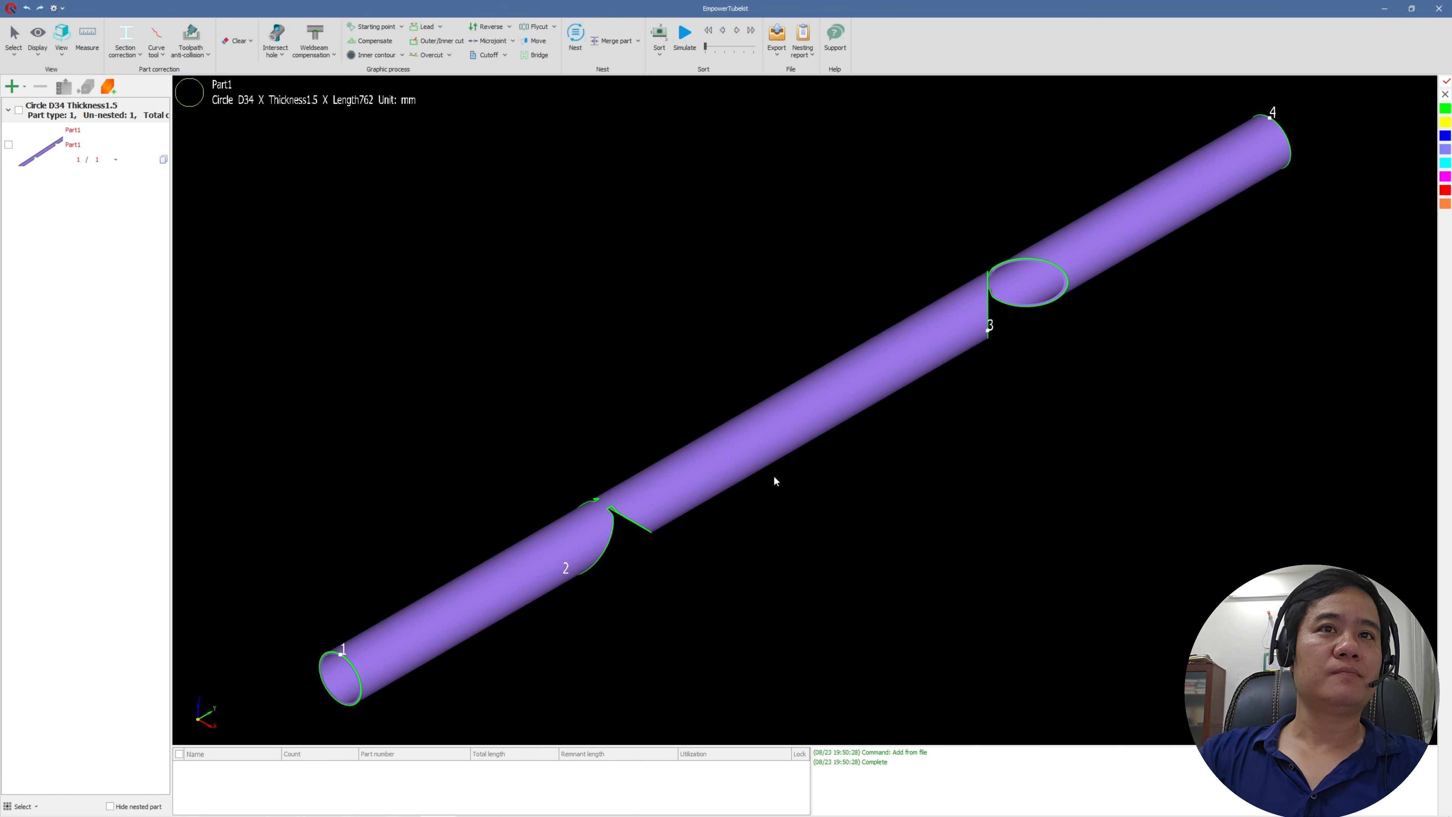
- Simulate the cutting sequence on the whole imported tube
scroll(774, 477, "down", 3)
middle_click_drag(775, 477, 776, 400)
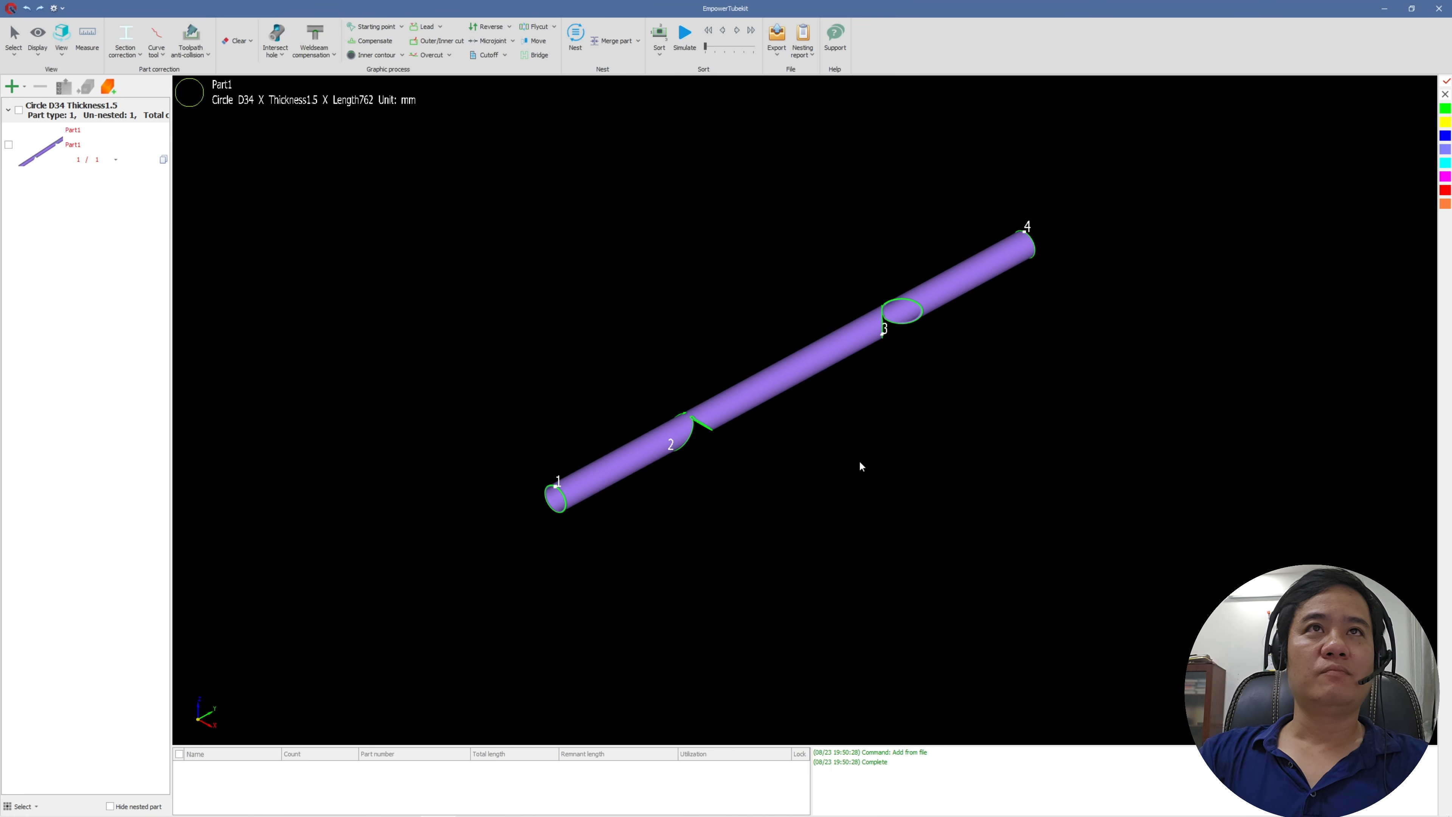
left_click(686, 44)
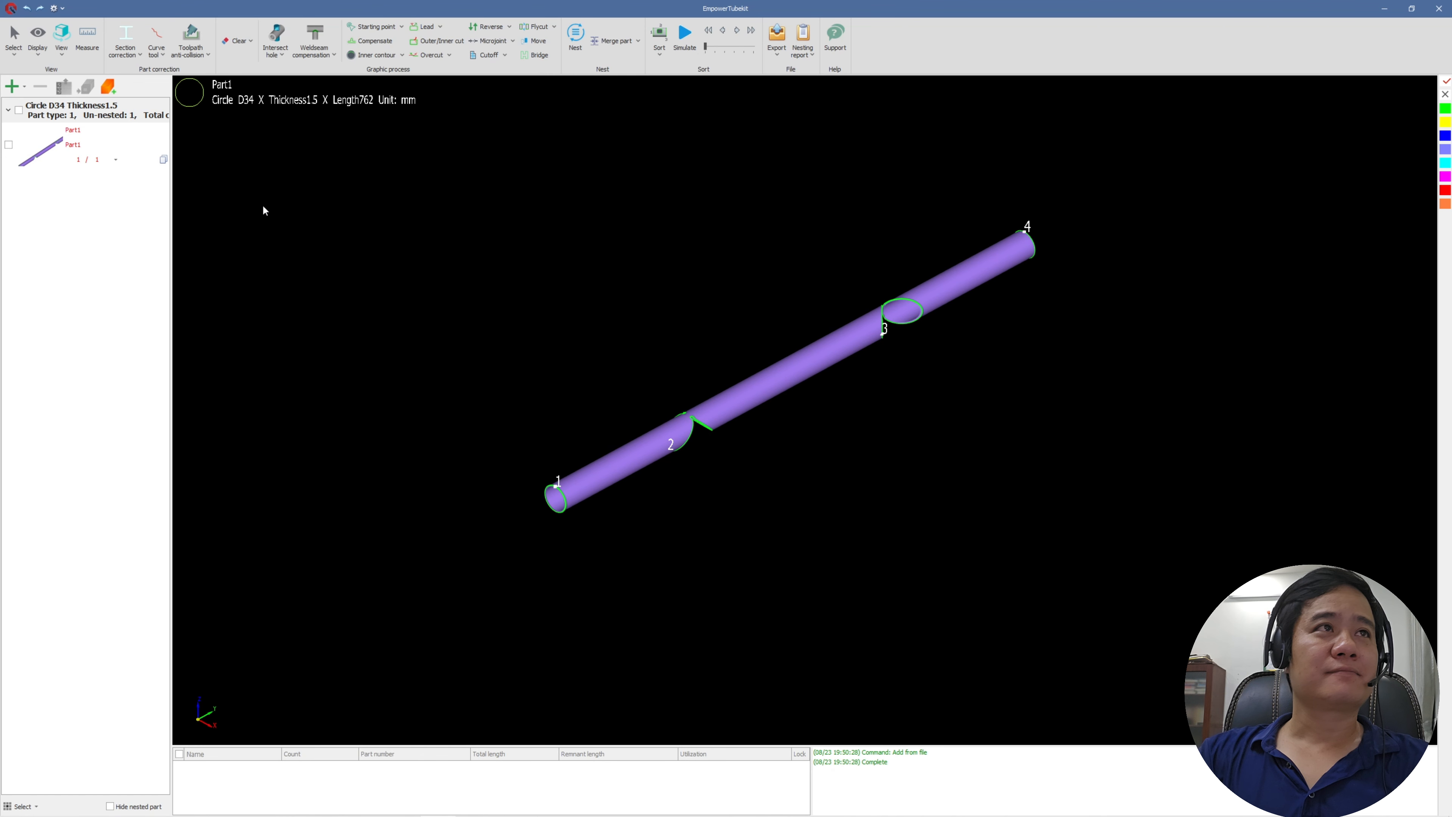
- Set the quantity of the imported Part1 tube to 2
left_click(115, 160)
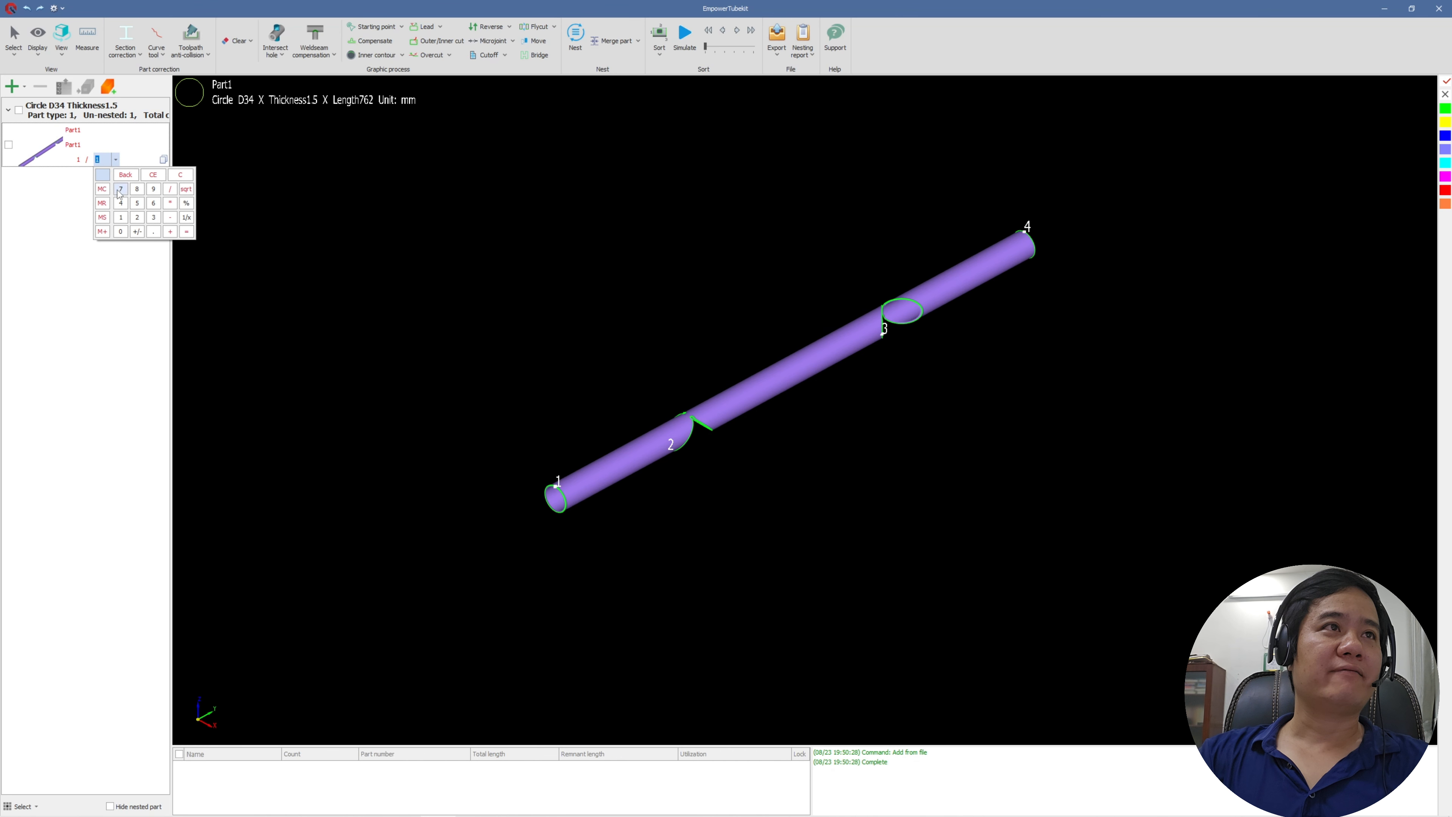
left_click(138, 220)
left_click(533, 248)
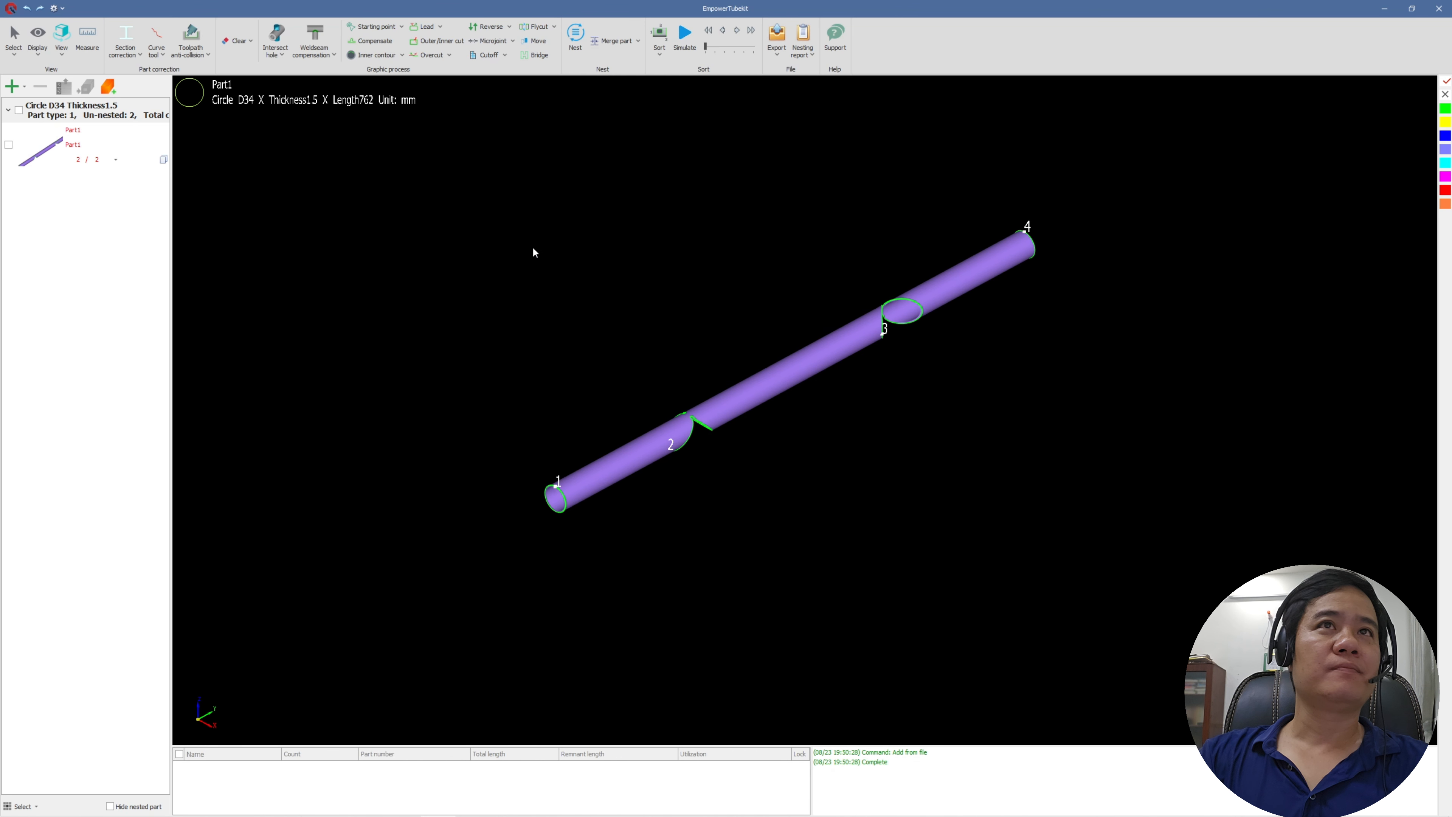
- Auto nest all parts on 1500 mm stock tubes with a 2 mm parts interval and review the layout
left_click(576, 40)
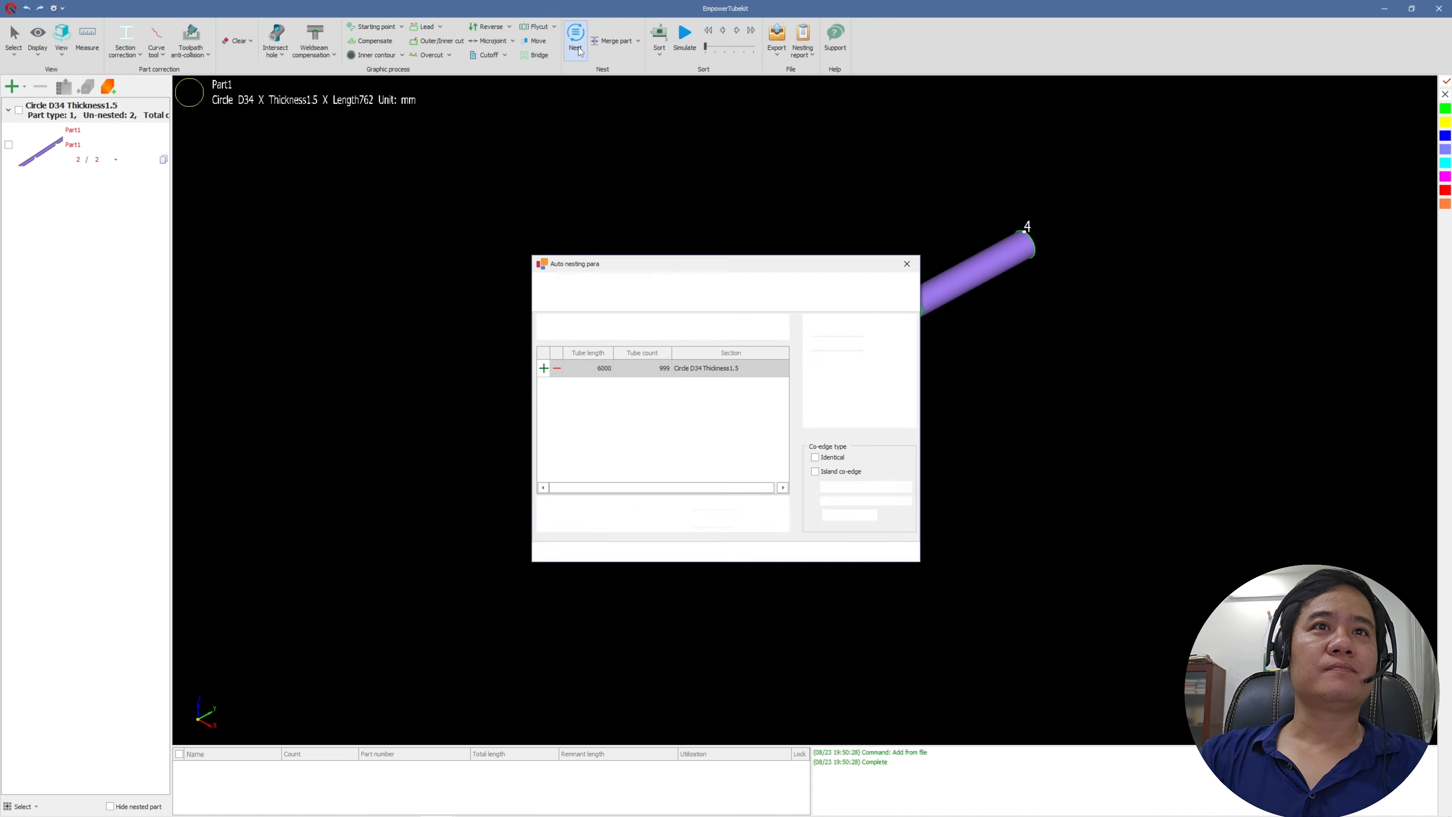
left_click(606, 369)
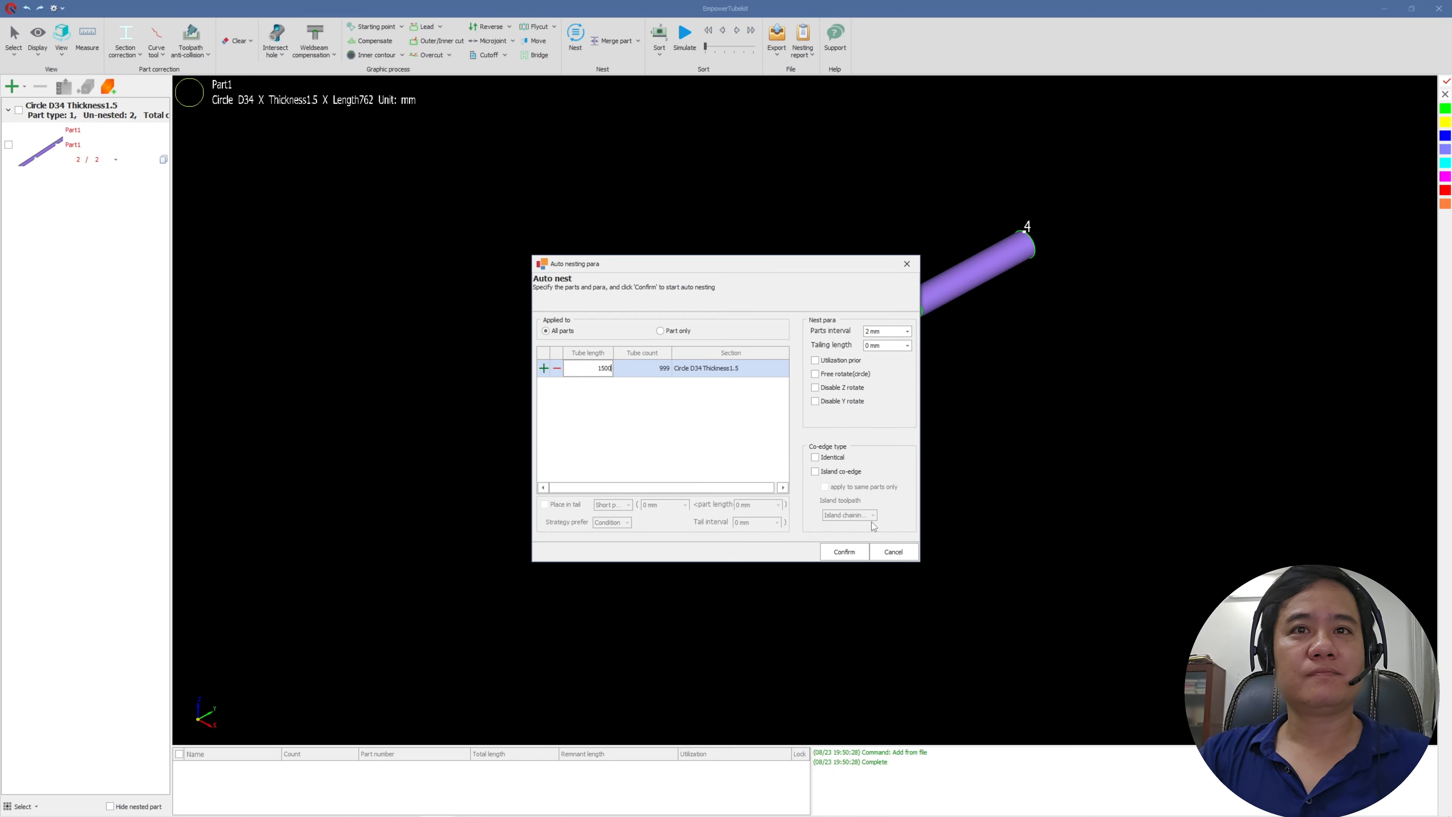
left_click(845, 551)
scroll(949, 441, "down", 5)
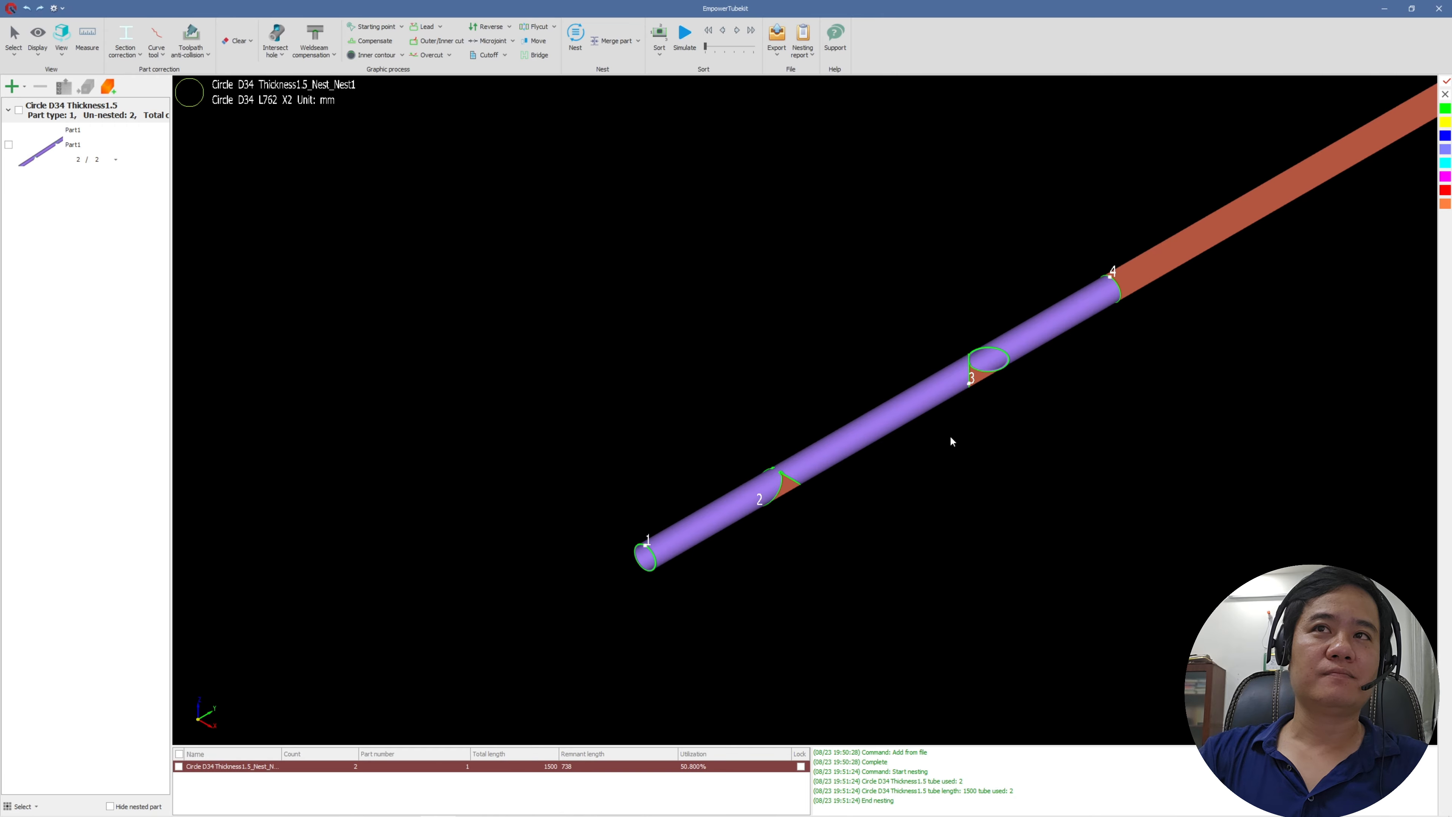
middle_click_drag(992, 416, 777, 396)
scroll(780, 394, "up", 3)
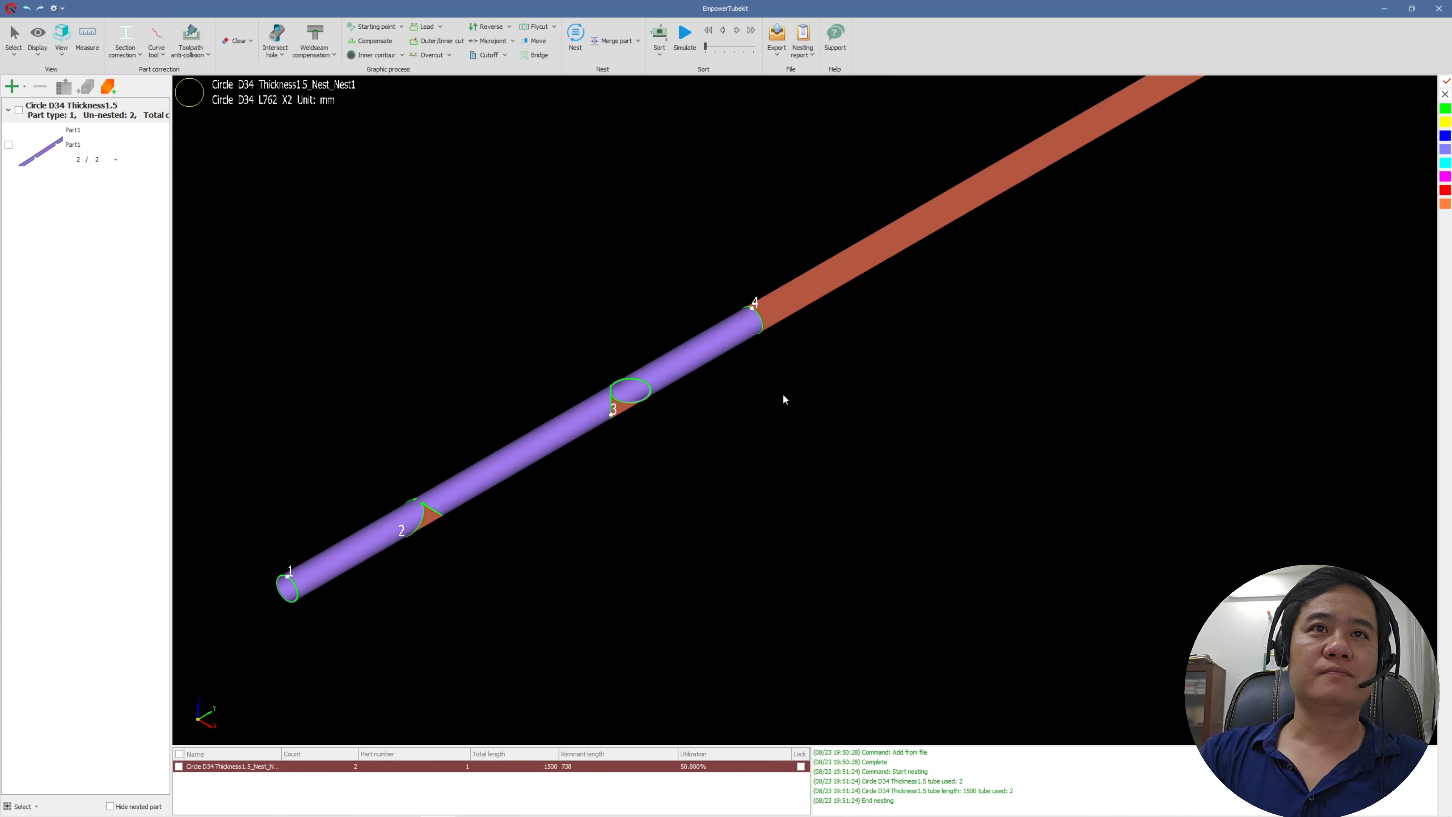
scroll(784, 391, "down", 1)
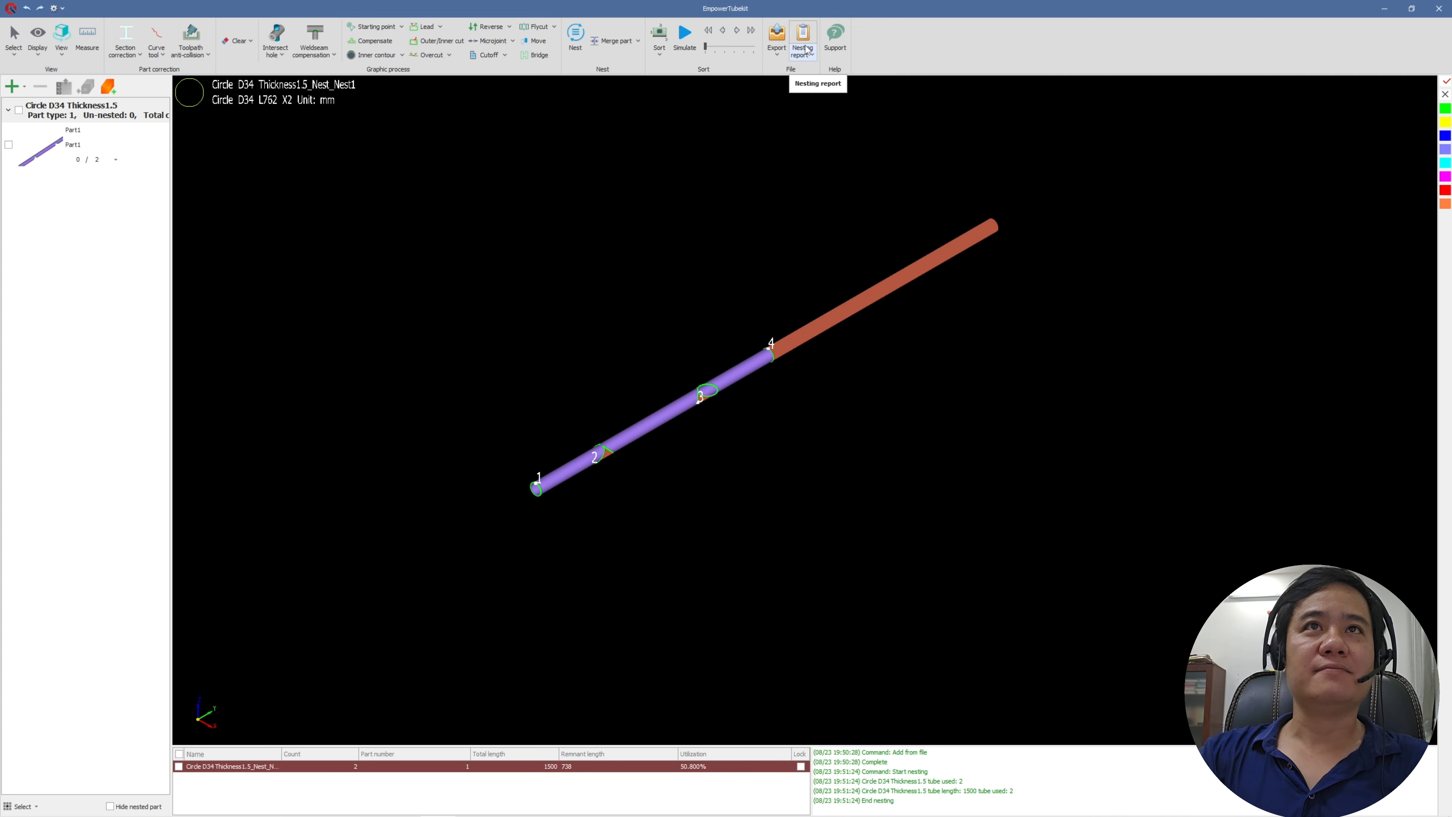
- Export the nesting result to the Desktop folder and minimize the nesting program to reveal the exported file
left_click(776, 42)
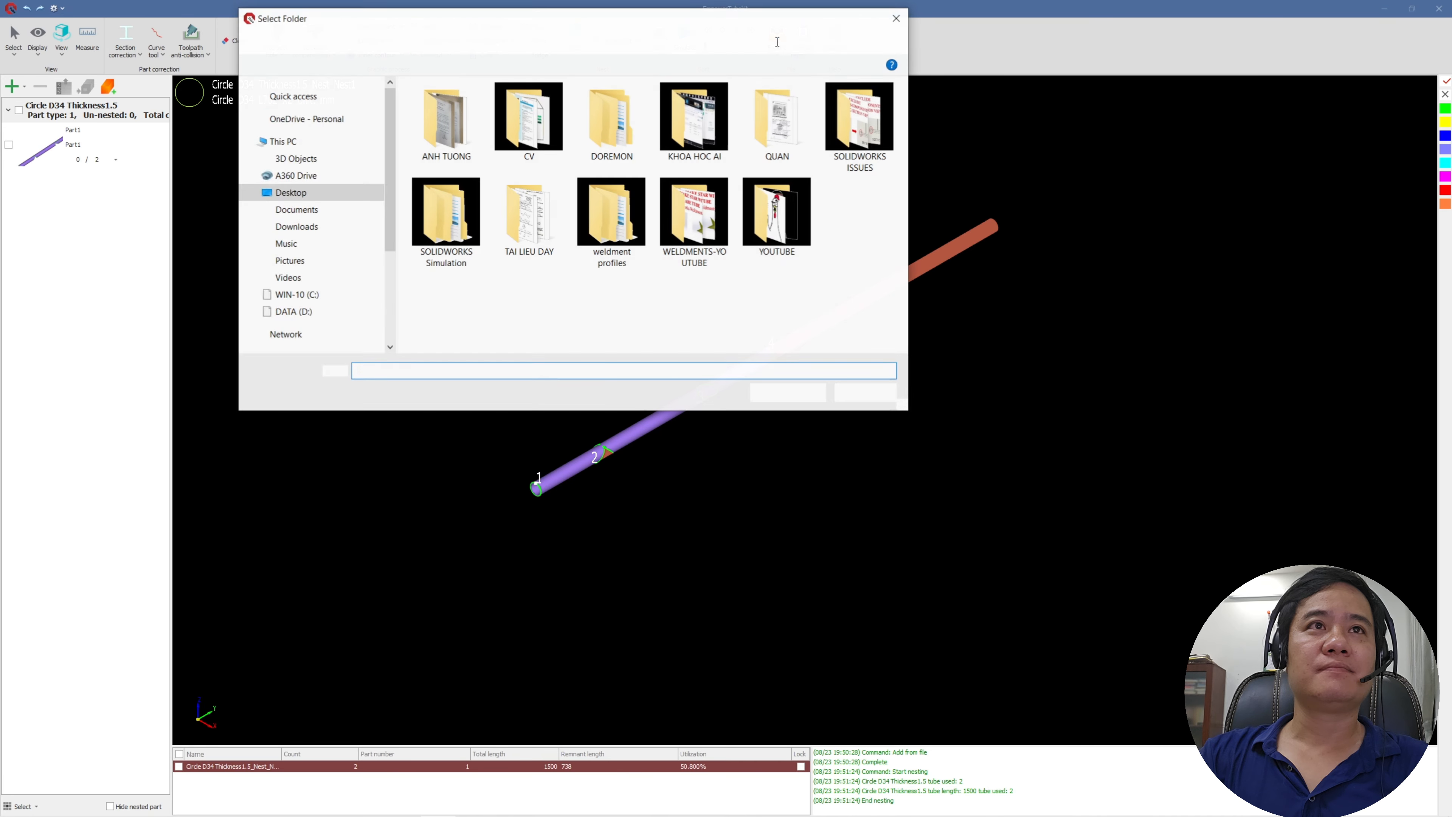
left_click(788, 393)
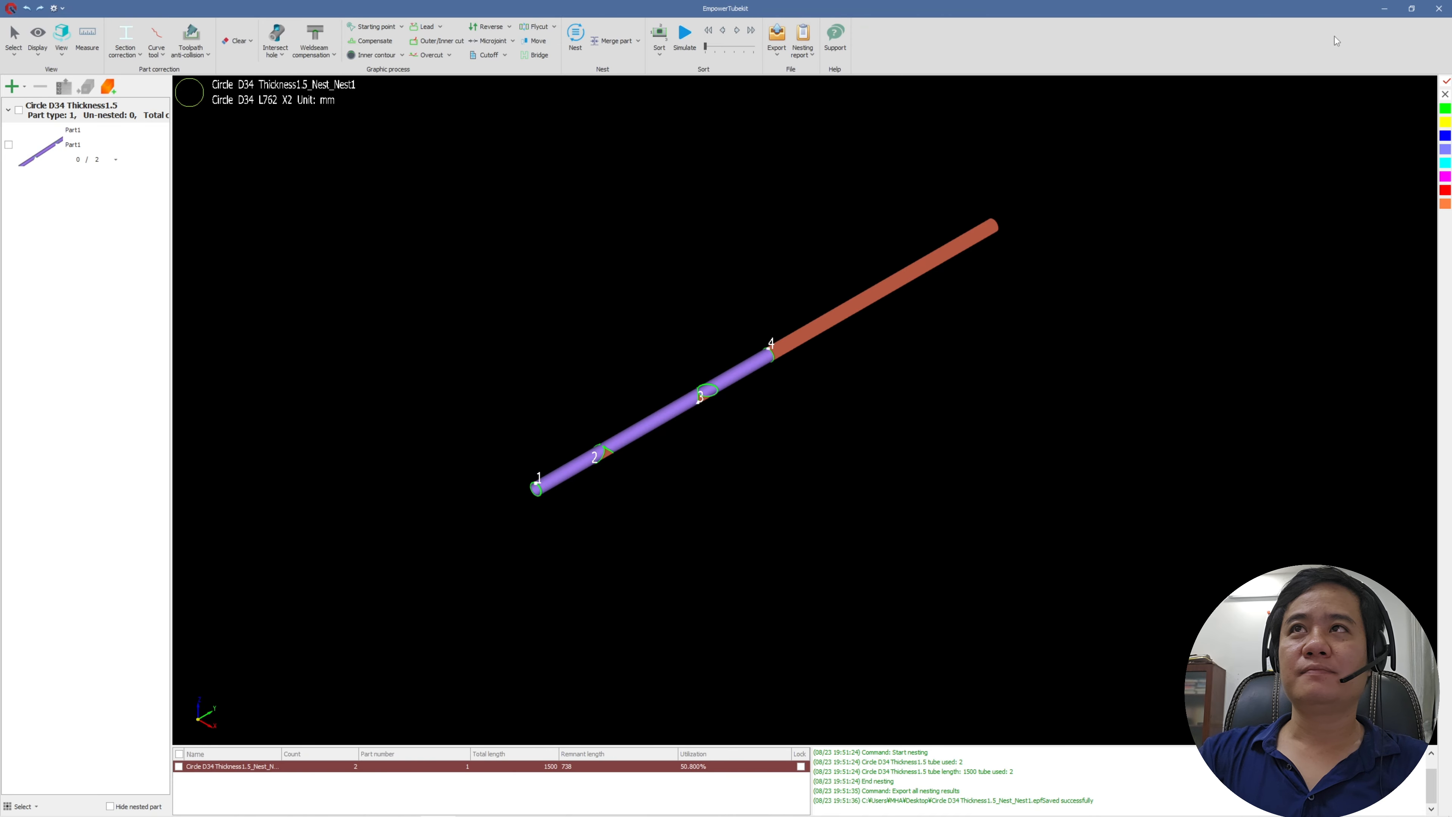
left_click(1387, 8)
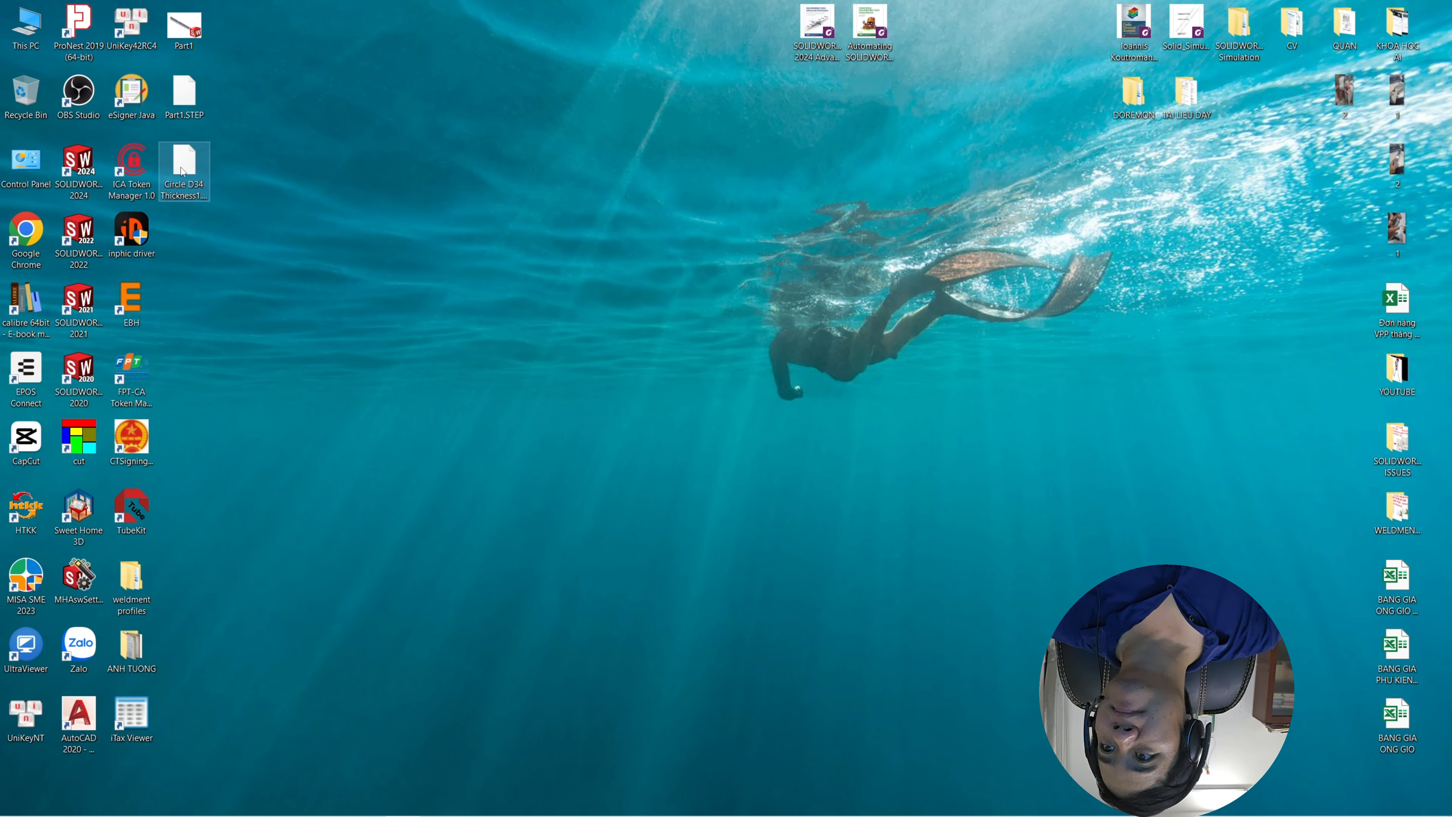